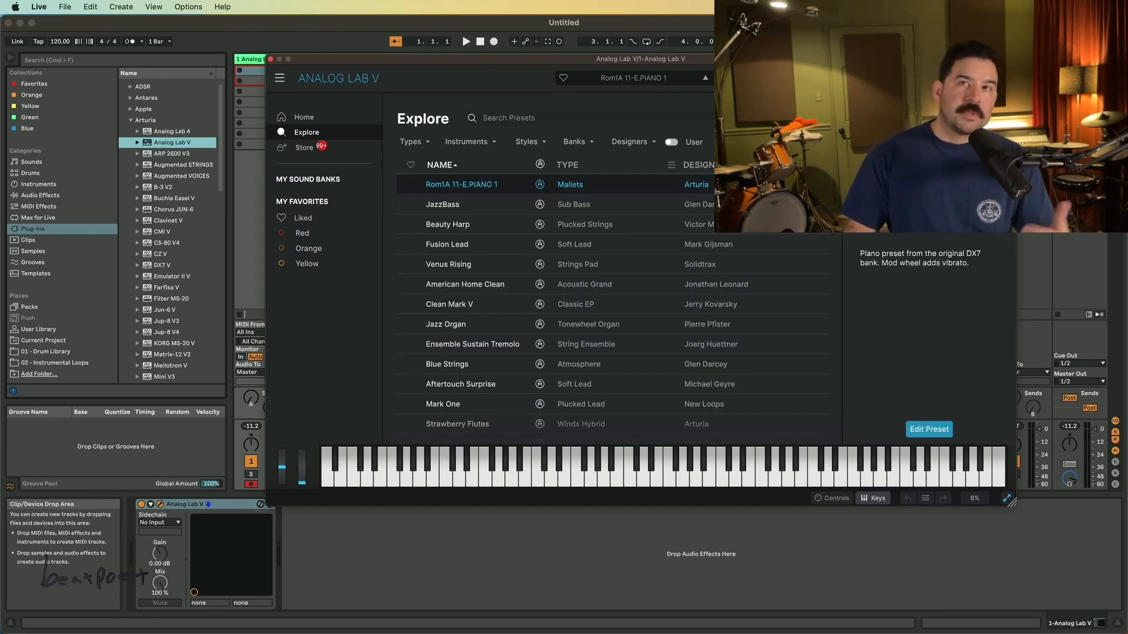
Step: Browse the Analog Lab V preset list and load the Orch5 preset
drag(732, 65, 711, 65)
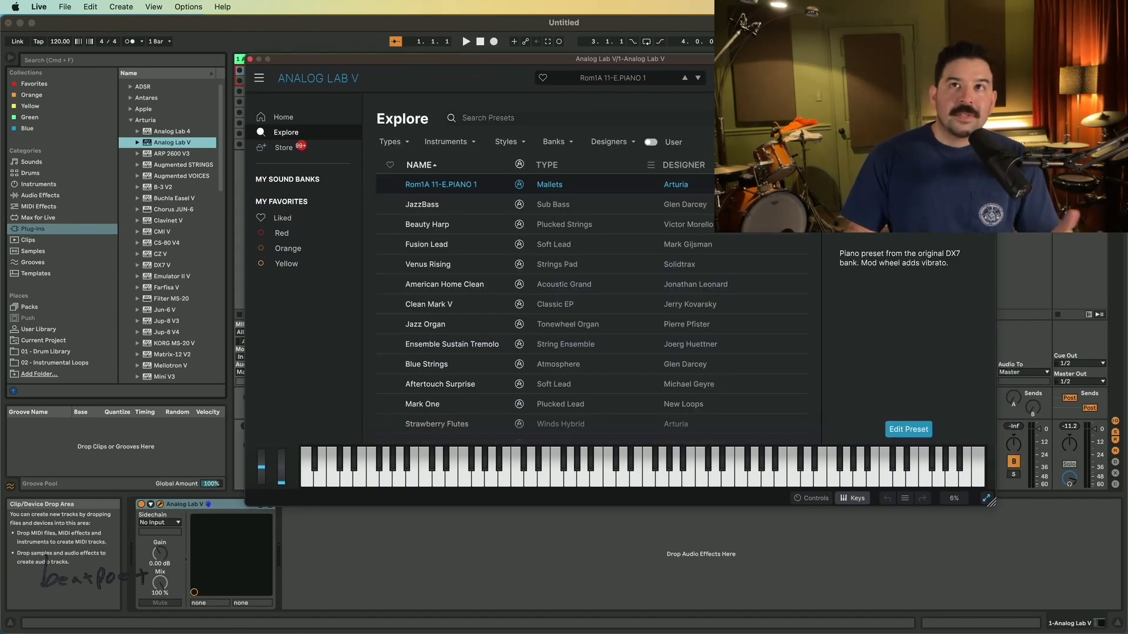
scroll(677, 244, up, 5)
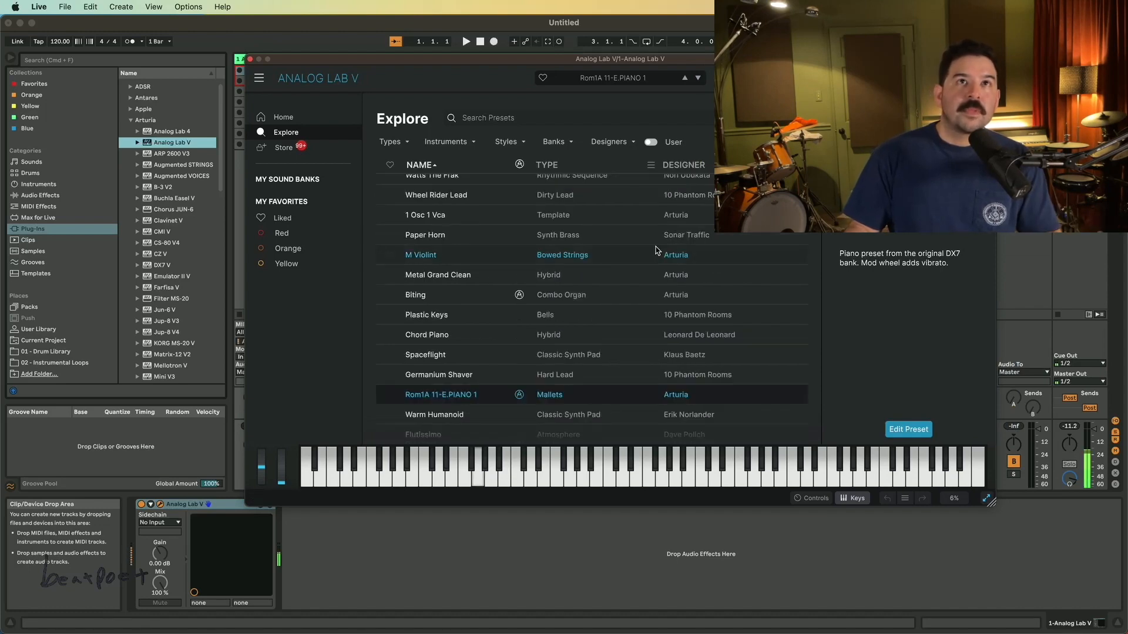
scroll(657, 251, up, 15)
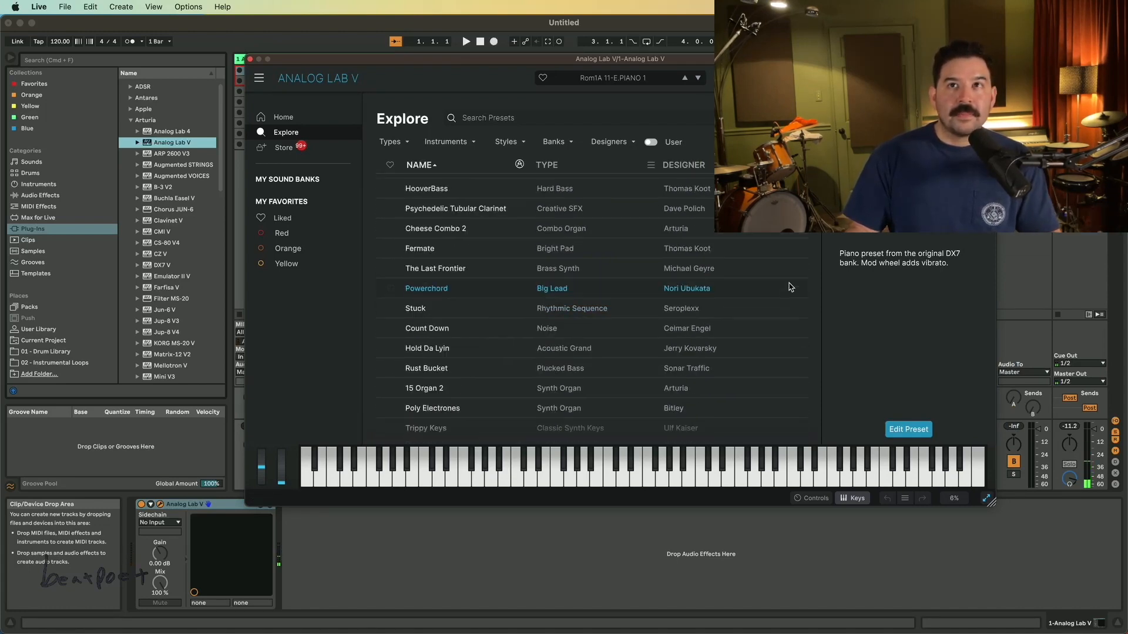
click(486, 184)
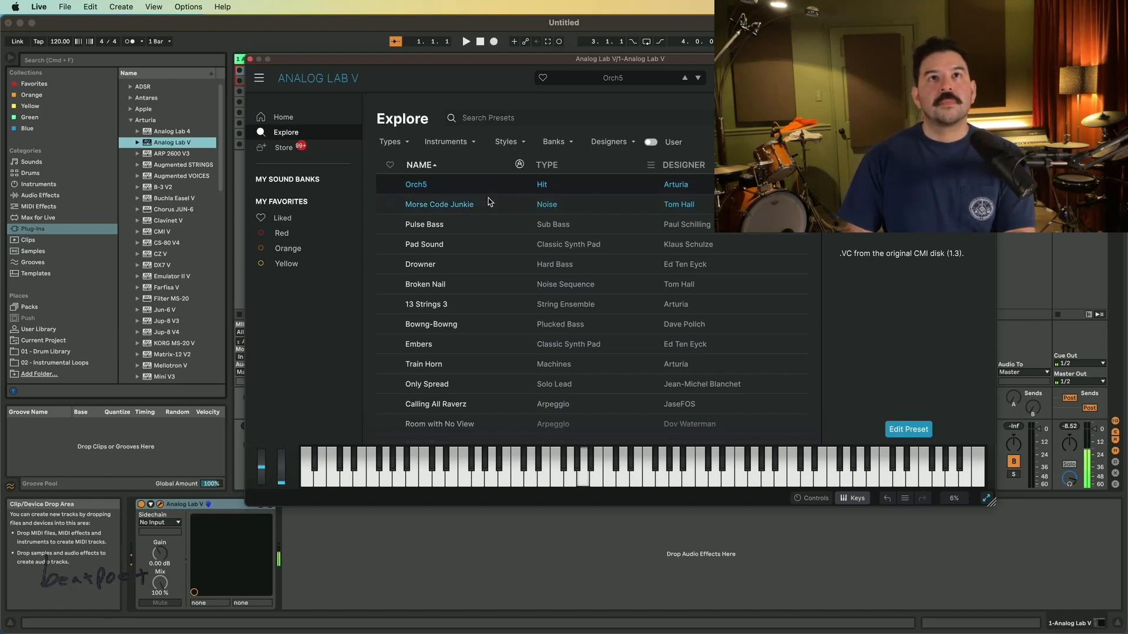
click(640, 227)
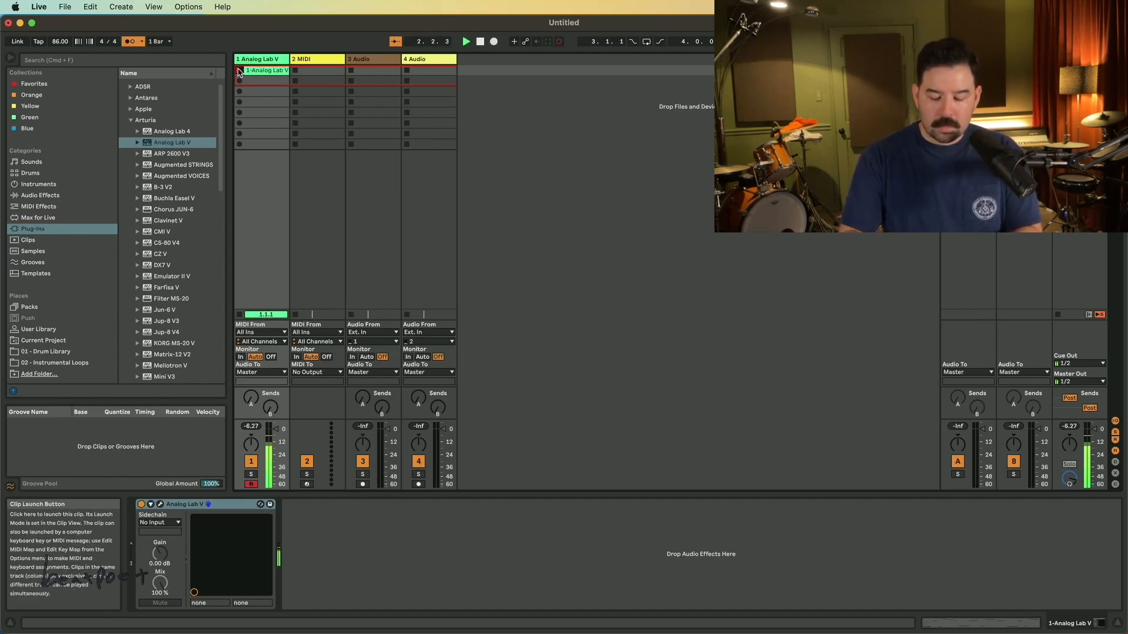
Step: Finish recording the first Analog Lab V clip, open its notes for editing and review them during playback
click(239, 70)
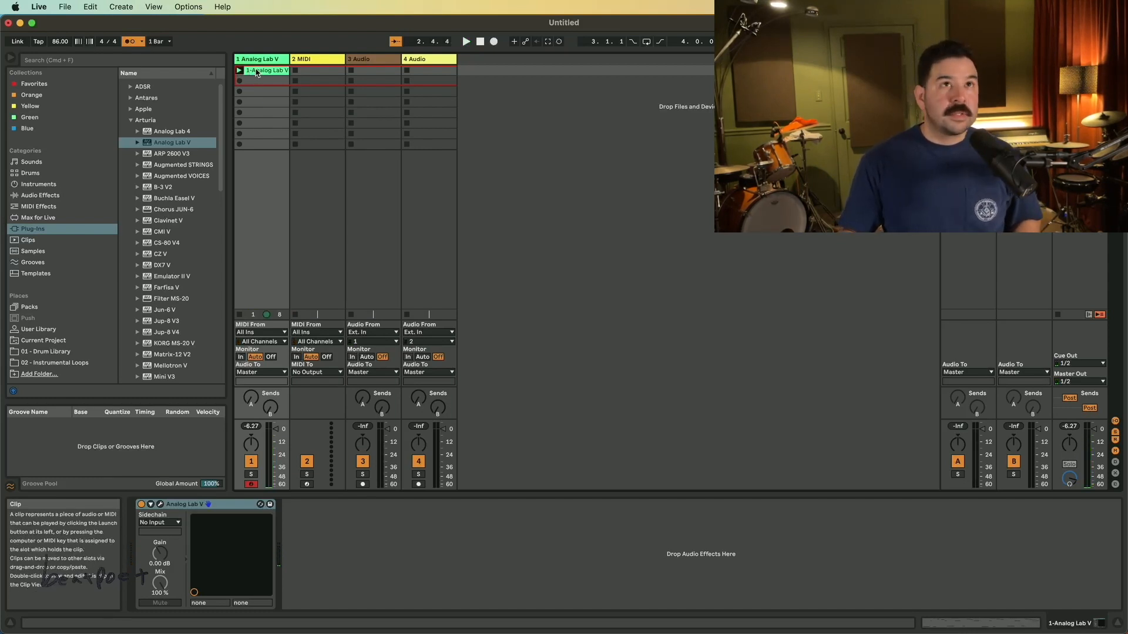
double_click(261, 71)
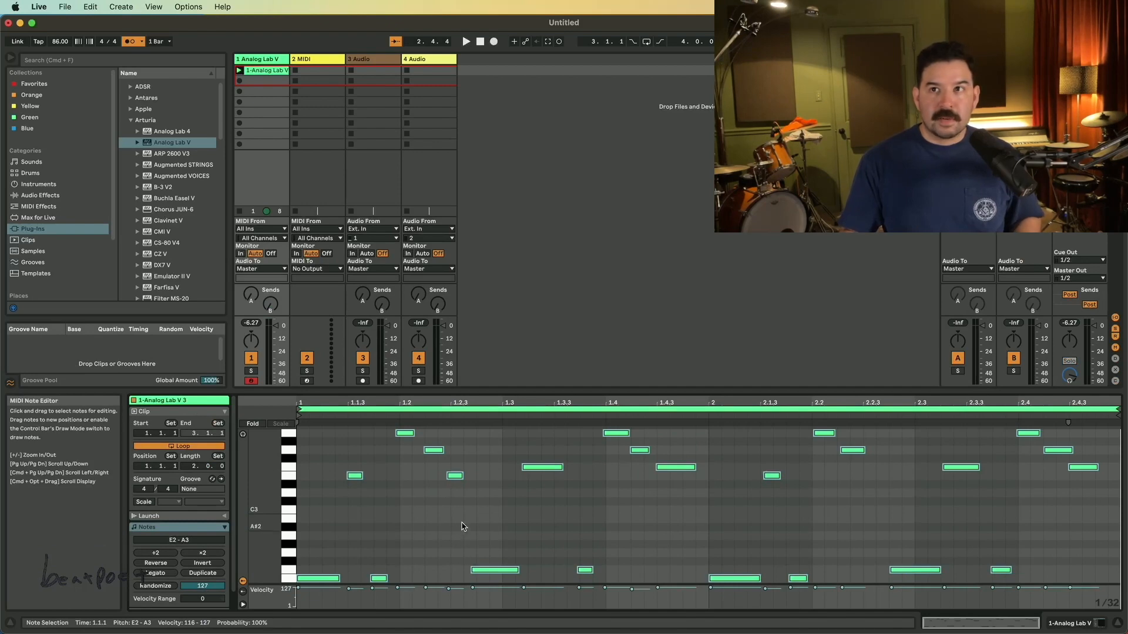
scroll(470, 517, up, 2)
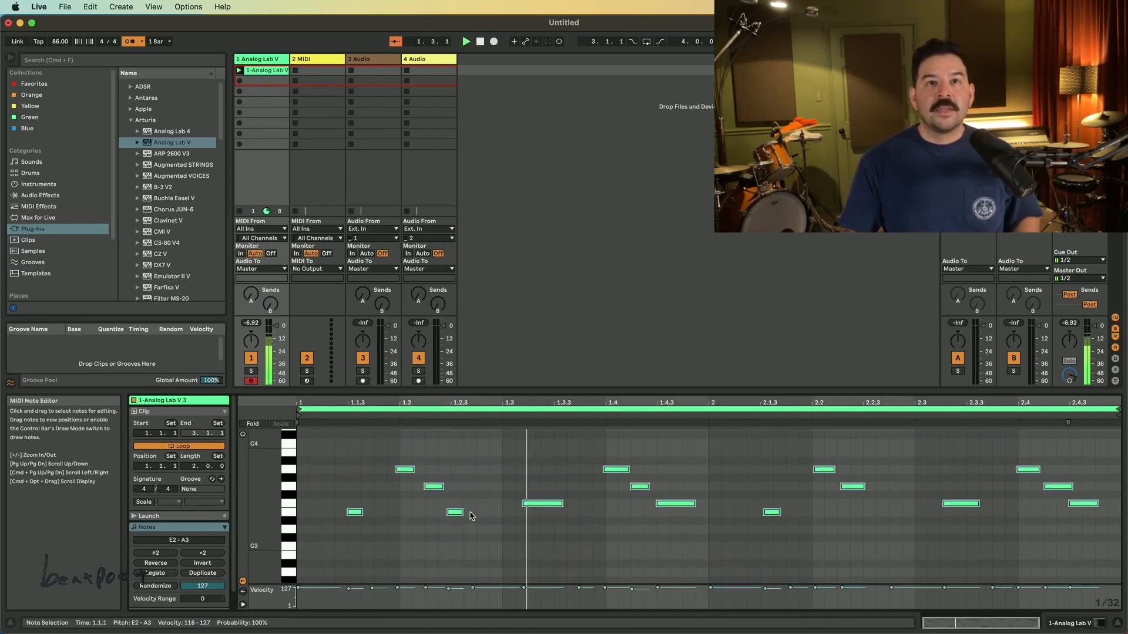
scroll(527, 509, down, 4)
scroll(528, 508, up, 4)
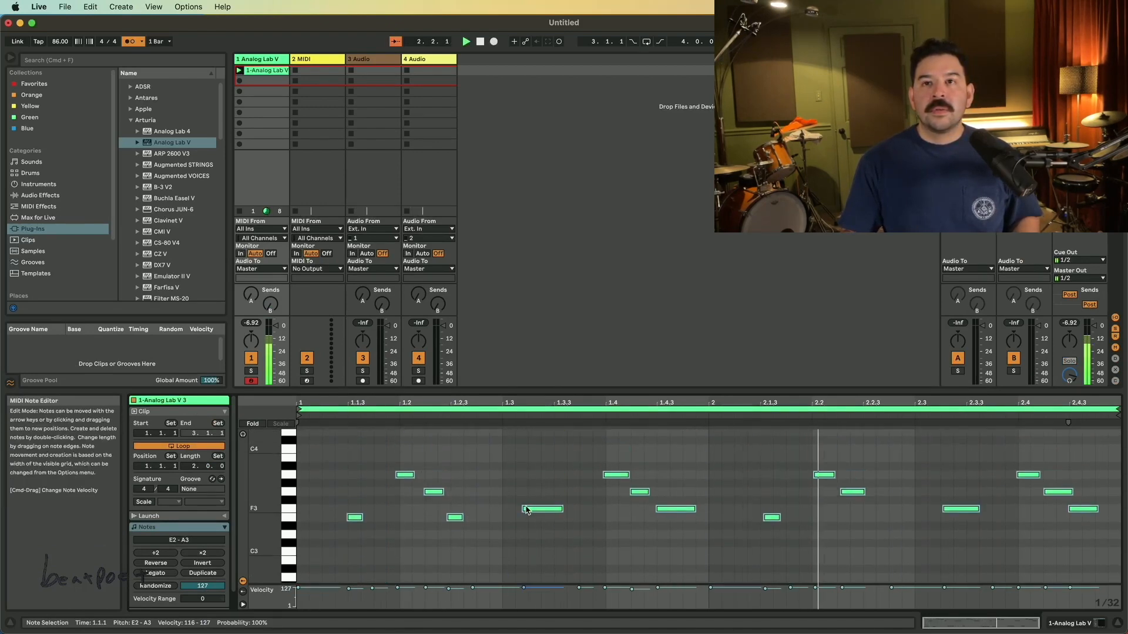
Step: Add a short F3 note around 2.2.3 in the Analog Lab V clip and nudge it slightly earlier
scroll(789, 509, down, 1)
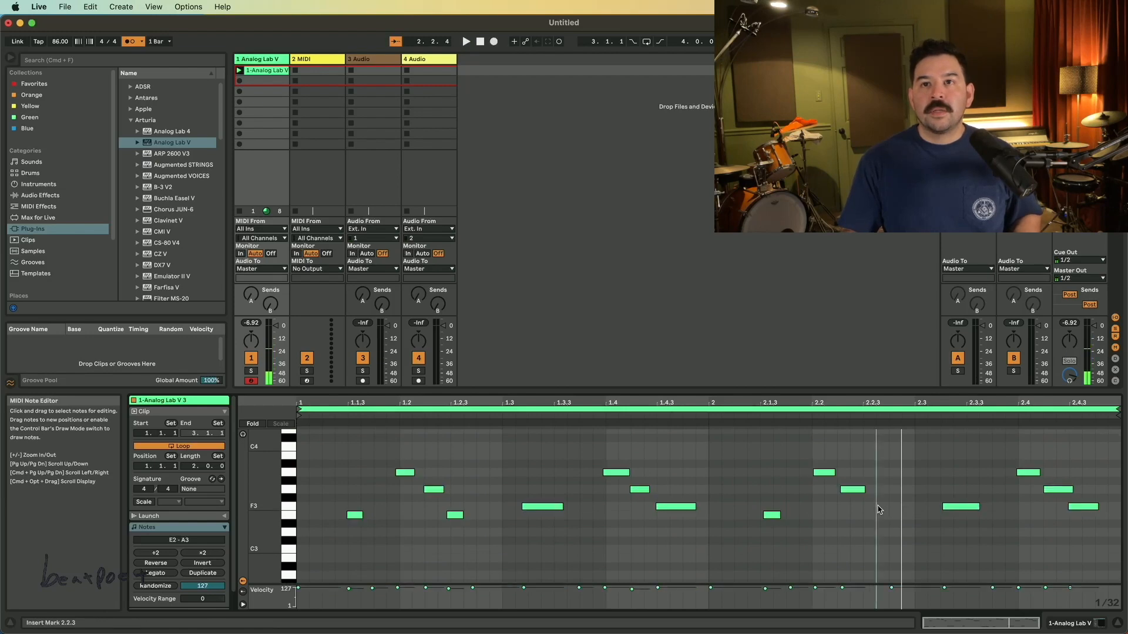
double_click(881, 506)
key(space)
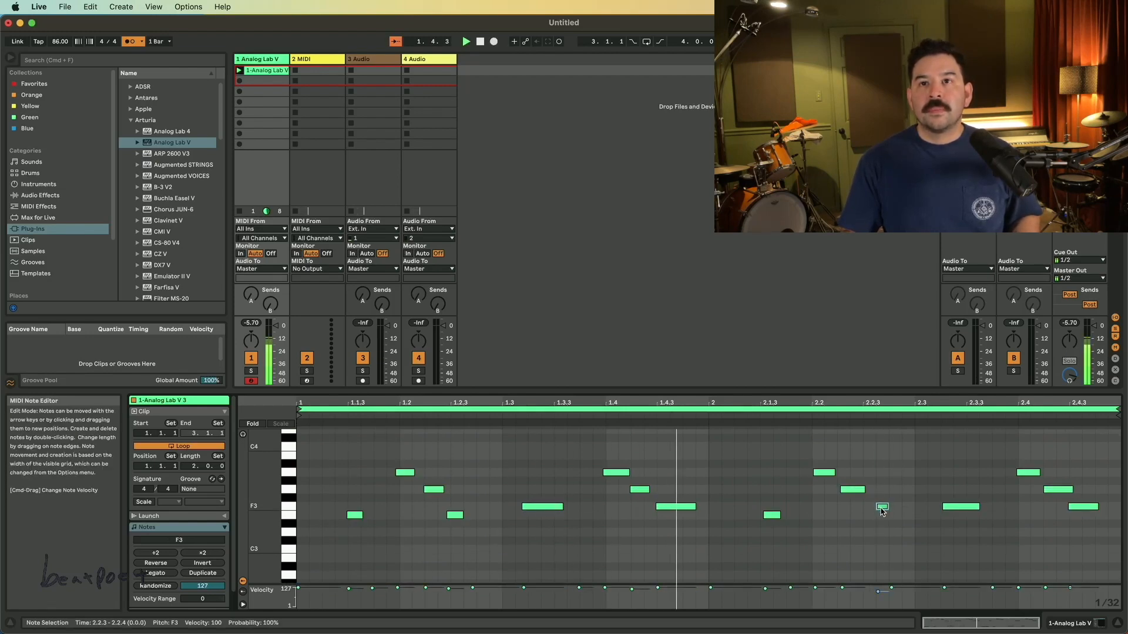
drag(881, 508, 876, 509)
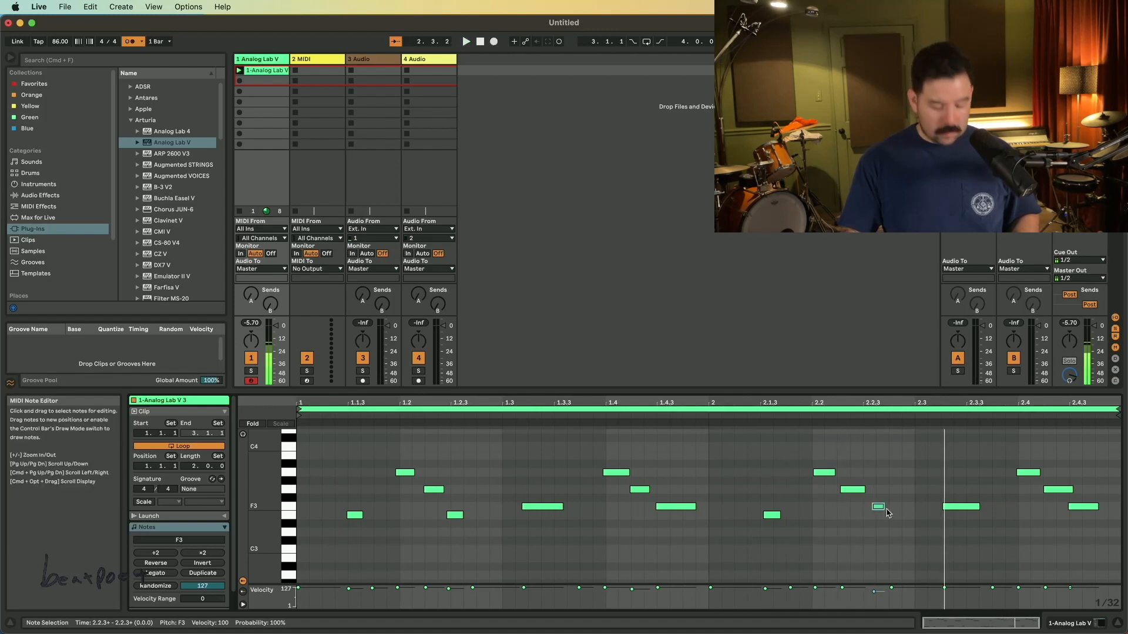
Step: Quantize all notes in the Analog Lab V clip and play the clip back
key(super+a)
key(super+u)
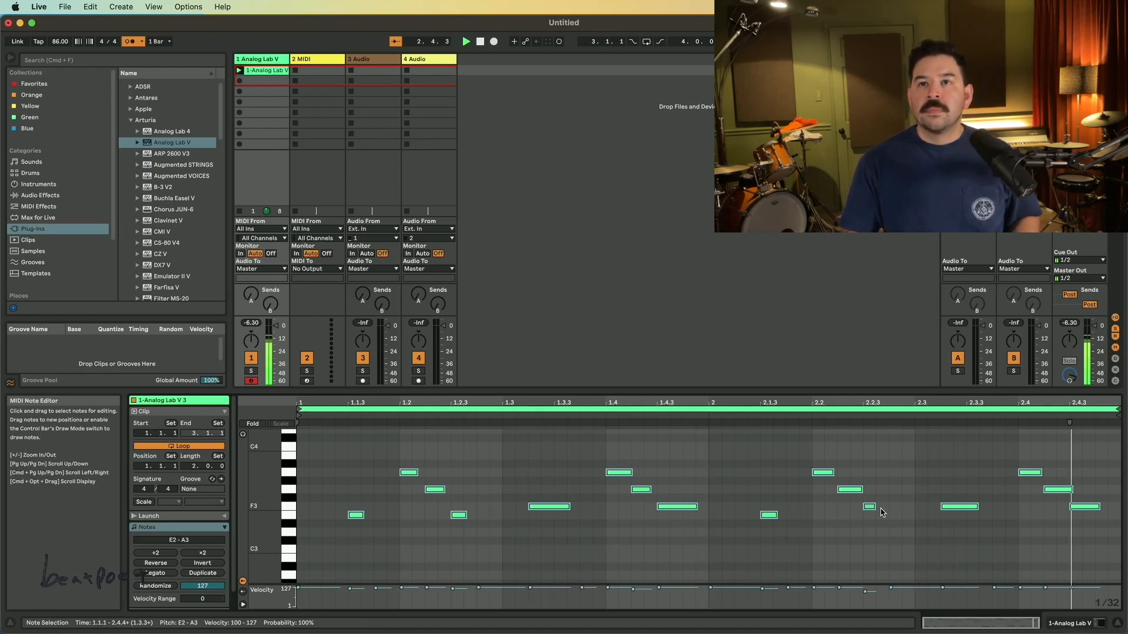
mouse_move(808, 420)
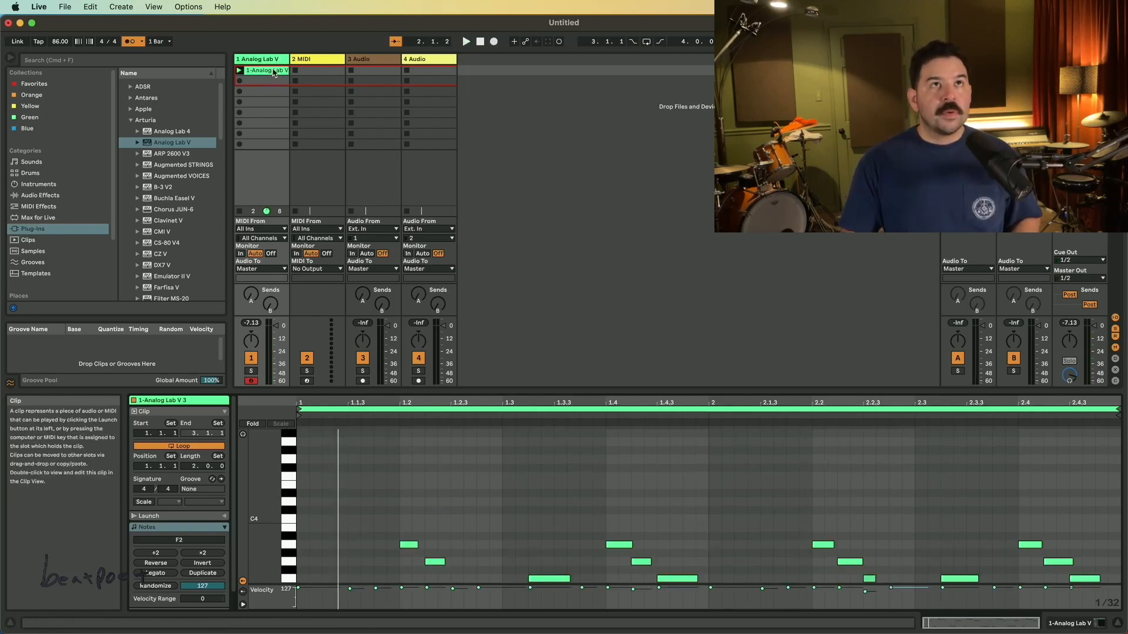
key(space)
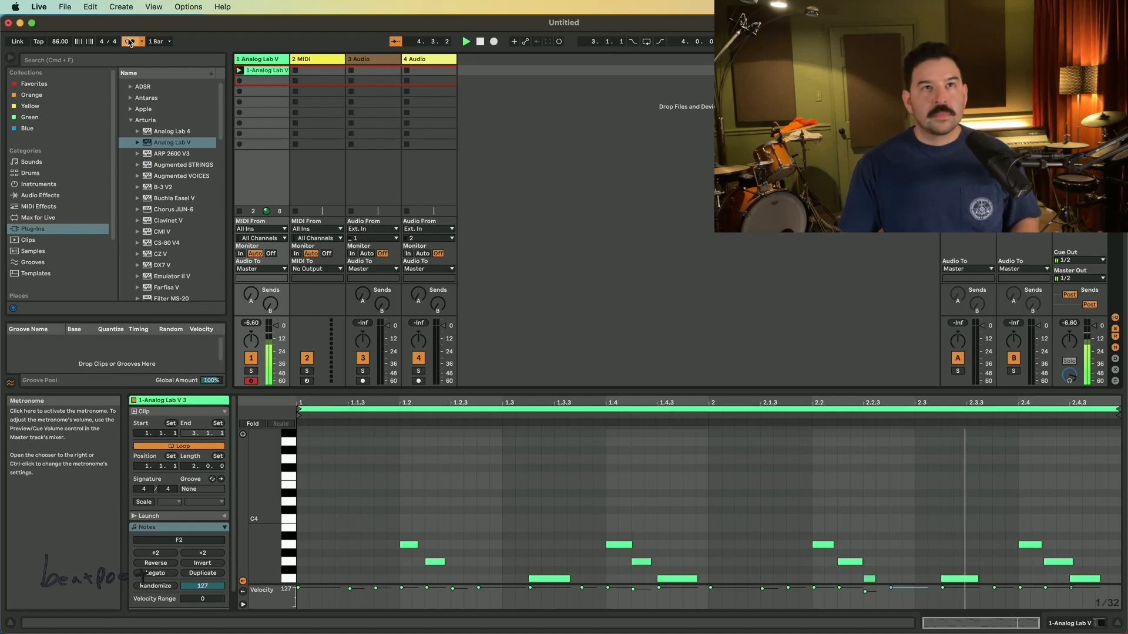
Step: Load an empty Drum Rack instrument onto the second MIDI track
click(55, 186)
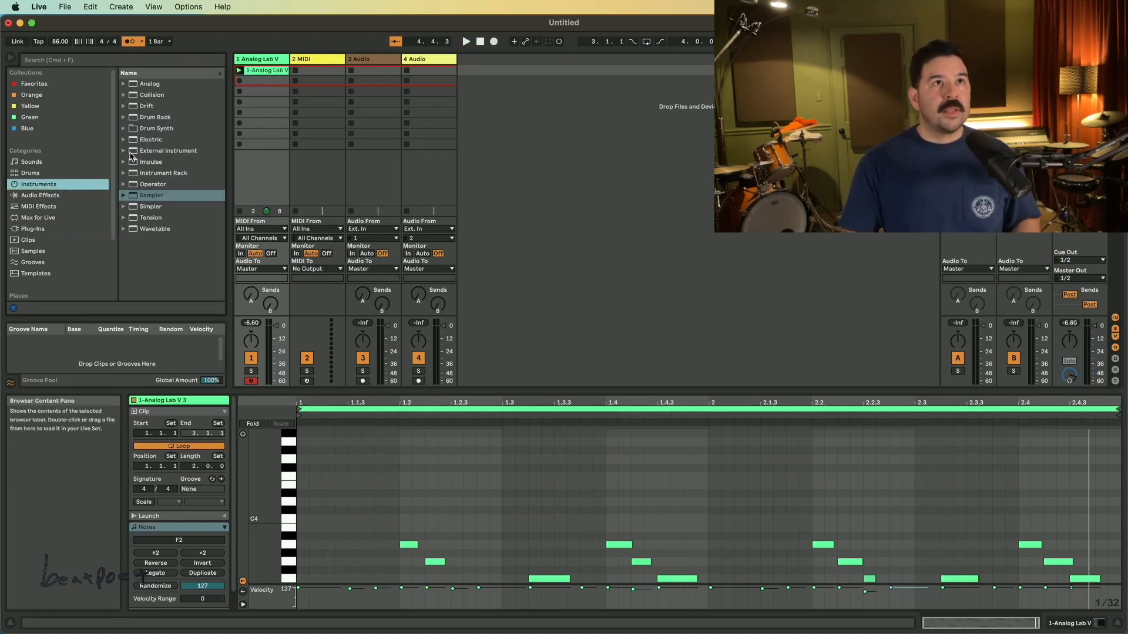
click(121, 120)
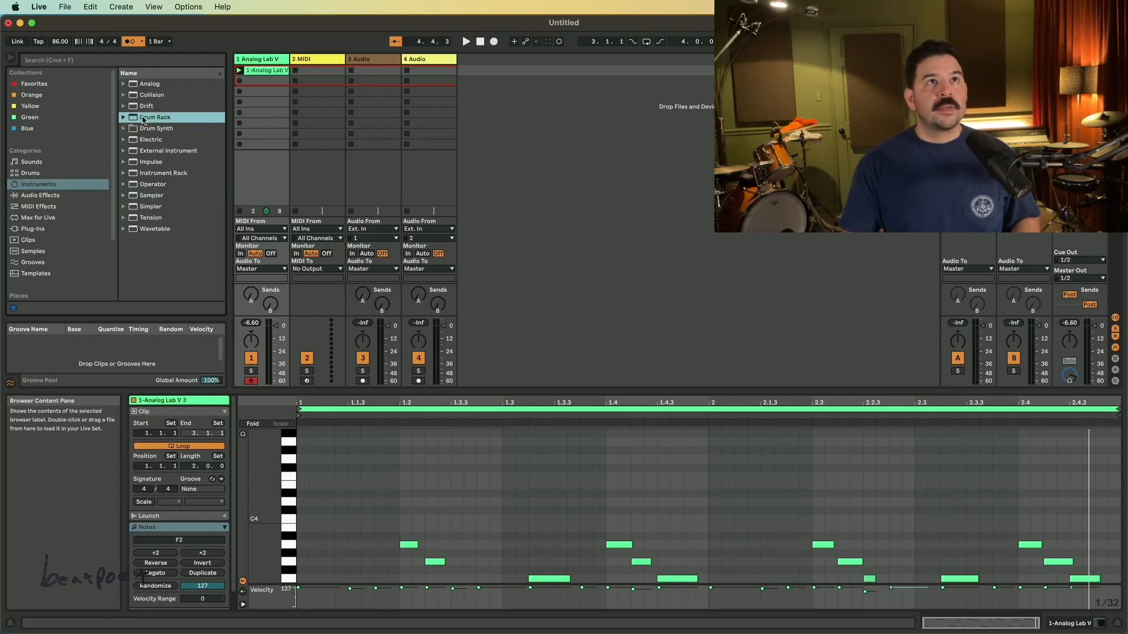
drag(171, 123, 313, 71)
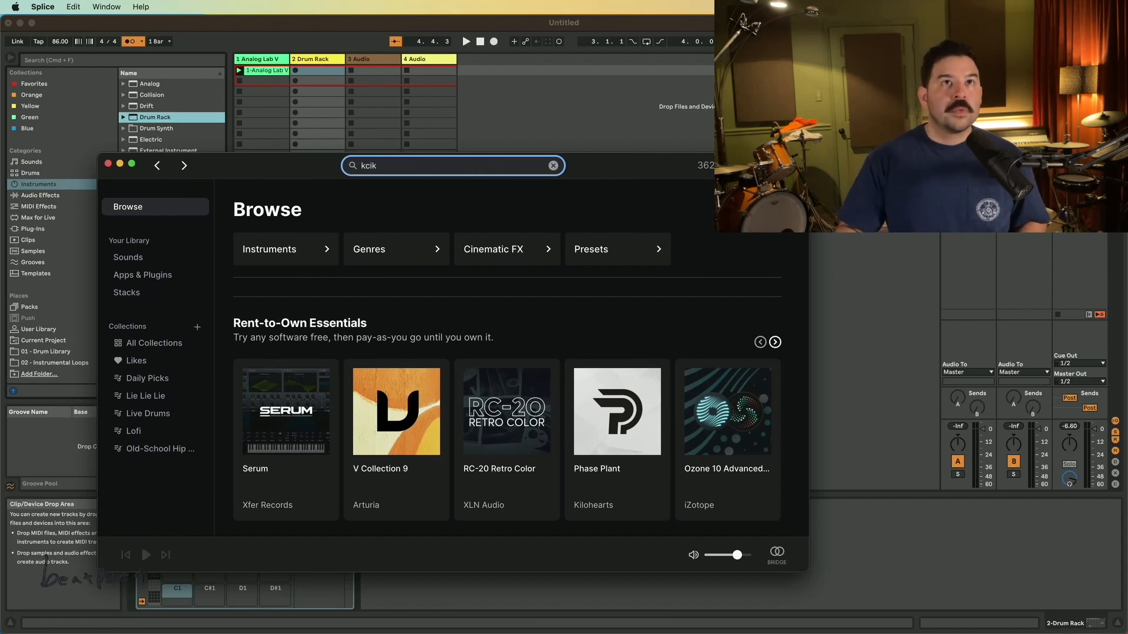
Step: Switch to Splice and search the samples for "kick"
key(Return)
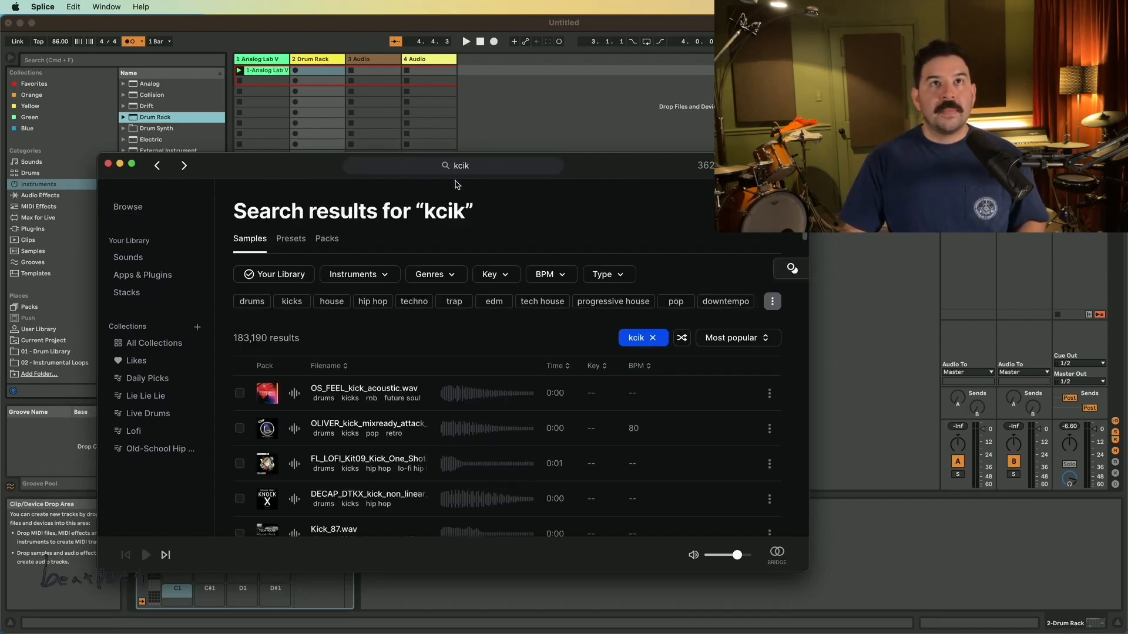
click(502, 168)
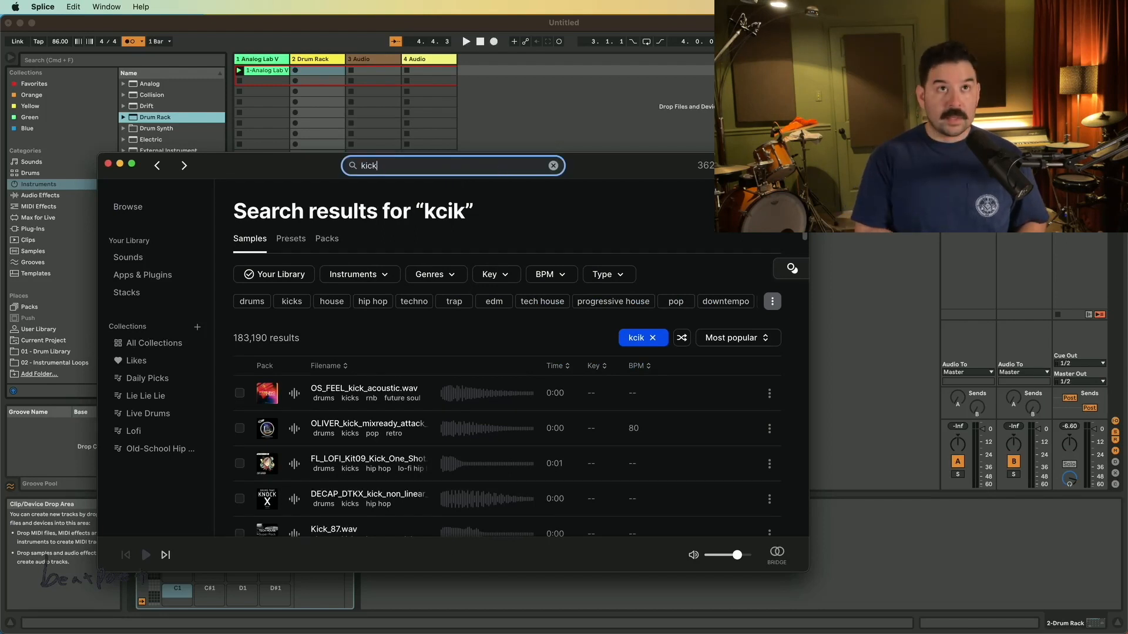
key(Return)
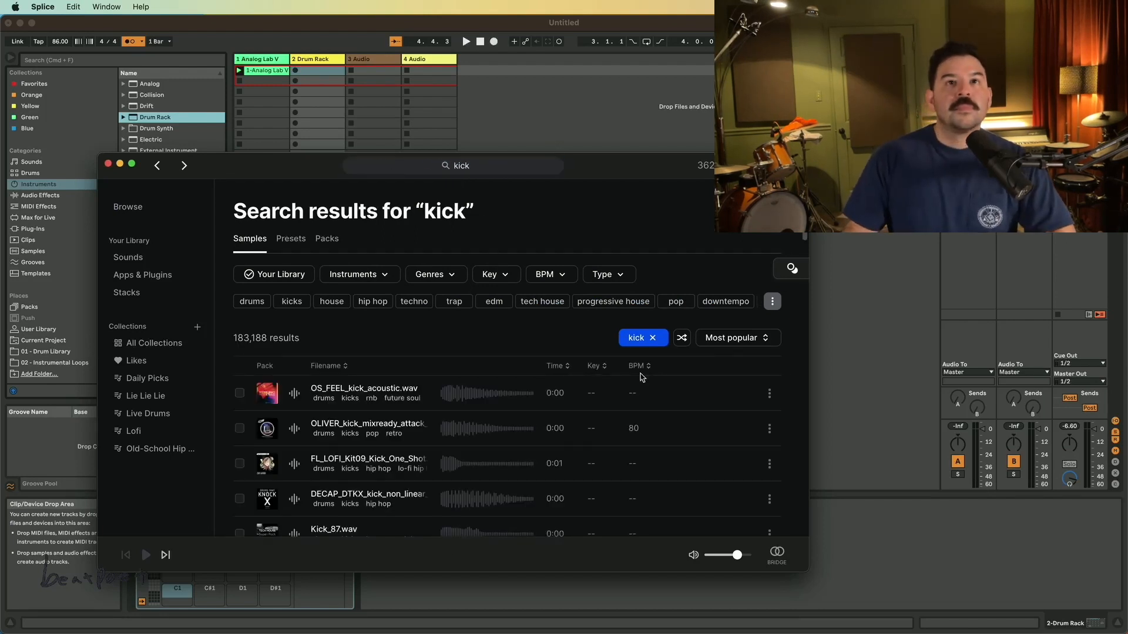
Step: Shuffle the kick results into random order and filter them to One-Shots
click(682, 338)
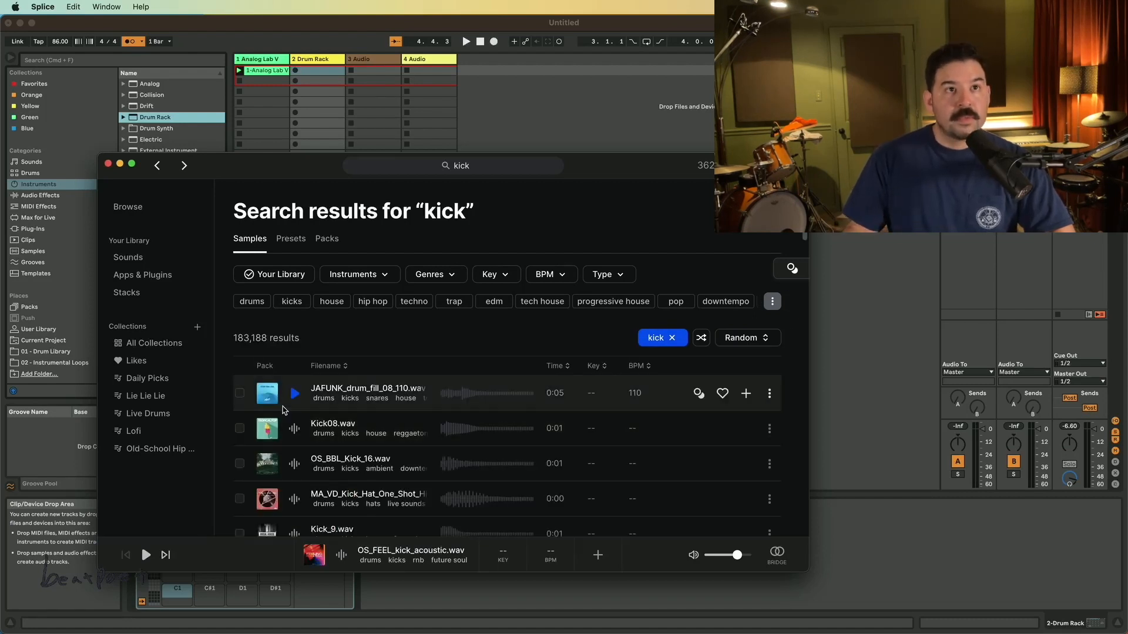
click(294, 393)
key(Down)
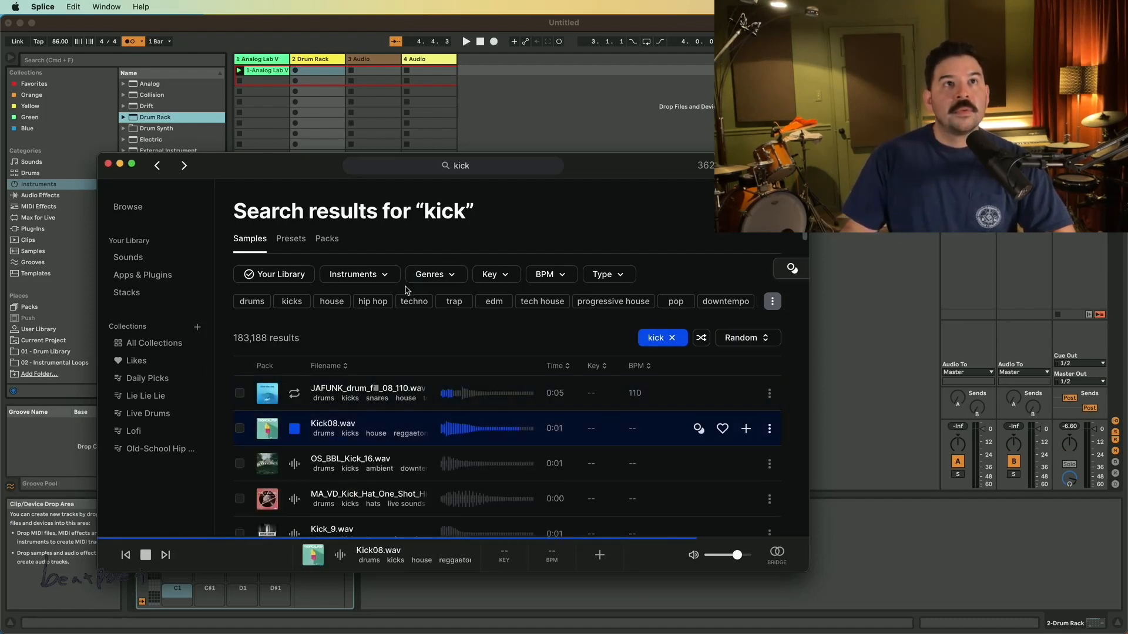
click(617, 285)
click(614, 331)
click(718, 374)
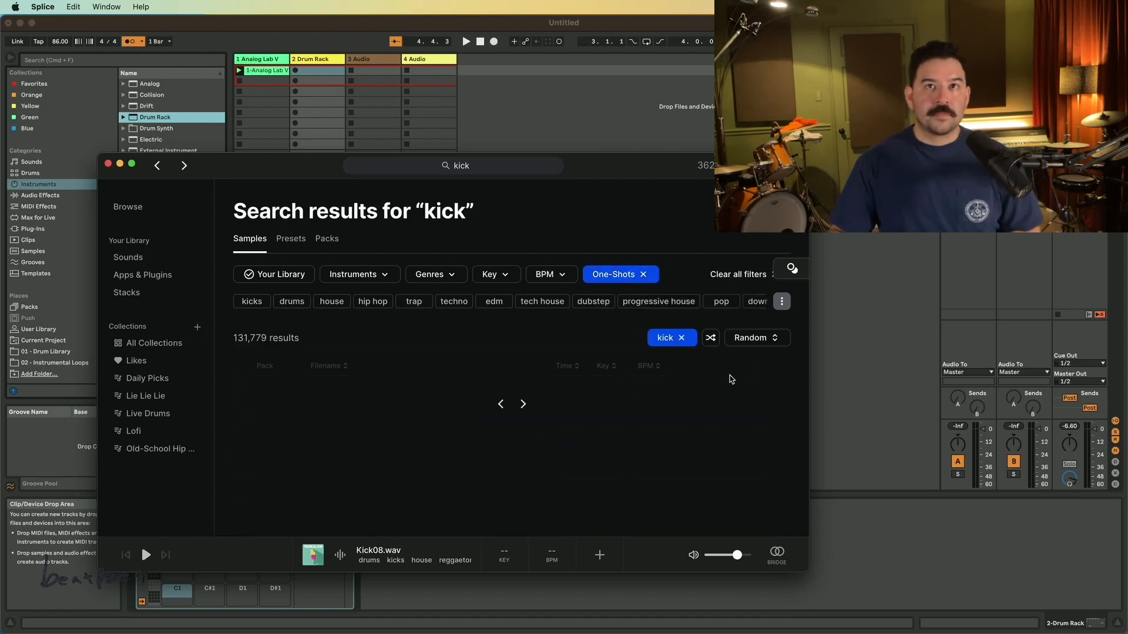
Step: Audition and compare the one-shot kick samples, and add Kick_9.wav to the library
key(Down)
key(Down)
key(Down)
key(Down)
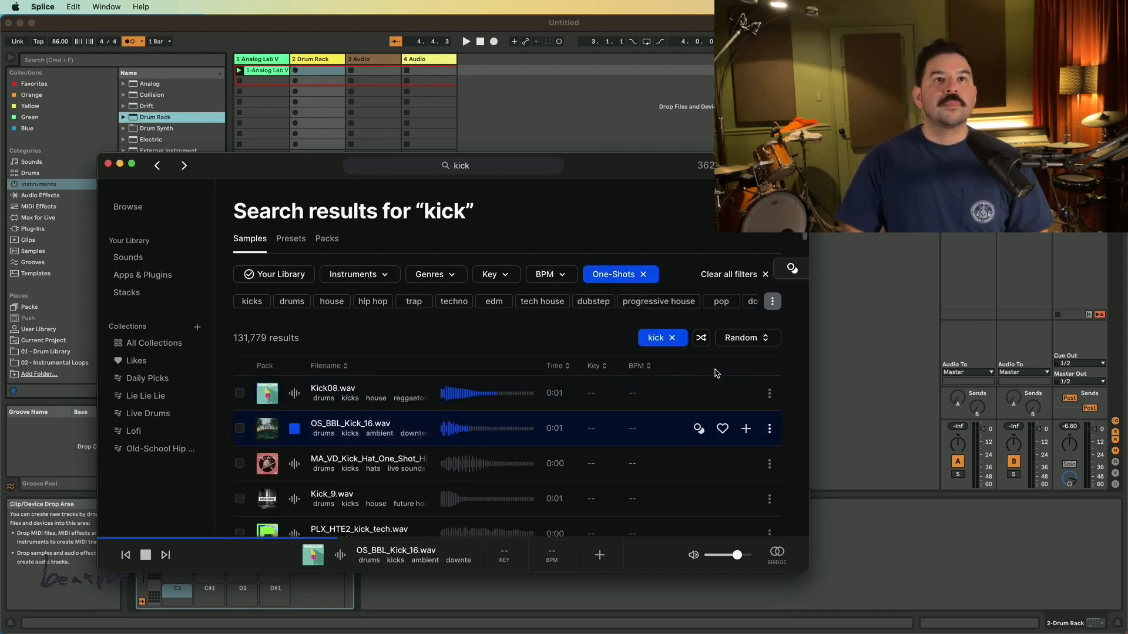
scroll(694, 386, down, 5)
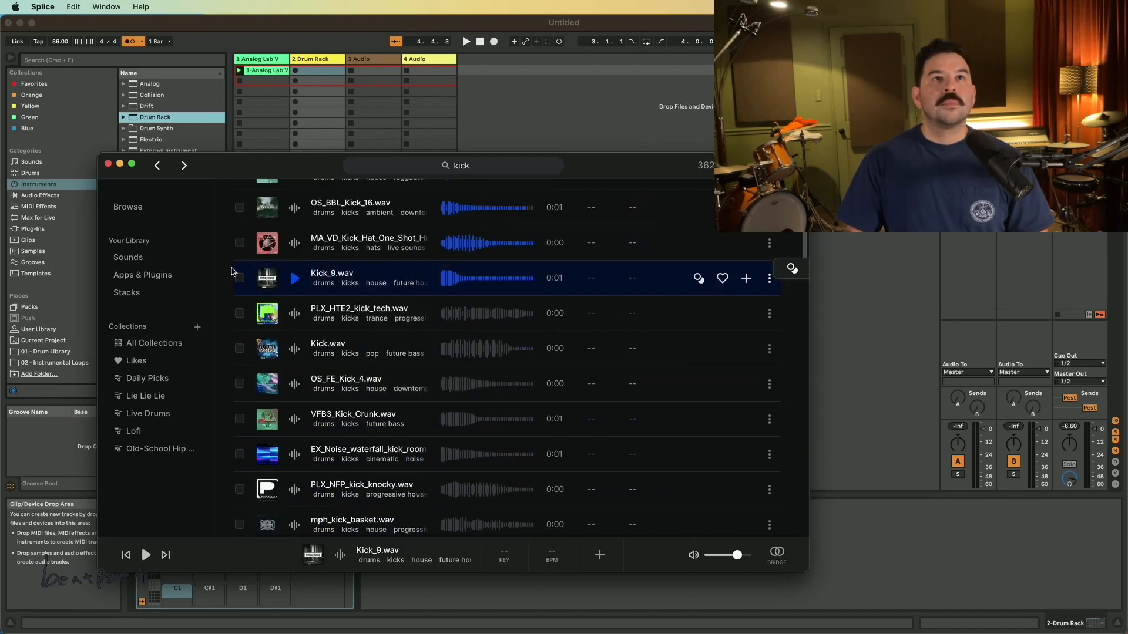
key(Up)
key(Down)
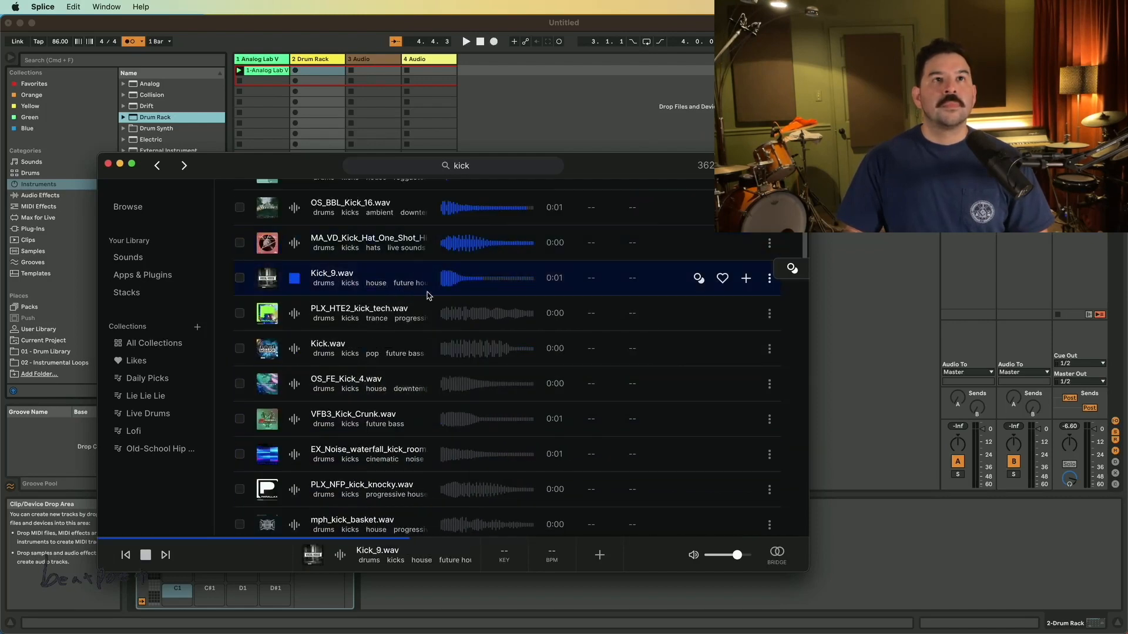
key(Down)
key(Down)
key(Down)
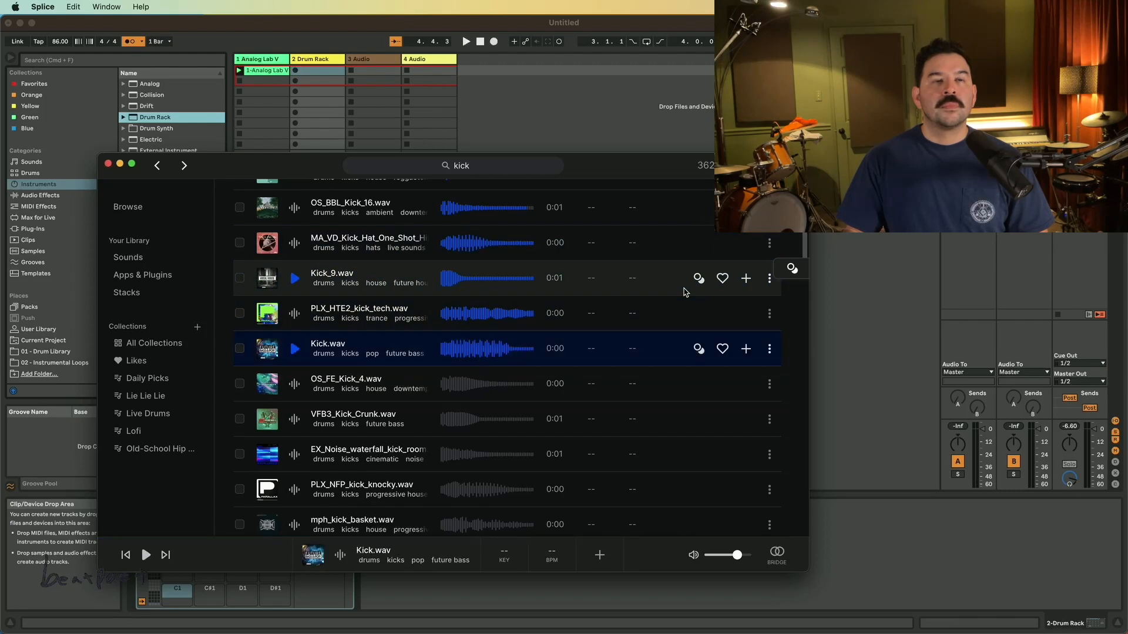
key(Up)
key(Up)
key(Up)
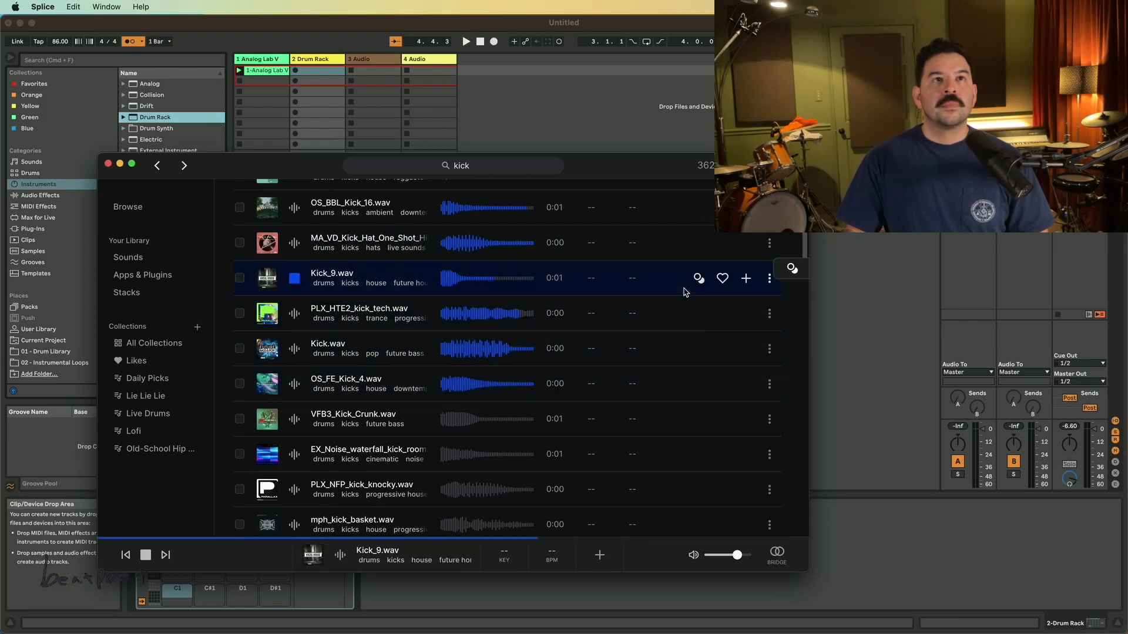
click(745, 279)
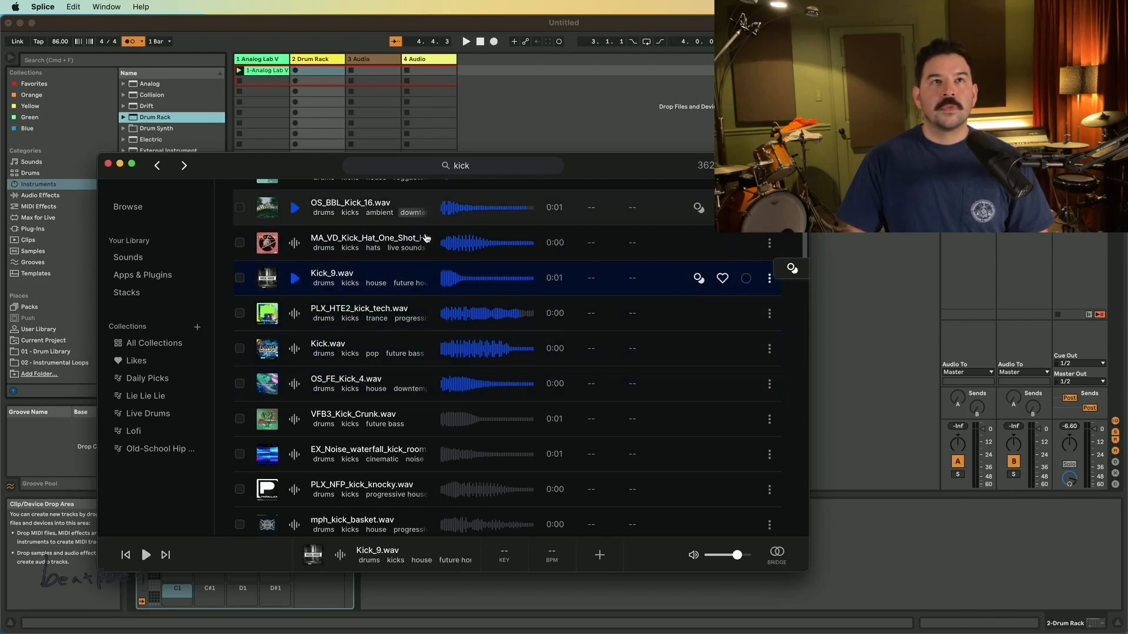
Step: Search the Splice samples for "snare"
scroll(482, 235, up, 5)
click(470, 166)
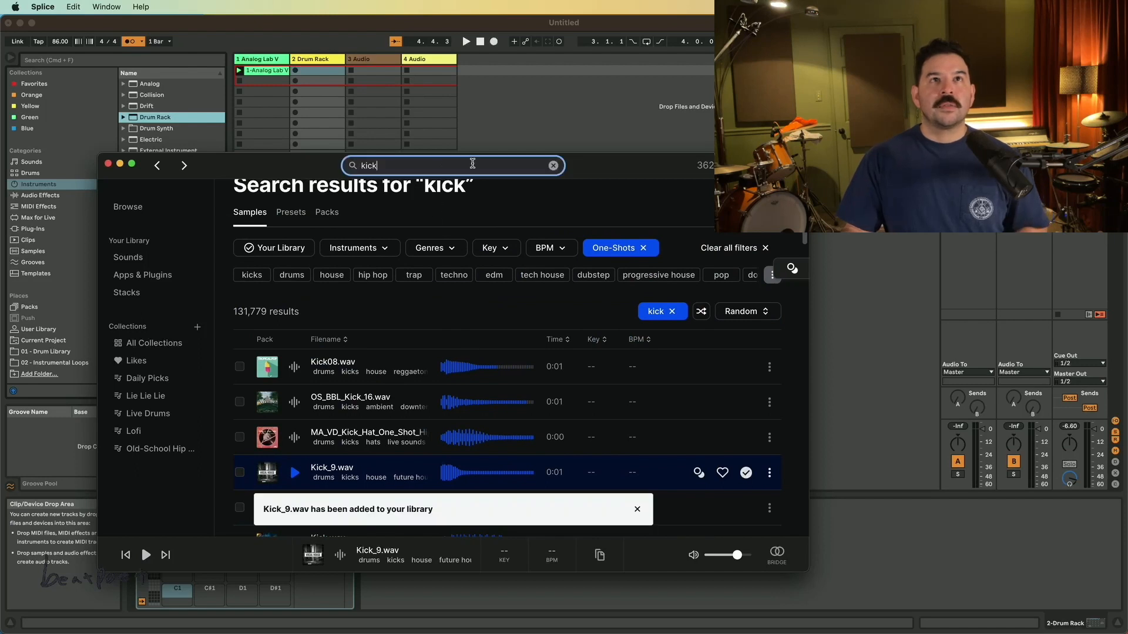
text(sna)
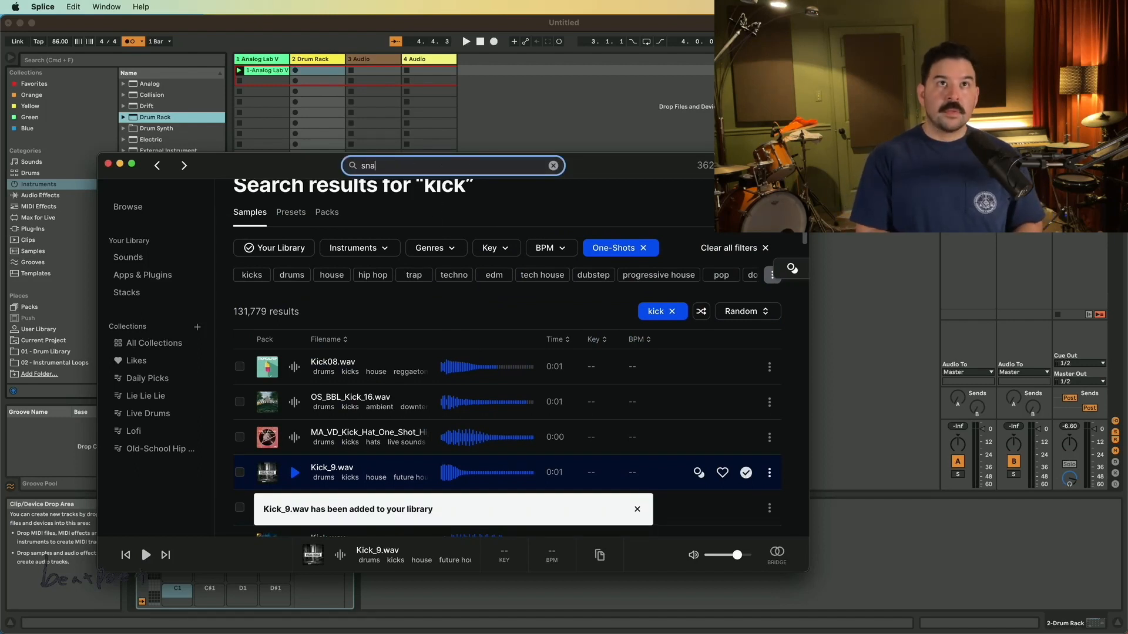
text(re)
key(Return)
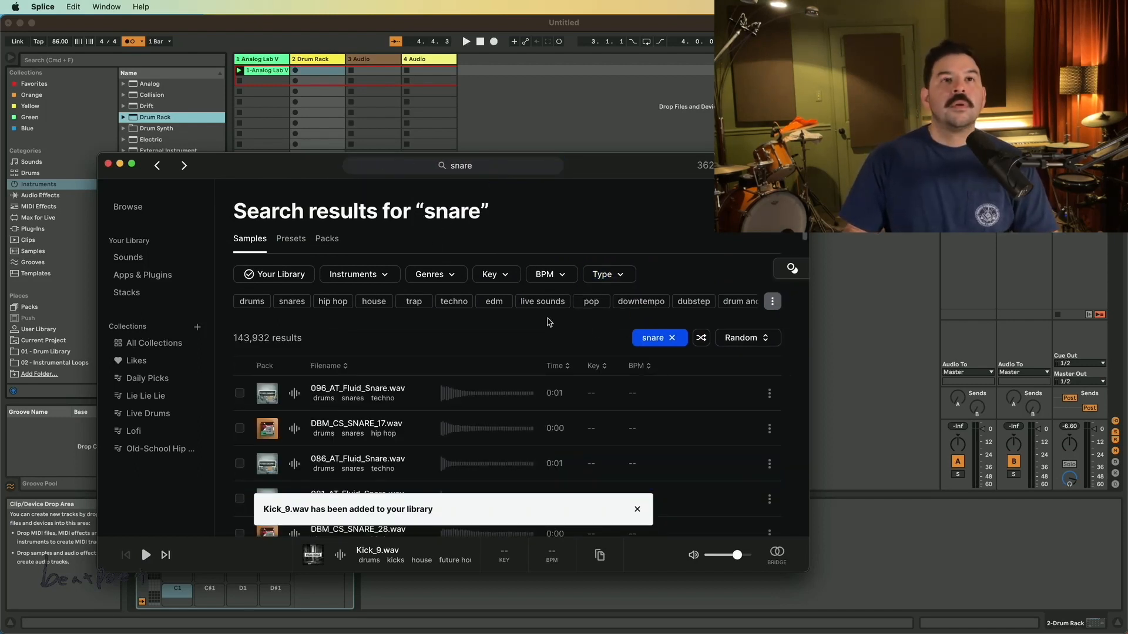
Step: Audition the snare samples and add CHEF_clap_srt.wav to the library
key(Down)
key(Down)
key(Down)
key(Down)
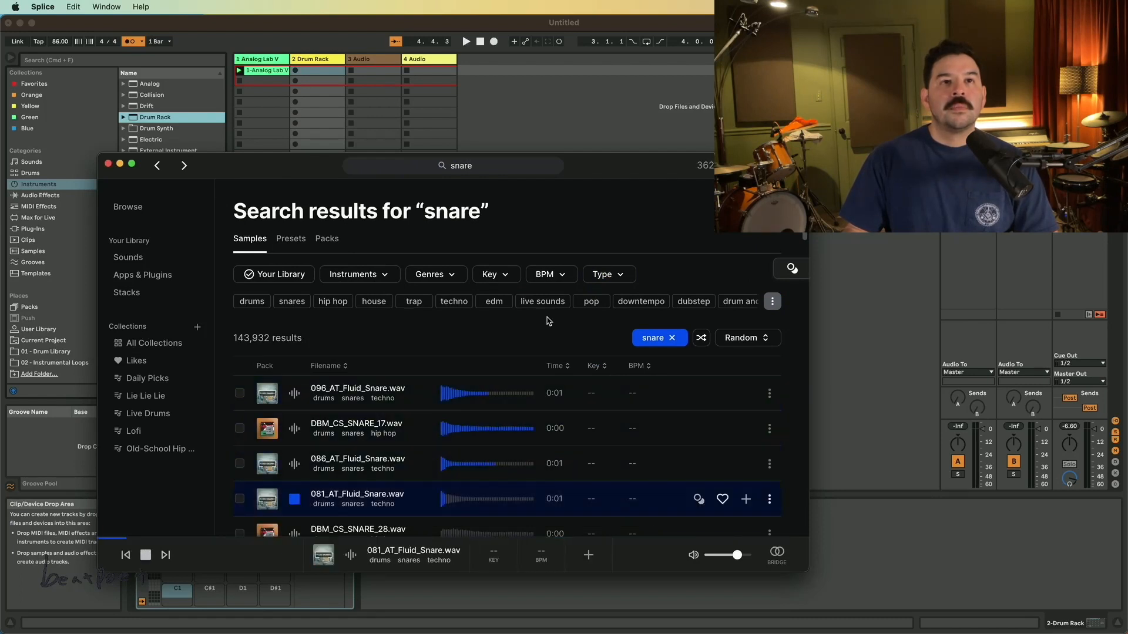
scroll(411, 382, down, 8)
click(267, 419)
key(Down)
key(Up)
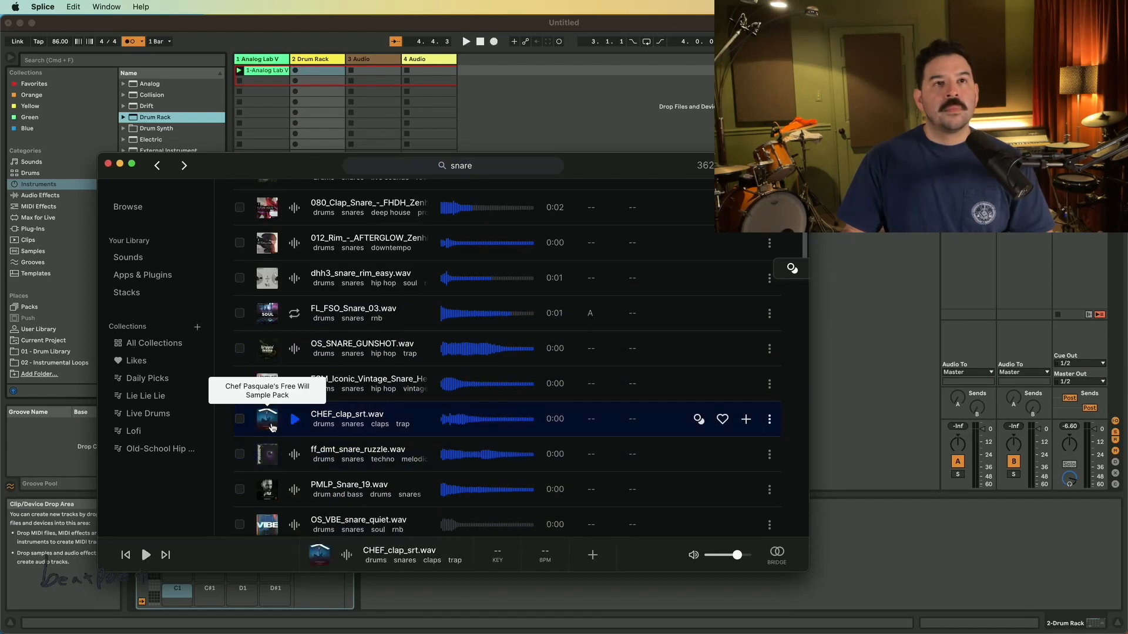
click(747, 420)
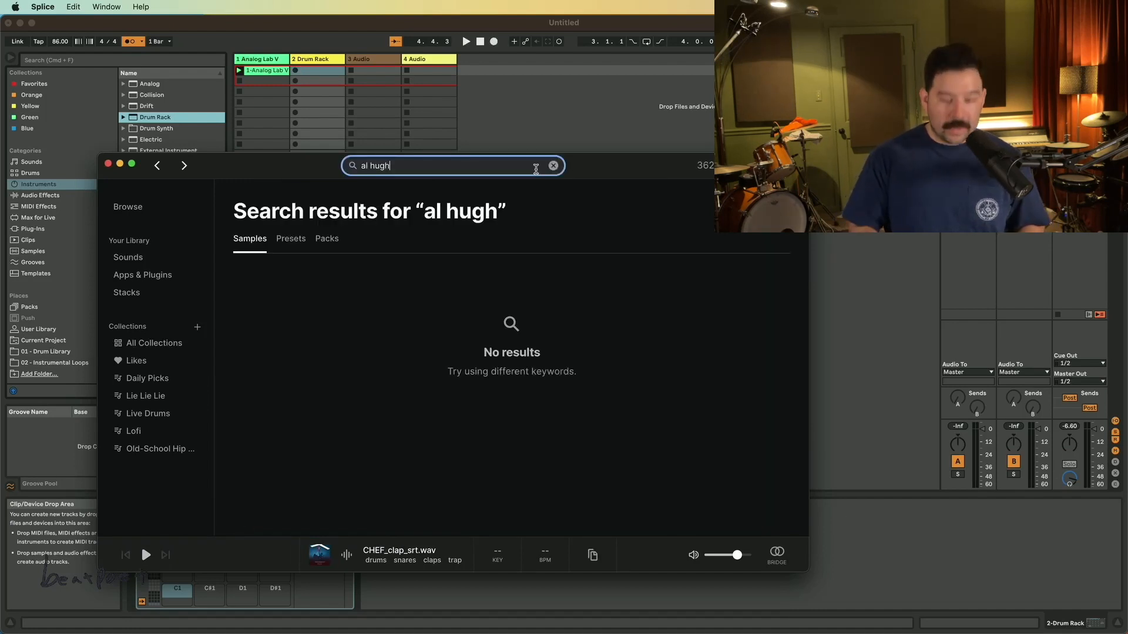
Step: Search the Splice samples for "al hug" and filter the drum results to hats
key(BackSpace)
key(Return)
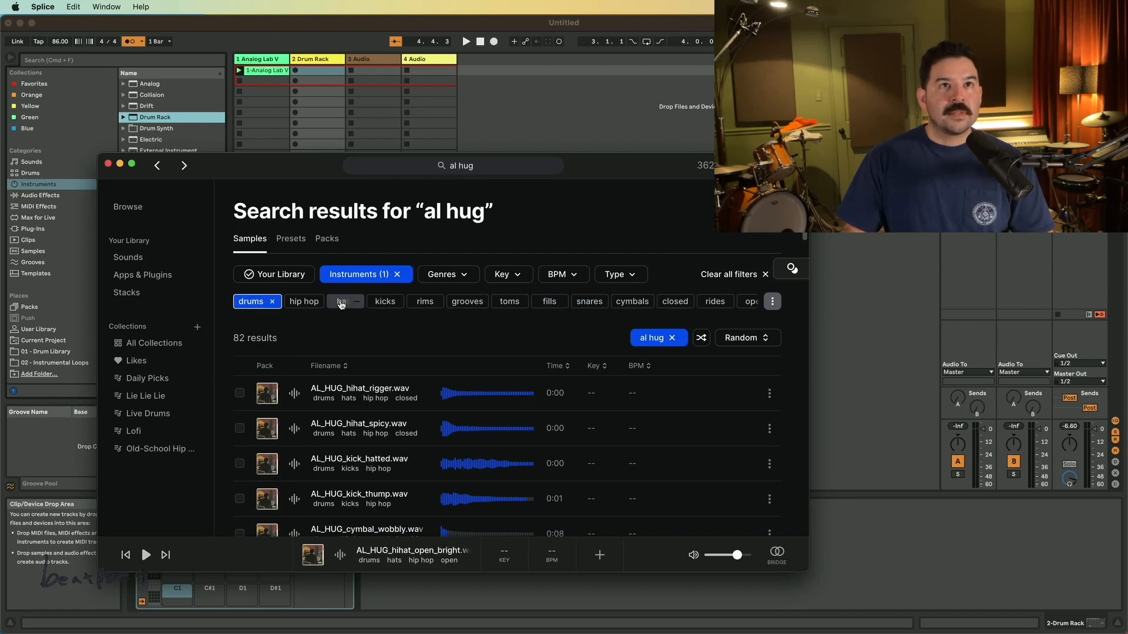
click(341, 302)
Step: Audition the first AL_HUG hat samples, from AL_HUG_hihat_rigger.wav through AL_HUG_hihat_open_bright.wav
key(Down)
key(Down)
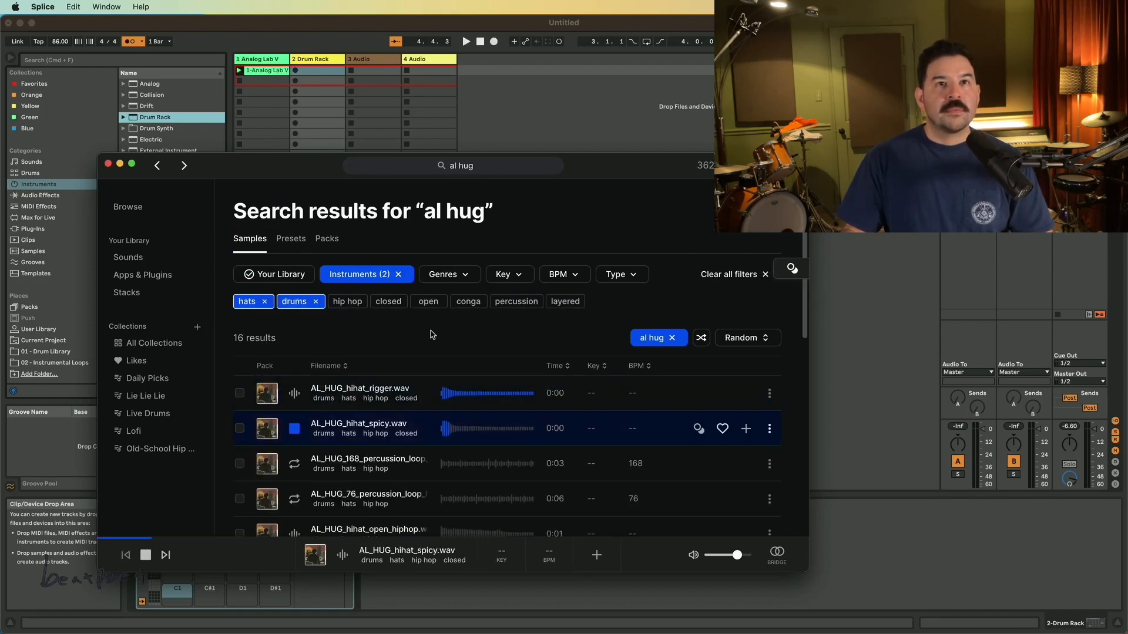
key(Down)
key(Down)
key(Down)
scroll(431, 335, down, 4)
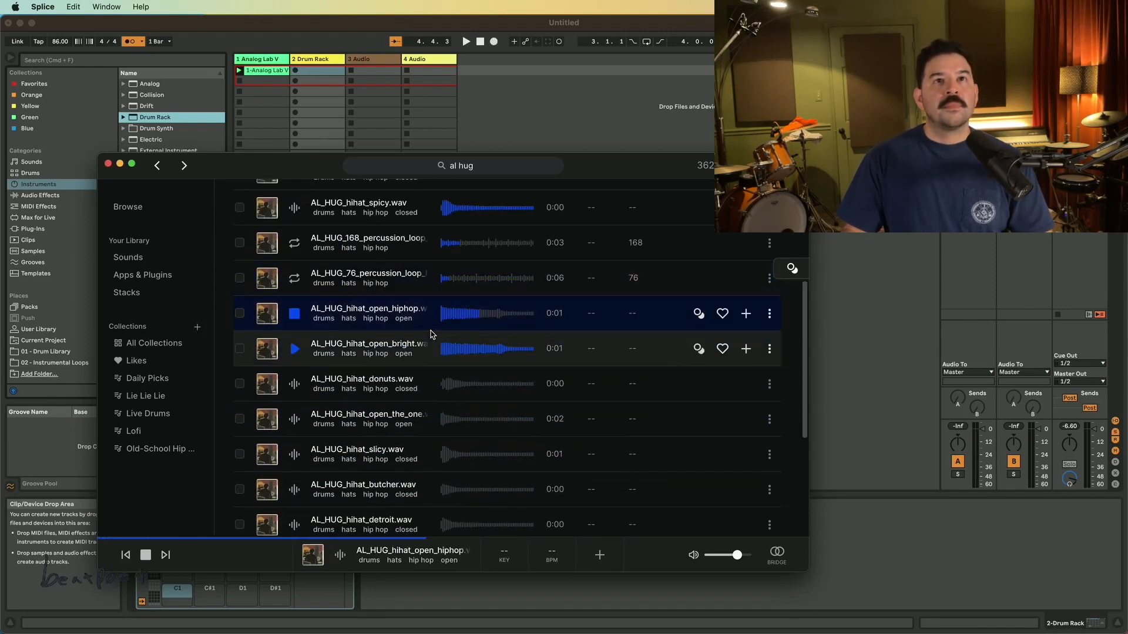
key(Down)
scroll(546, 427, down, 5)
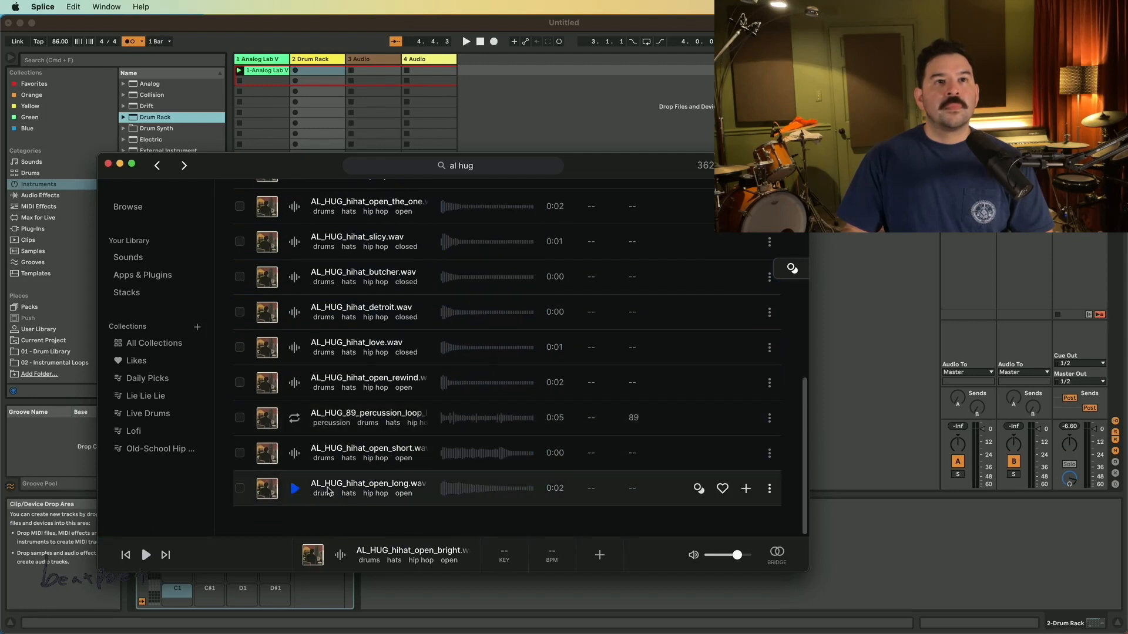
Step: Audition the hats from the end of the list upward, and add AL_HUG_hihat_detroit.wav and AL_HUG_hihat_butcher.wav to the library
click(295, 488)
key(Up)
key(Up)
key(Up)
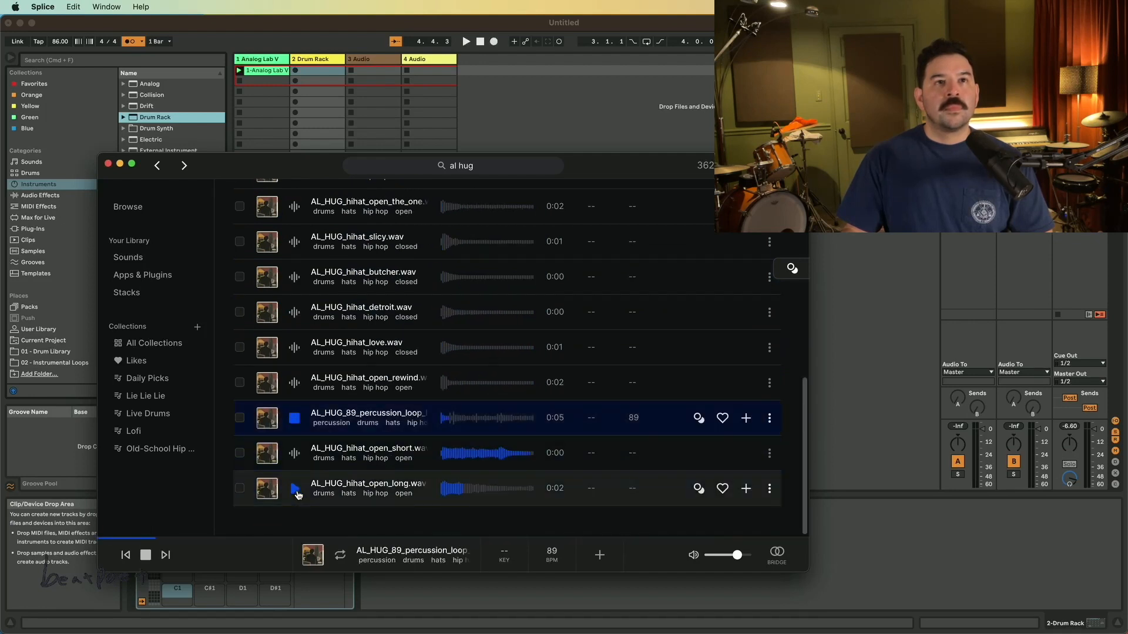
key(Up)
key(Up)
key(Down)
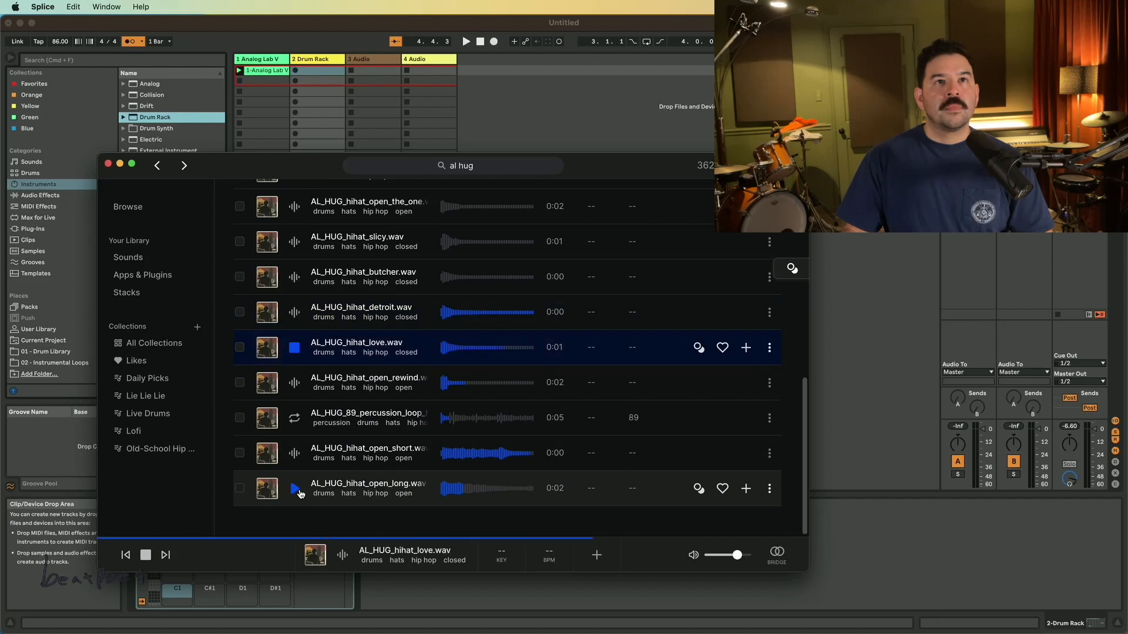
key(Up)
key(Up)
scroll(650, 411, up, 3)
key(Down)
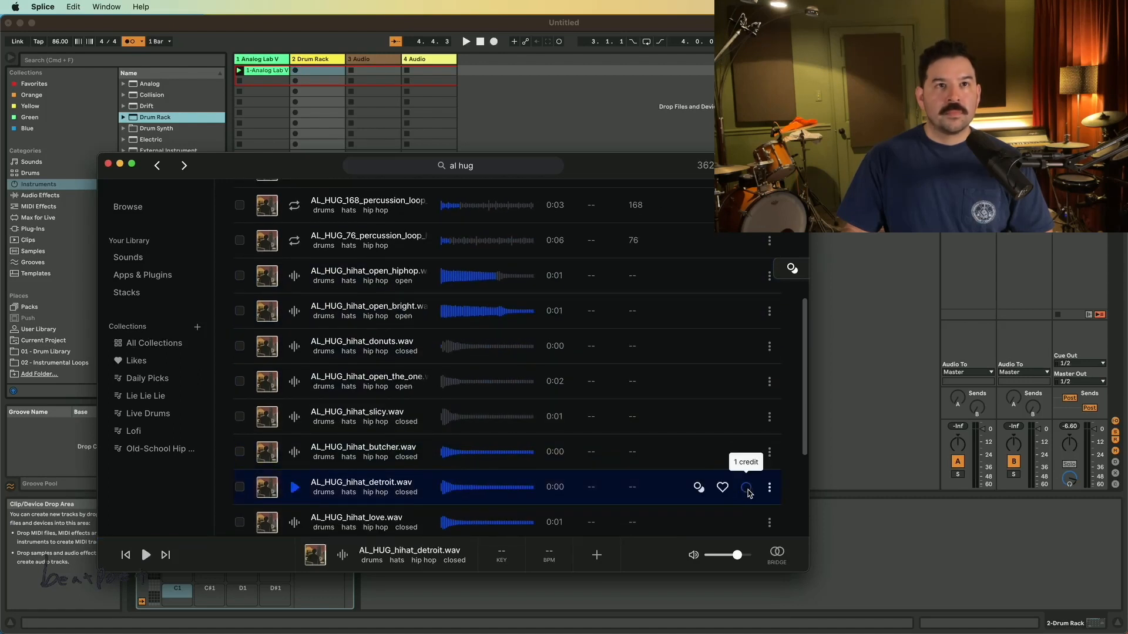
key(Up)
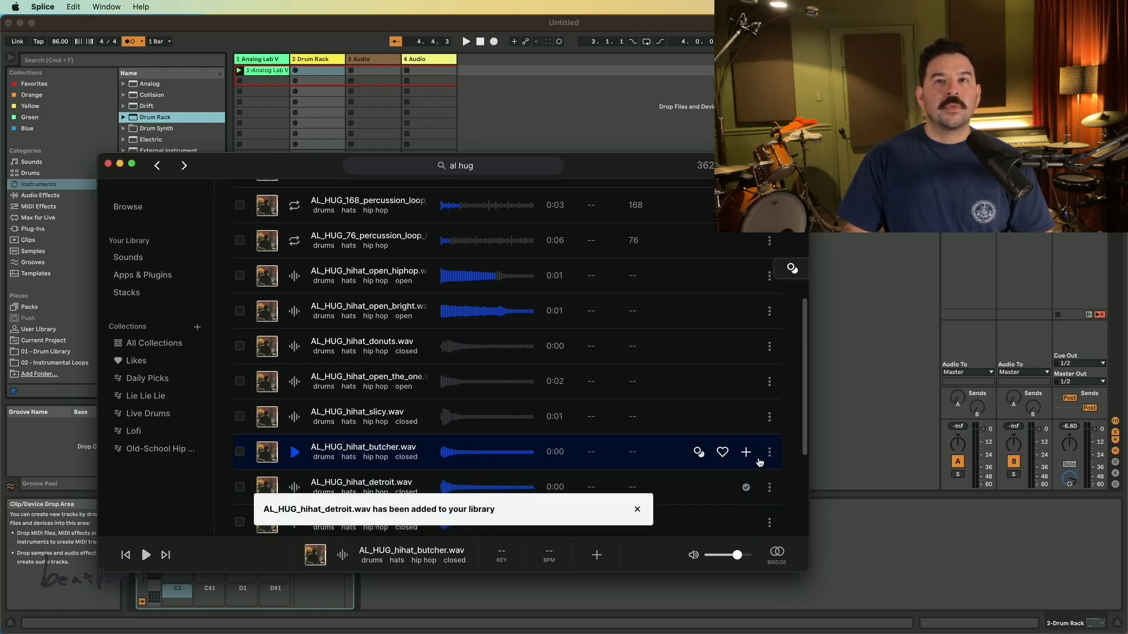
click(746, 452)
Step: Audition the remaining hi-hat samples and add AL_HUG_hihat_open_bright.wav to the library
key(Up)
key(Up)
key(Up)
key(Up)
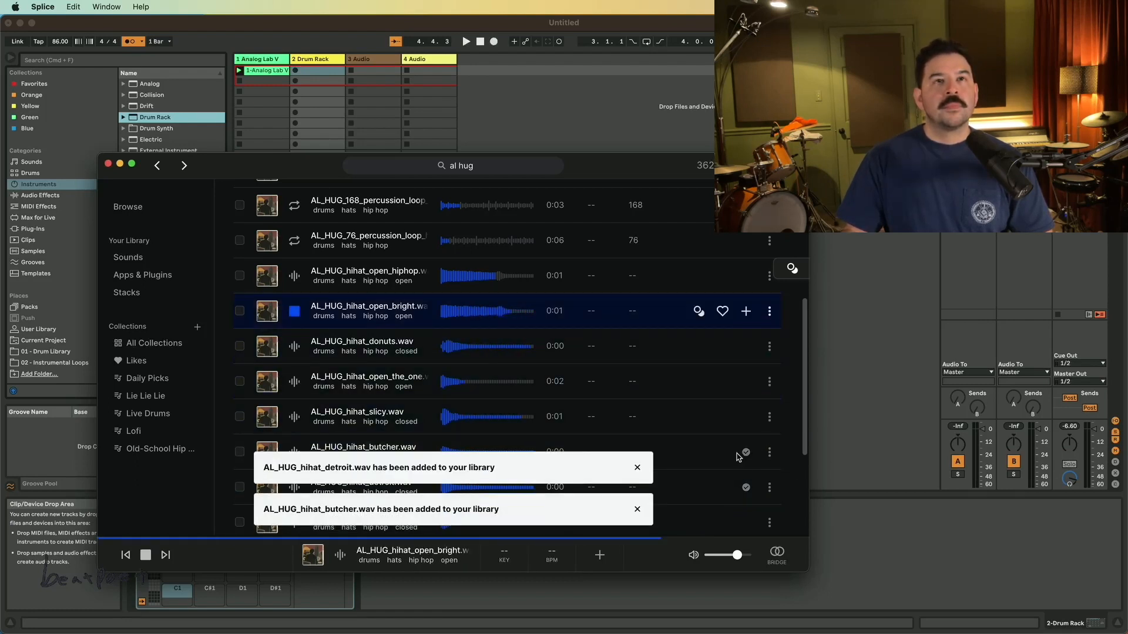
key(Up)
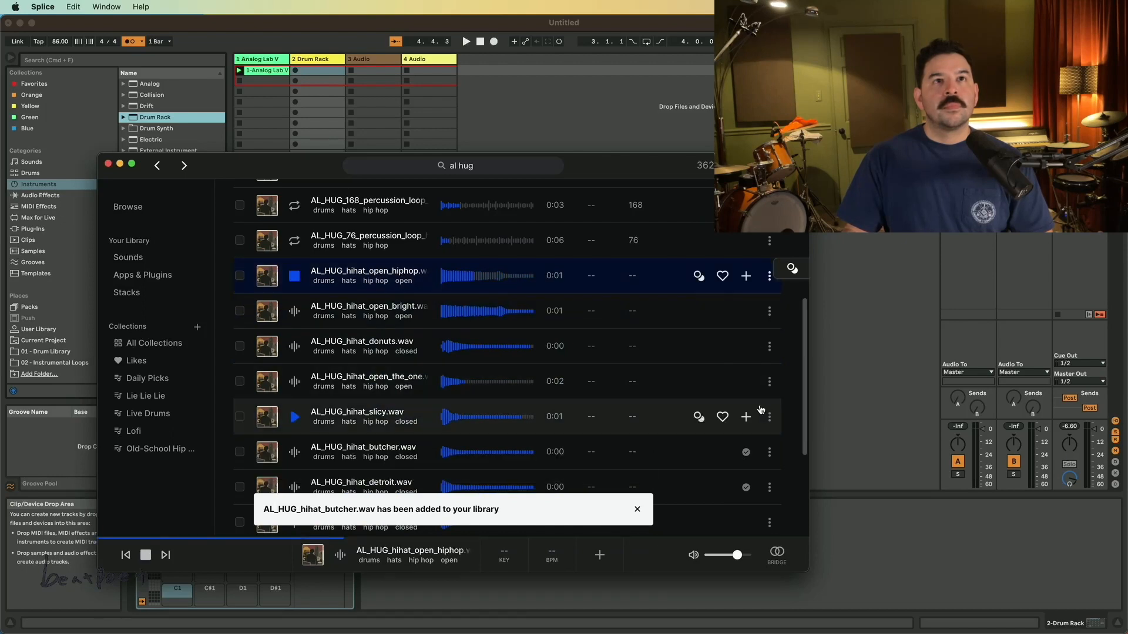
click(746, 310)
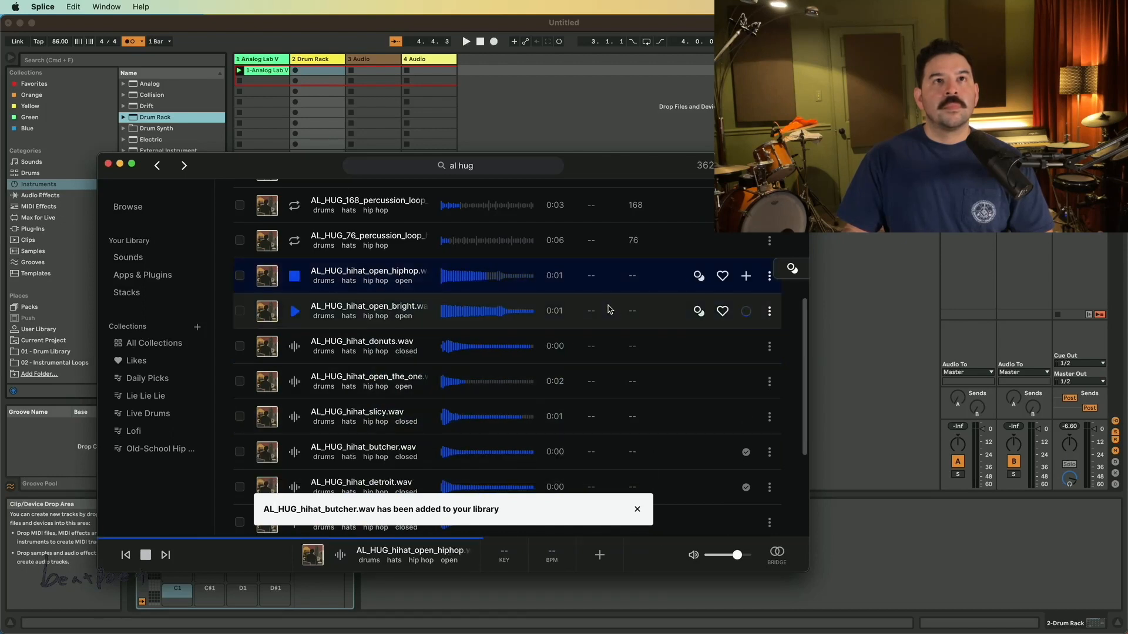
key(Up)
key(Up)
key(Up)
key(Up)
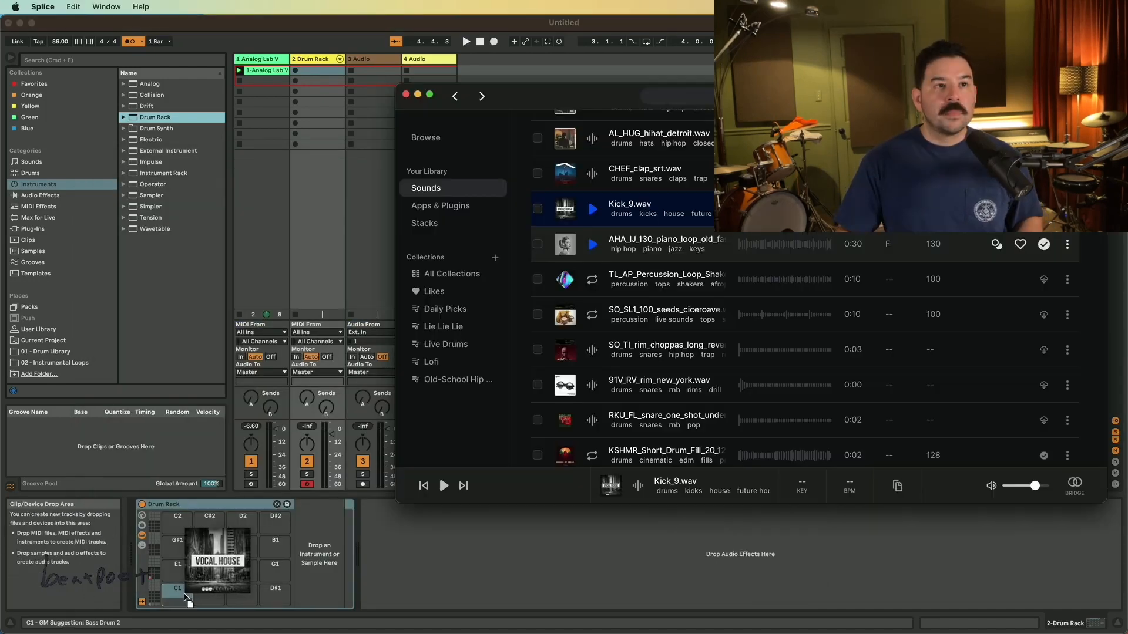
Step: From the Splice library sounds, load Kick_9.wav onto Drum Rack pad C1 and CHEF_clap_srt.wav onto pad D1
drag(187, 599, 187, 598)
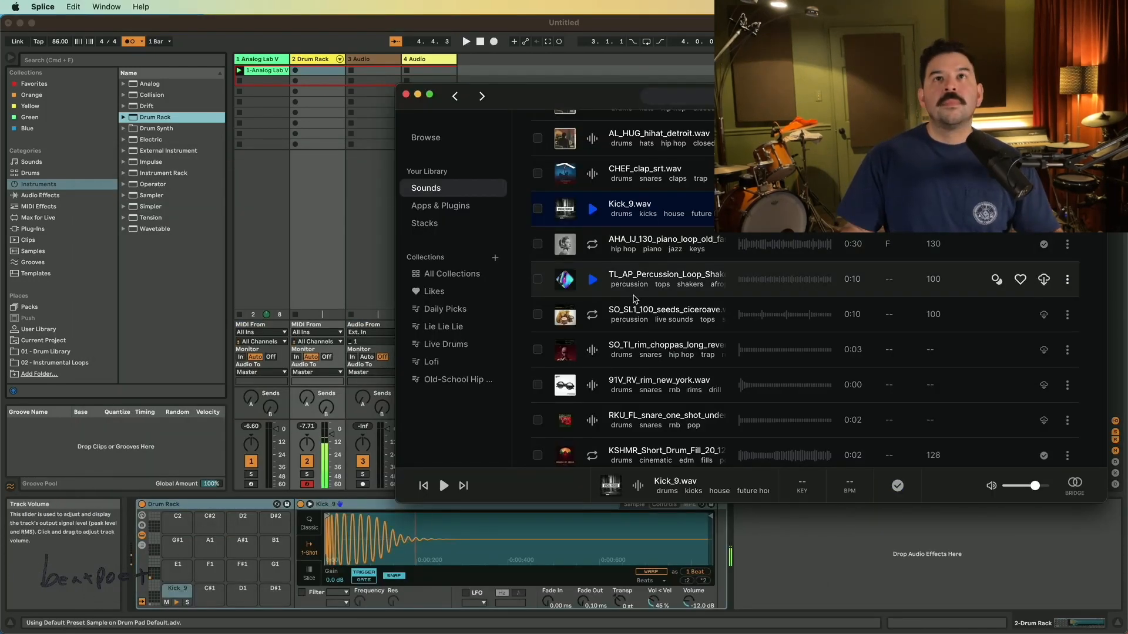
click(592, 175)
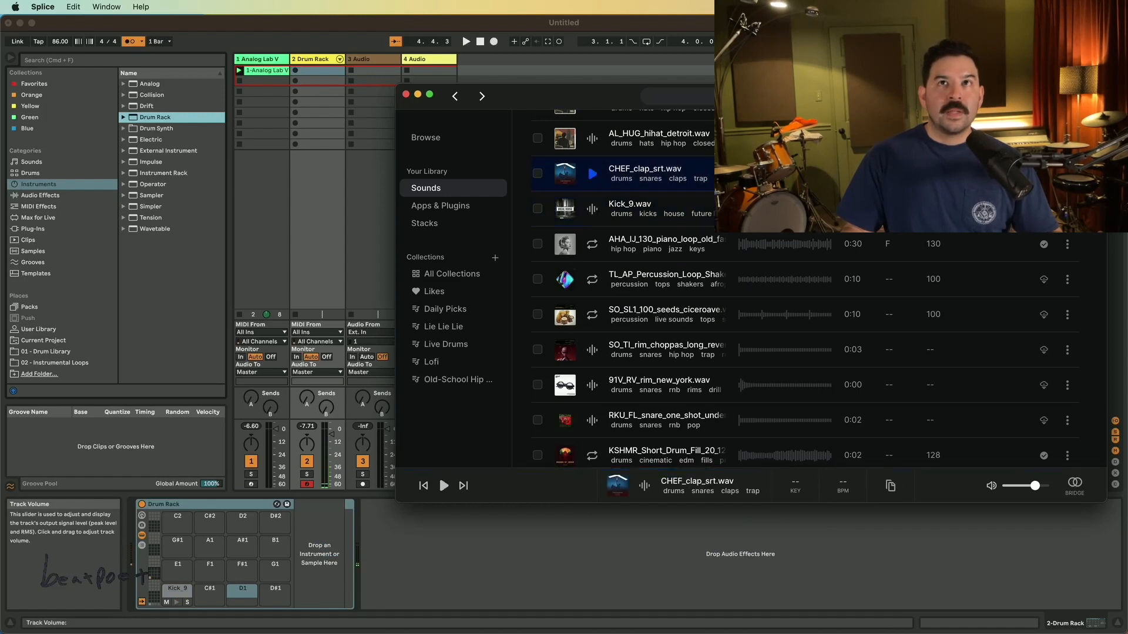
drag(593, 175, 242, 594)
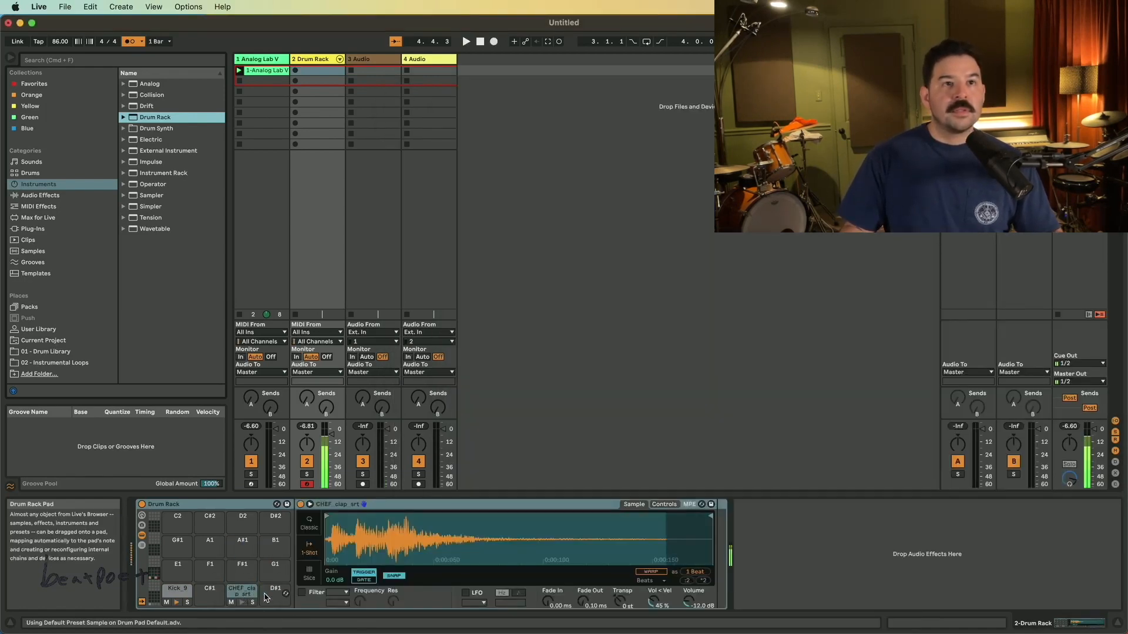
Step: Audition the three library hi-hats in Splice and load them onto Drum Rack pads: detroit on G#1, butcher on F#1, open bright on A#1
key(super+Tab)
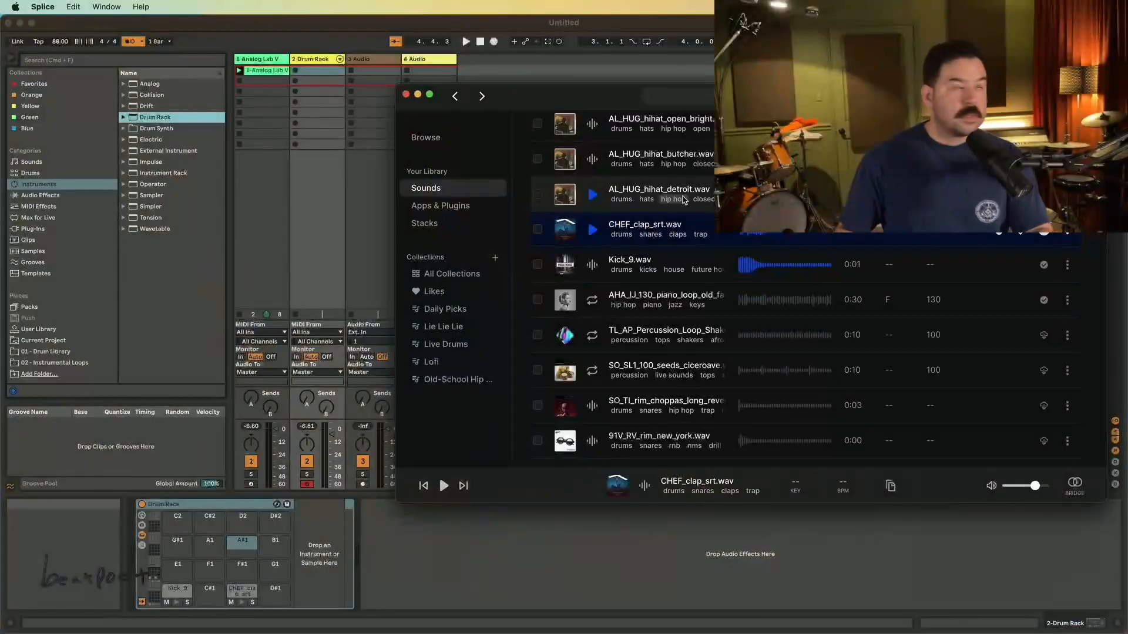
scroll(599, 214, up, 1)
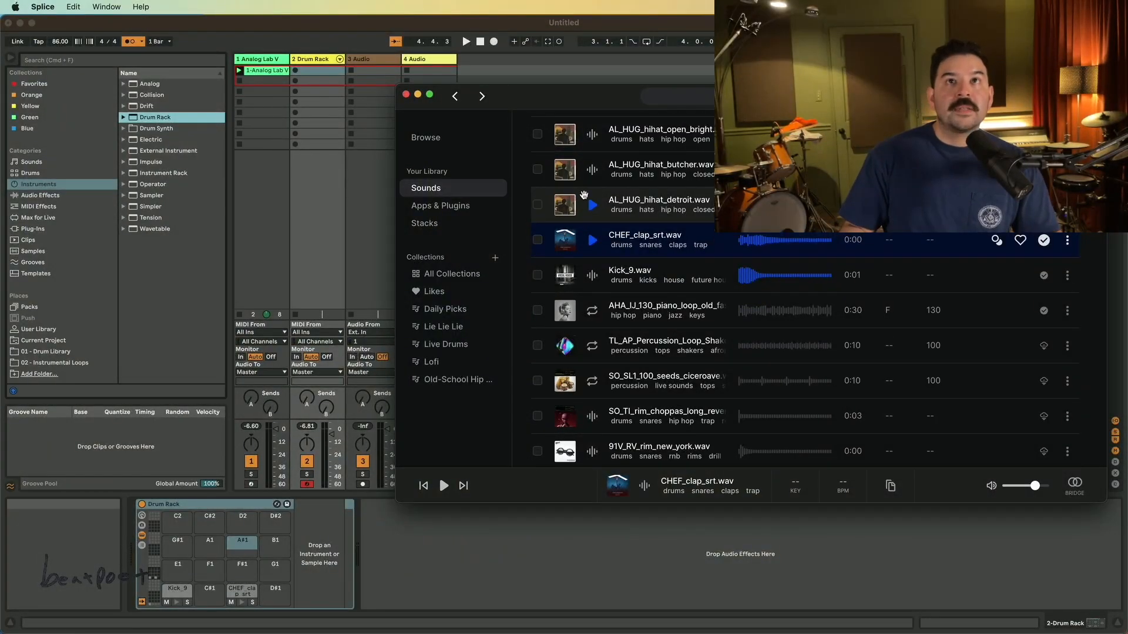
click(600, 215)
scroll(599, 209, up, 1)
click(595, 189)
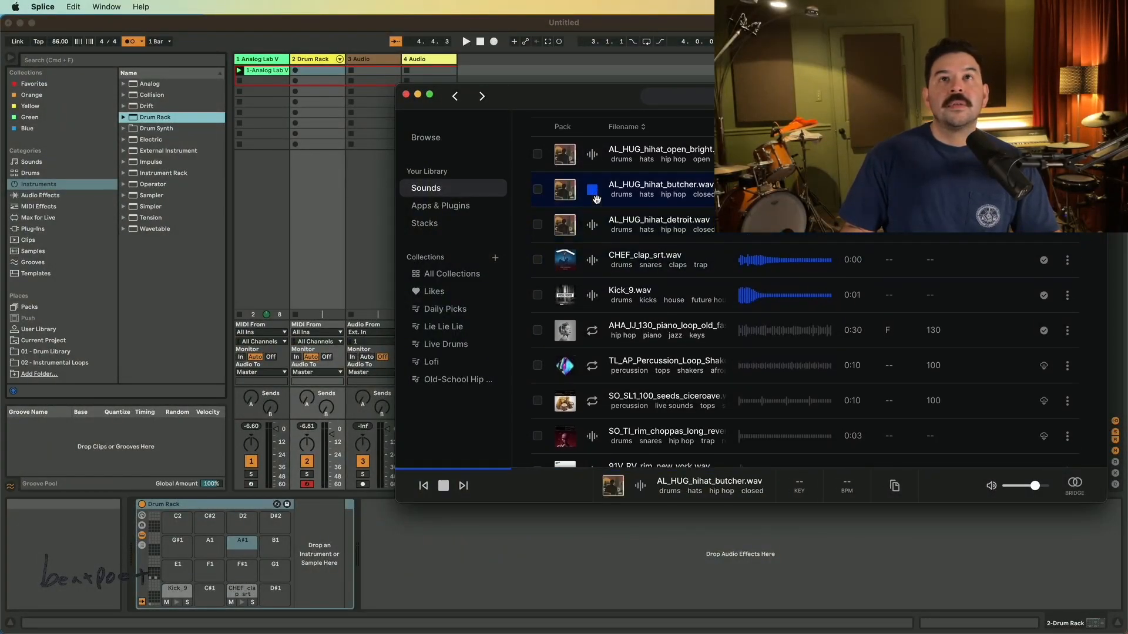
click(598, 163)
scroll(597, 177, up, 1)
click(600, 232)
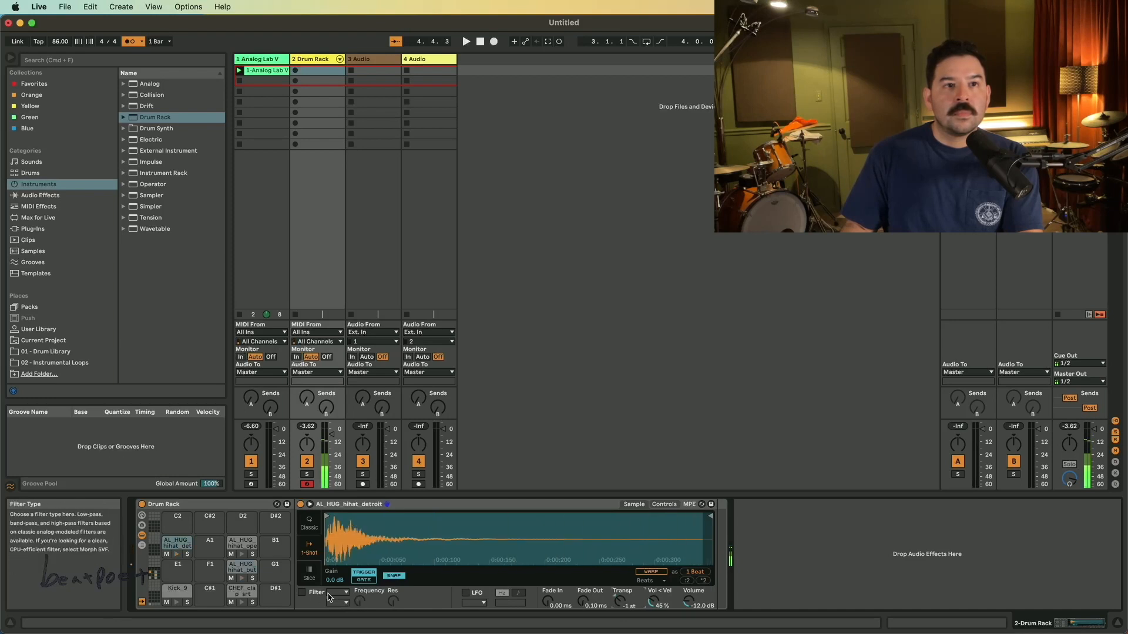
Step: Enable the low-pass filter on the AL_HUG_hihat_detroit sample and set its frequency to 13.7 kHz
click(303, 593)
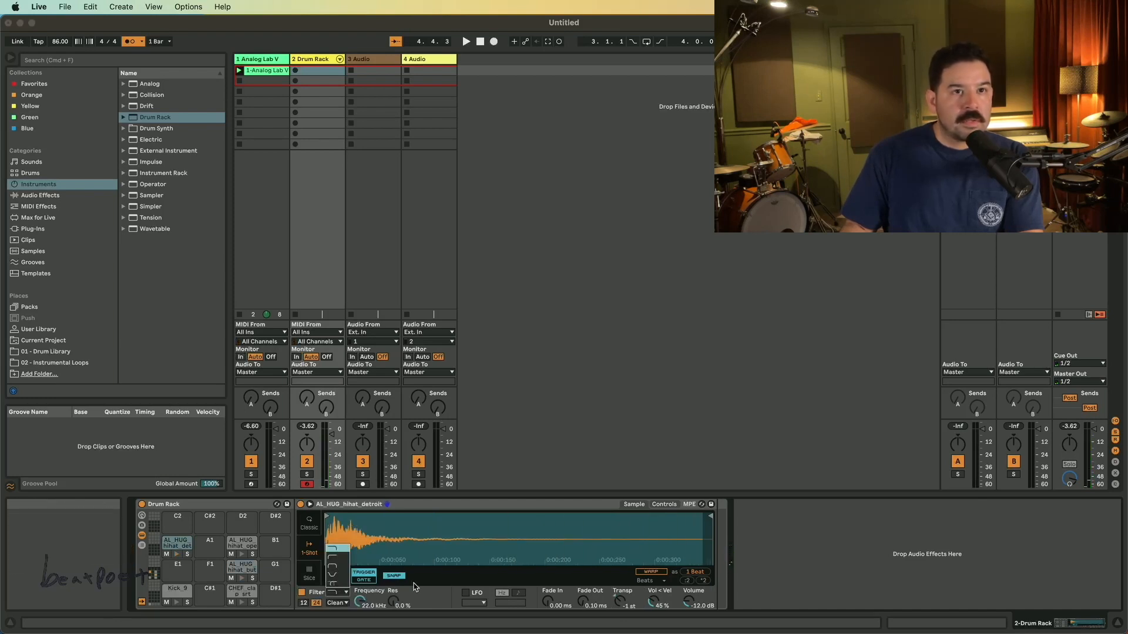
click(436, 588)
drag(359, 602, 359, 582)
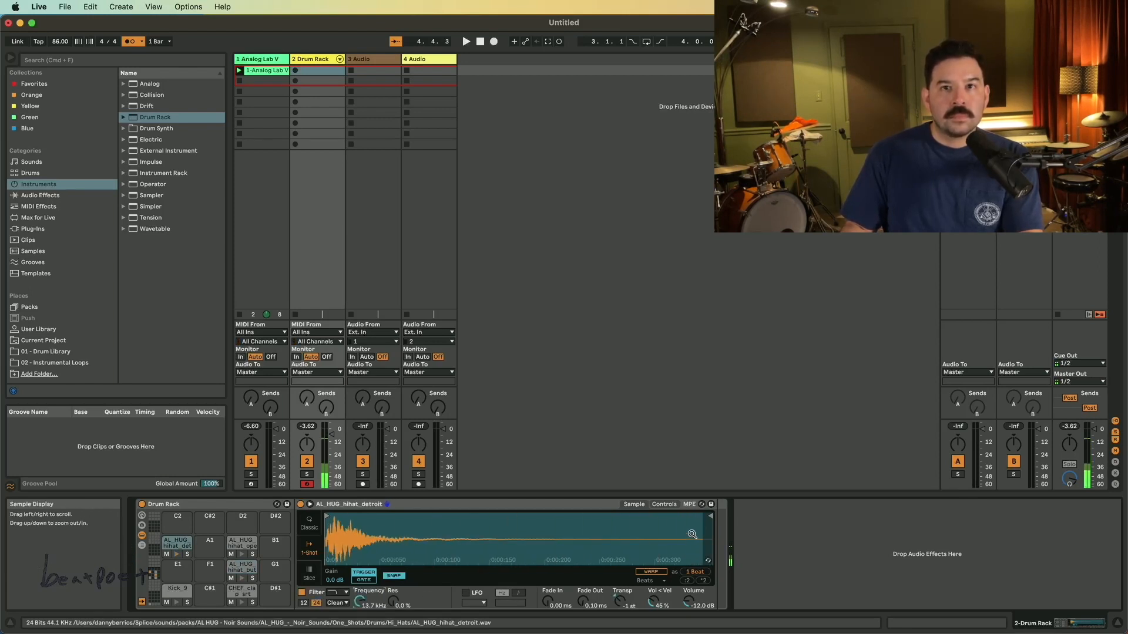
Step: Shorten the detroit hi-hat sample to end at about 200 ms and set its fade-out to 27.0 ms
drag(708, 517, 452, 520)
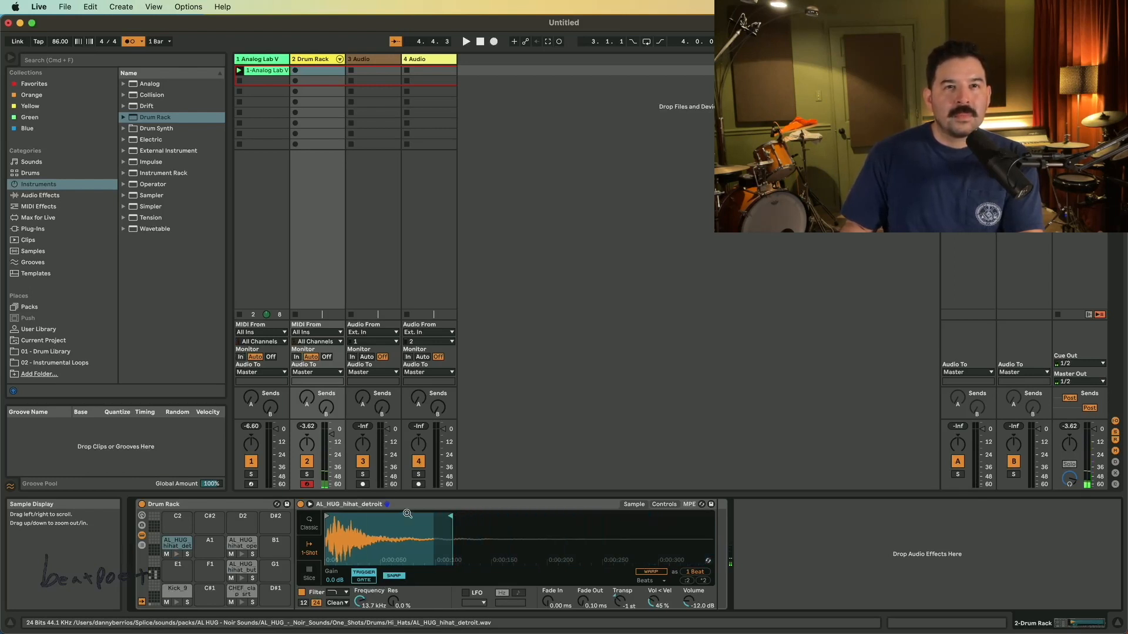
drag(450, 517, 554, 517)
drag(580, 605, 580, 587)
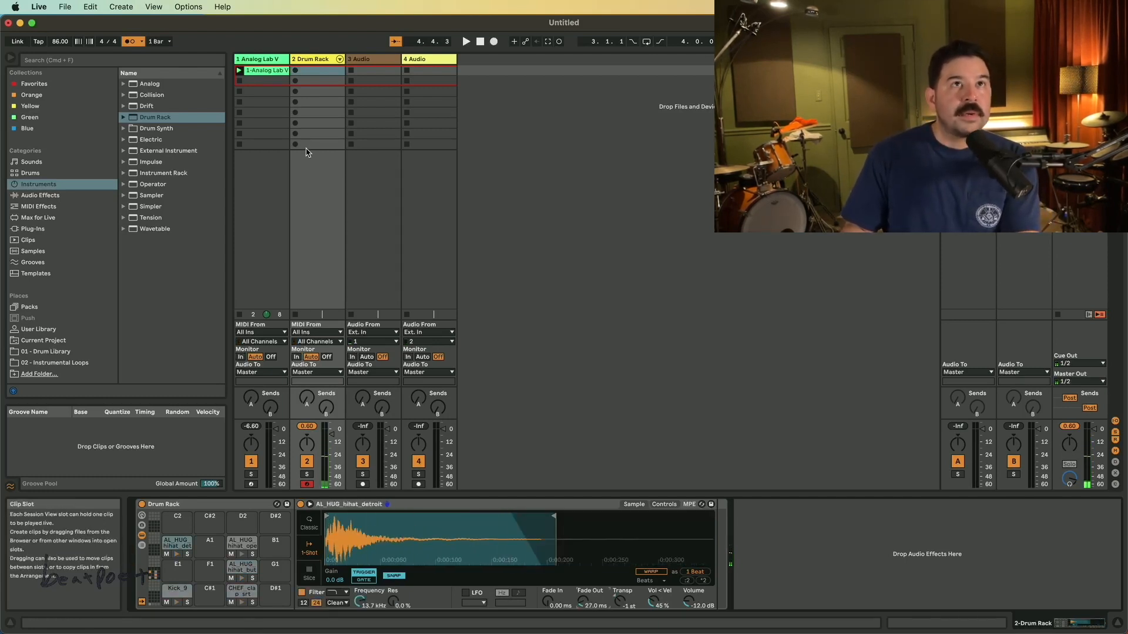
Step: Expand the Drum Rack's chains in the mixer, then lower the detroit hi-hat chain to about -4.5 dB and adjust the butcher chain's volume
click(339, 60)
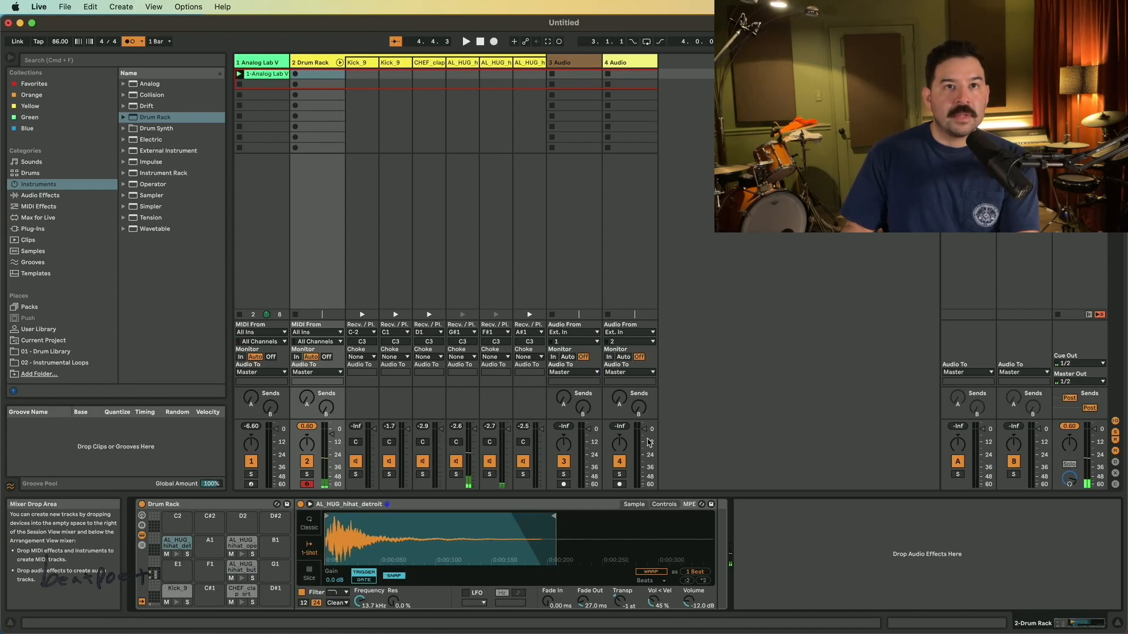
drag(473, 429, 473, 430)
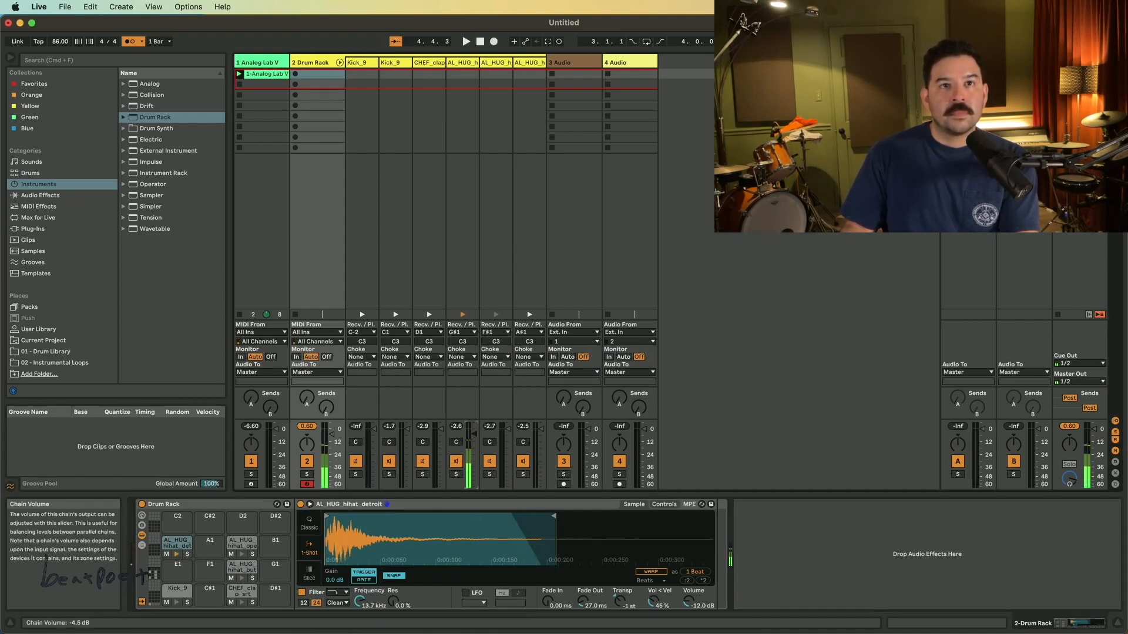
drag(507, 429, 508, 430)
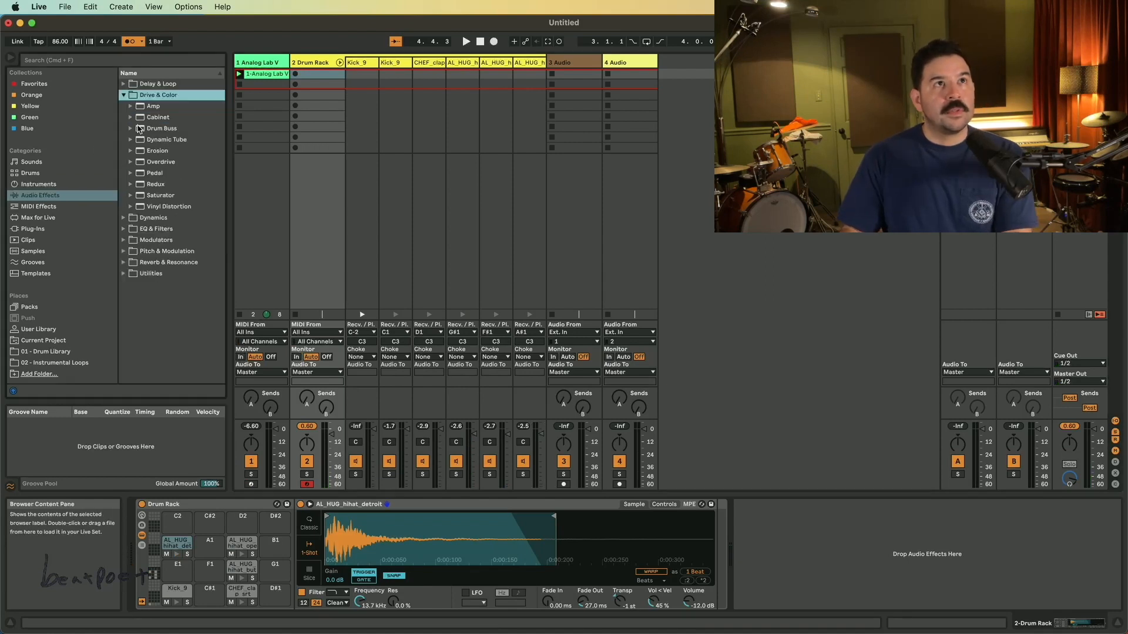
Step: Add Redux after the Drum Rack, lower its sample rate to 11.7 kHz, and bypass it after comparing the sound
drag(151, 186, 831, 600)
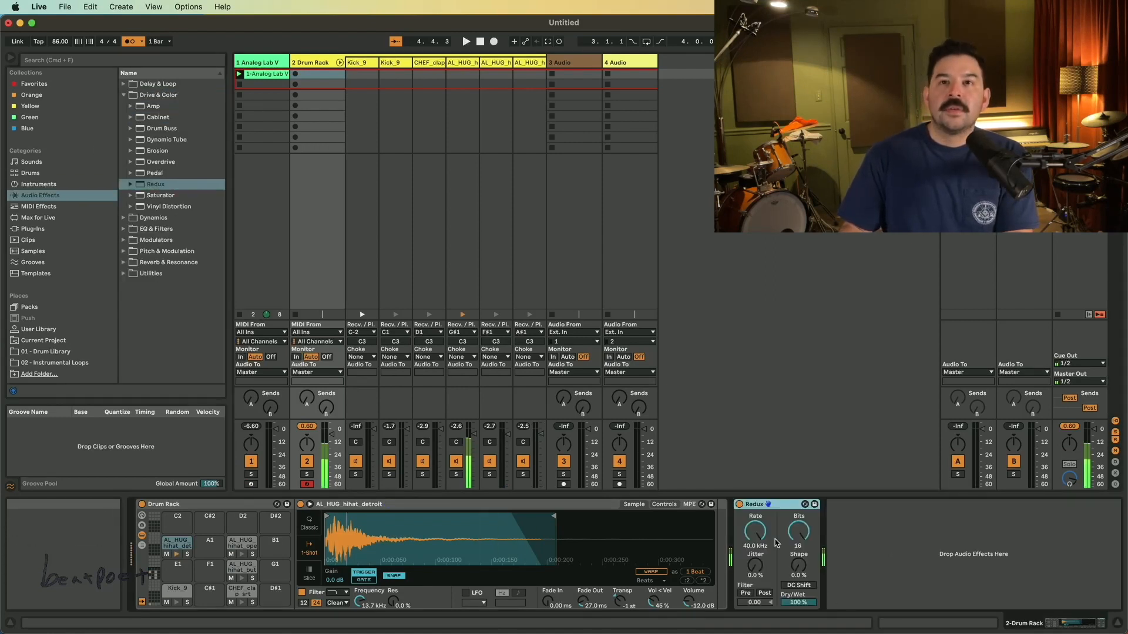
drag(756, 532, 756, 538)
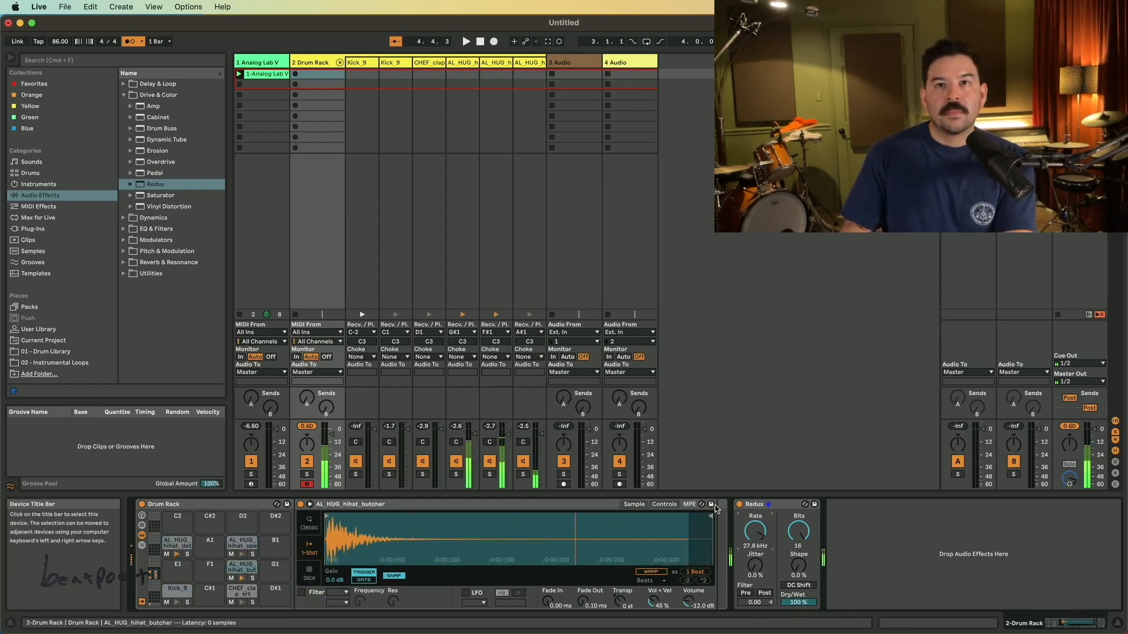
click(739, 506)
click(739, 505)
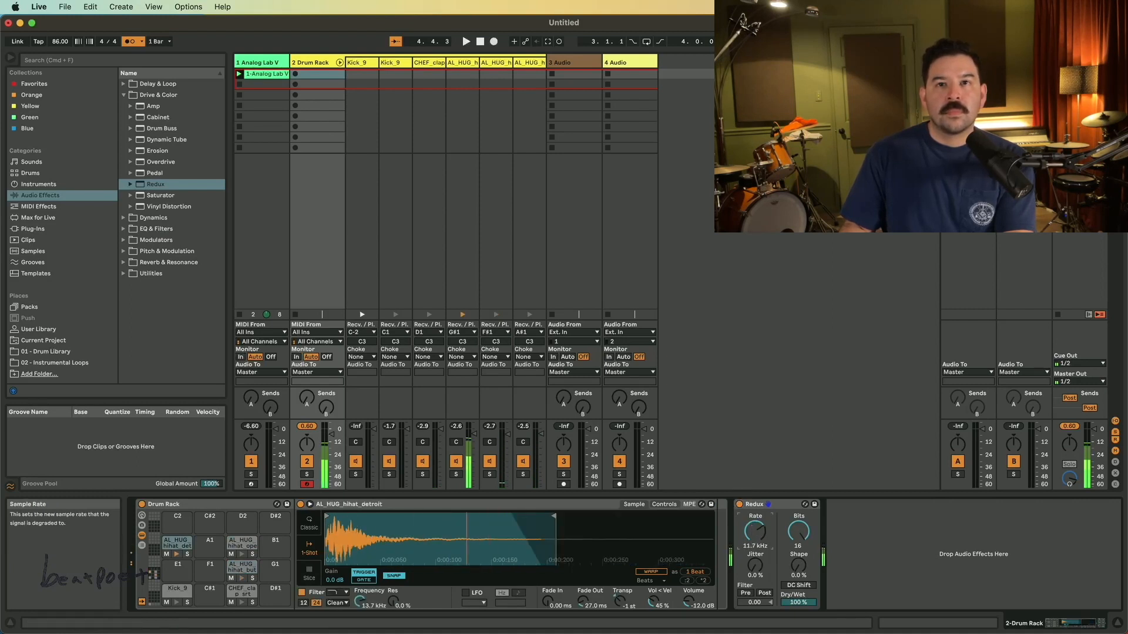
click(739, 506)
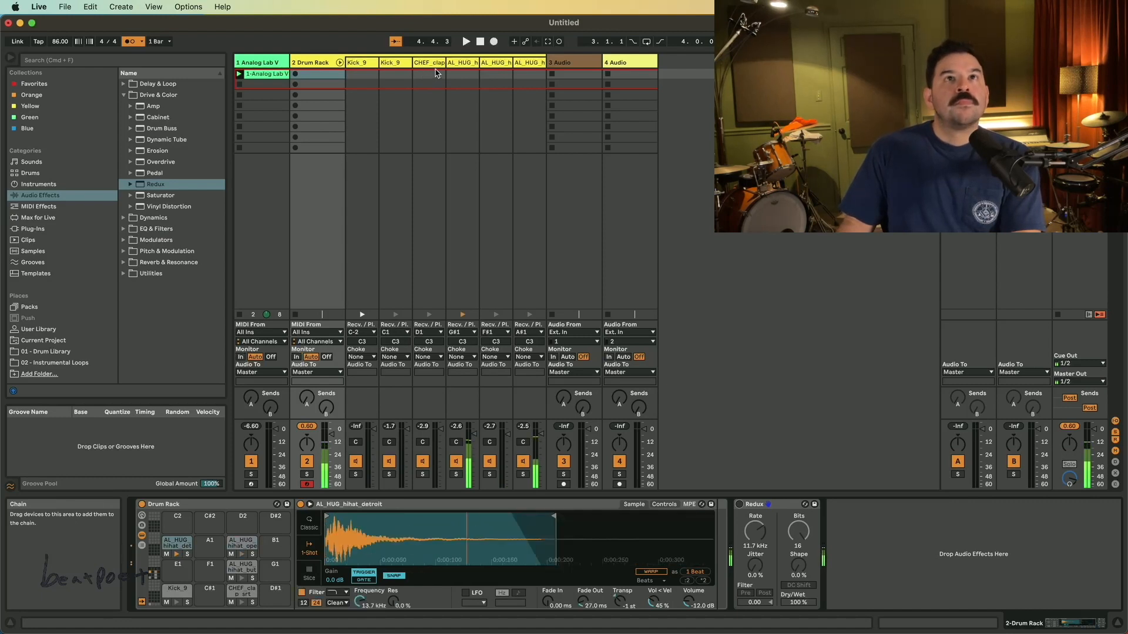
Step: Add Redux to the AL_HUG_hihat_detroit chain only and set its sample rate to 28.7 kHz
click(461, 104)
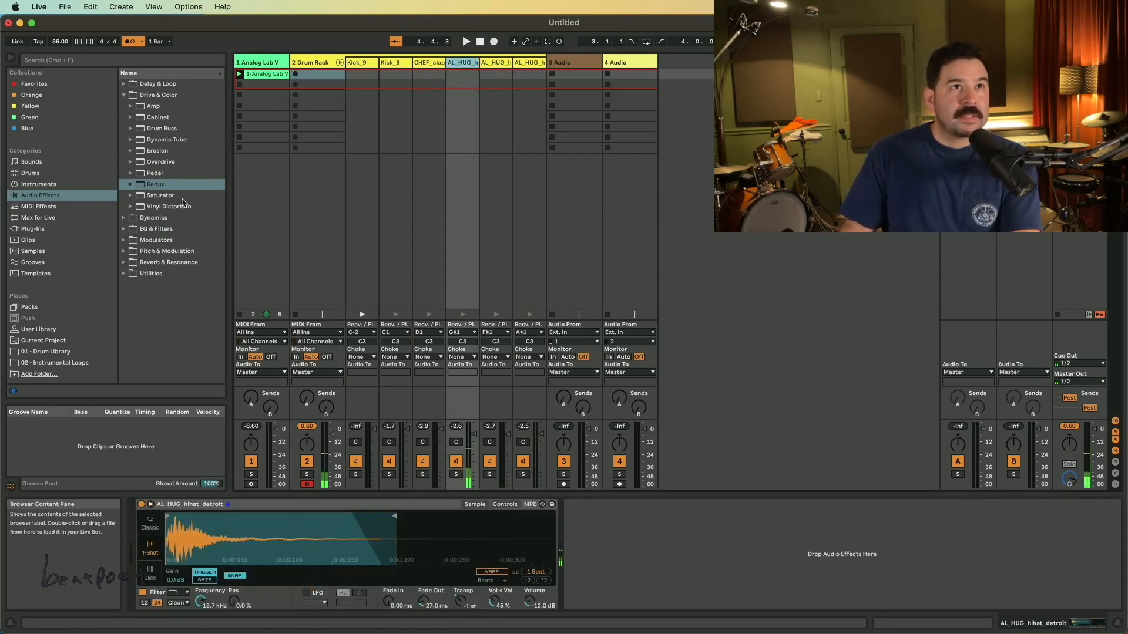
drag(168, 186, 846, 591)
drag(754, 595, 750, 593)
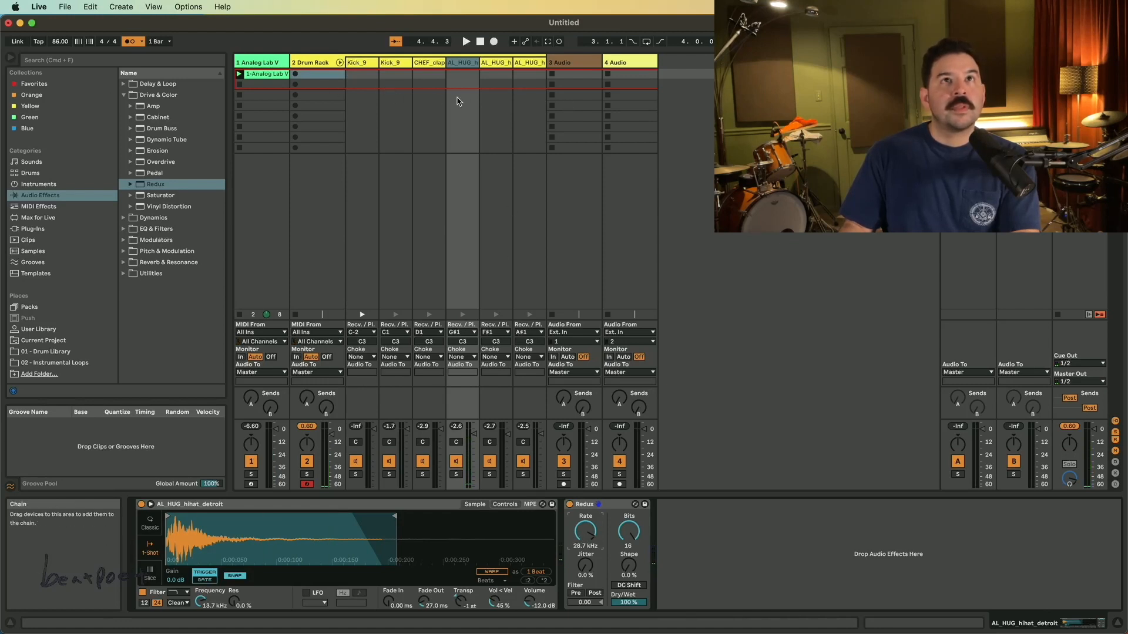
Step: Add Redux to the AL_HUG_hihat_open_bright chain only and set its sample rate to 27.0 kHz
click(175, 187)
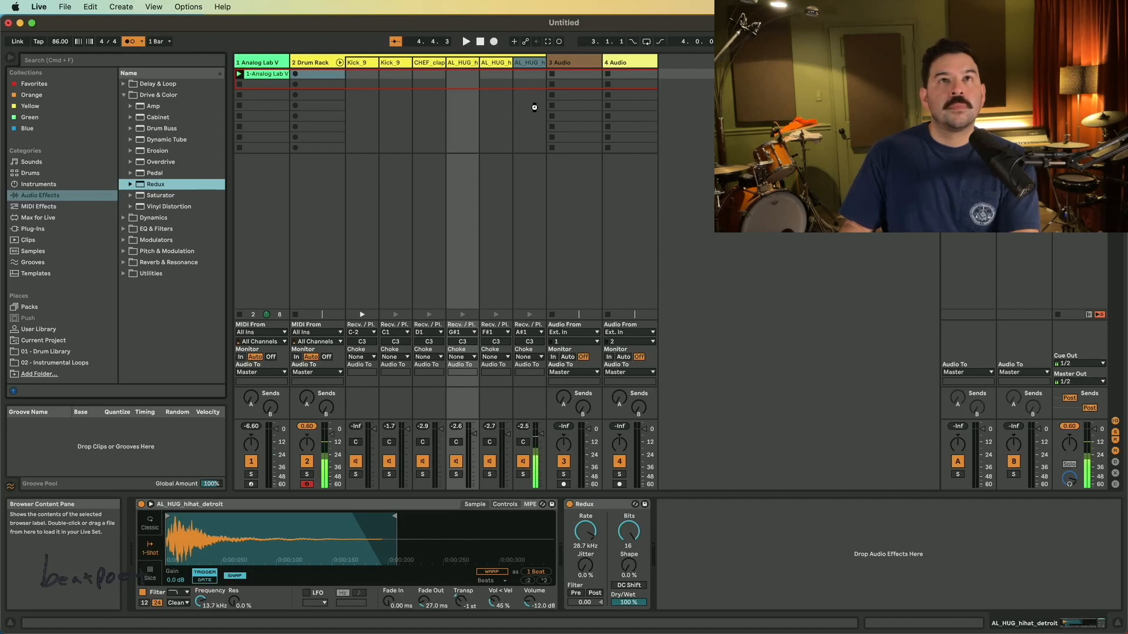
drag(535, 106, 536, 111)
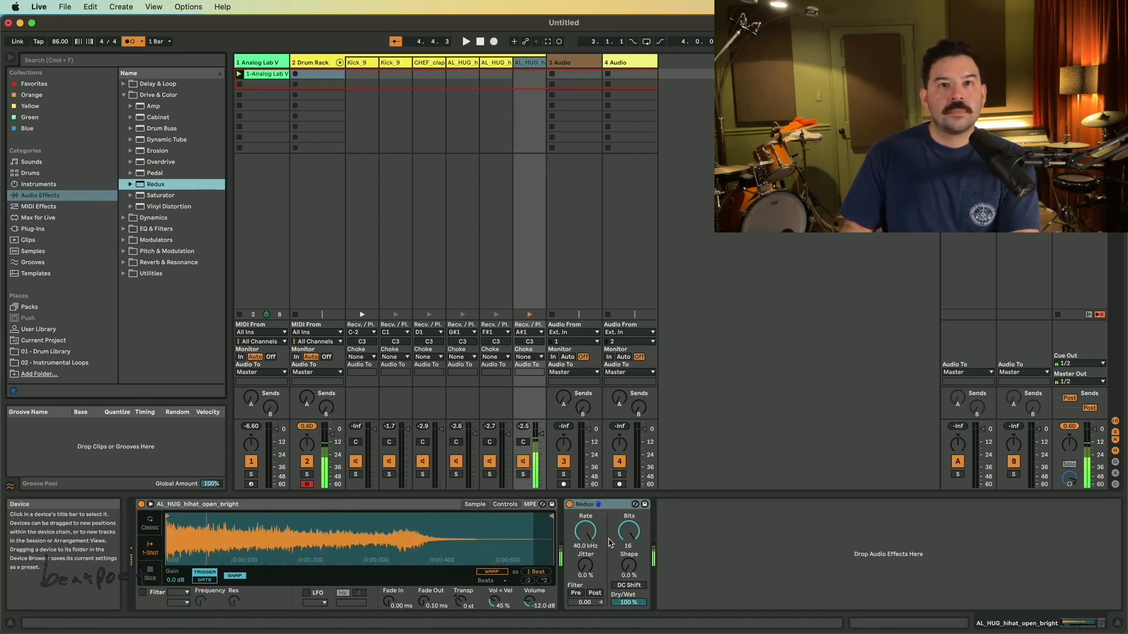
drag(588, 536, 587, 550)
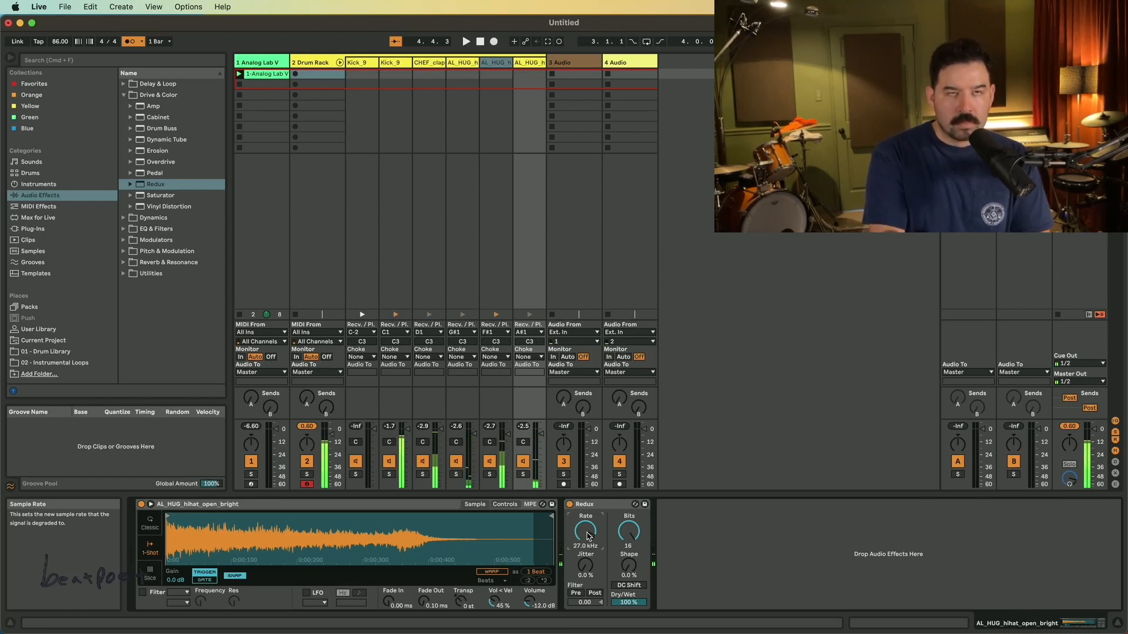
Step: Launch the Analog Lab V melody clip and record a drum pattern into the Drum Rack track's first clip slot
click(238, 74)
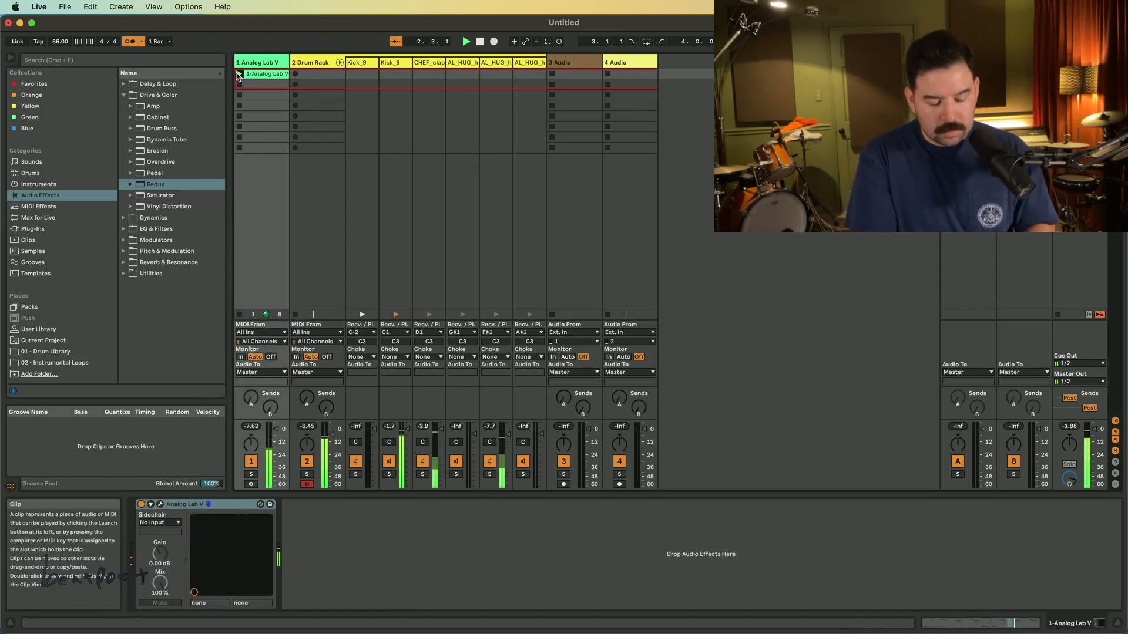
click(304, 75)
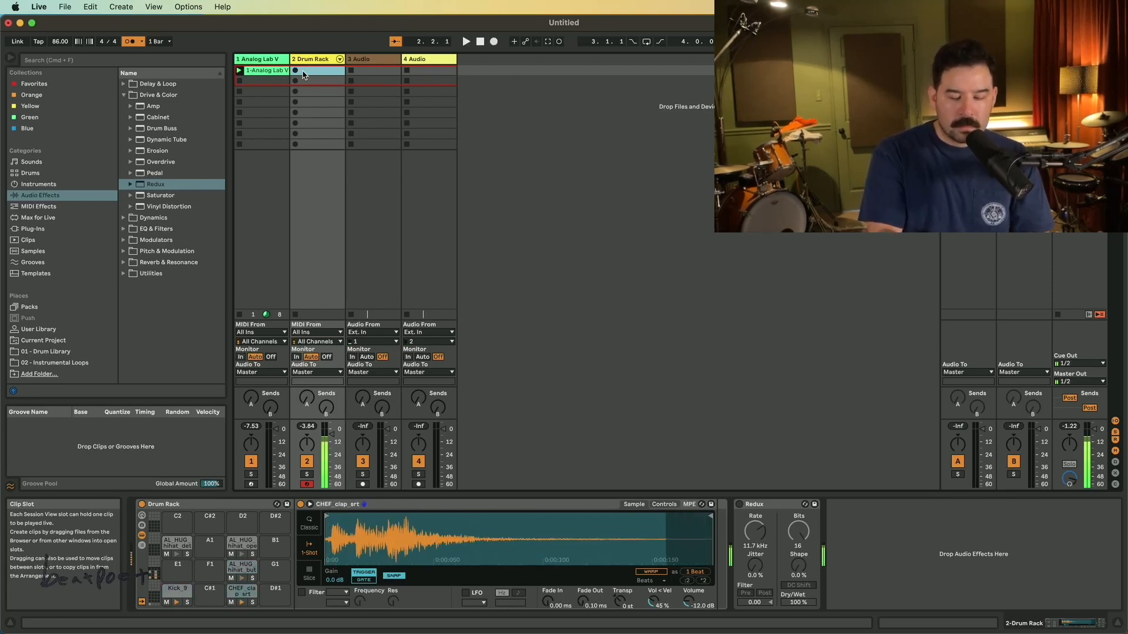
click(297, 74)
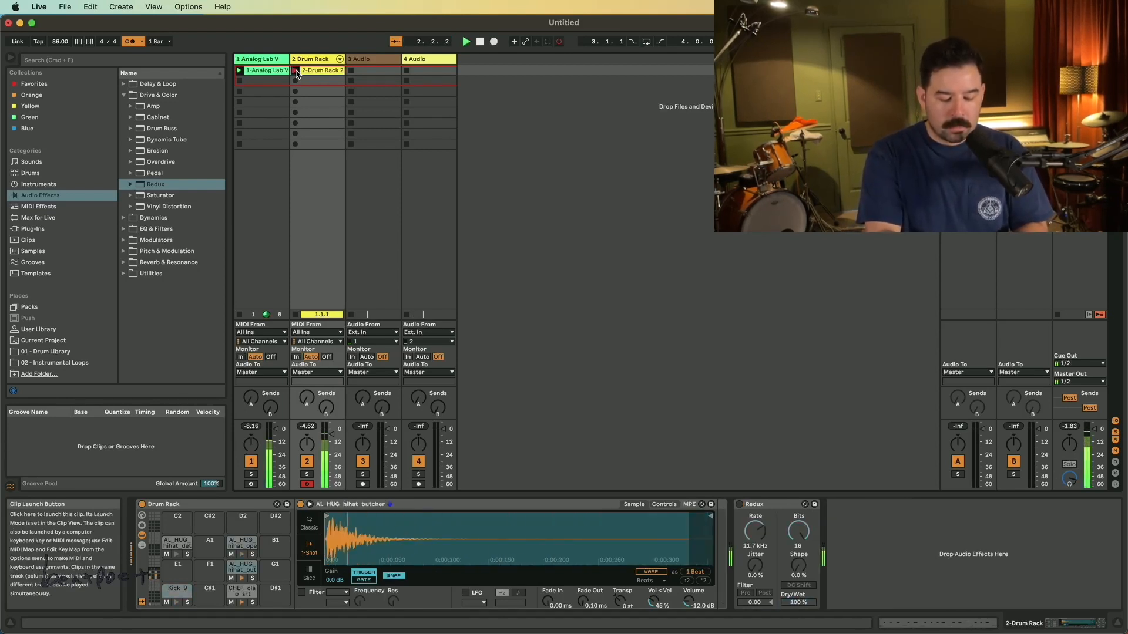
click(297, 71)
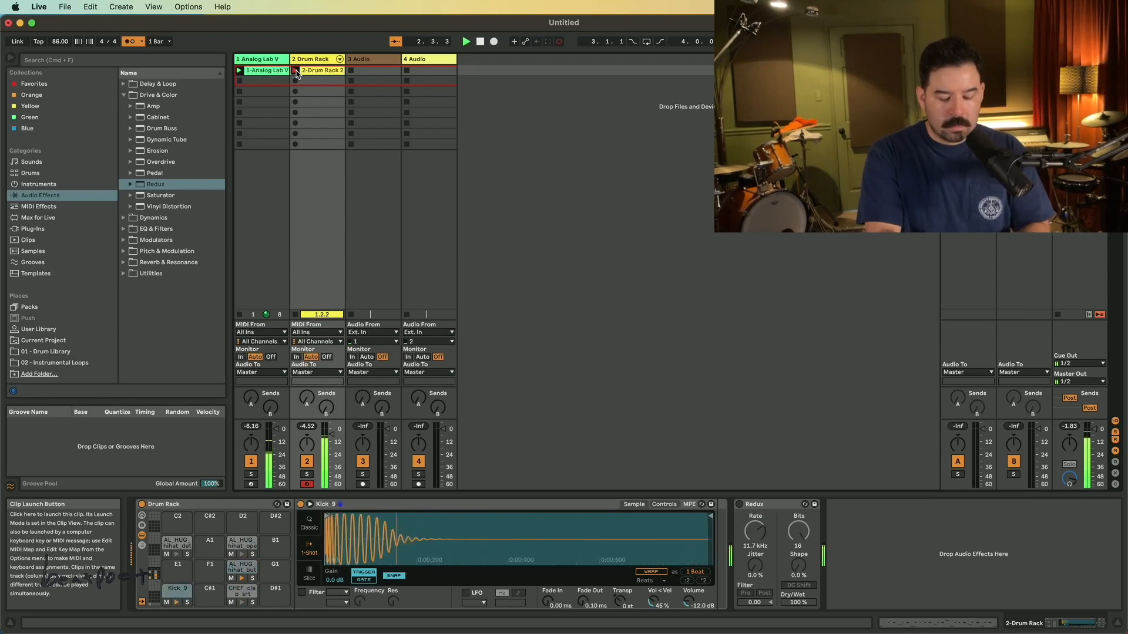
Step: Quantize all notes in the recorded drum clip and play it back with the melody
double_click(326, 71)
key(super+a)
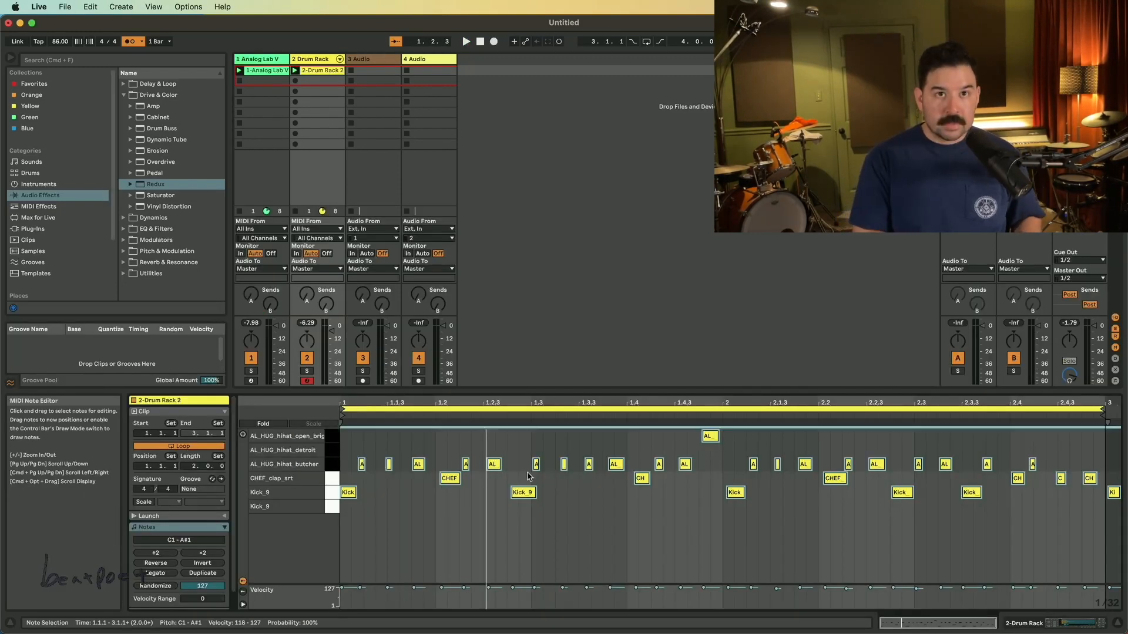
click(536, 551)
key(super+a)
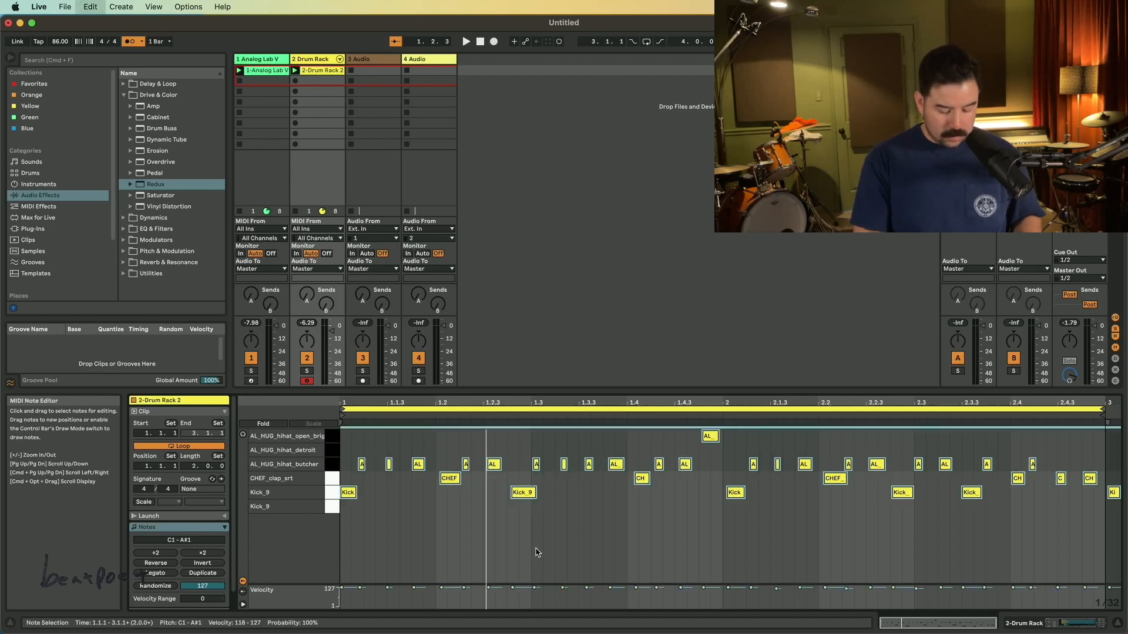
key(super+u)
key(space)
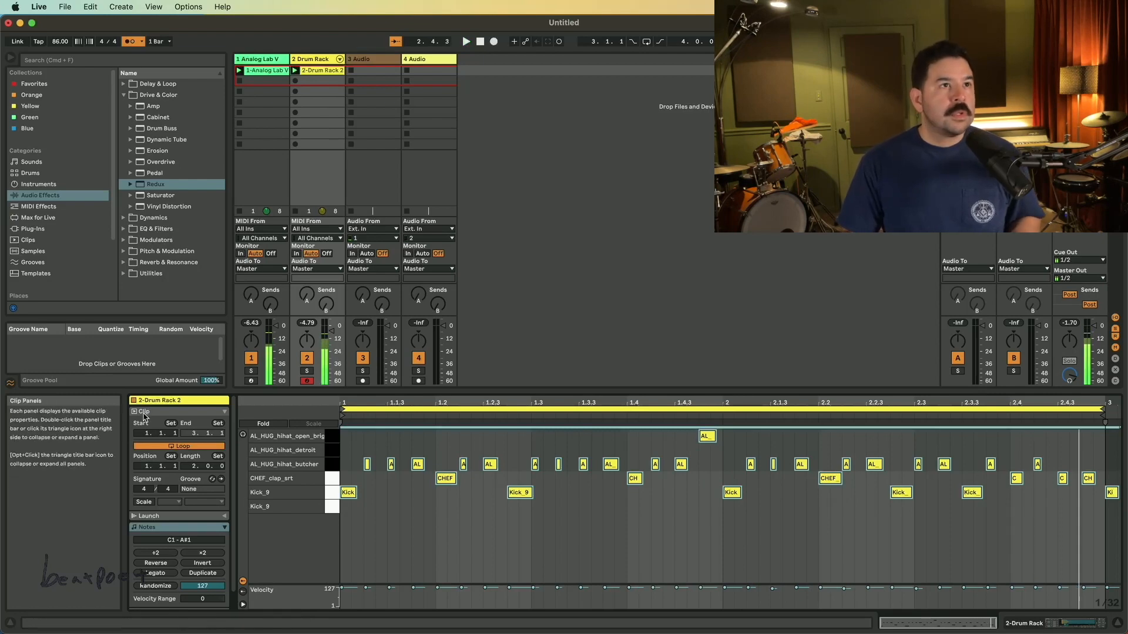
key(space)
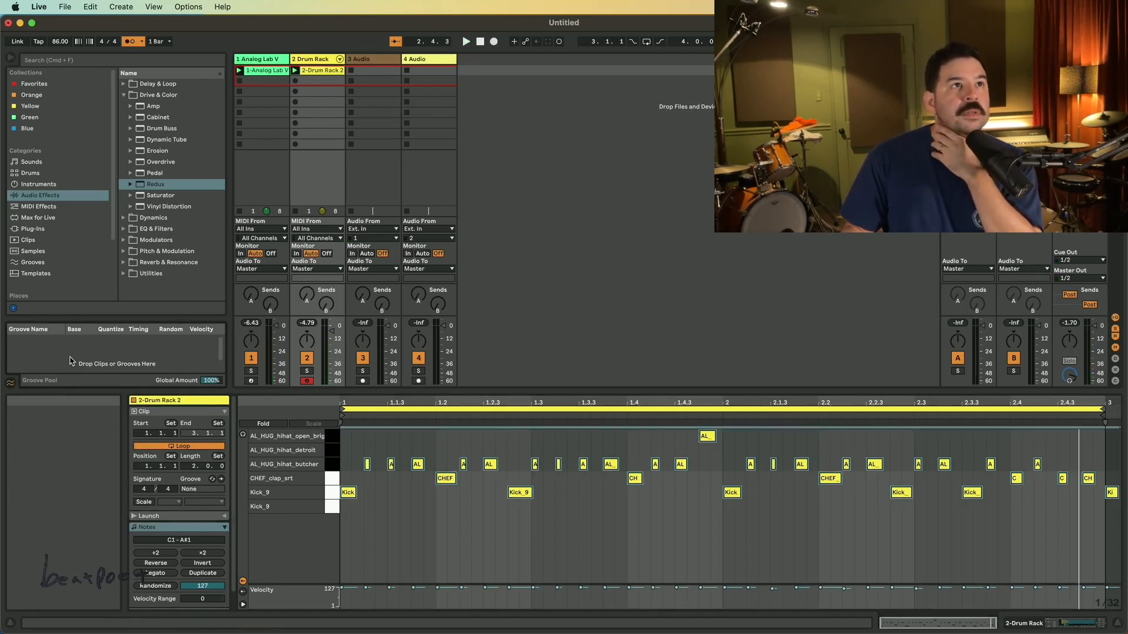
Step: Audition several library grooves, including Bomba, Boogie, Charanga and Hip Hop feels, to find one for the drums
click(32, 262)
click(197, 152)
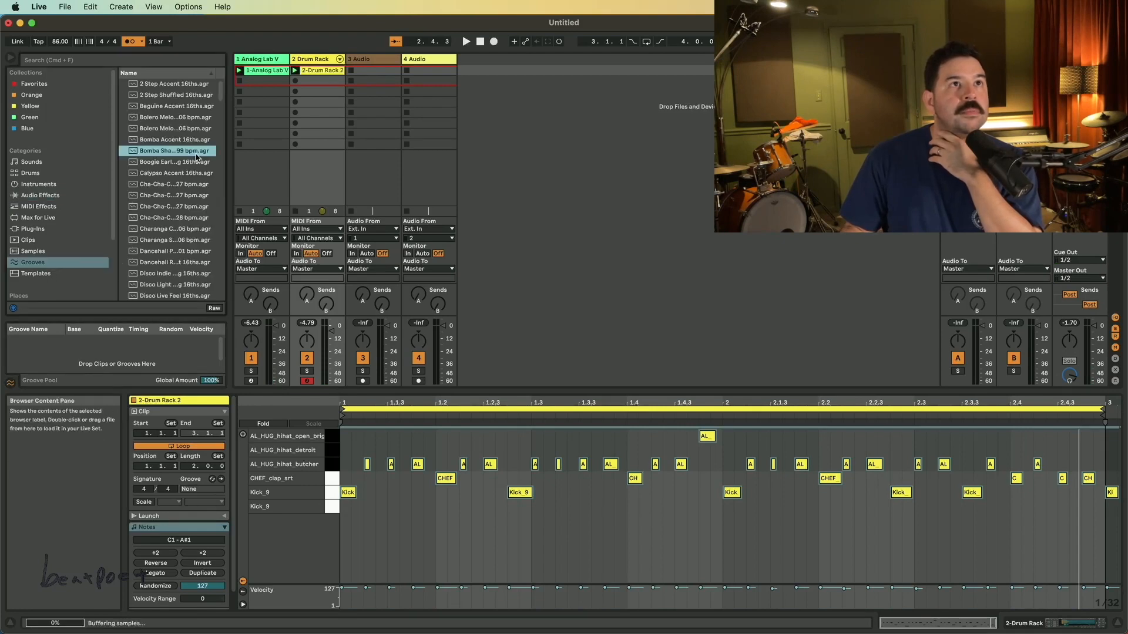
click(186, 165)
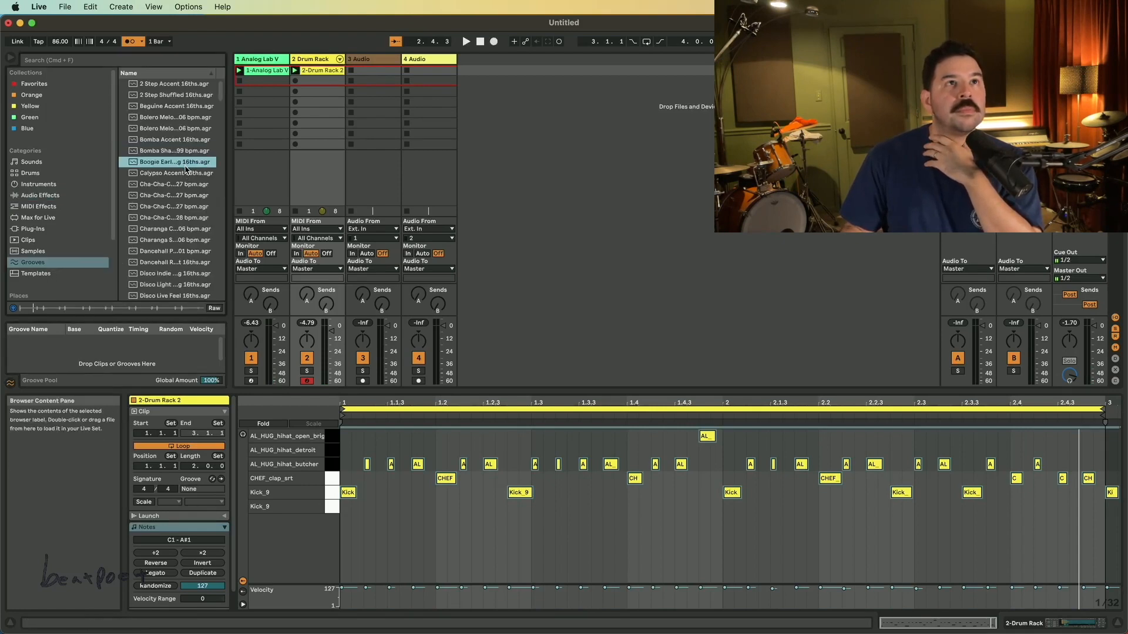
click(185, 185)
click(179, 242)
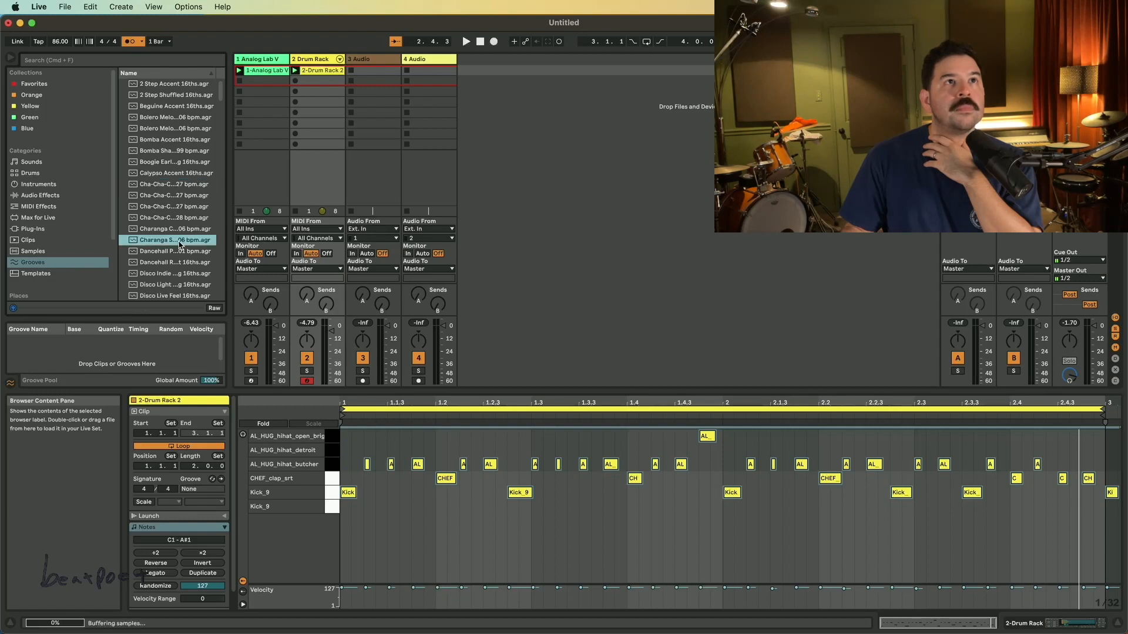
scroll(179, 242, down, 5)
click(180, 241)
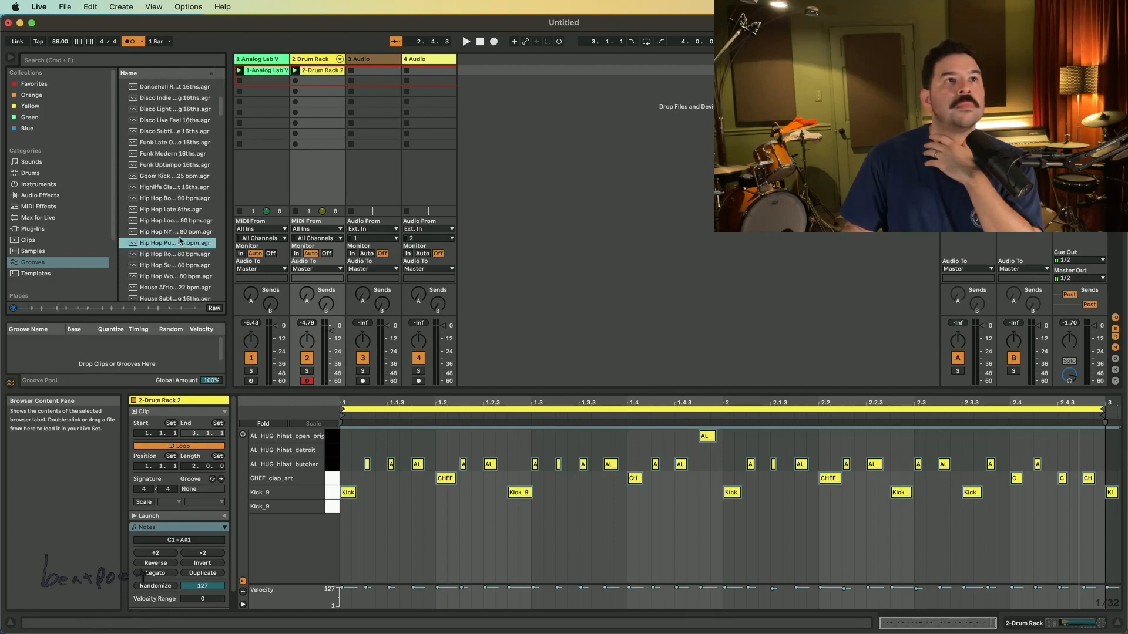
click(182, 220)
click(177, 233)
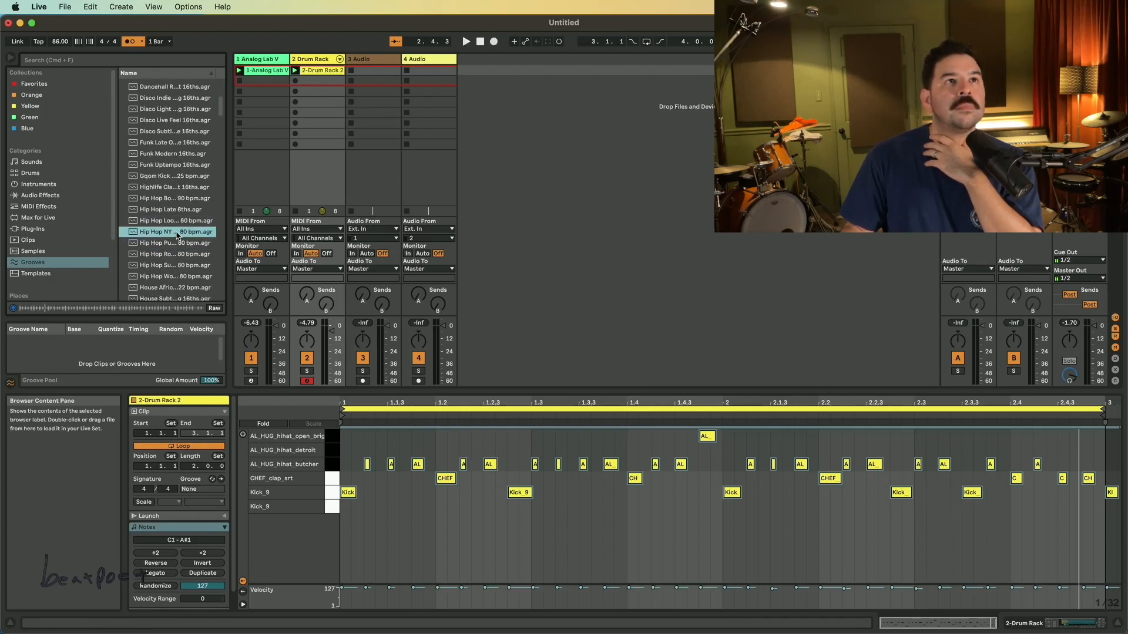
click(177, 211)
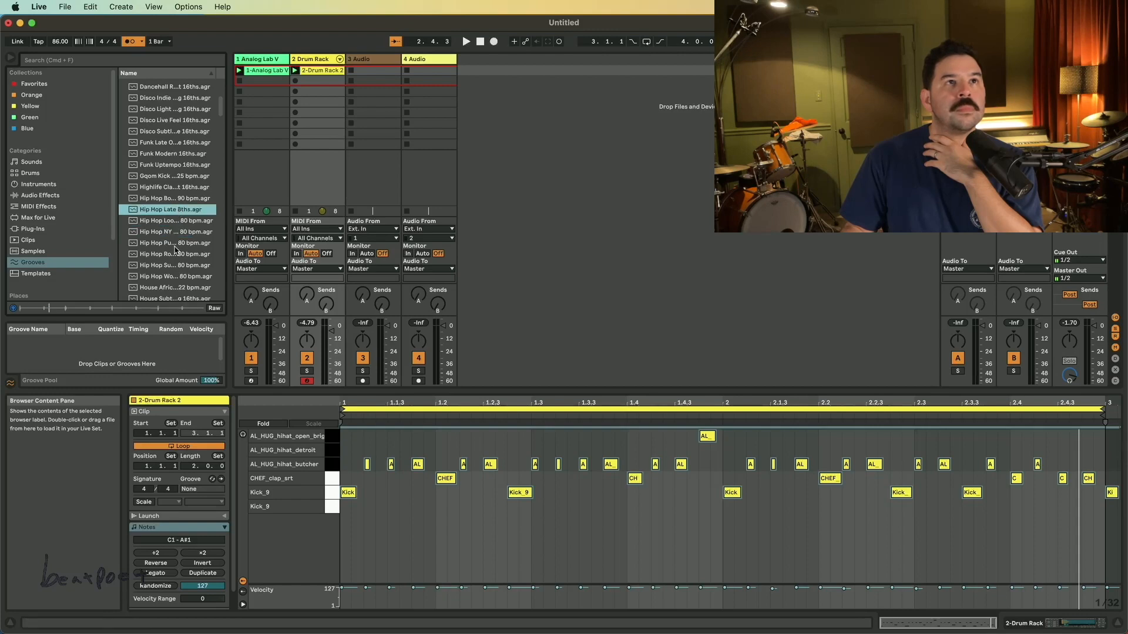
click(173, 267)
scroll(172, 265, down, 2)
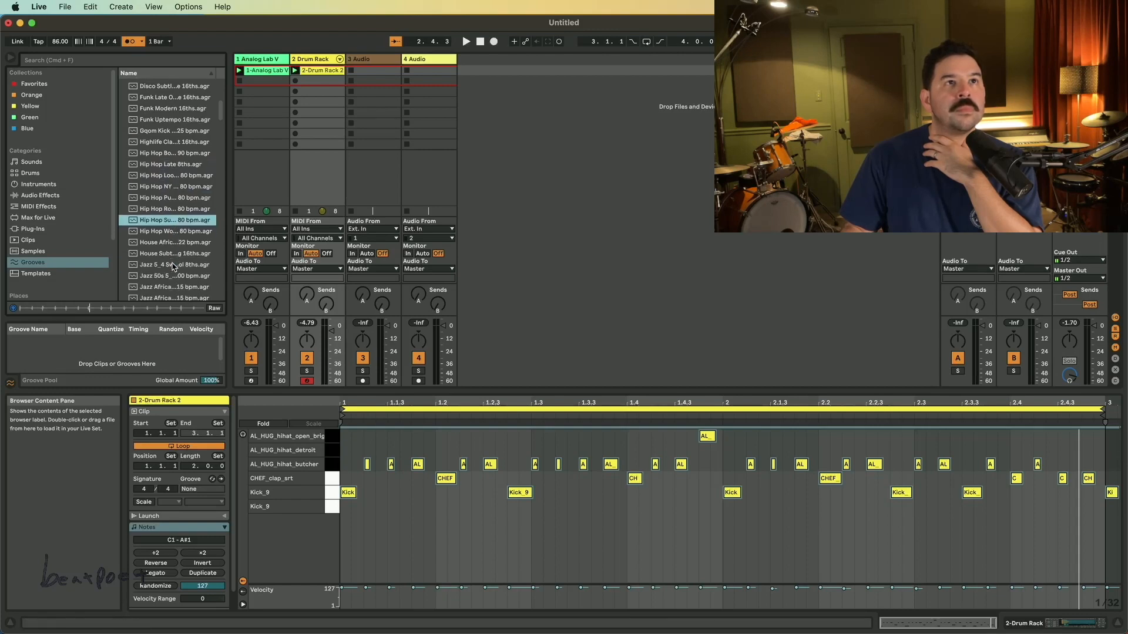
Step: Load the Hip Hop Subt… 80 bpm groove into the Groove Pool and apply it to the drum clip during playback
drag(103, 305, 111, 336)
key(space)
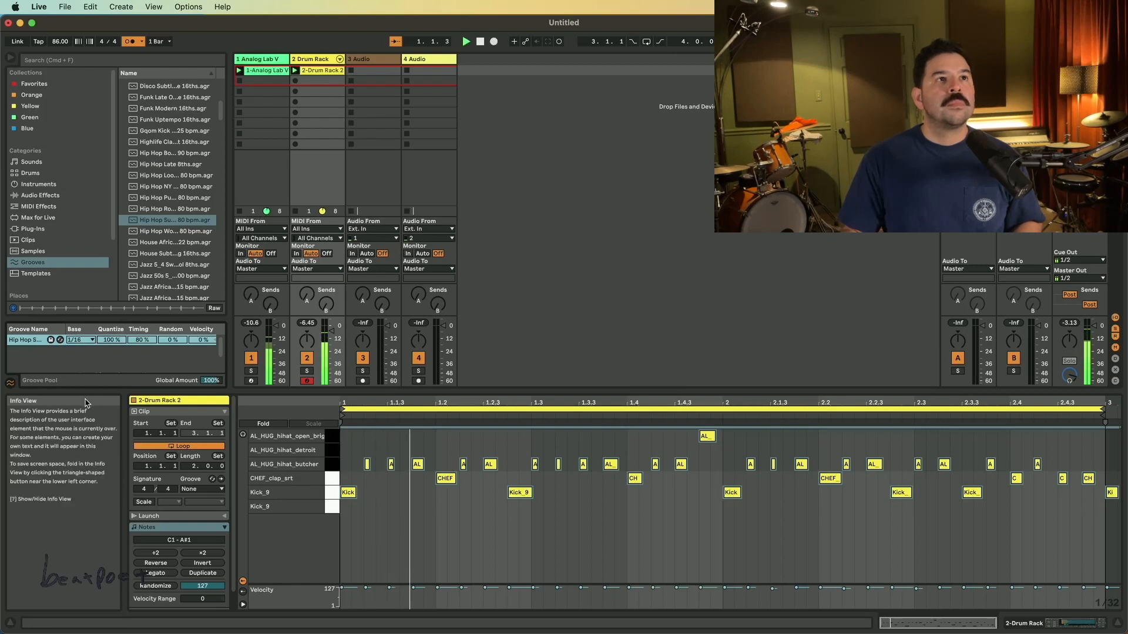
drag(27, 340, 543, 517)
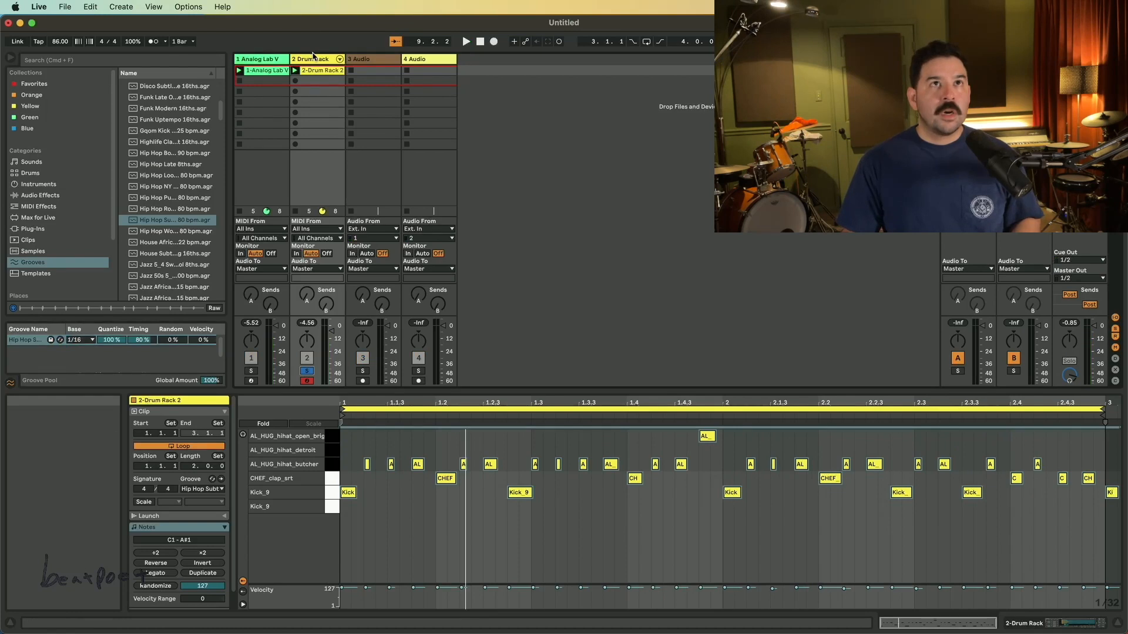
Step: Re-enable Redux after the Drum Rack, set its sample rate to 27.0 kHz and bit depth to 14, and play the drums
double_click(312, 58)
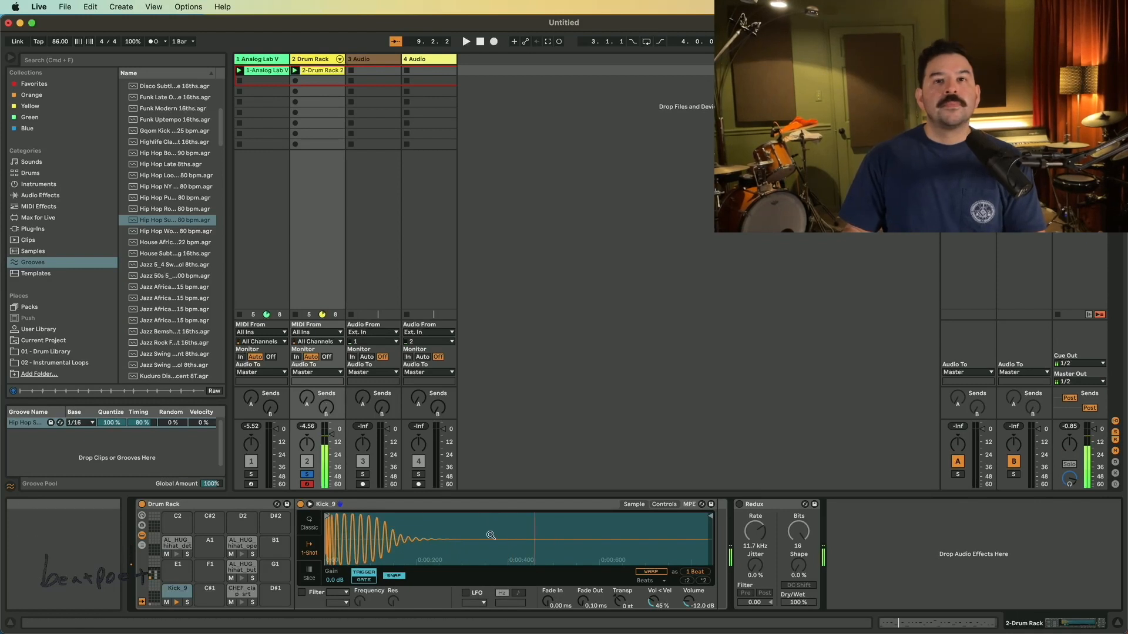
click(739, 504)
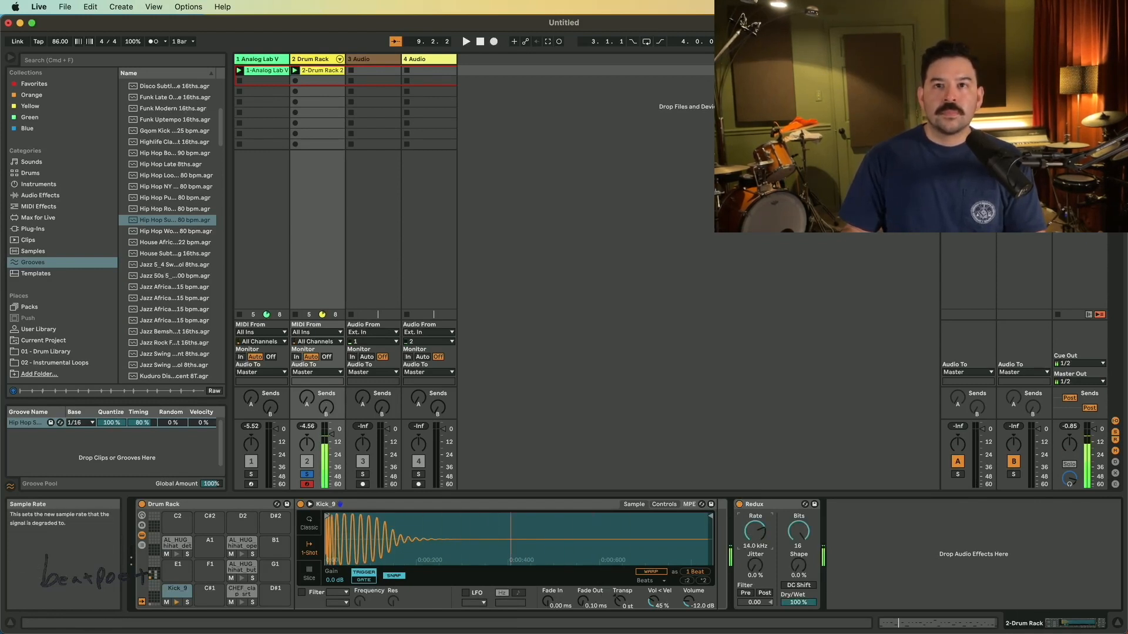
drag(756, 532, 798, 528)
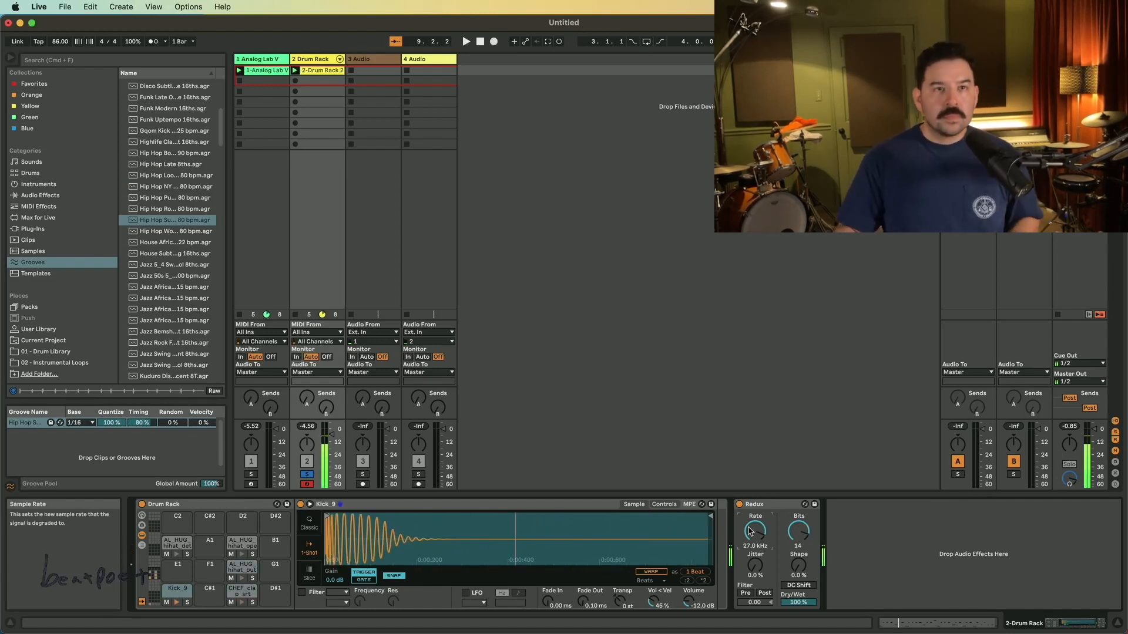
key(space)
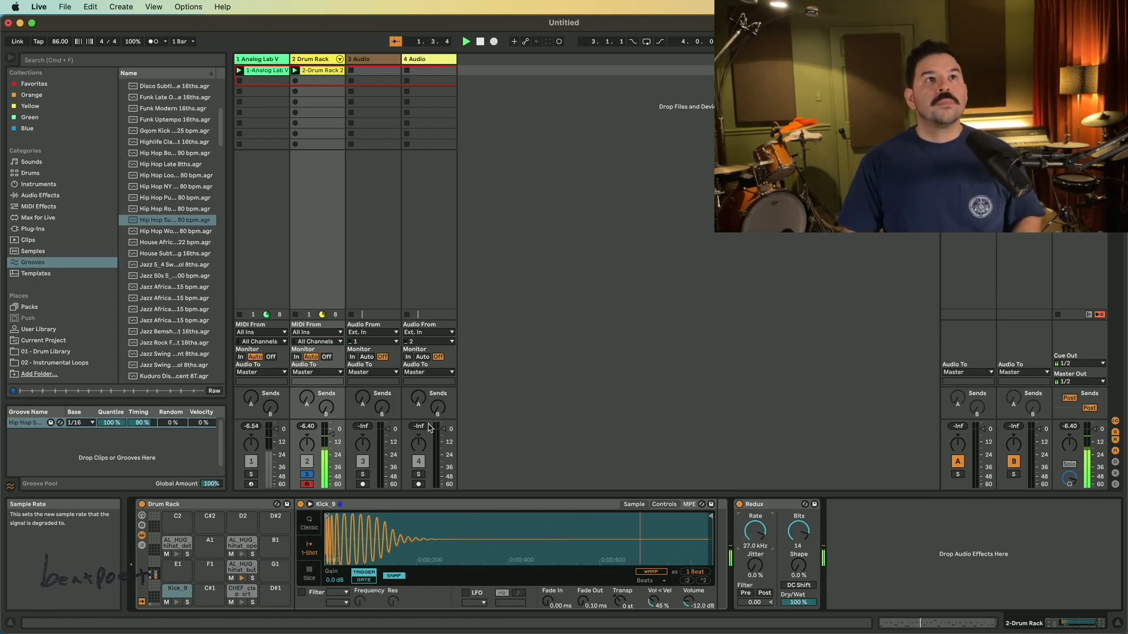
Step: Unsolo the Drum Rack track and lower its volume to about -8 dB while the beat plays
click(174, 232)
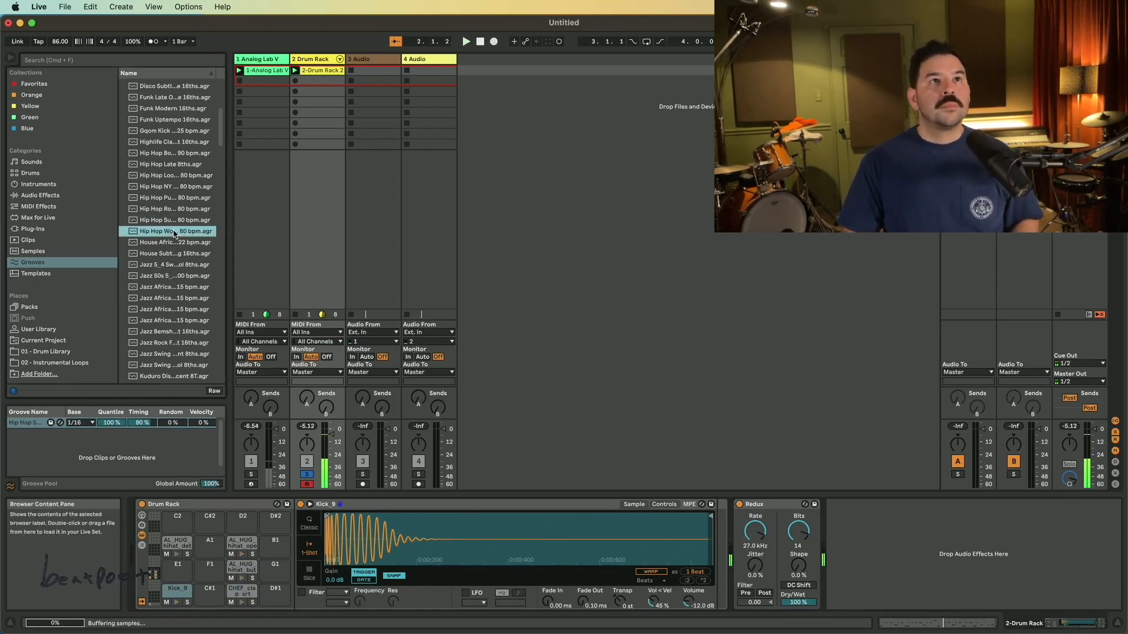
key(space)
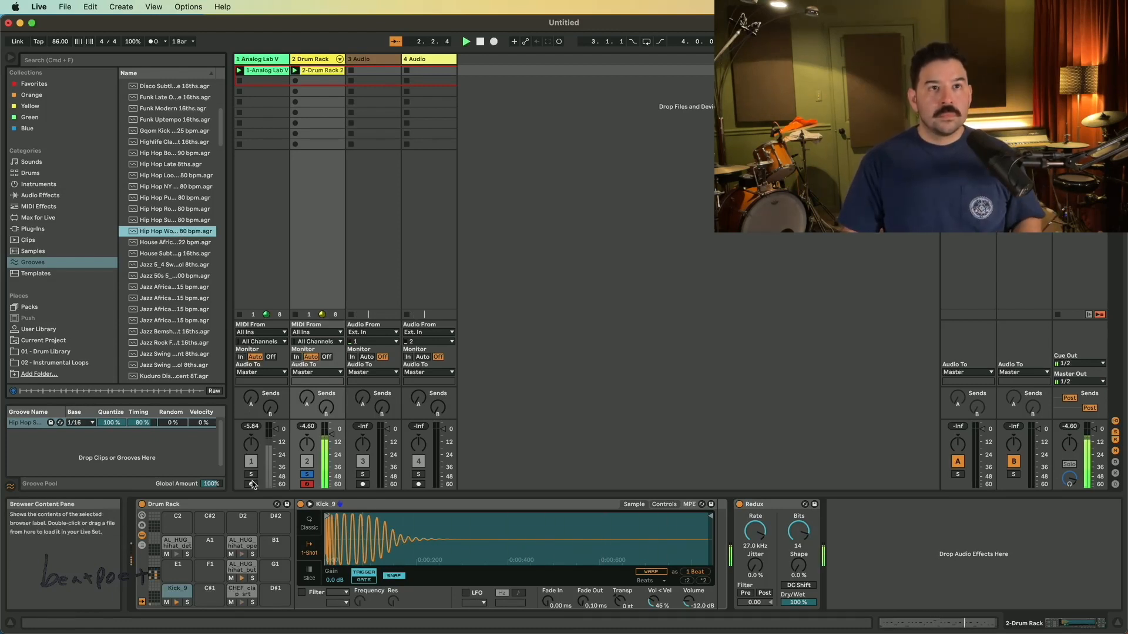
click(307, 475)
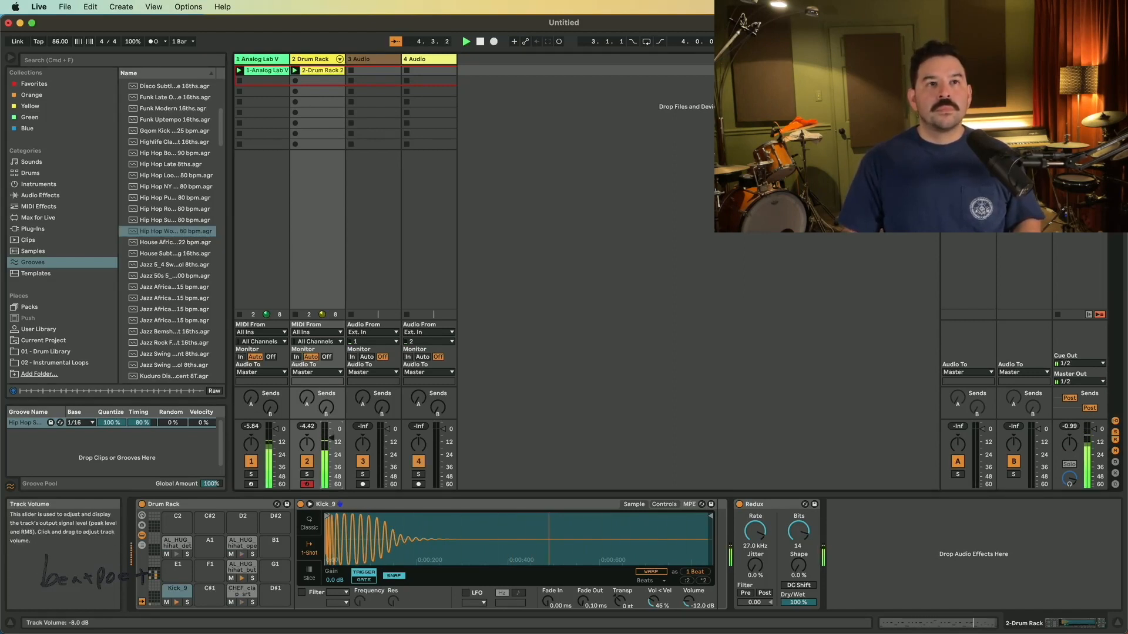
Step: Add EQ Eight from the EQ & Filters audio effects to the Analog Lab V track
click(265, 61)
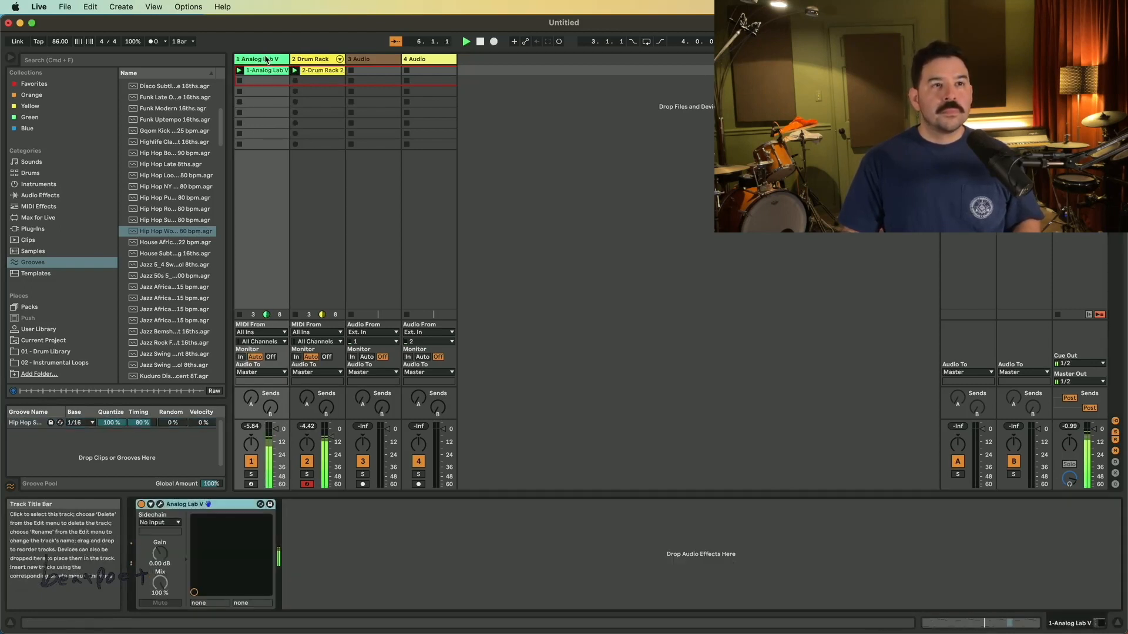
click(176, 232)
scroll(176, 235, up, 4)
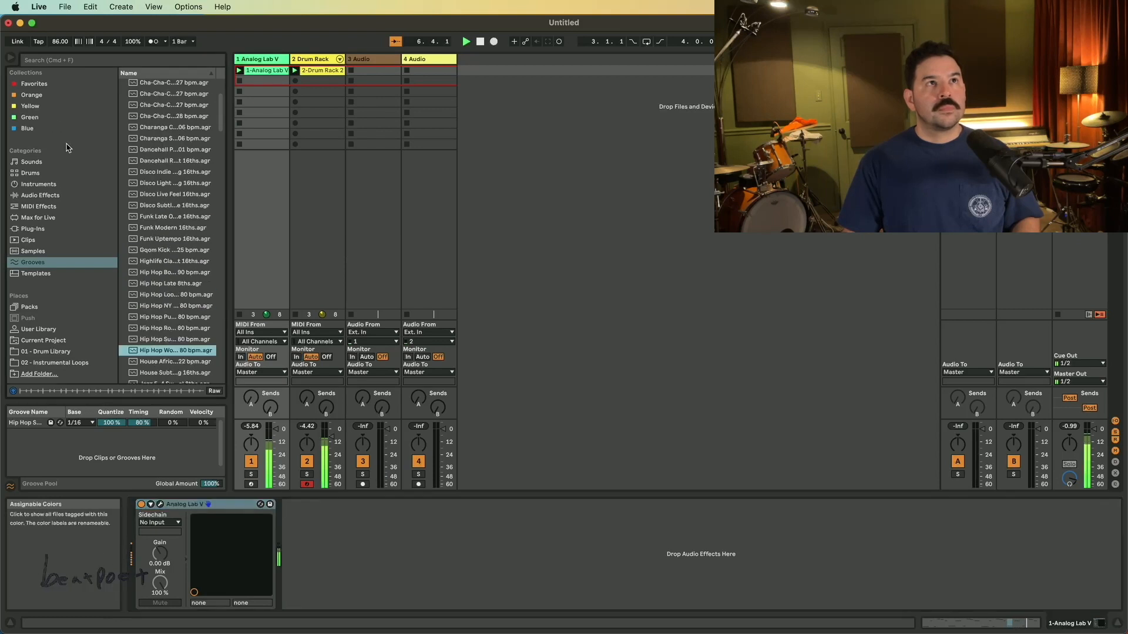
click(373, 562)
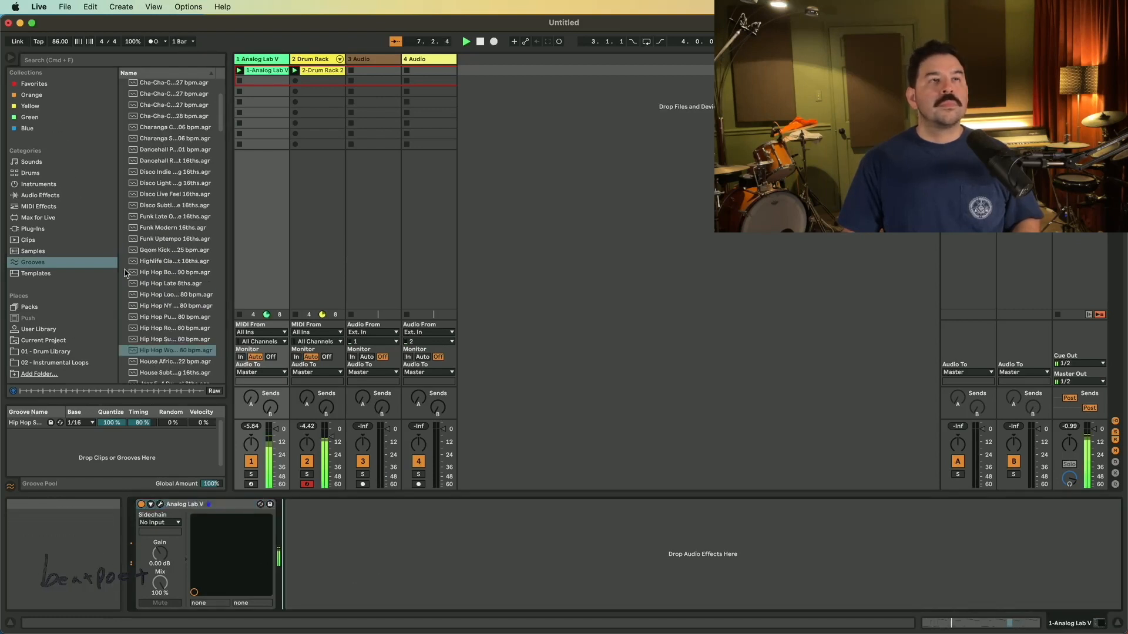
scroll(193, 240, up, 3)
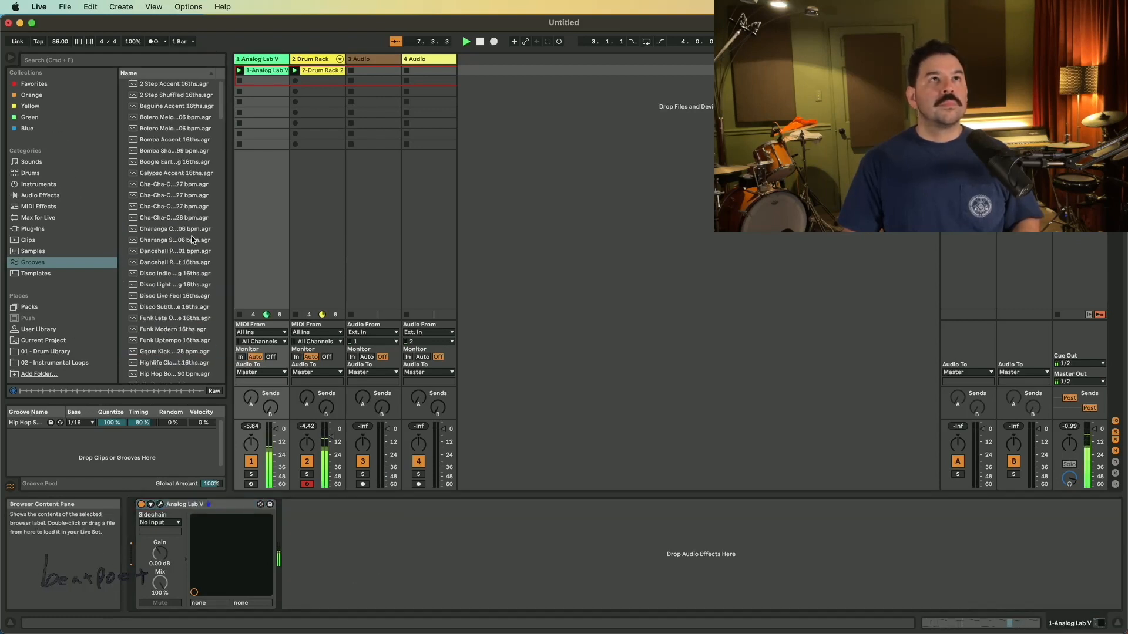
click(64, 197)
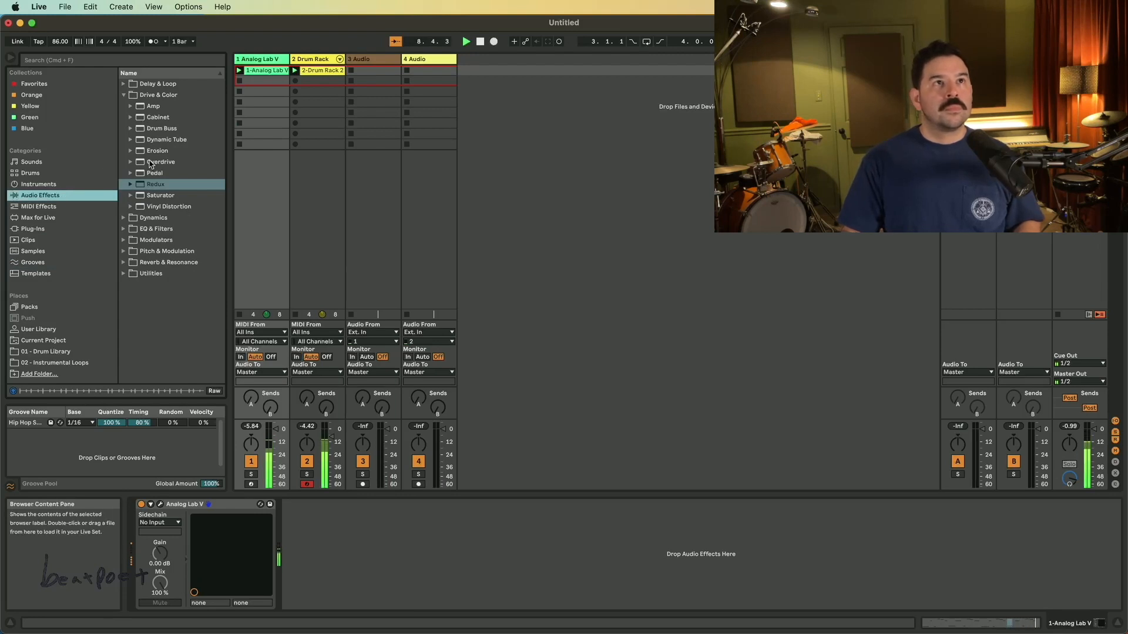
click(150, 229)
click(124, 229)
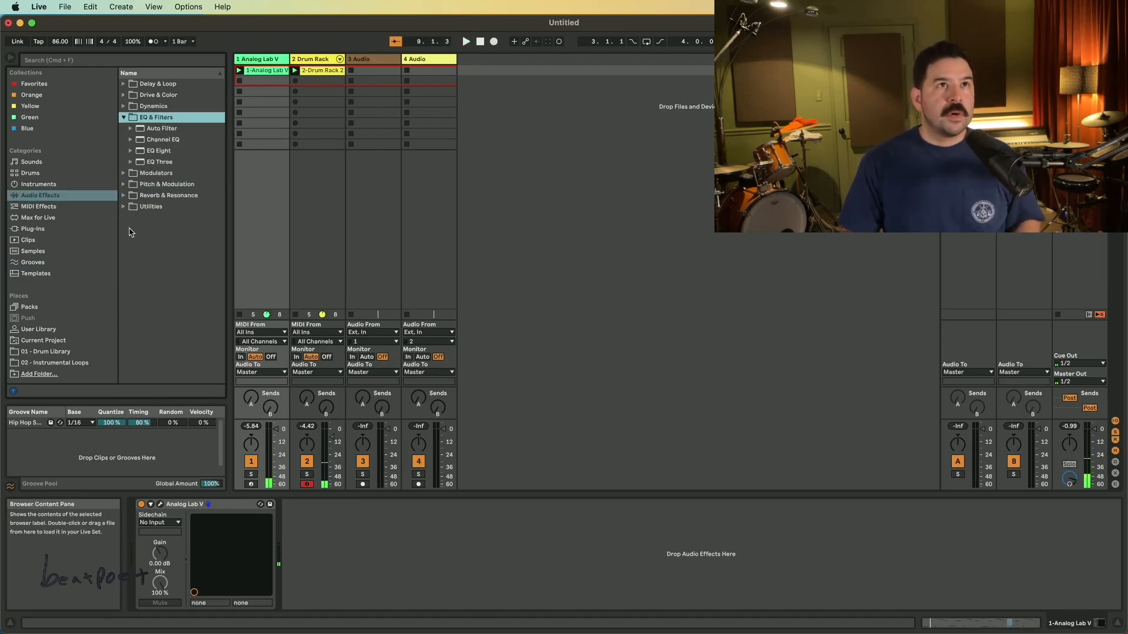
drag(162, 153, 377, 564)
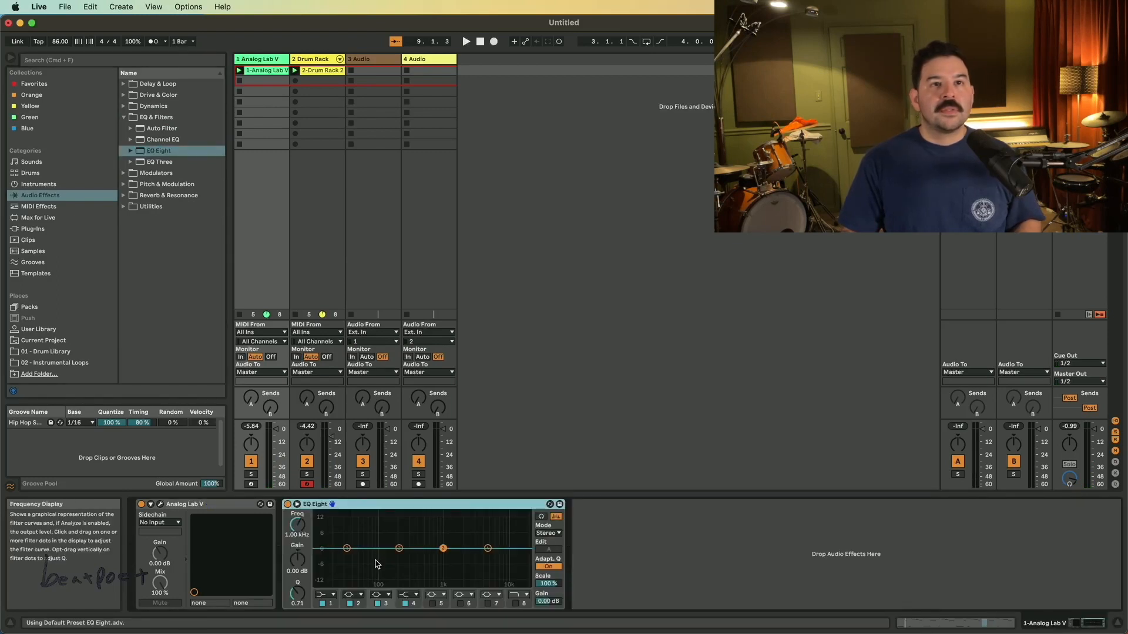
Step: Set EQ Eight's band 1 to a low-cut filter and play the beat
click(330, 596)
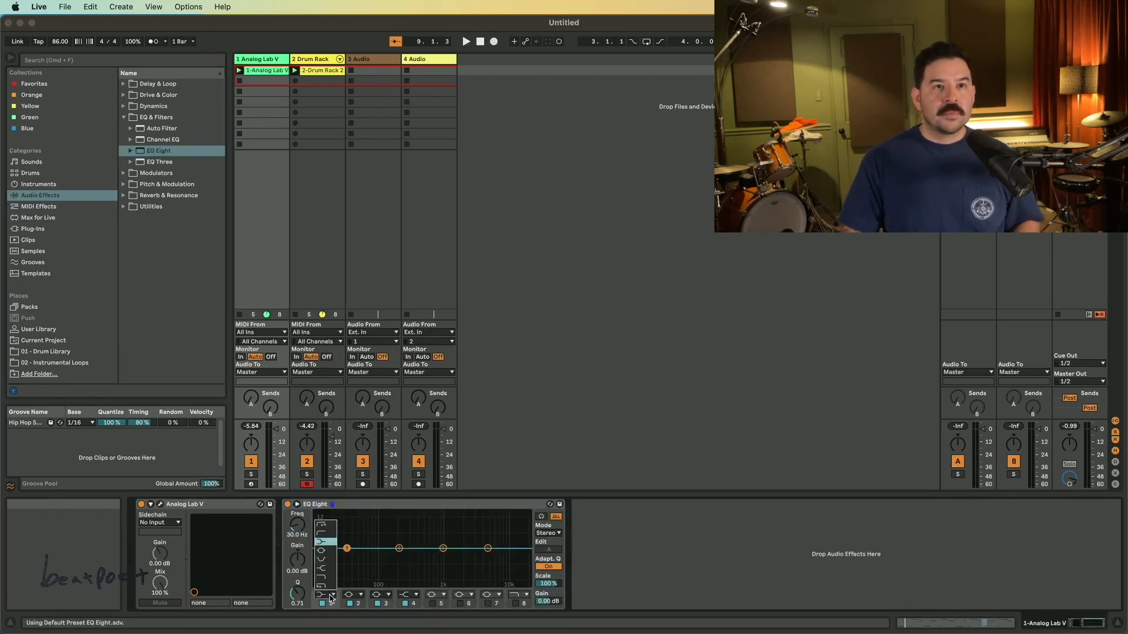
click(330, 534)
key(space)
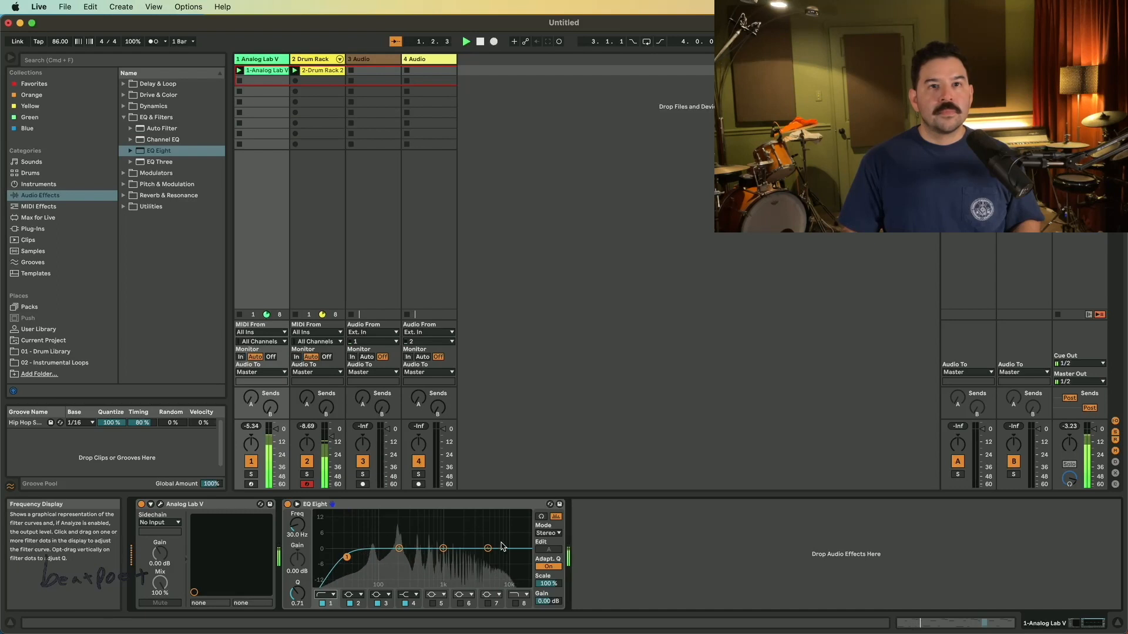
Step: Enable EQ Eight's band 8 as a high cut at about 3.63 kHz and move the band 1 low cut to about 40.8 Hz
click(517, 594)
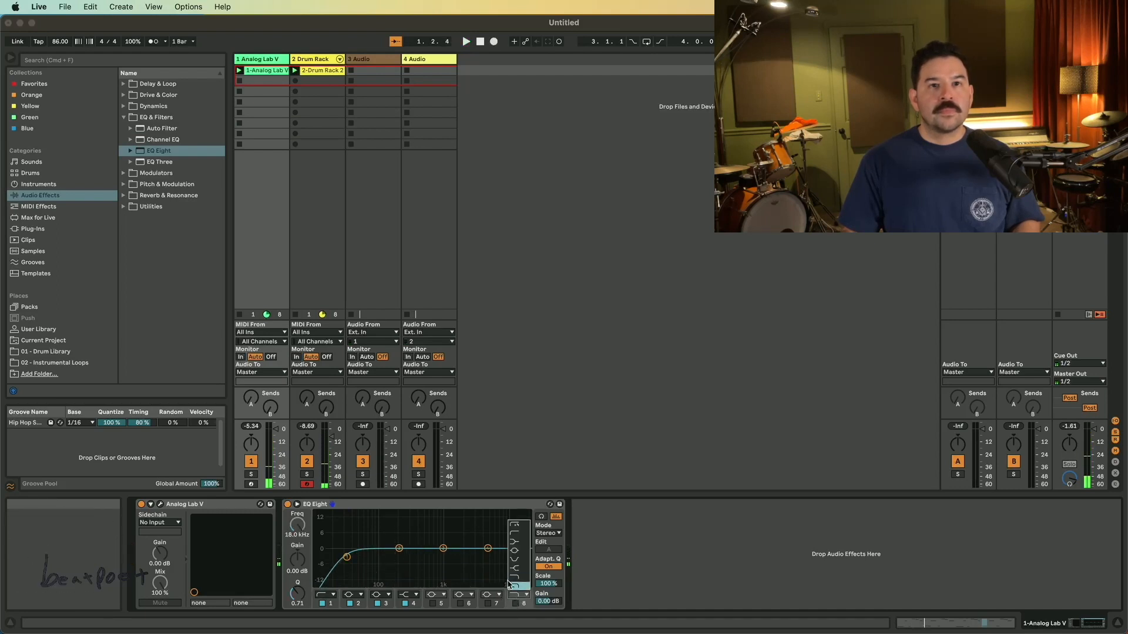
click(510, 586)
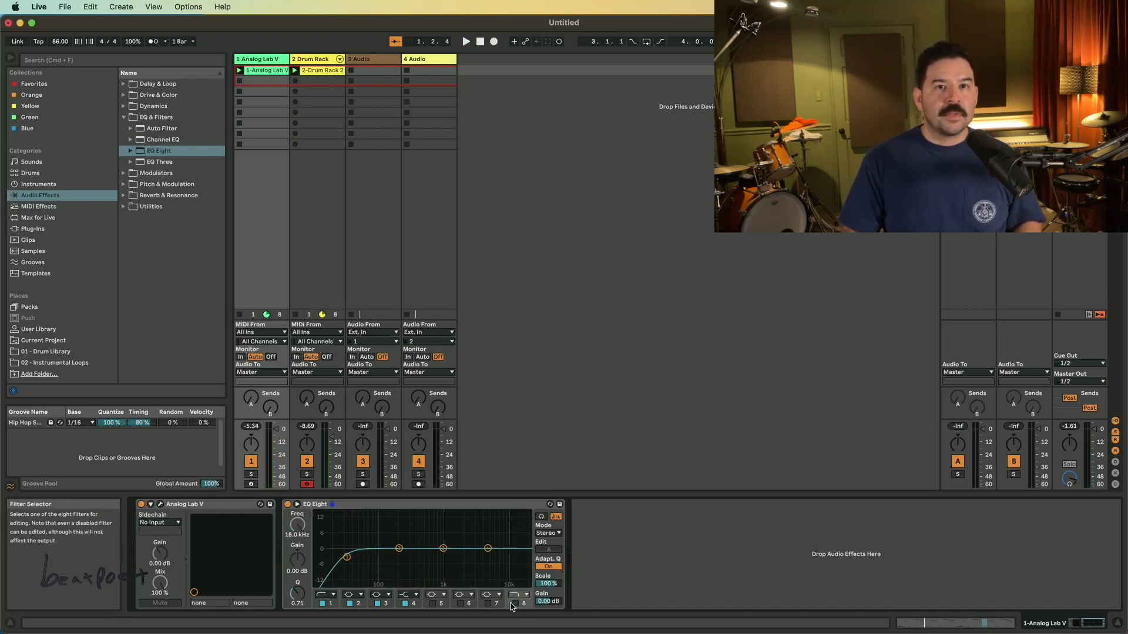
click(515, 604)
key(space)
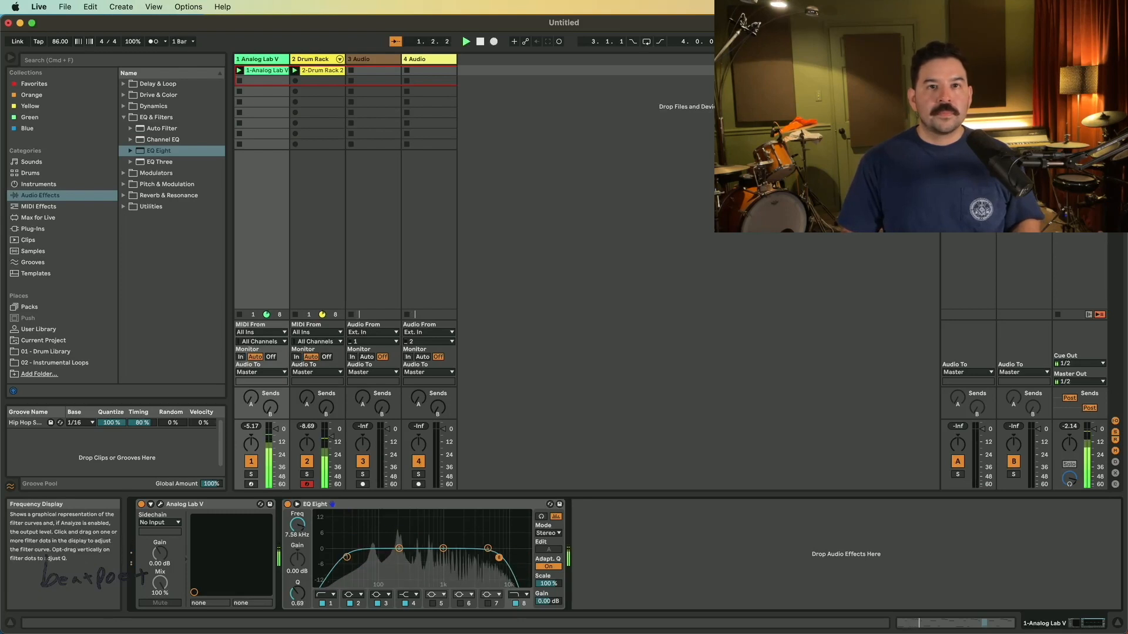
drag(499, 558, 474, 557)
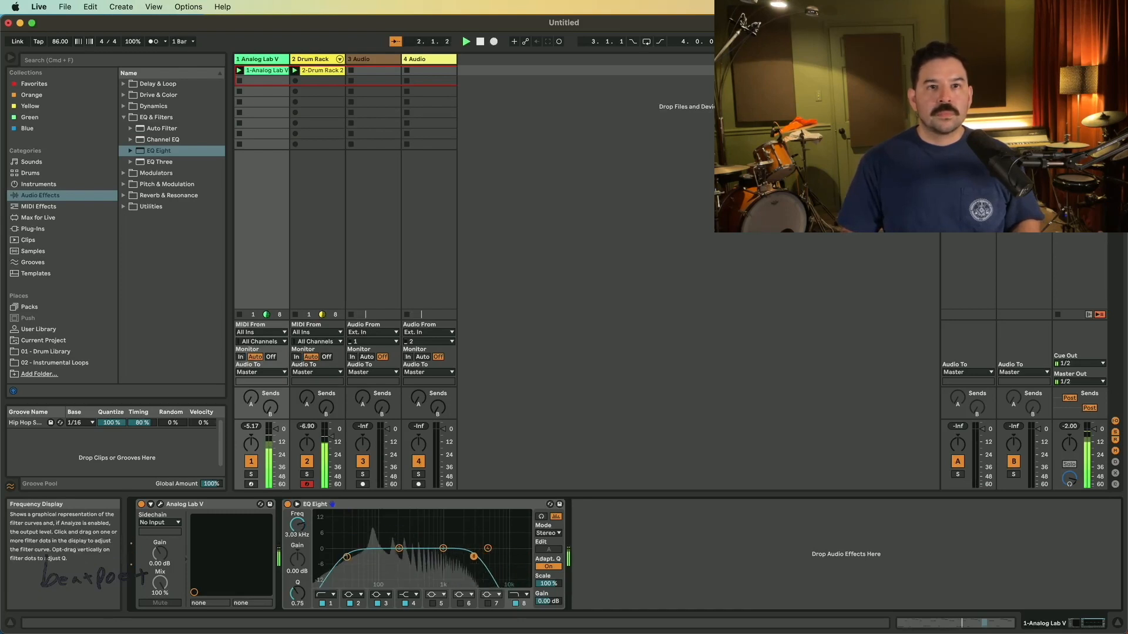
drag(347, 557, 355, 556)
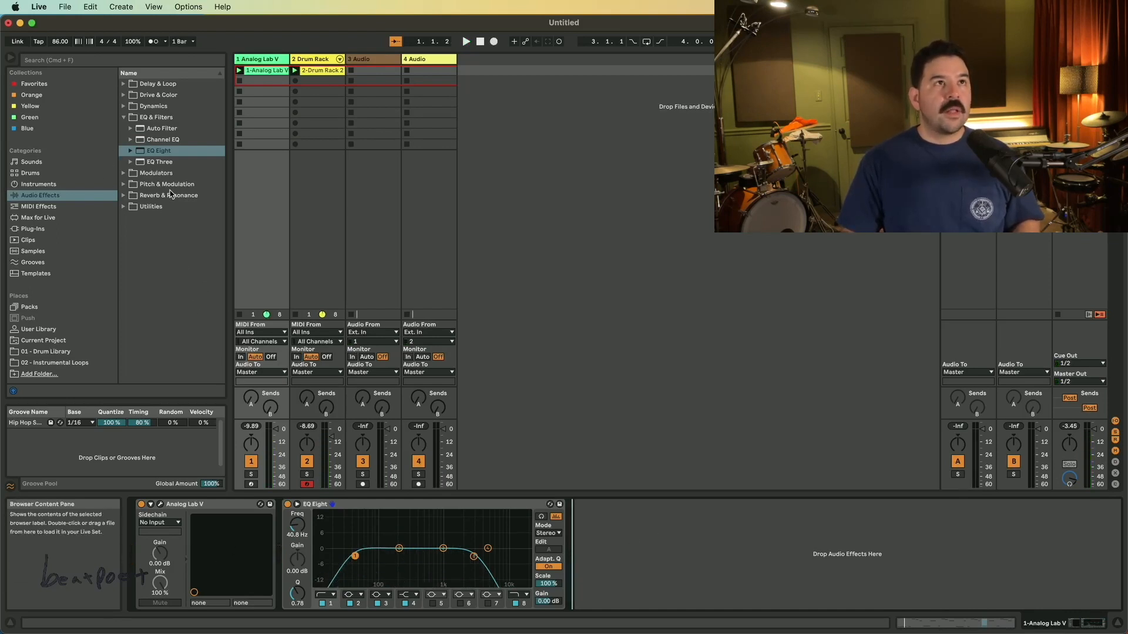
Step: Load the Waves H-Delay (s) plug-in after EQ Eight on the Analog Lab V track and move its window fully into view
click(52, 228)
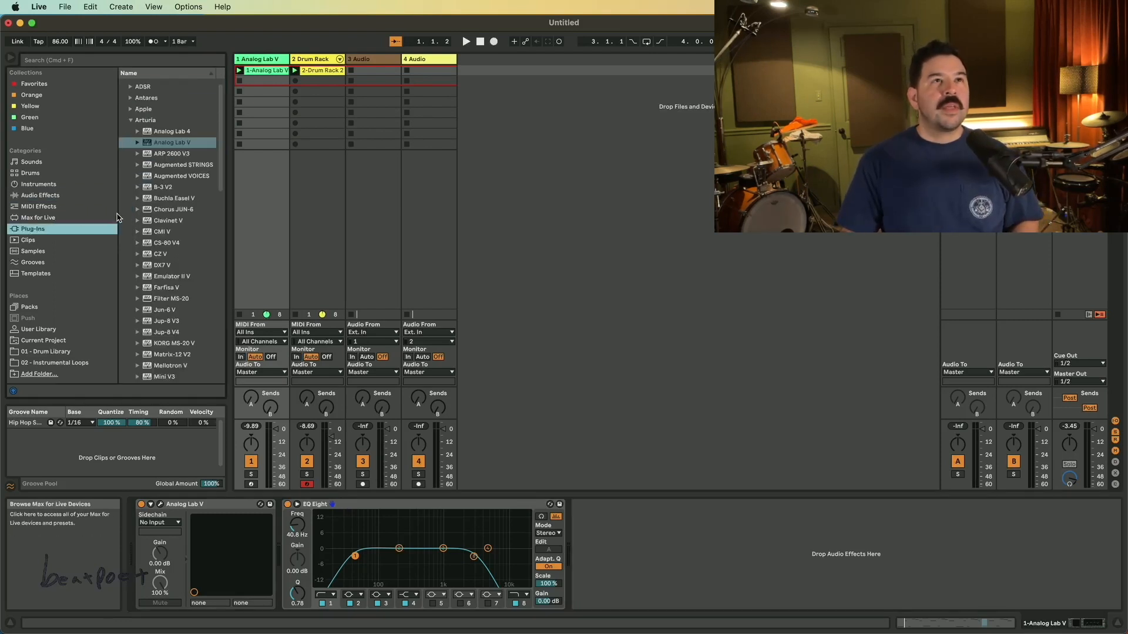
click(130, 123)
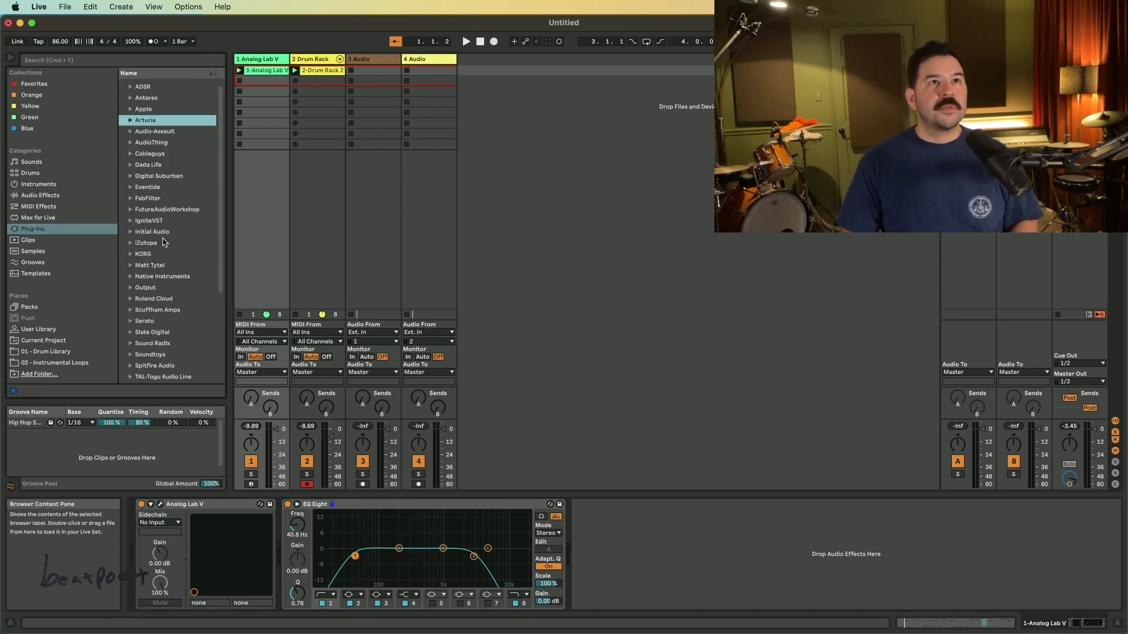
scroll(165, 243, down, 5)
click(131, 346)
scroll(163, 257, down, 15)
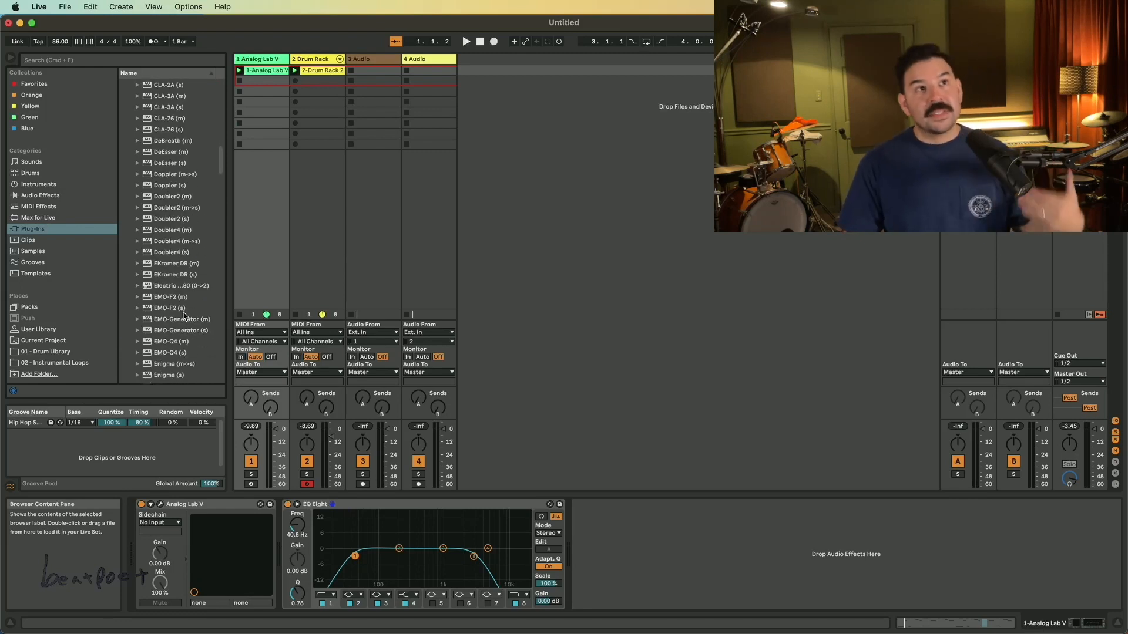
scroll(183, 317, down, 5)
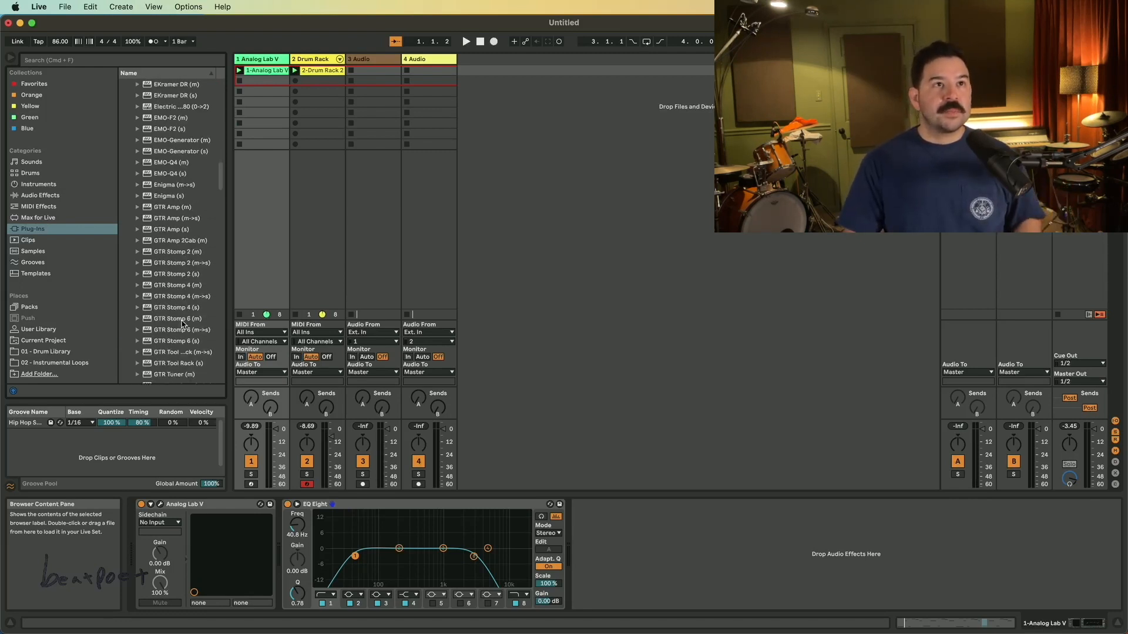
scroll(182, 323, down, 5)
double_click(171, 277)
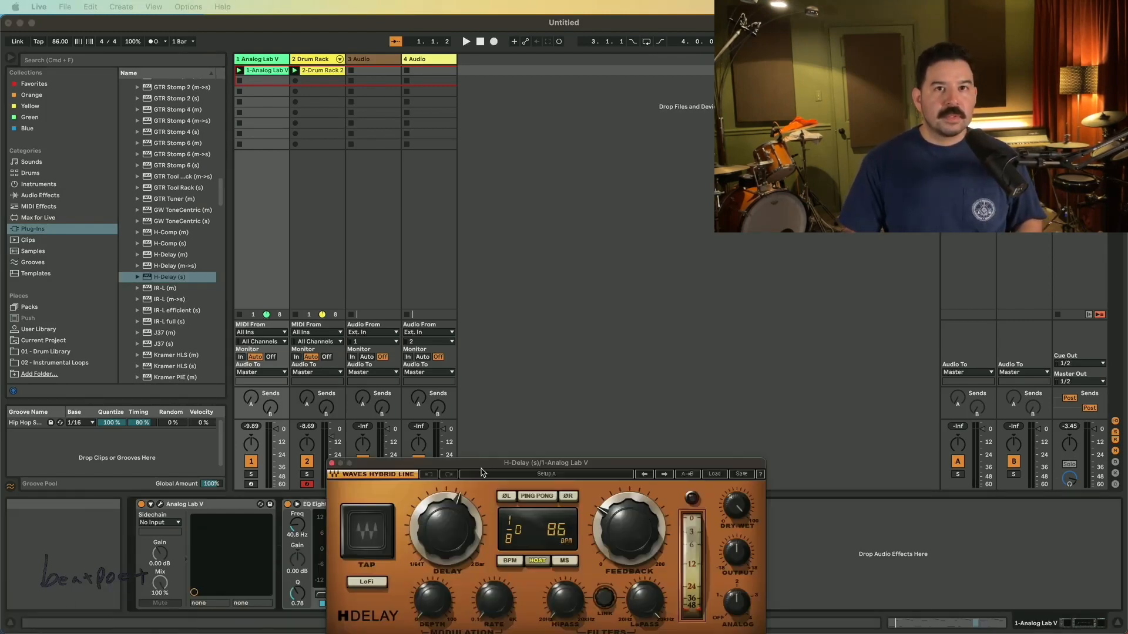
drag(497, 465, 564, 302)
Step: Load H-Delay's Lo Fi Slap preset from the Classics presets and adjust the dry/wet mix during playback
click(777, 313)
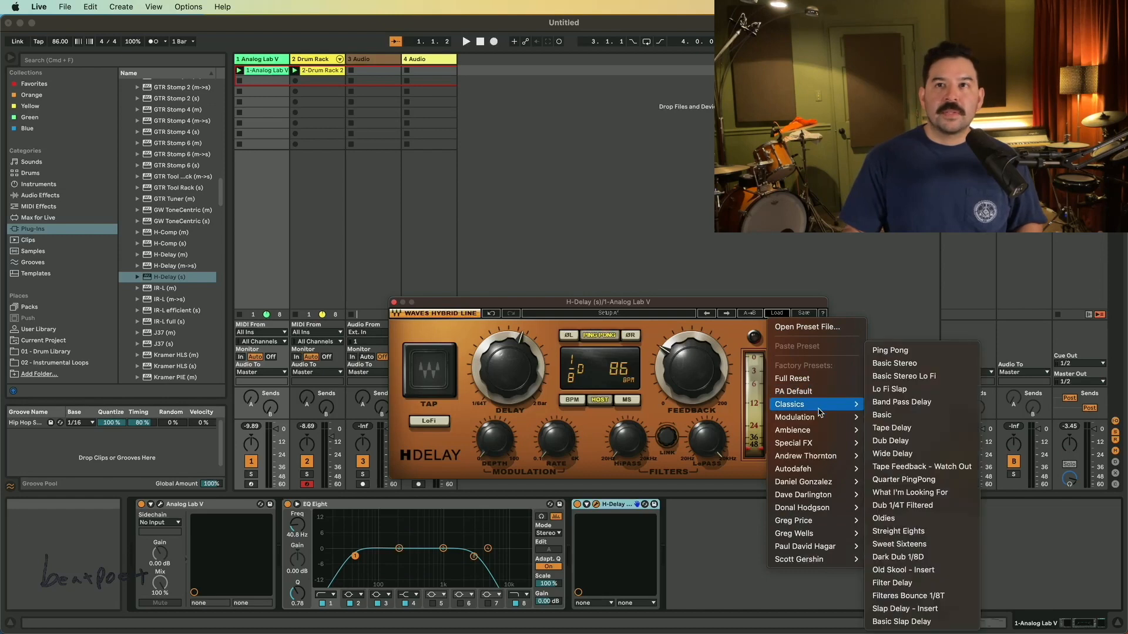
click(920, 392)
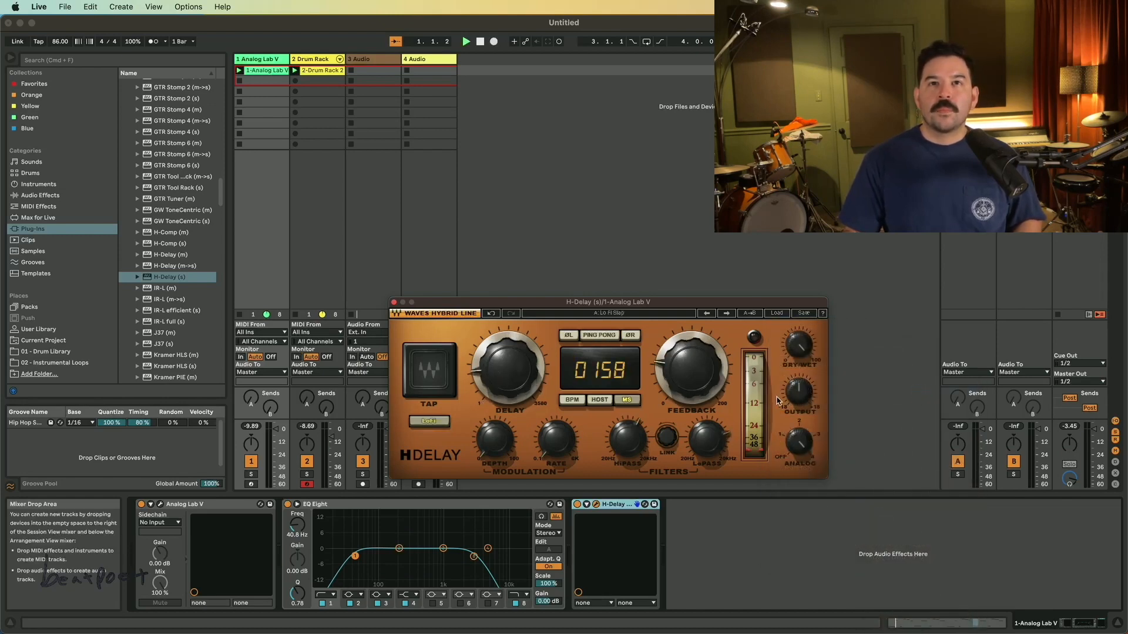
key(space)
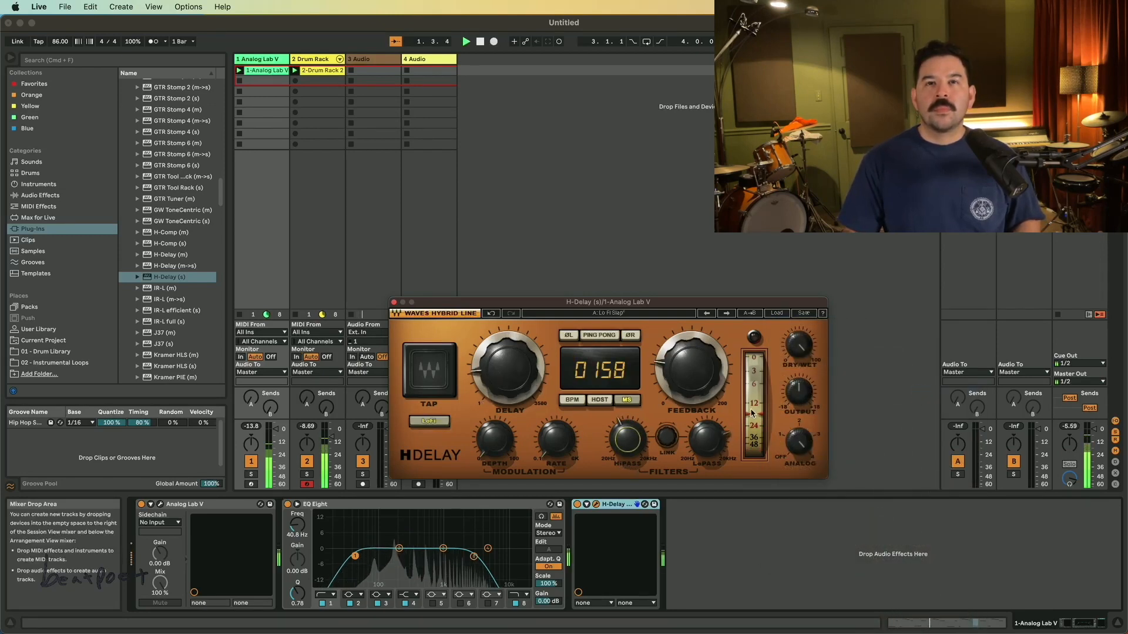
drag(789, 350, 789, 347)
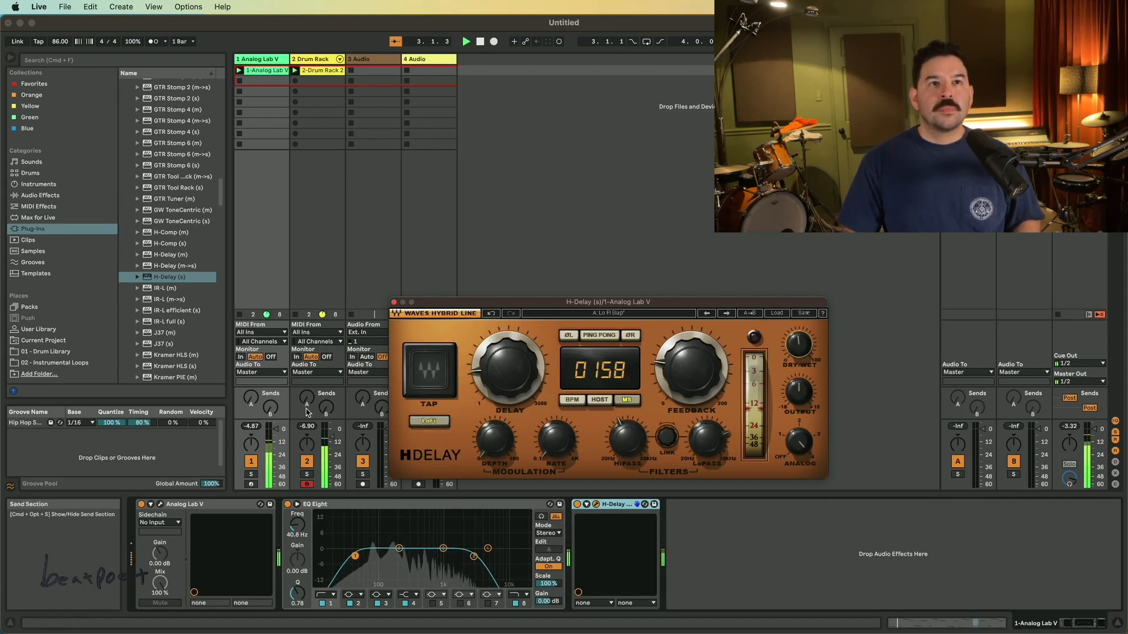
Step: Mute the Drum Rack track, fine-tune H-Delay's dry/wet, analog and high- and low-pass filter controls, and close the plug-in window
click(306, 461)
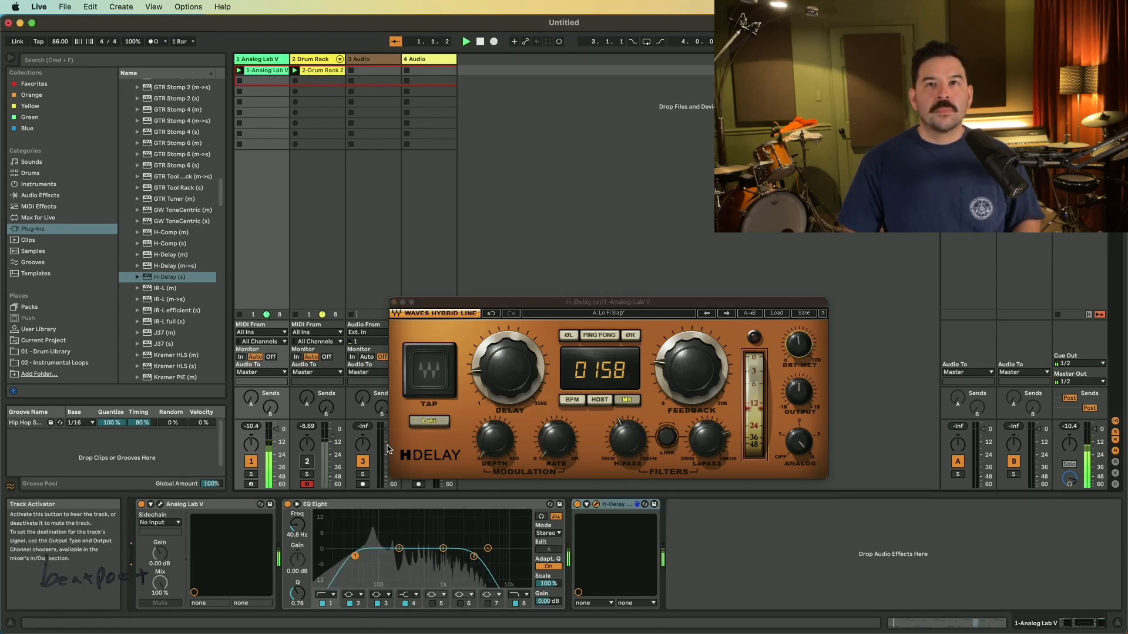
click(793, 353)
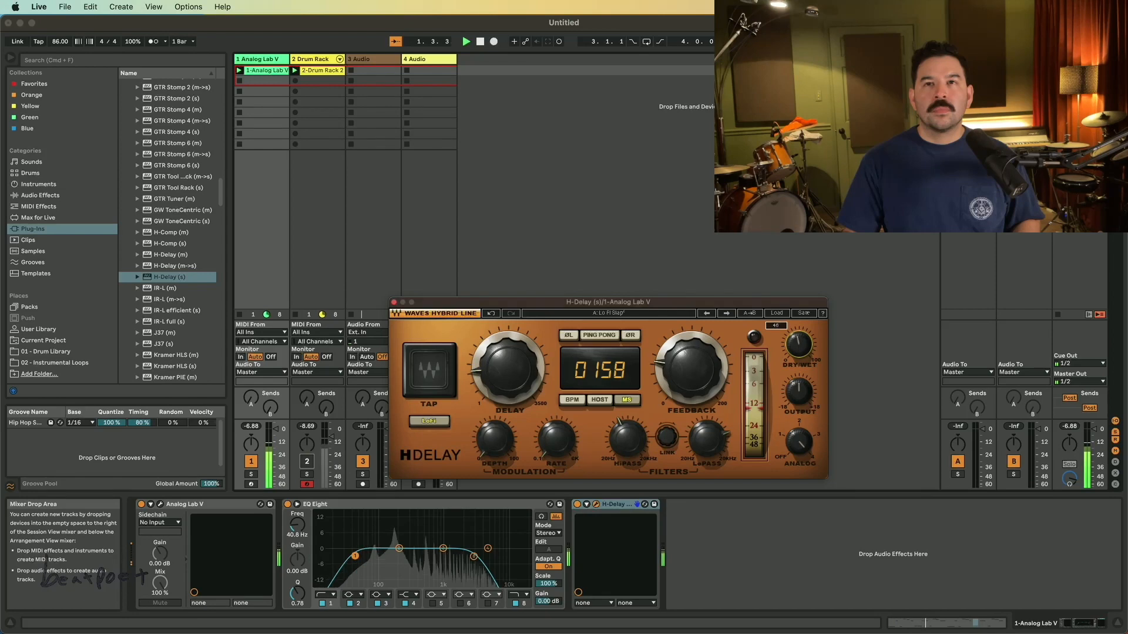
click(627, 439)
click(800, 436)
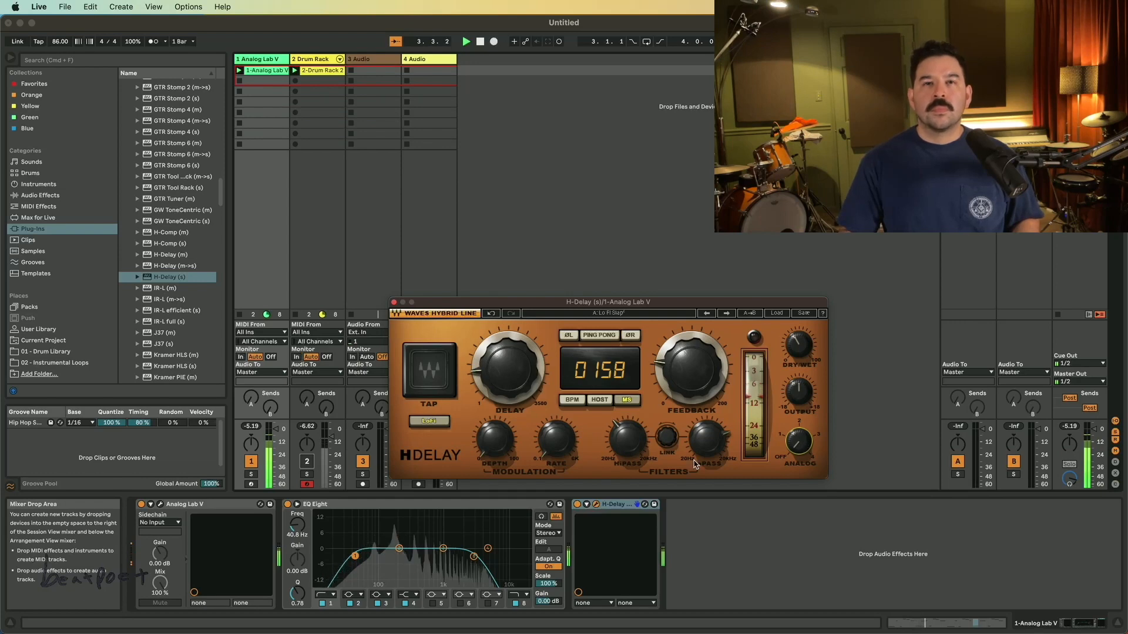
click(627, 439)
click(707, 440)
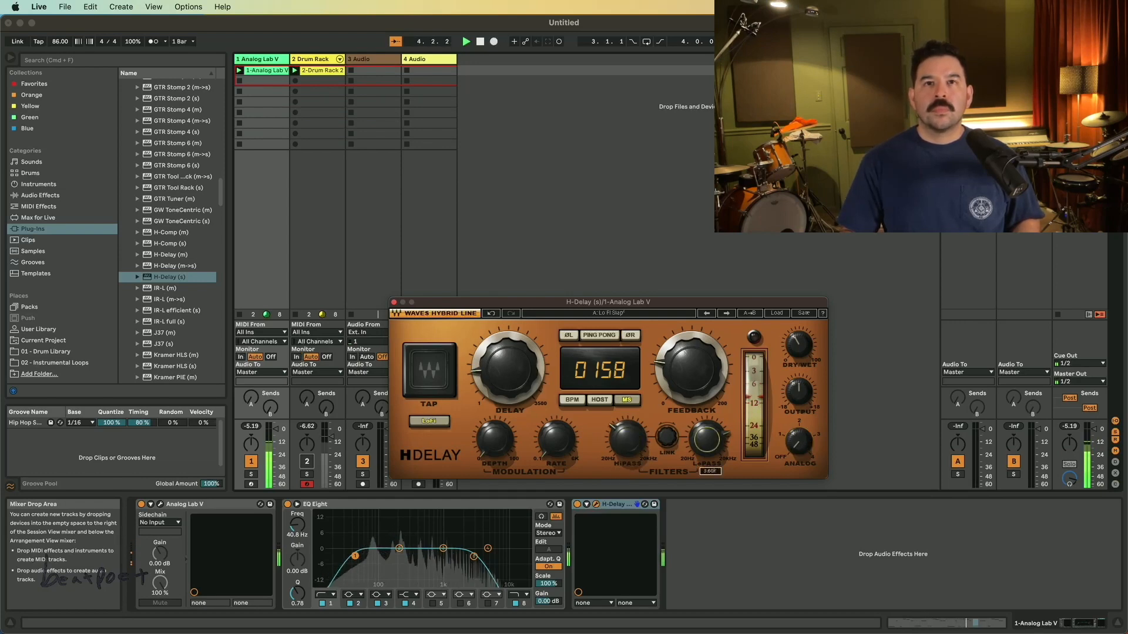
click(393, 303)
Step: Raise the low cut in the Analog Lab V track's EQ Eight to about 126 Hz while the melody plays
click(266, 70)
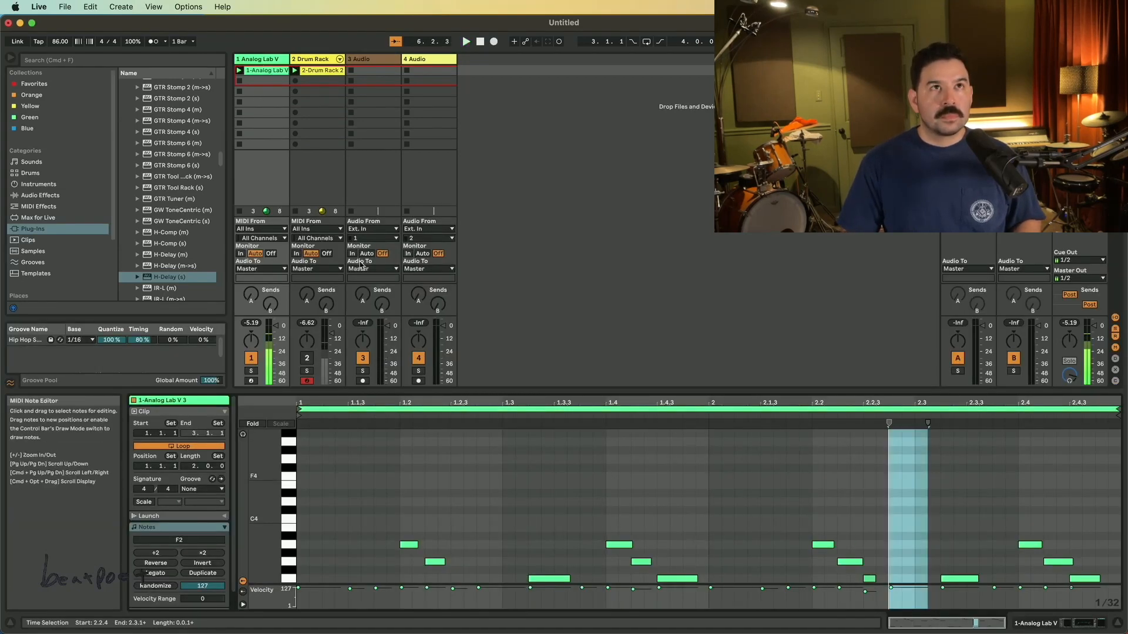
double_click(272, 59)
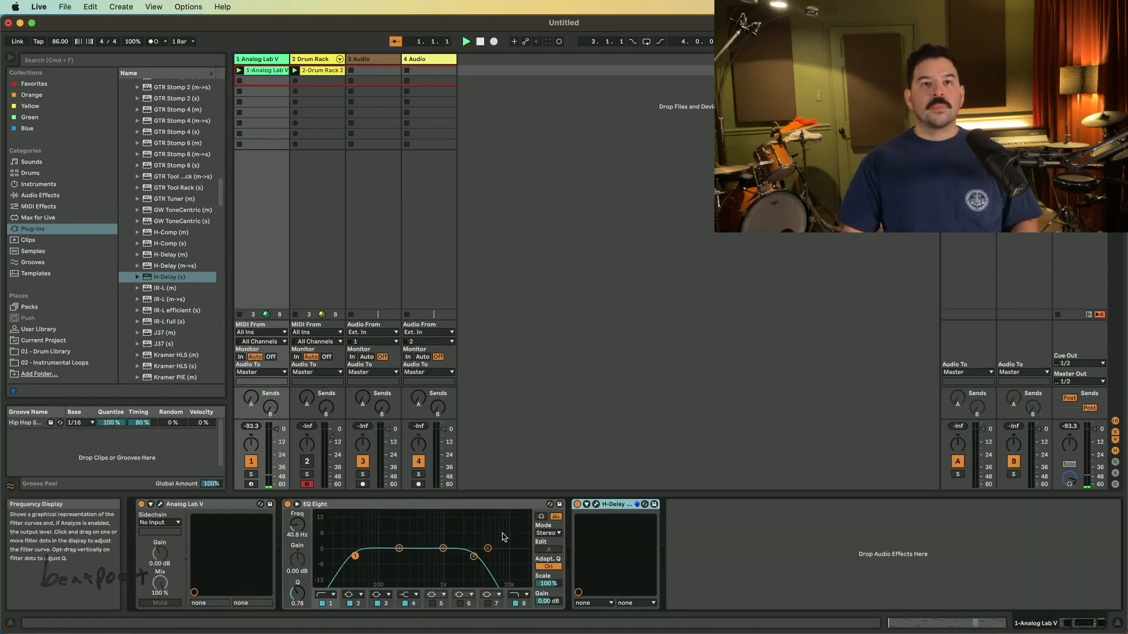
drag(366, 558, 386, 556)
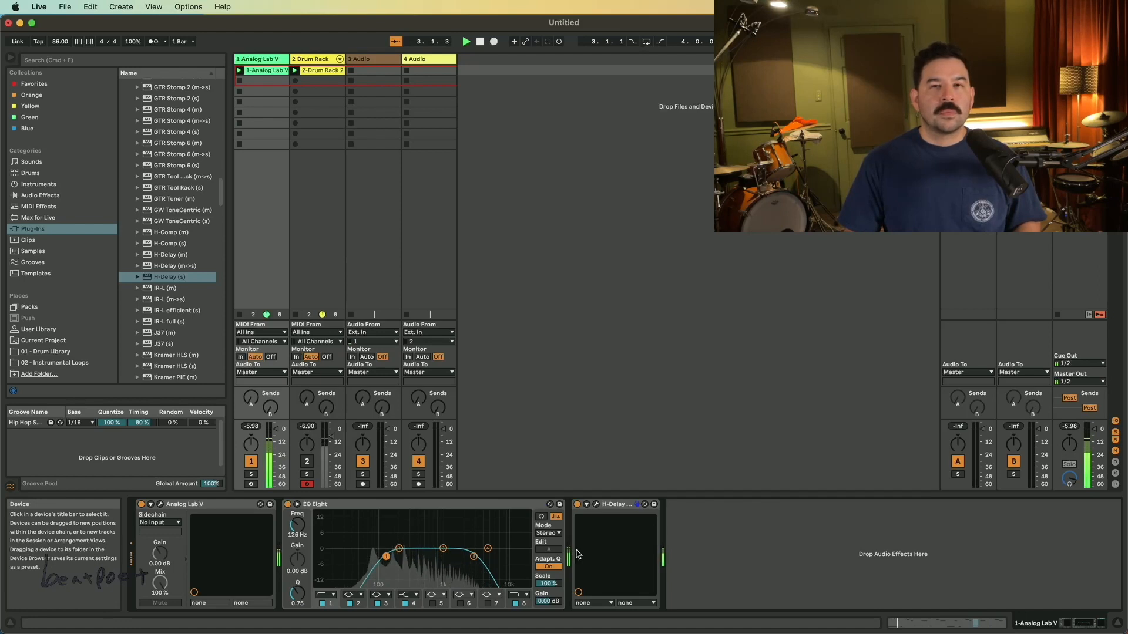
Step: Find Wavesfactory's Cassette in the plug-in browser and insert it between EQ Eight and H-Delay on the Analog Lab V track
scroll(131, 165, up, 15)
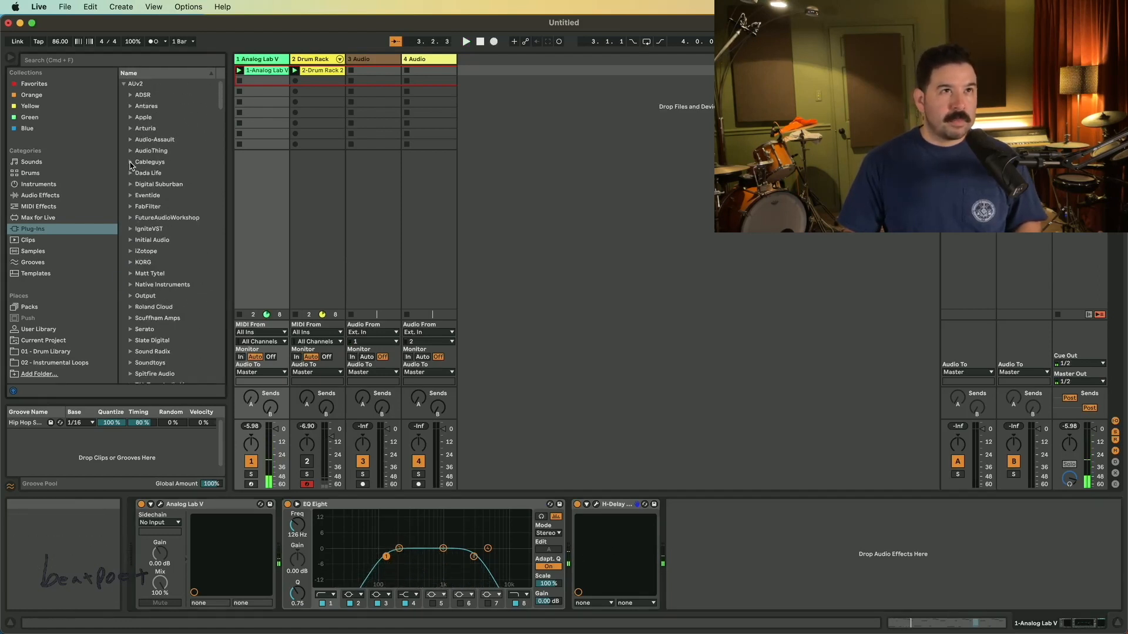
scroll(149, 319, down, 5)
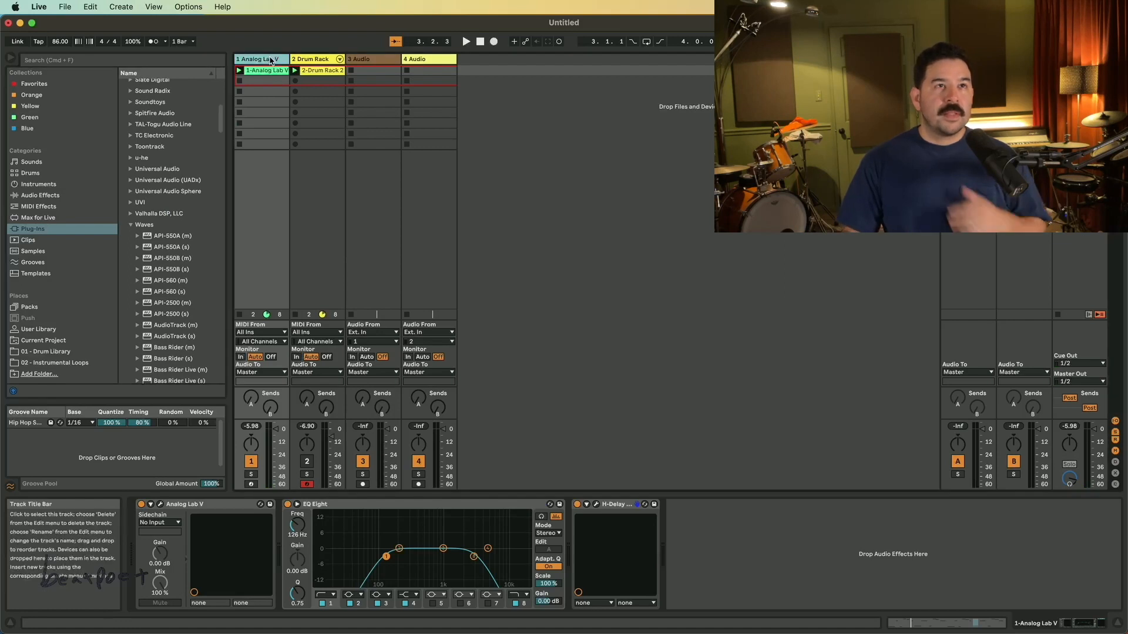
click(131, 227)
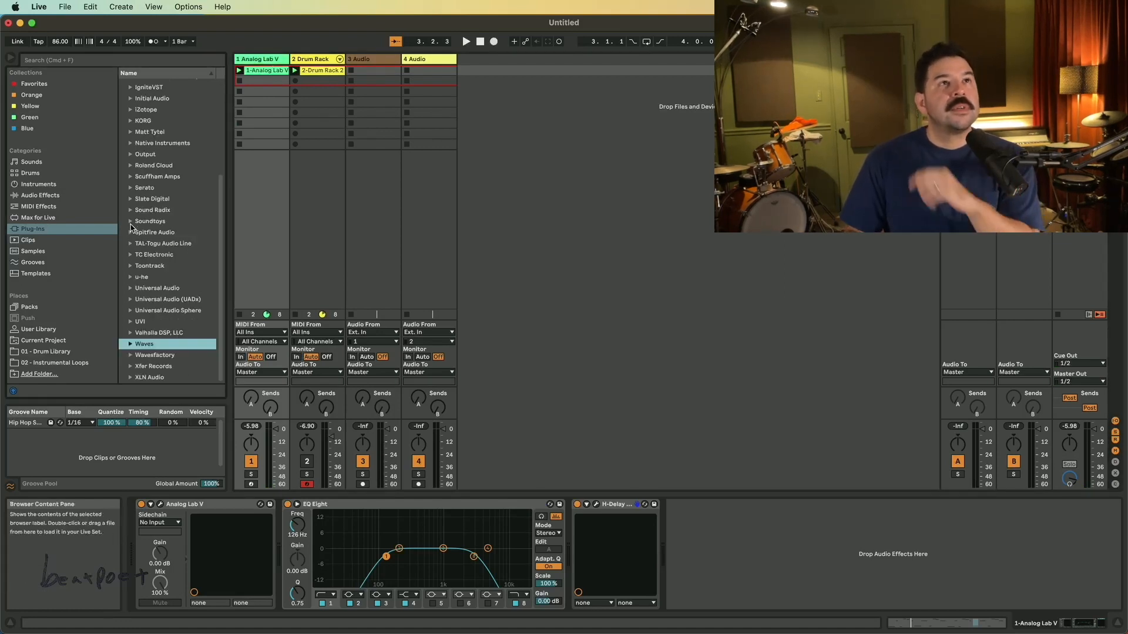
scroll(146, 222, up, 4)
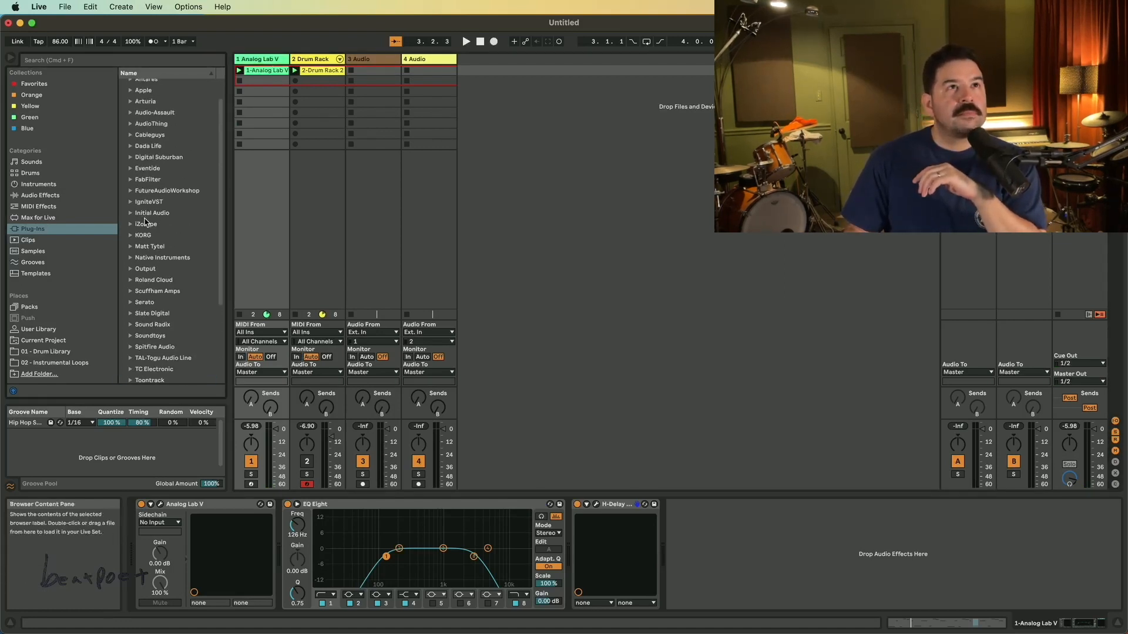
scroll(145, 222, down, 4)
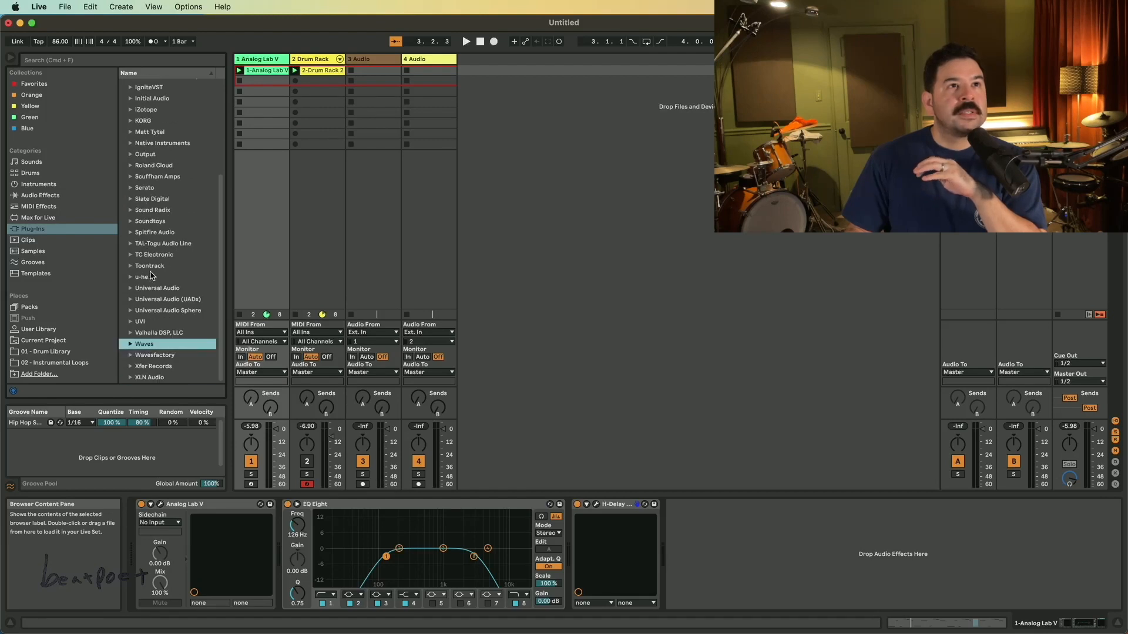
scroll(152, 276, up, 5)
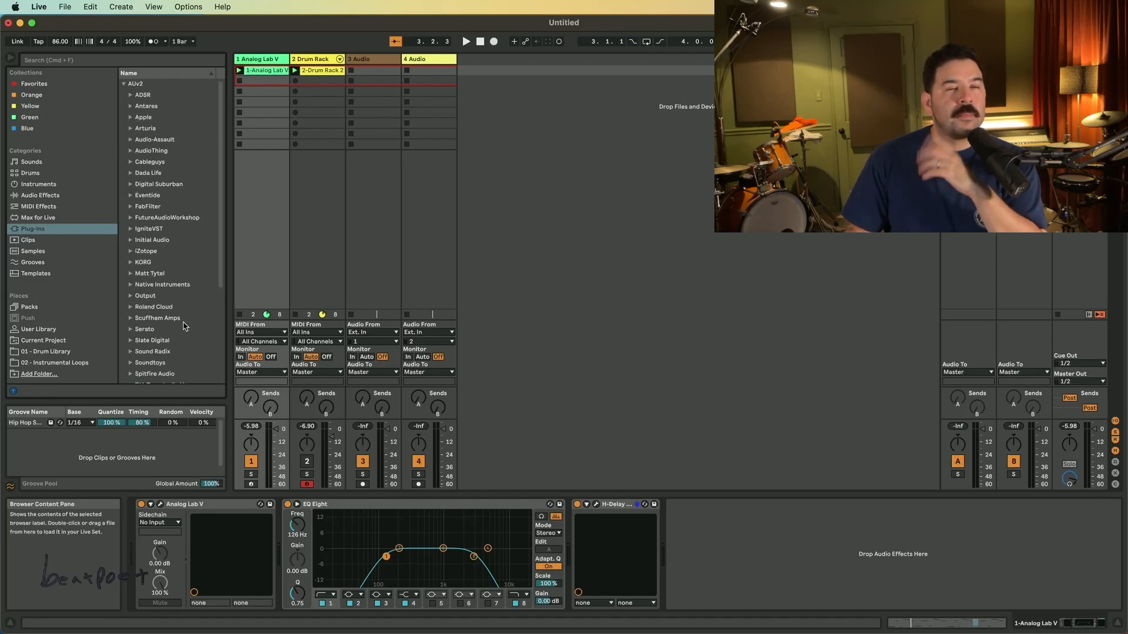
scroll(182, 324, down, 5)
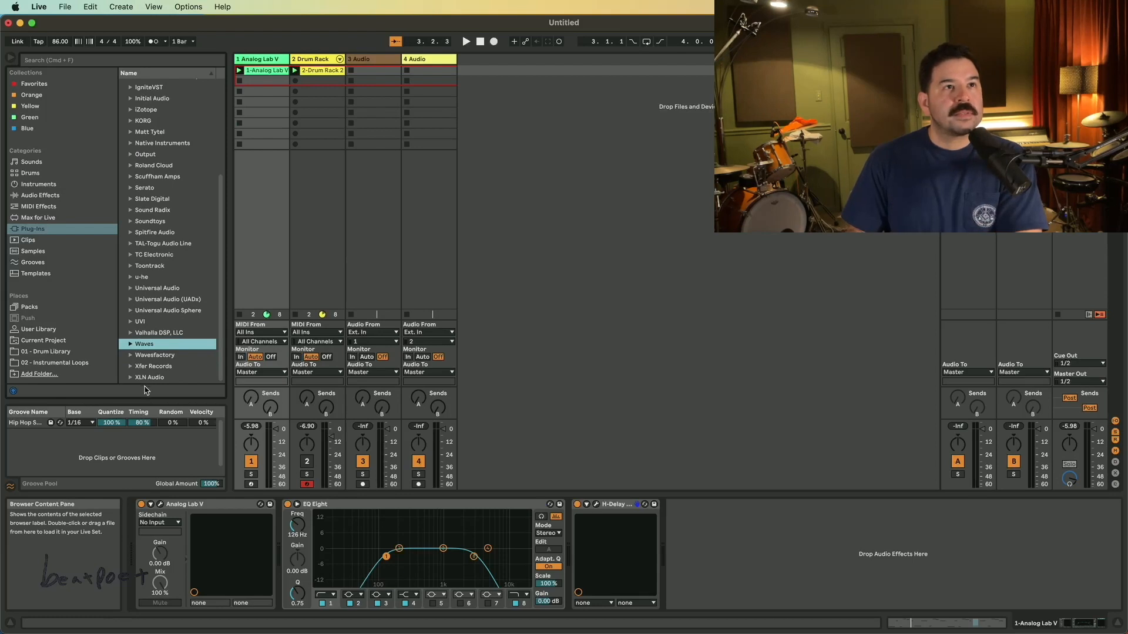
click(129, 356)
scroll(136, 360, down, 1)
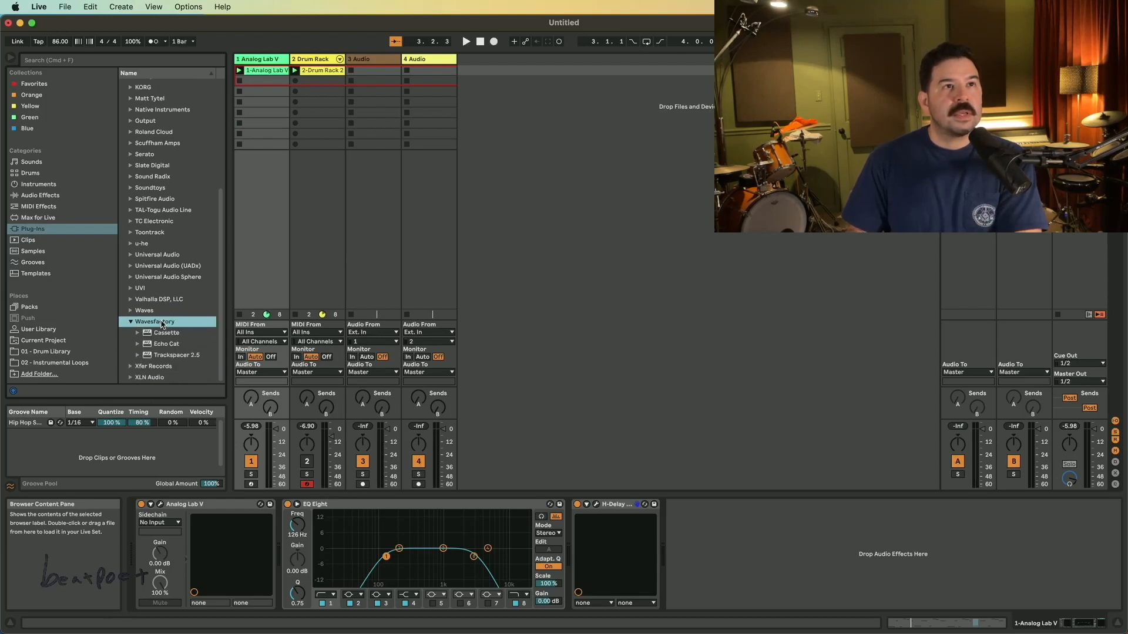
mouse_move(156, 337)
mouse_down()
mouse_move(241, 350)
mouse_move(576, 565)
mouse_up()
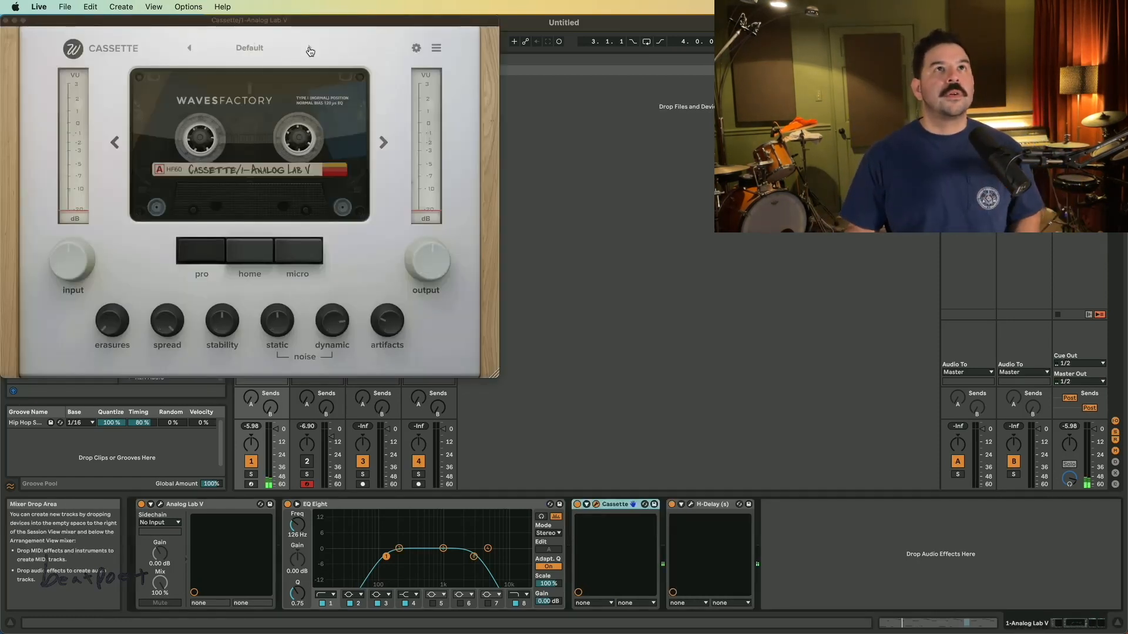
Step: Choose Cassette's 1978 preset, lower wow depth to 56% and flutter rate to 12.29 Hz in its advanced settings, and close the plug-in window
click(309, 48)
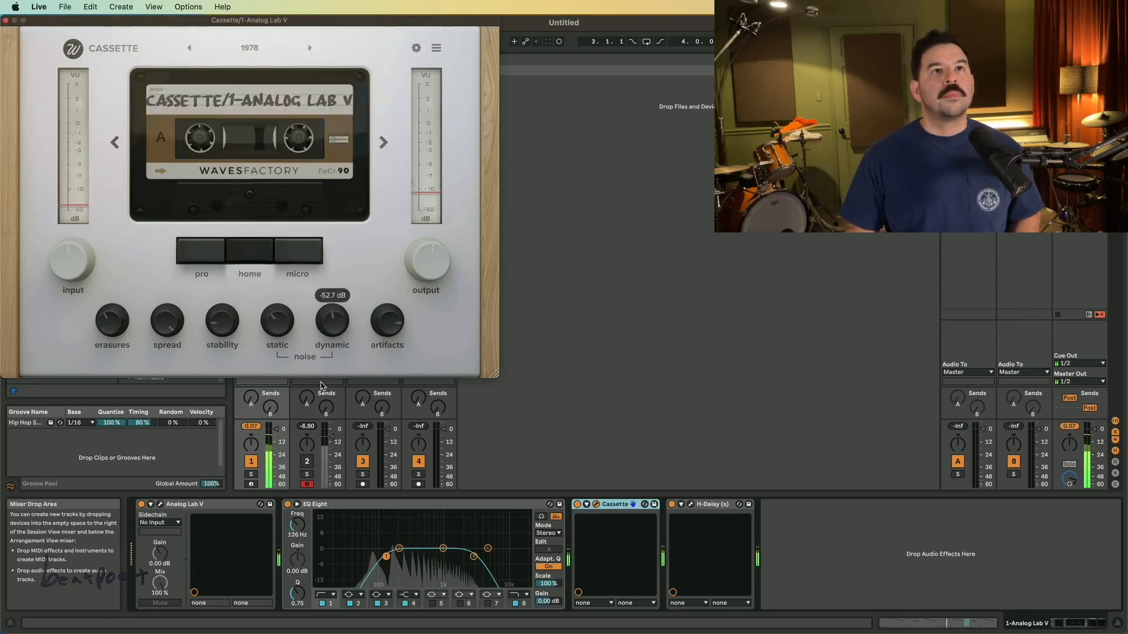
click(416, 48)
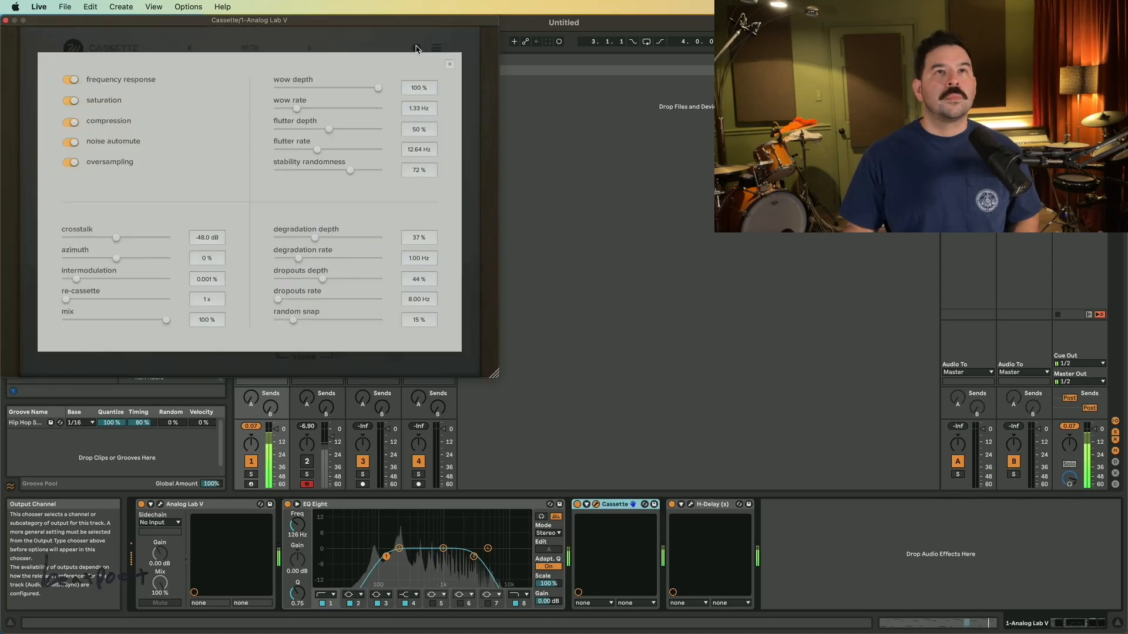
drag(372, 21, 532, 131)
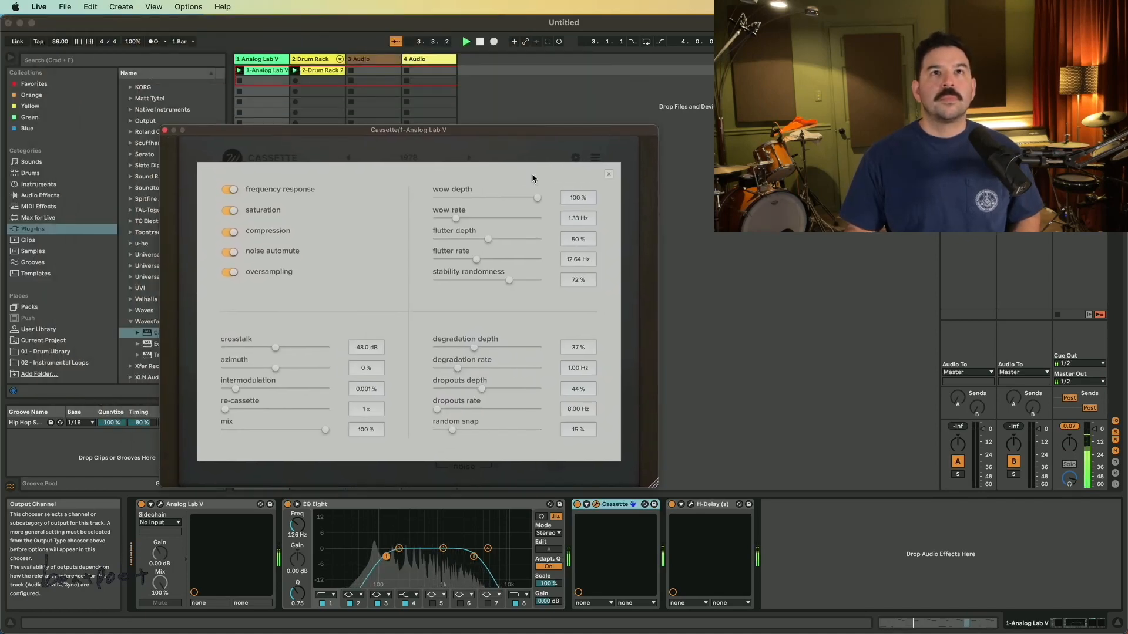
drag(469, 207, 486, 206)
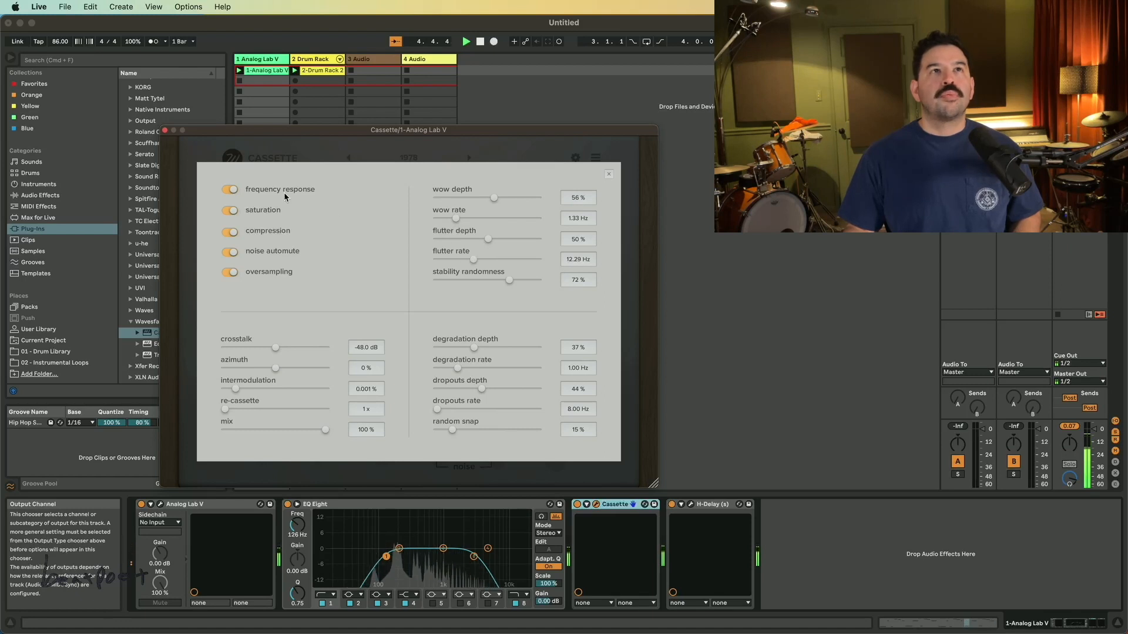
click(165, 130)
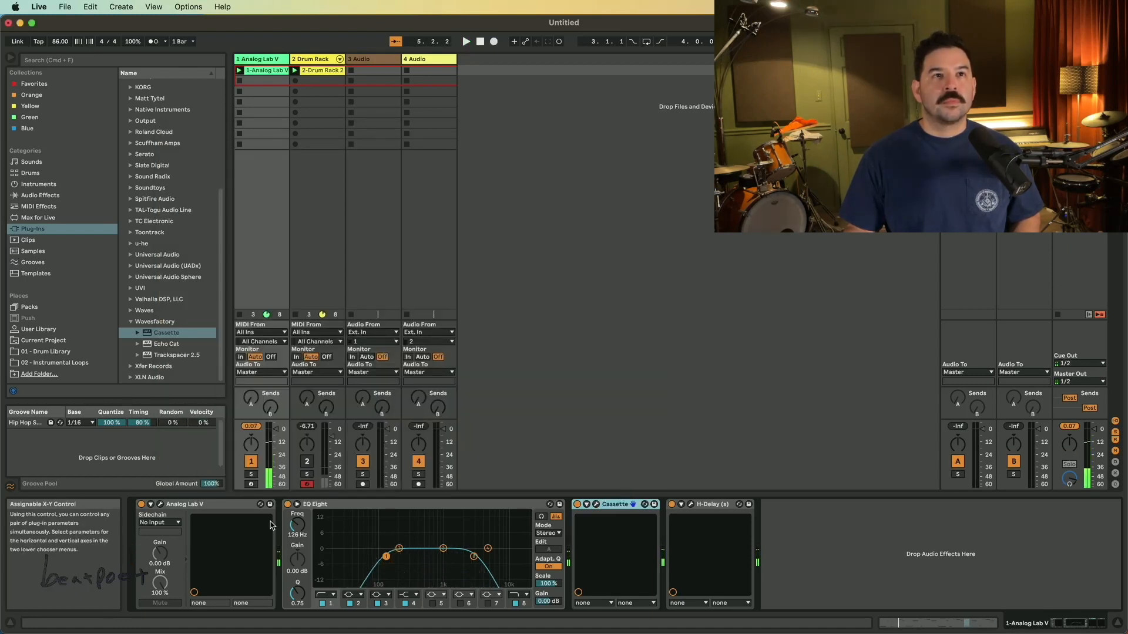
Step: Unmute the Drum Rack track and lower the Analog Lab V device's sidechain gain to -1.28 dB while both tracks play
click(307, 461)
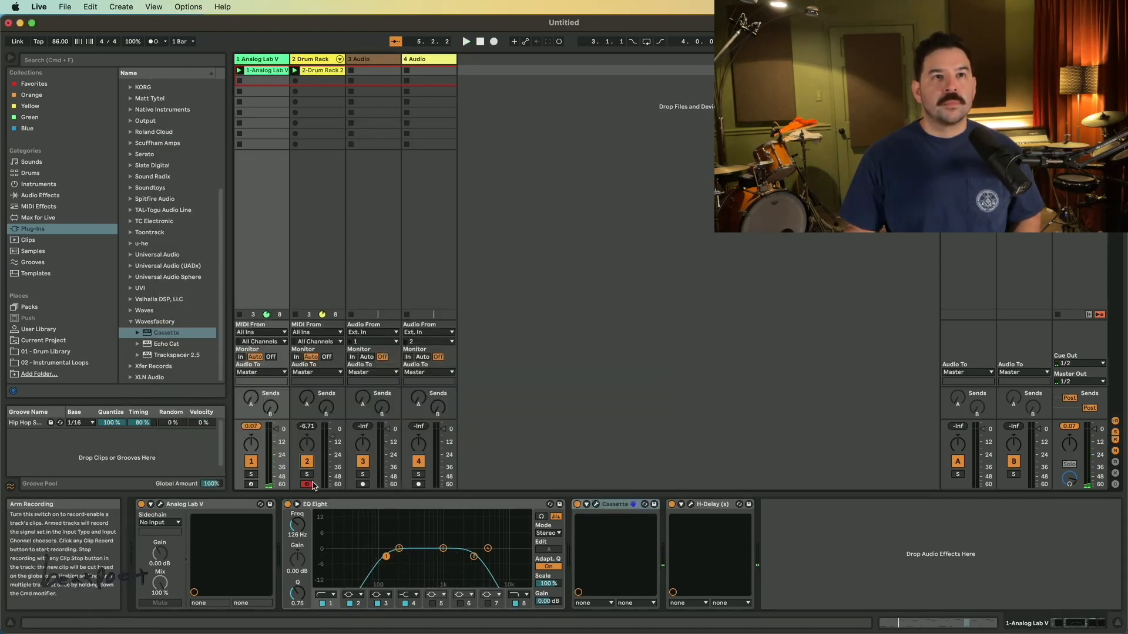
key(space)
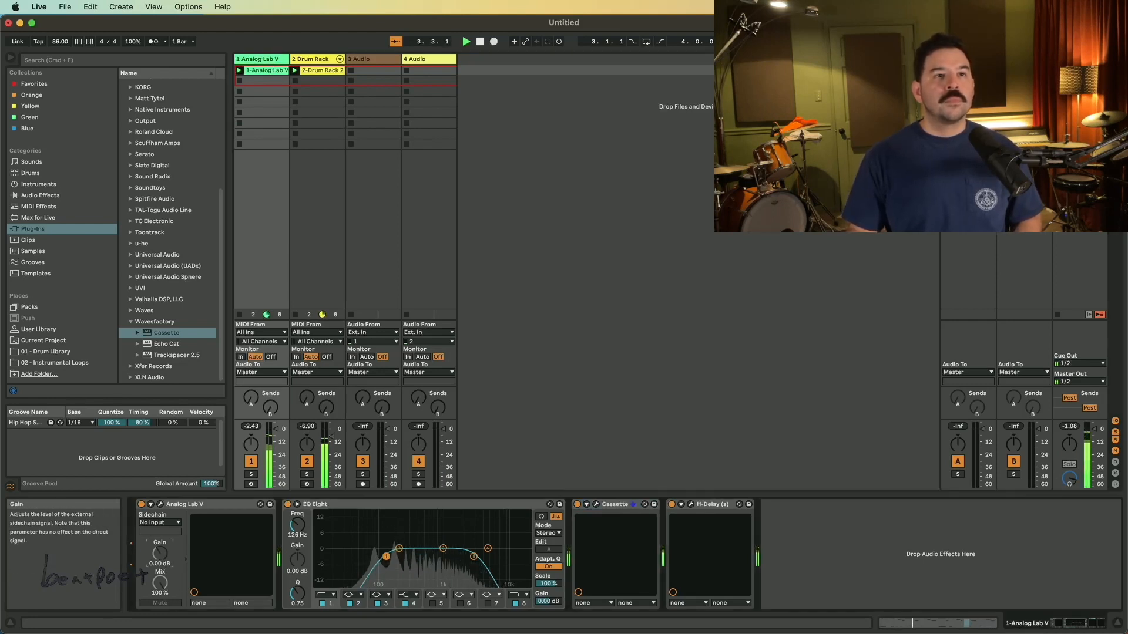
drag(160, 553, 159, 567)
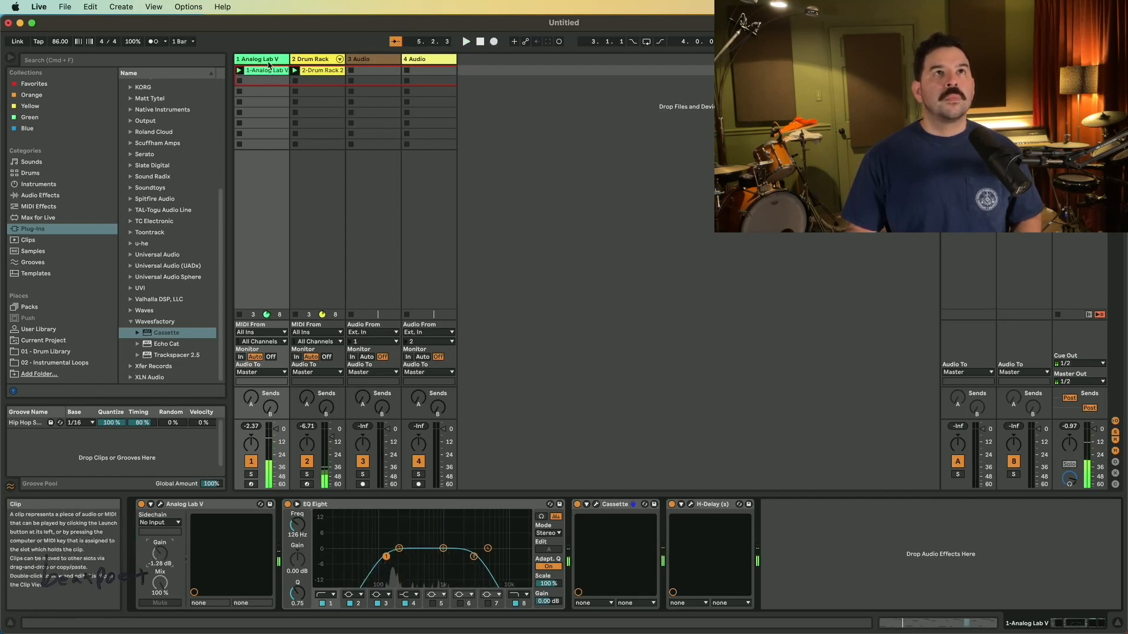
key(space)
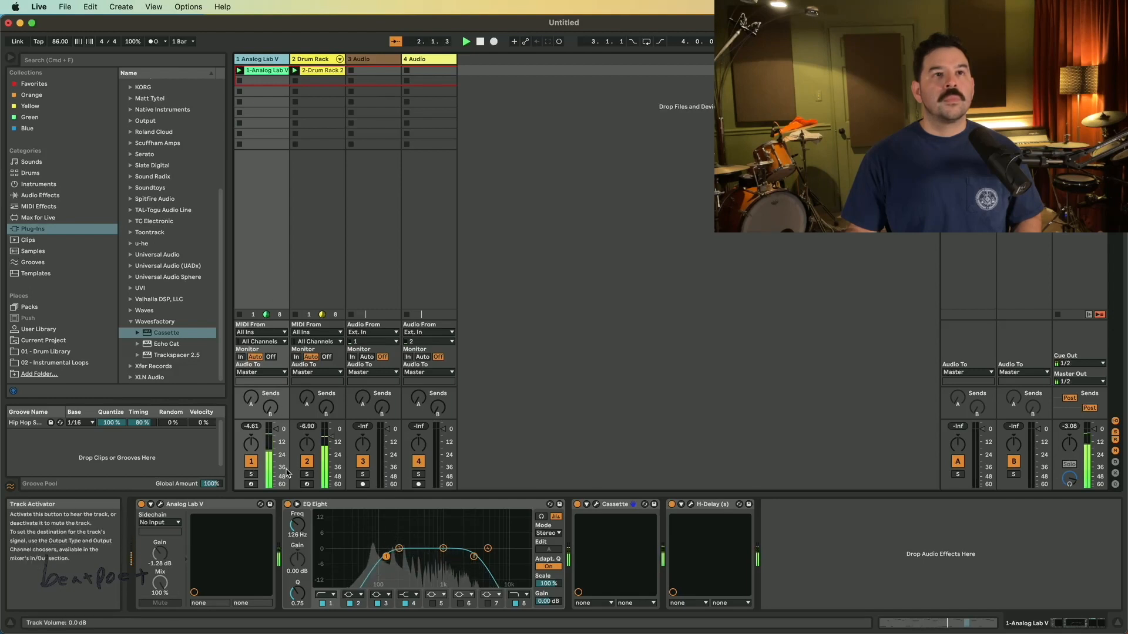
Step: Solo the Analog Lab V track, try its device mix, lower the track volume to about -4.0 dB, and turn solo off
click(251, 474)
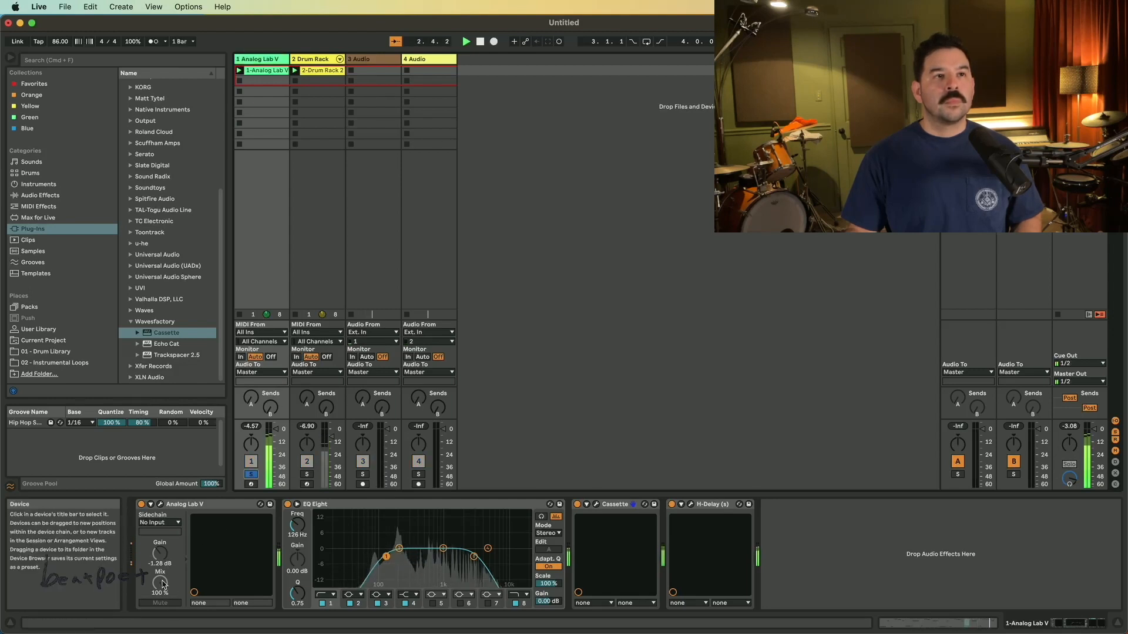
drag(160, 584, 159, 605)
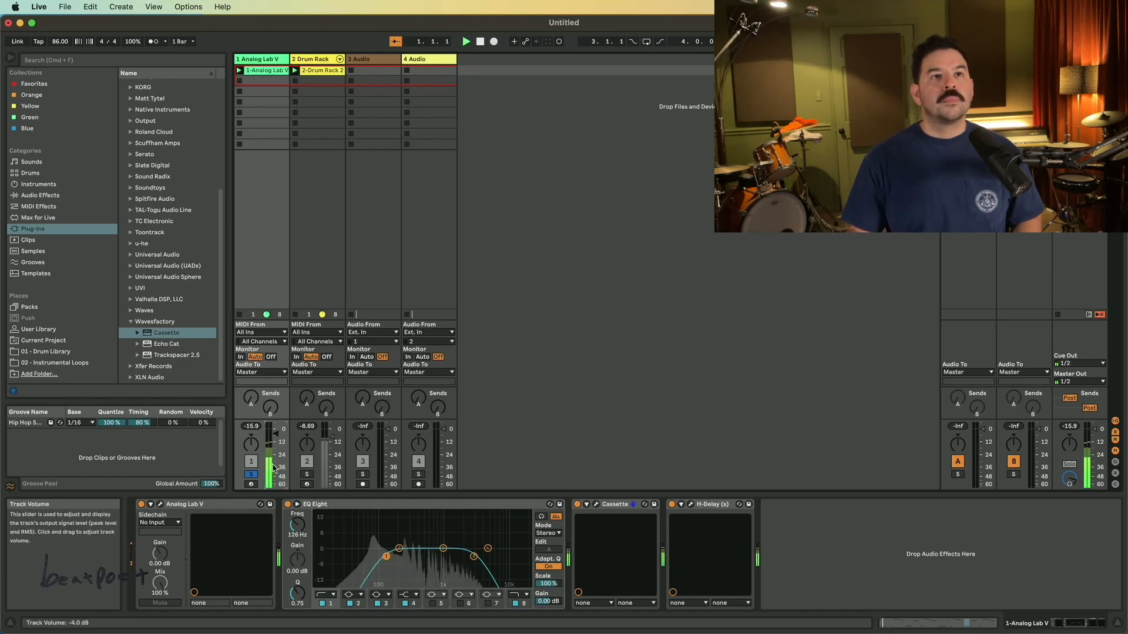
click(249, 475)
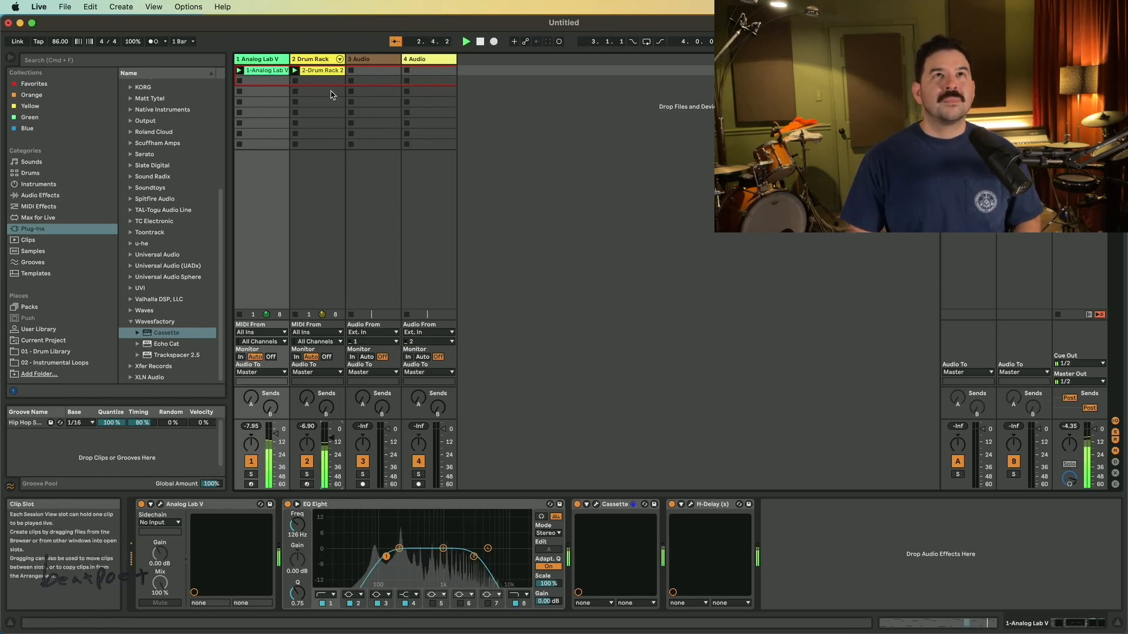
Step: Unfold the Drum Rack track's individual chains in the mixer and briefly solo the C1 Kick_9 chain
click(328, 60)
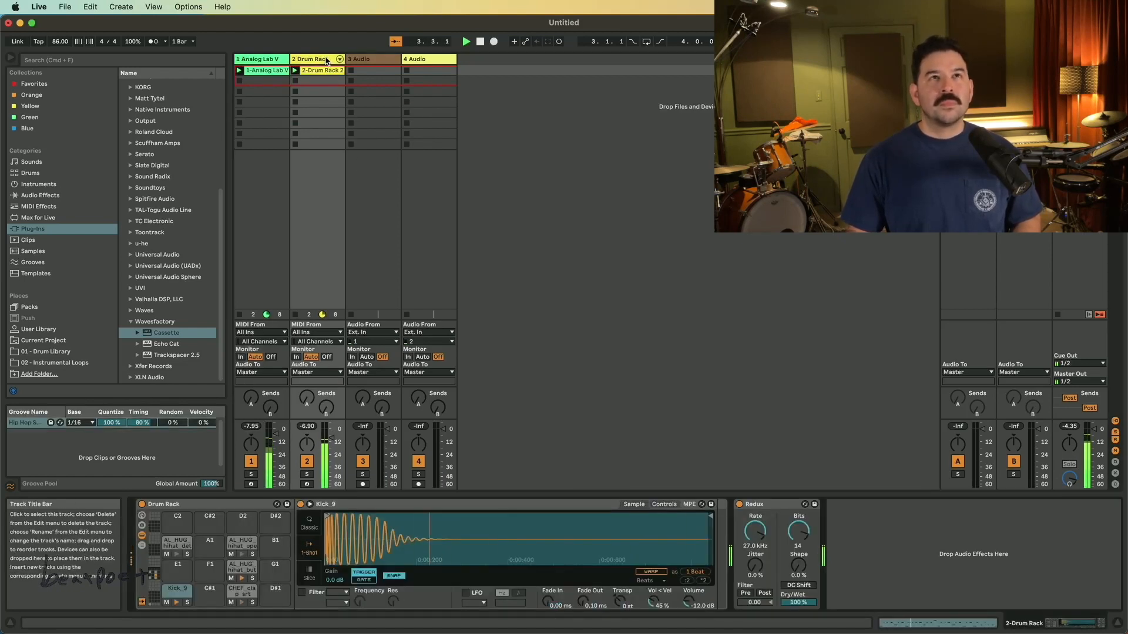
click(340, 59)
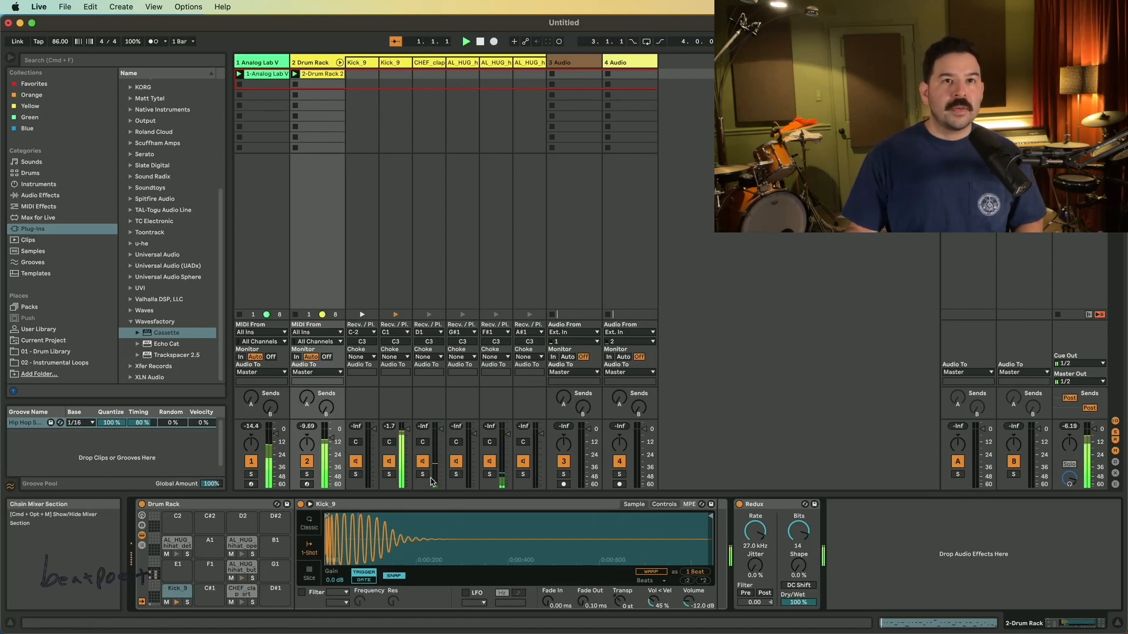
click(388, 474)
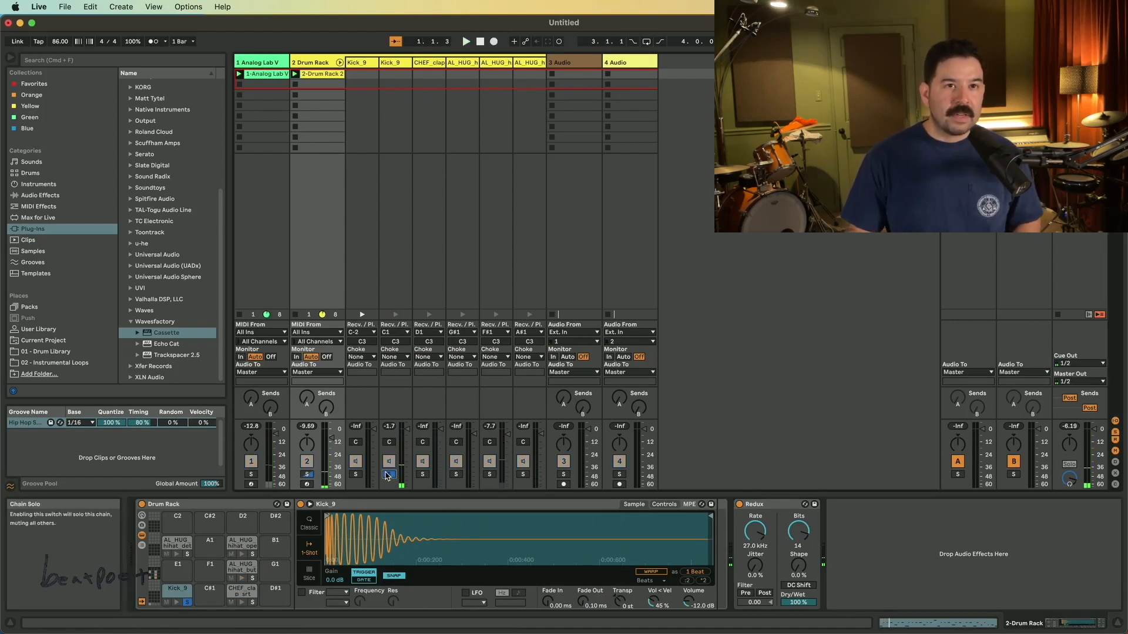
click(389, 475)
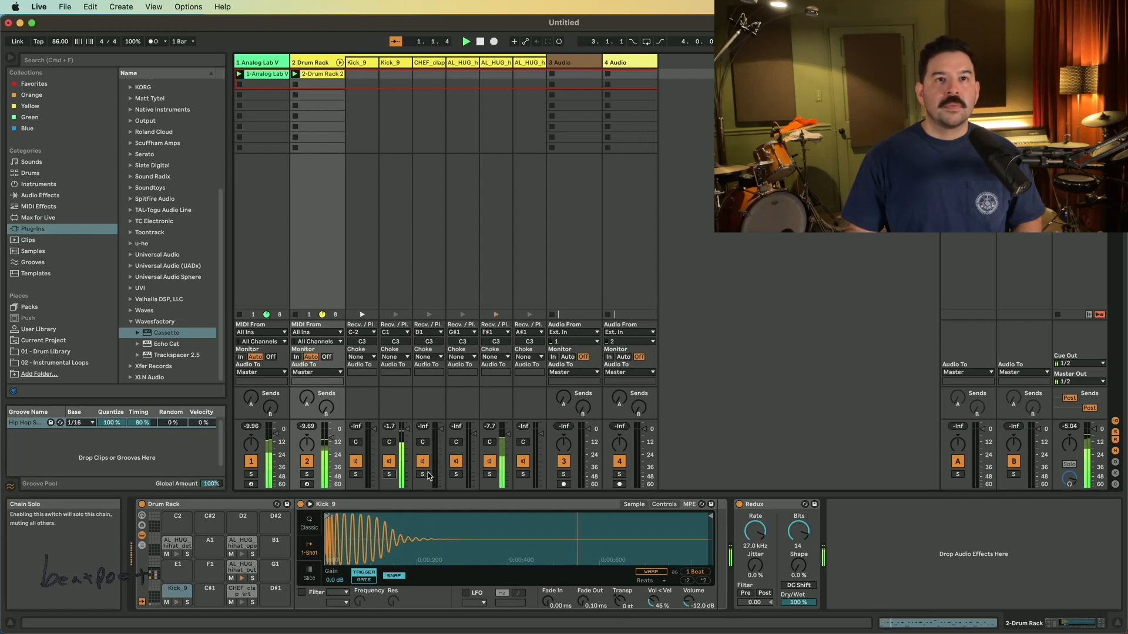
Step: Solo the AL_HUG_hihat_butcher chain and add Redux to it with rate 23.9 kHz, 15 bits and 9.1% jitter
click(489, 475)
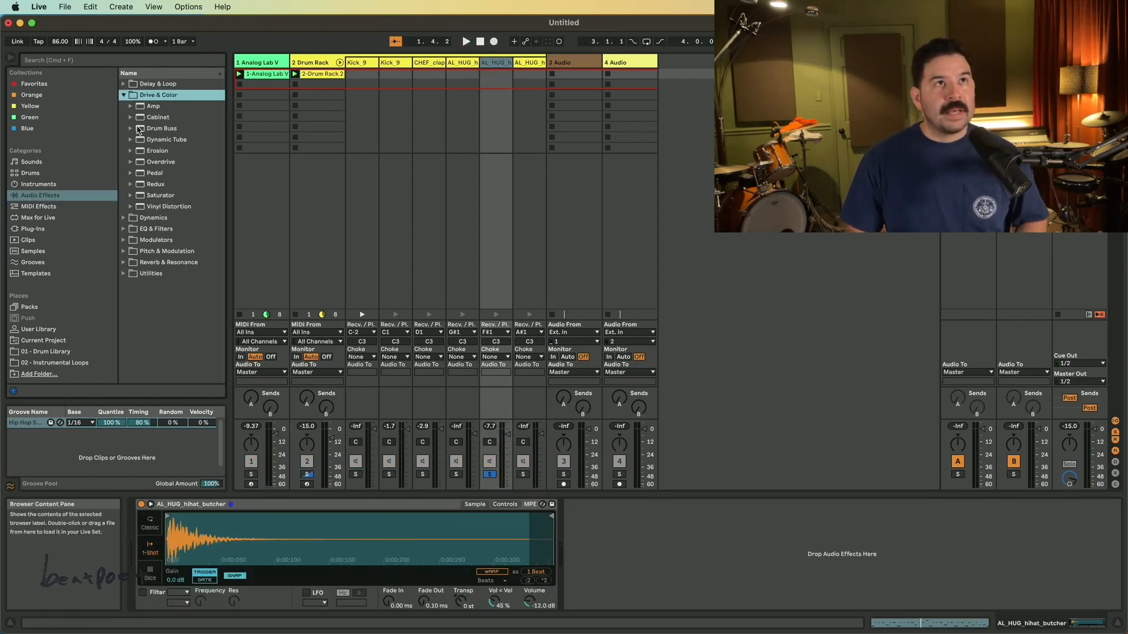
drag(135, 185, 585, 546)
key(space)
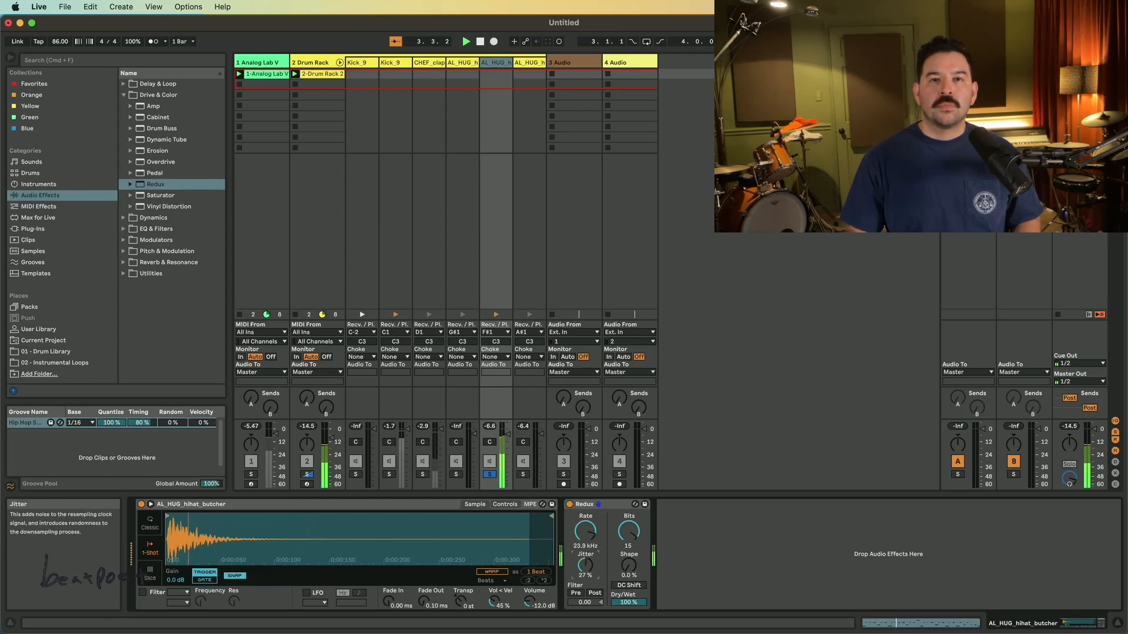
drag(586, 565, 586, 567)
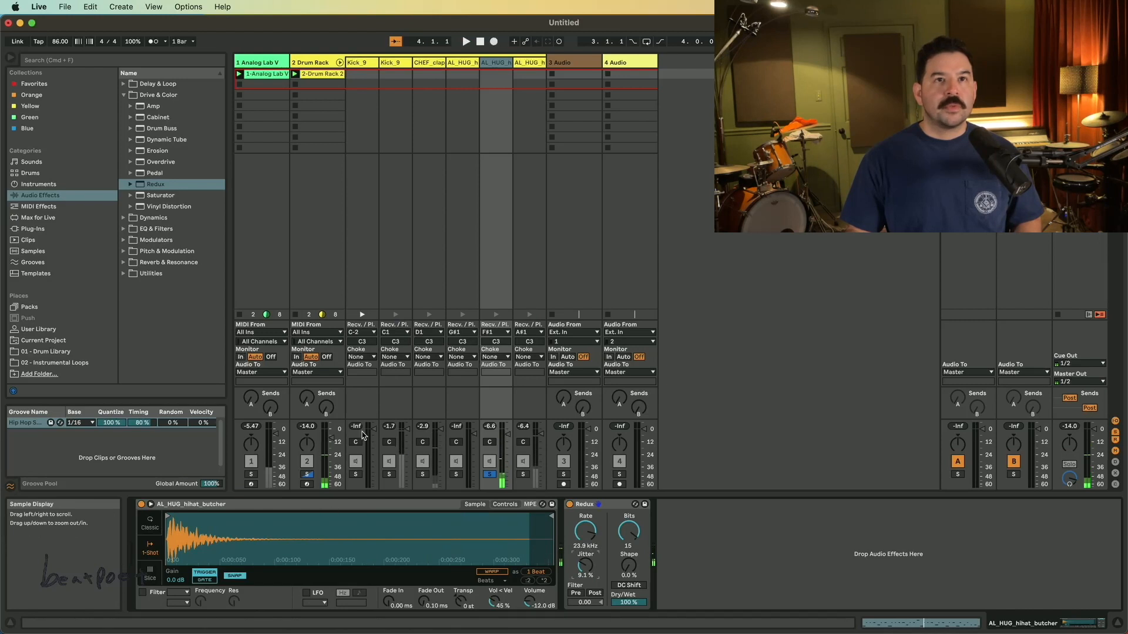
Step: Turn off the hi-hat chain's solo and raise its Redux rate to 27.0 kHz while the full beat plays
click(489, 475)
key(space)
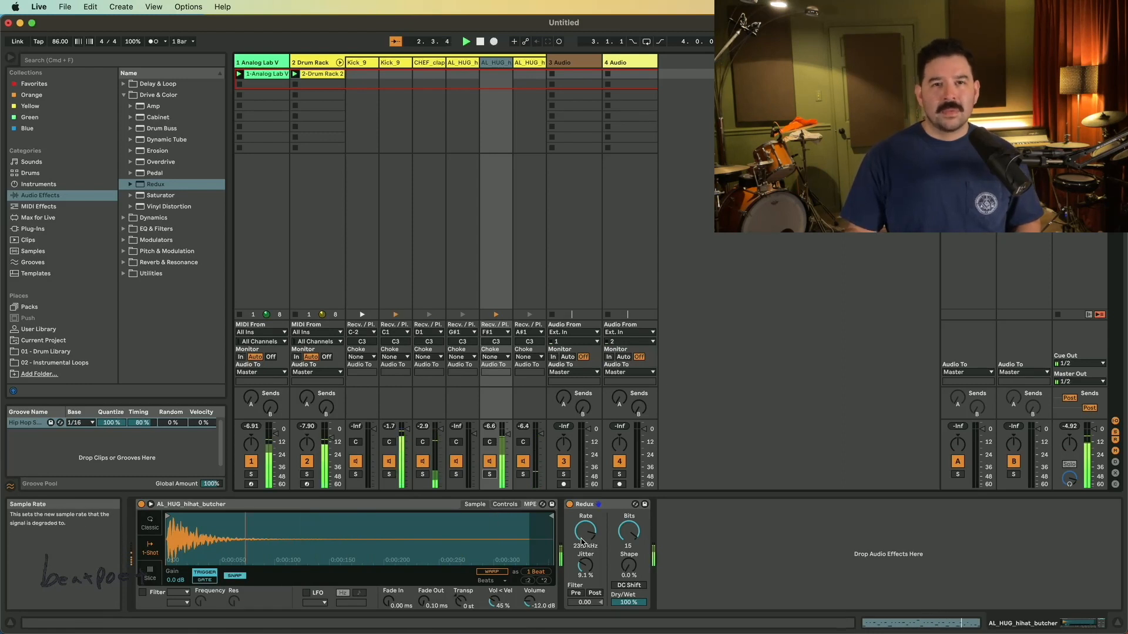
drag(584, 541, 583, 528)
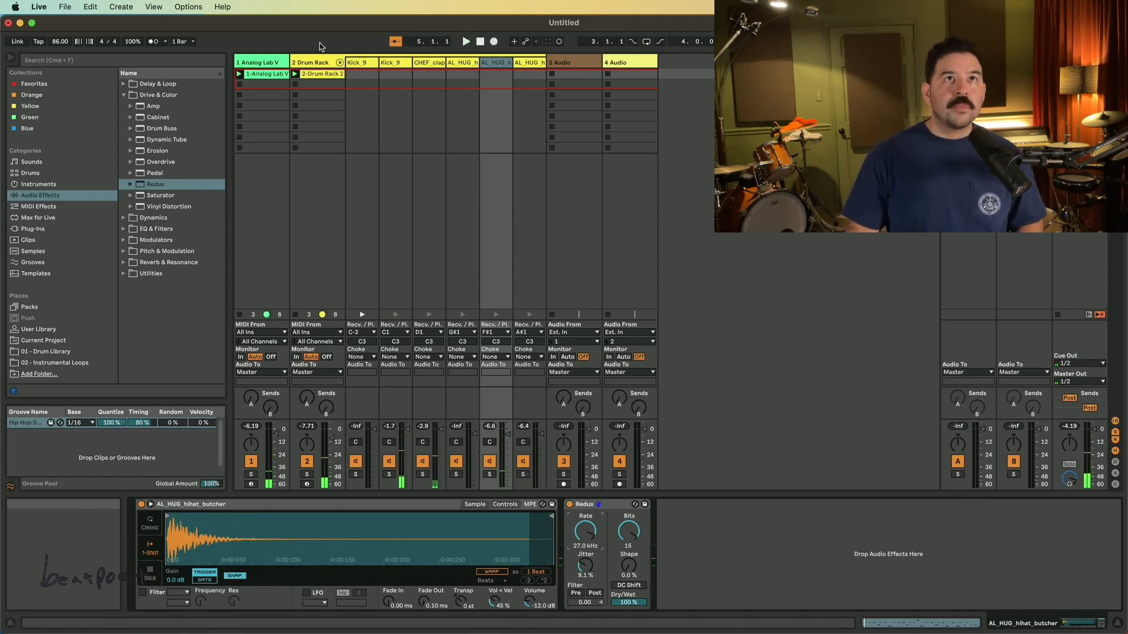
Step: Load the Valhalla DSP ValhallaRoom plug-in after Redux on the main Drum Rack track
click(320, 61)
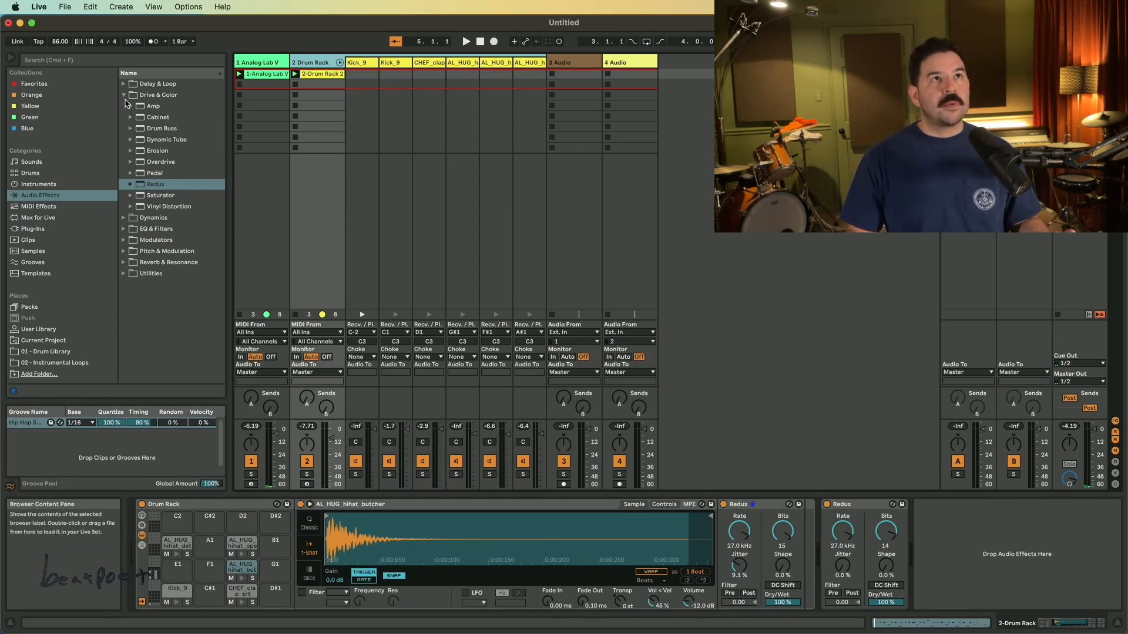
click(124, 95)
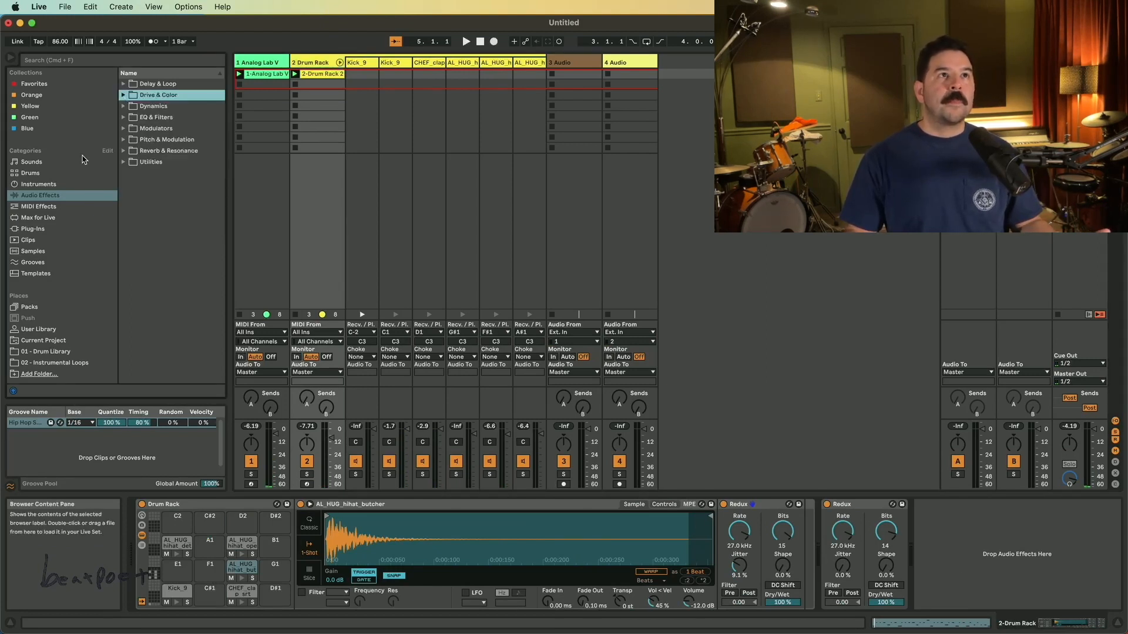
click(58, 263)
click(64, 221)
click(64, 228)
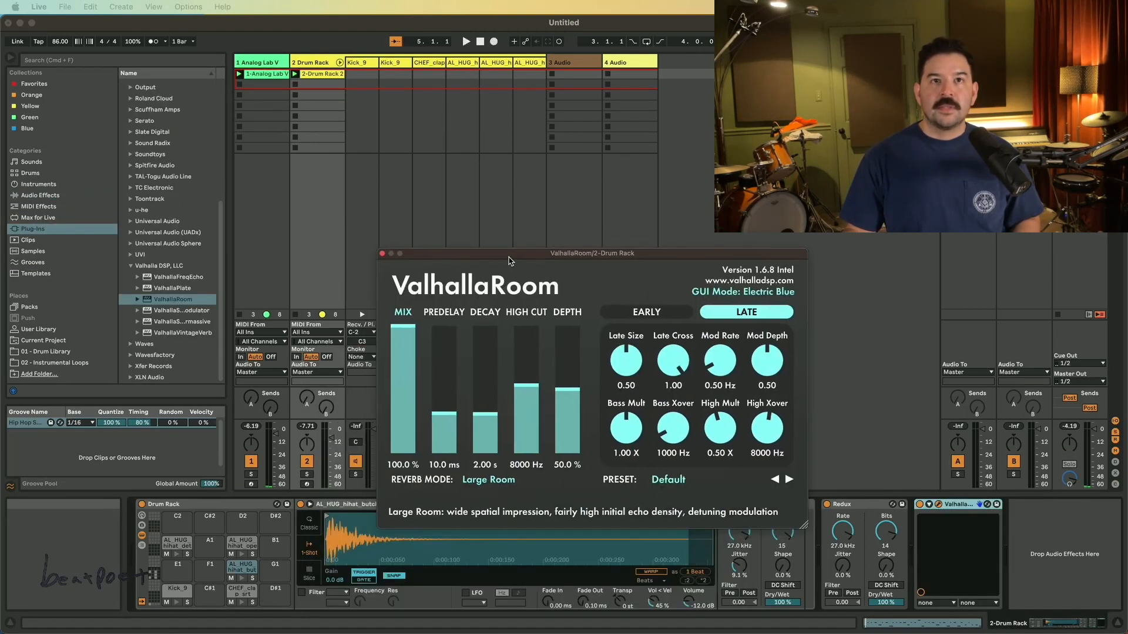
Step: Load the DarkShortAmbience preset in ValhallaRoom on the Drum Rack track and lower its mix while the beat plays
drag(441, 410, 419, 353)
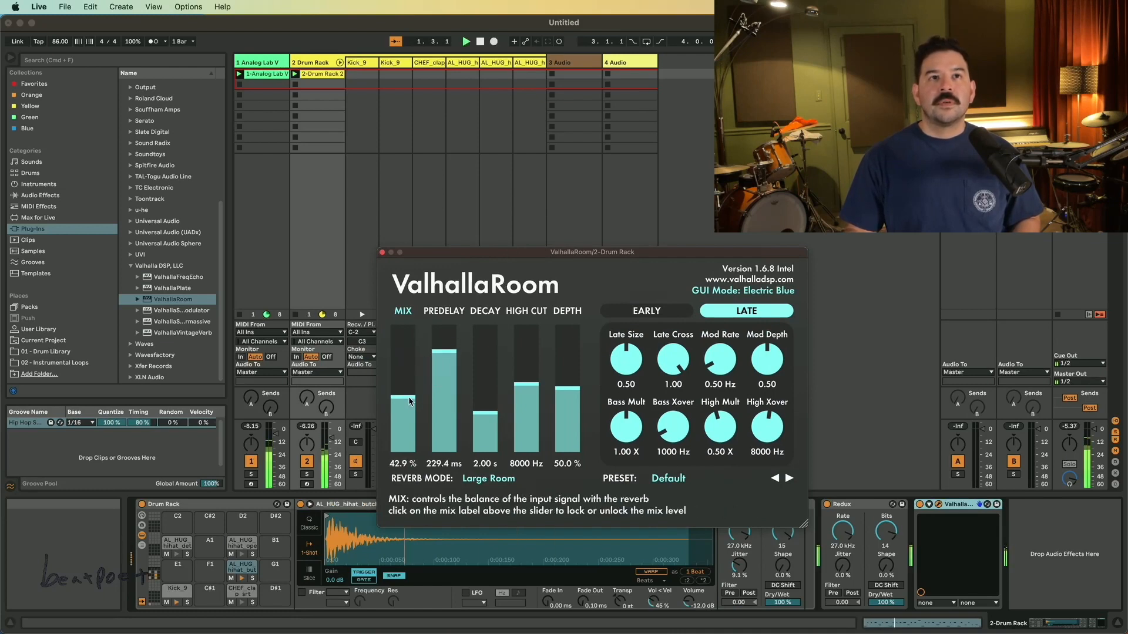
drag(409, 420, 410, 441)
click(685, 479)
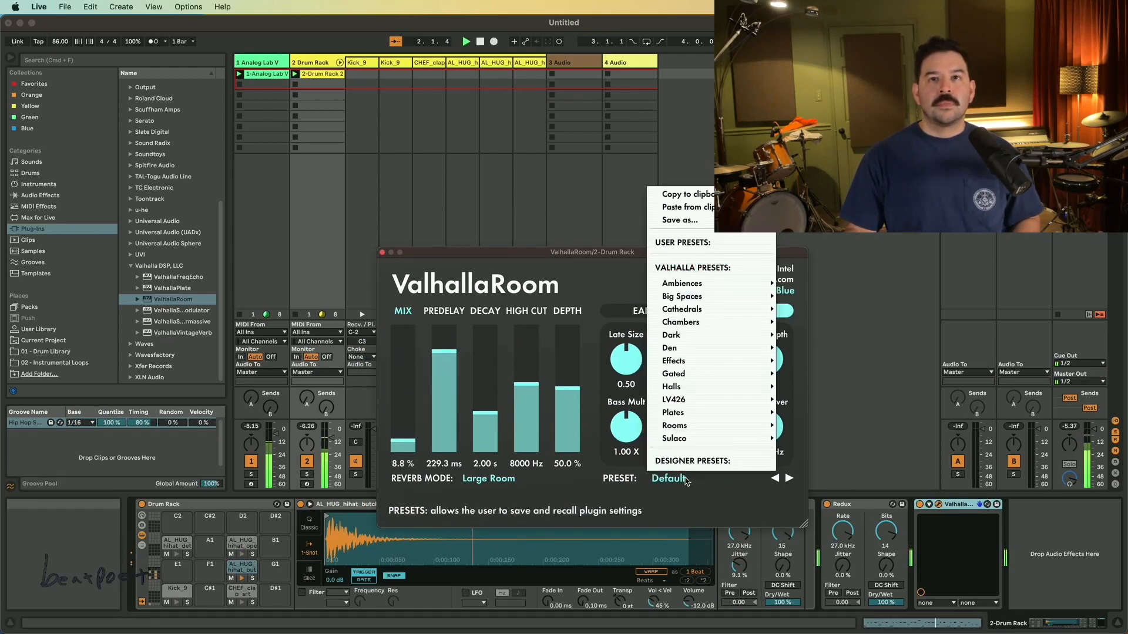
mouse_move(706, 330)
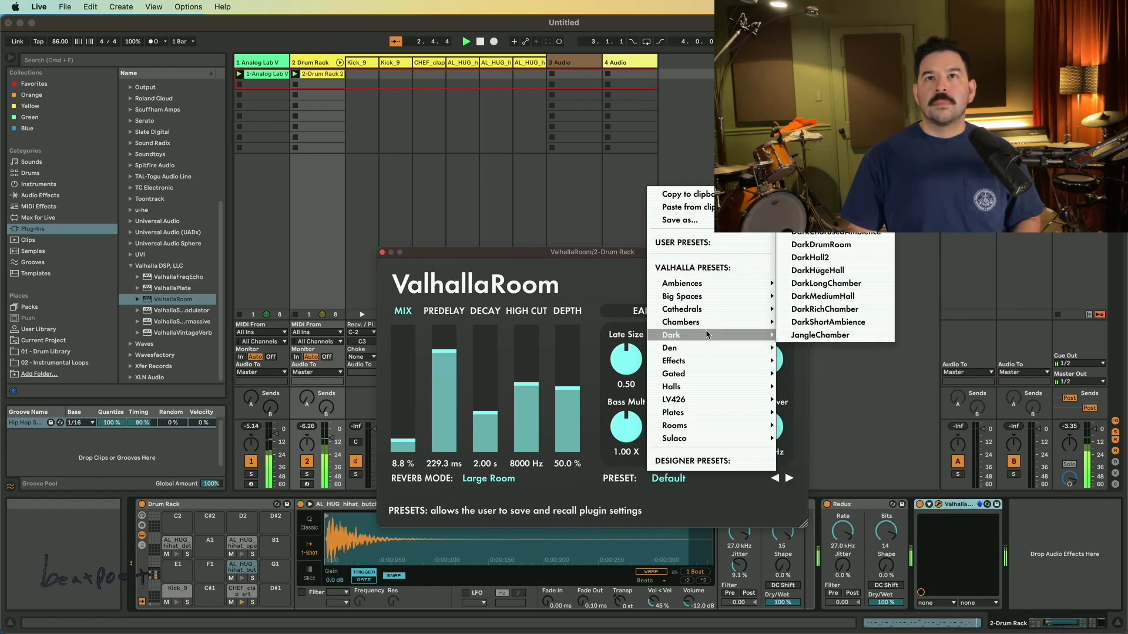
click(814, 324)
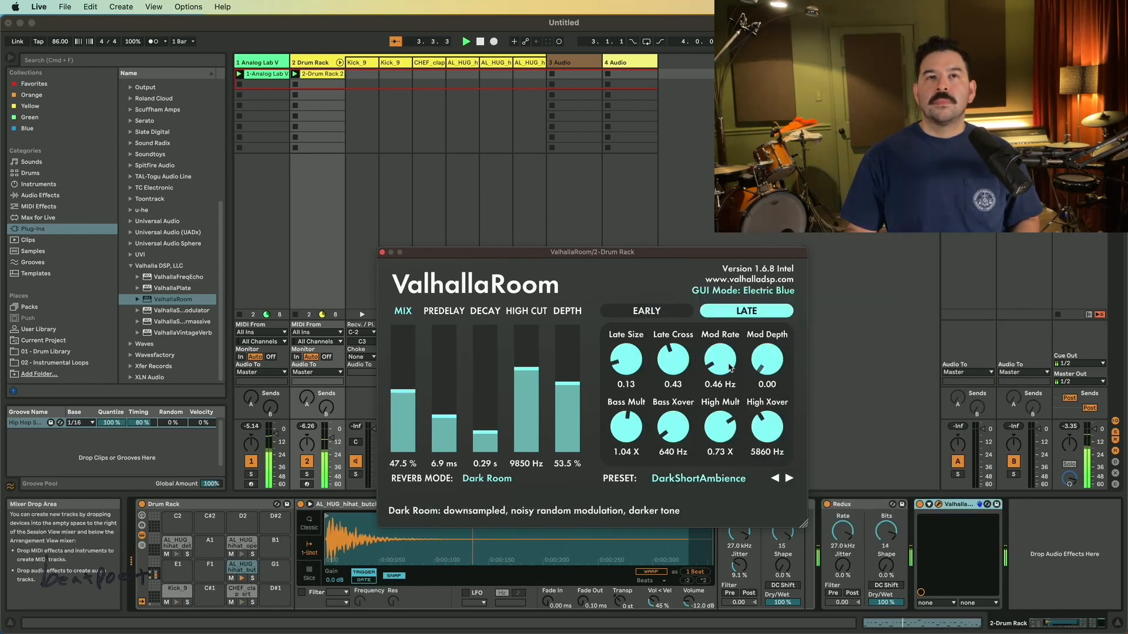
click(399, 428)
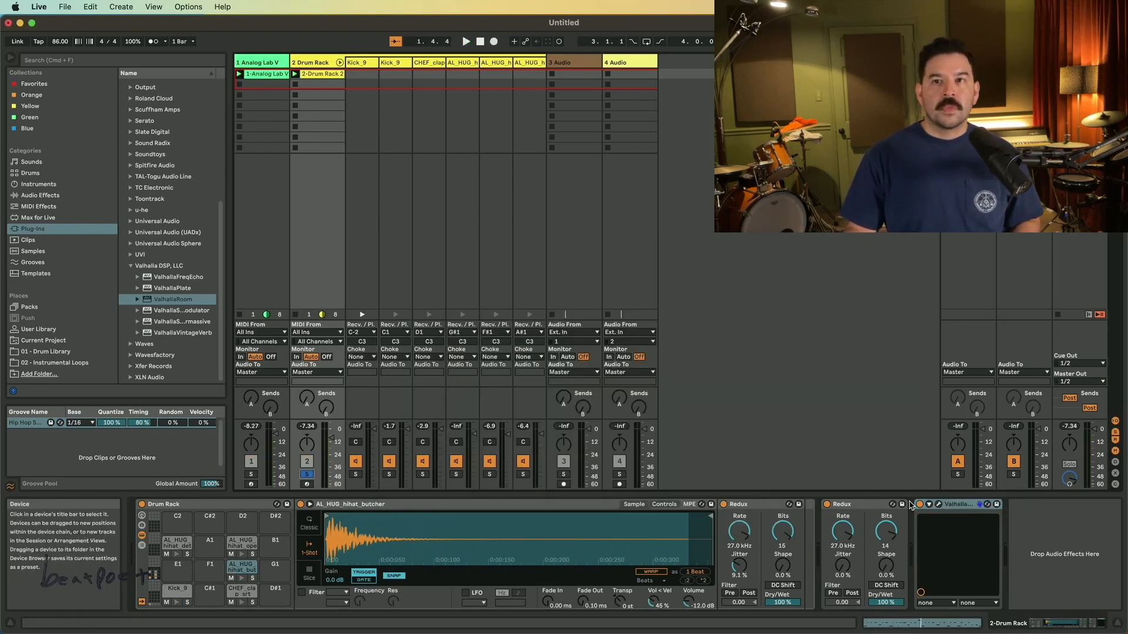
Step: Compare the soloed drums with ValhallaRoom bypassed and active, and turn off the Drum Rack track's solo
key(space)
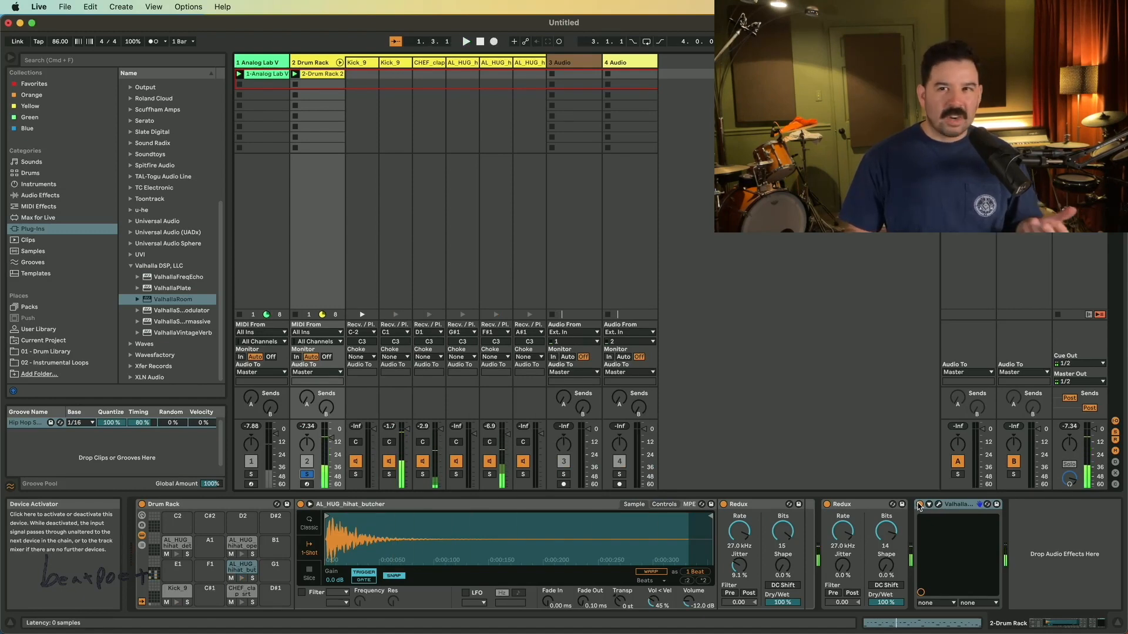
click(920, 505)
key(space)
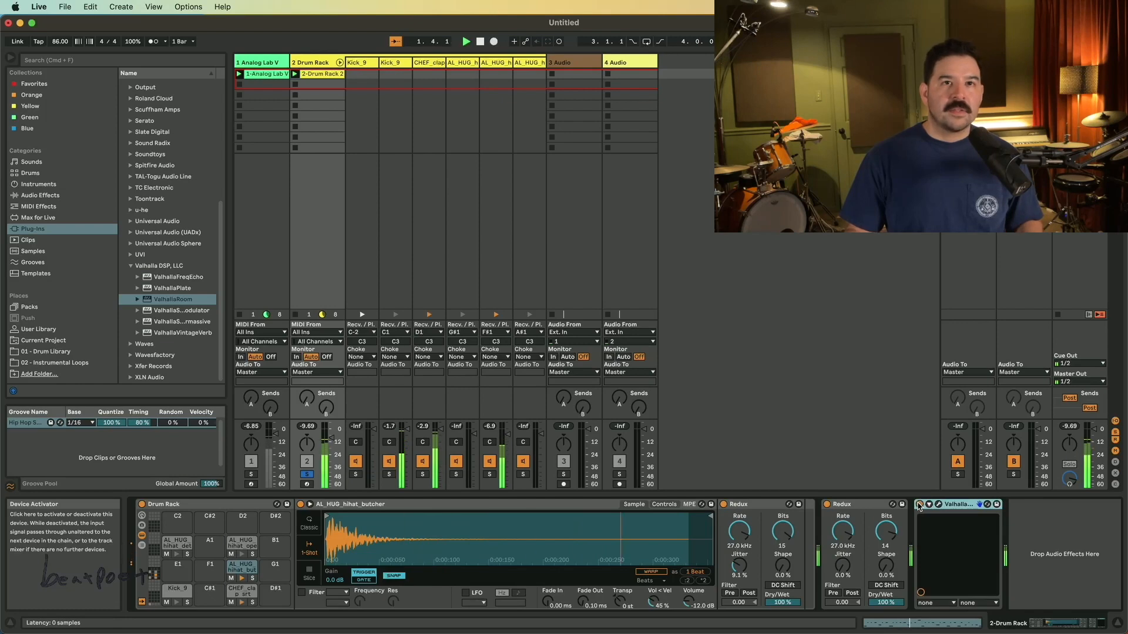
click(308, 473)
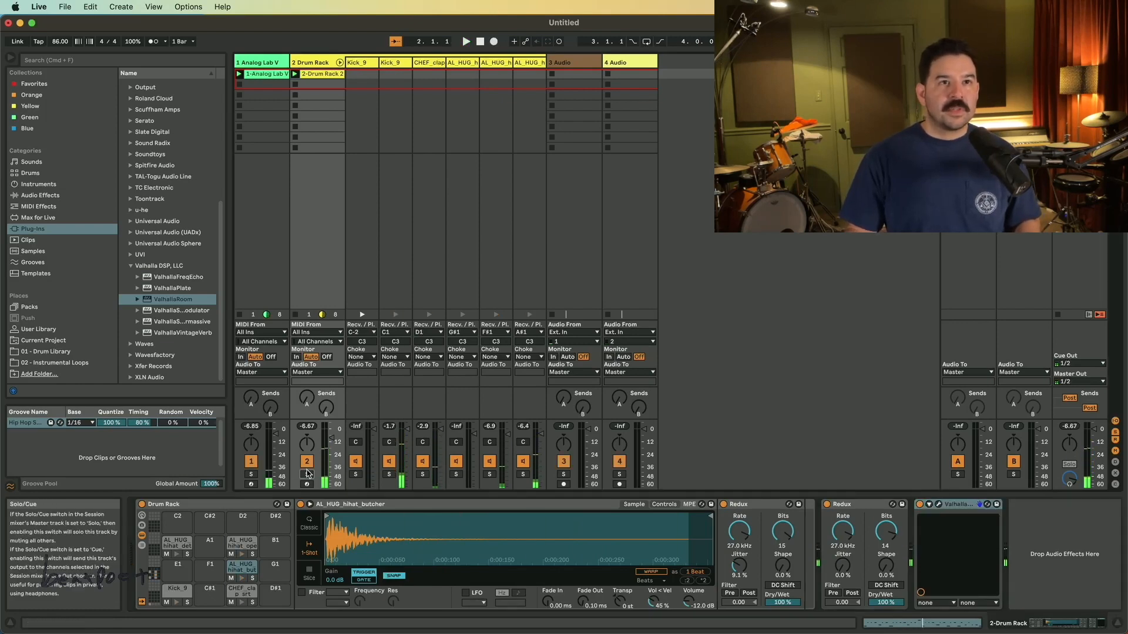
Step: Fold the Drum Rack track's chains and load Native Instruments Guitar Rig 6 FX onto the third audio track
click(339, 62)
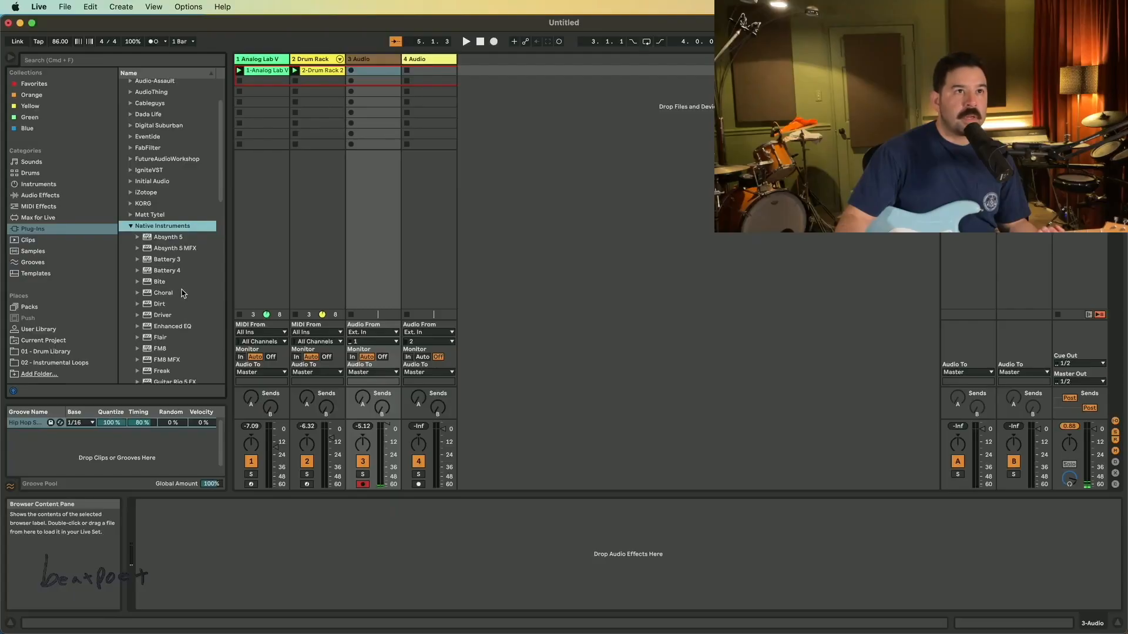
scroll(184, 293, down, 6)
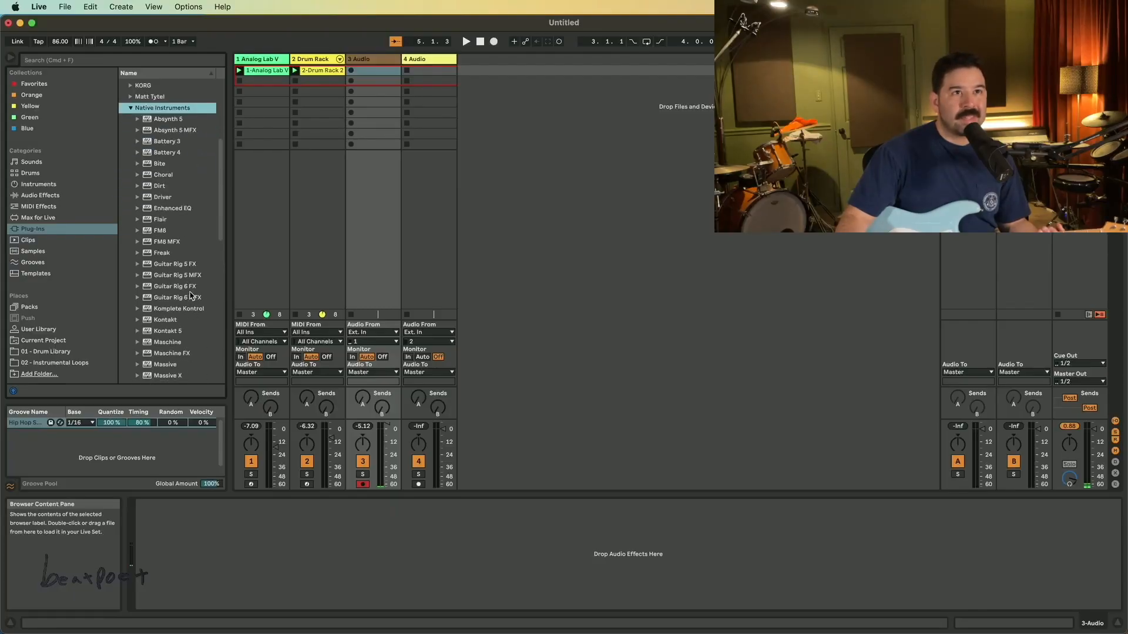
drag(190, 286, 382, 77)
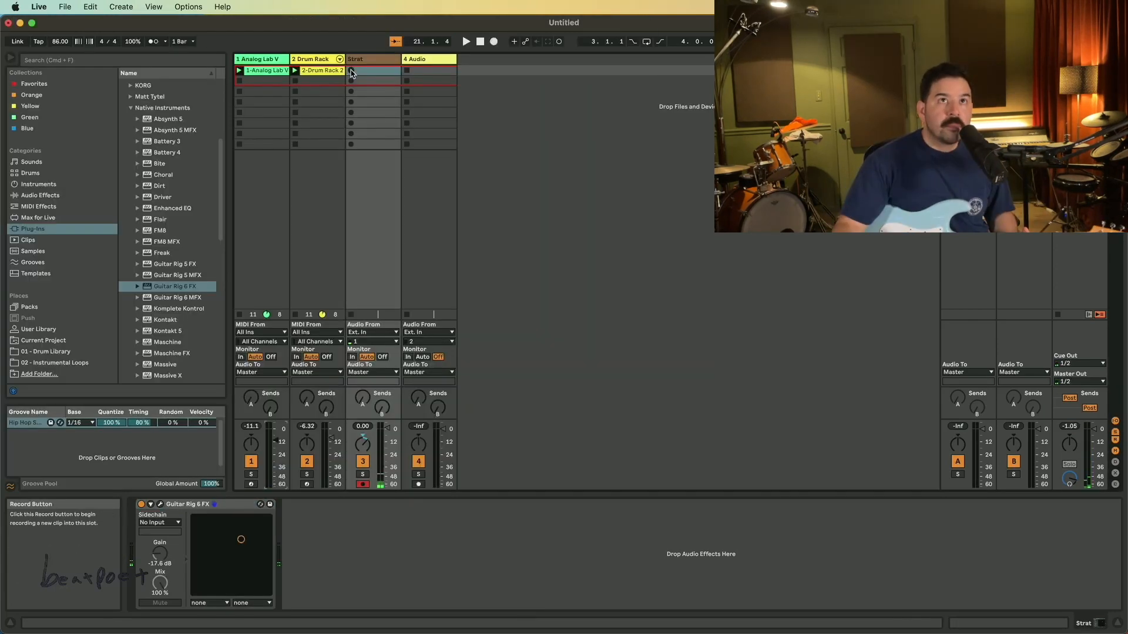
Step: Record a guitar take into the Strat track's first clip slot and disarm the track
click(350, 71)
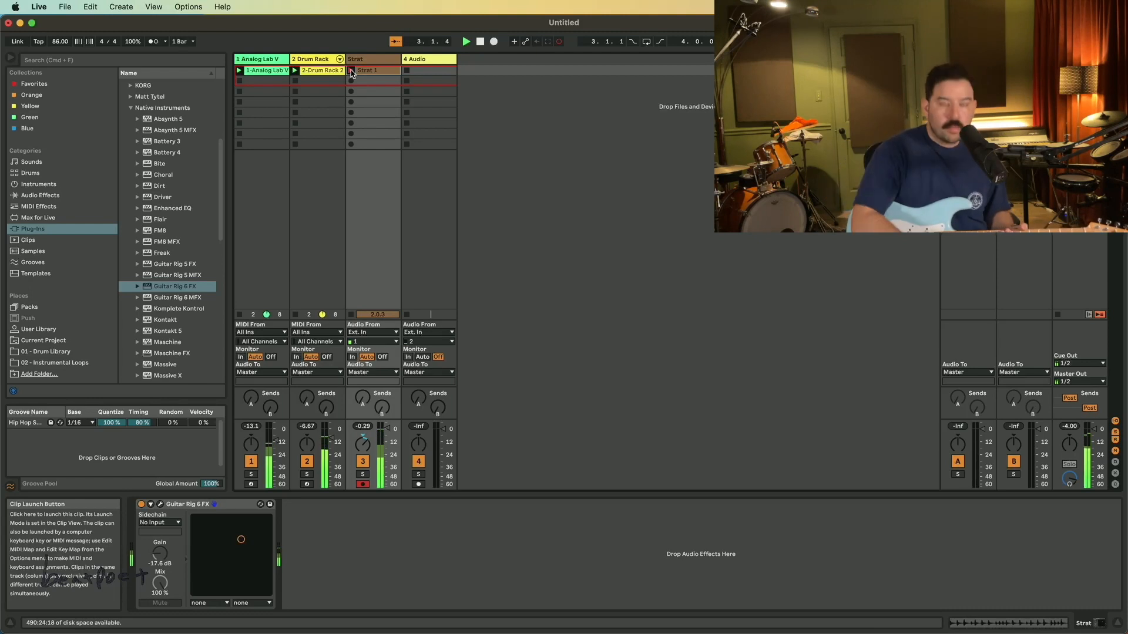
click(350, 70)
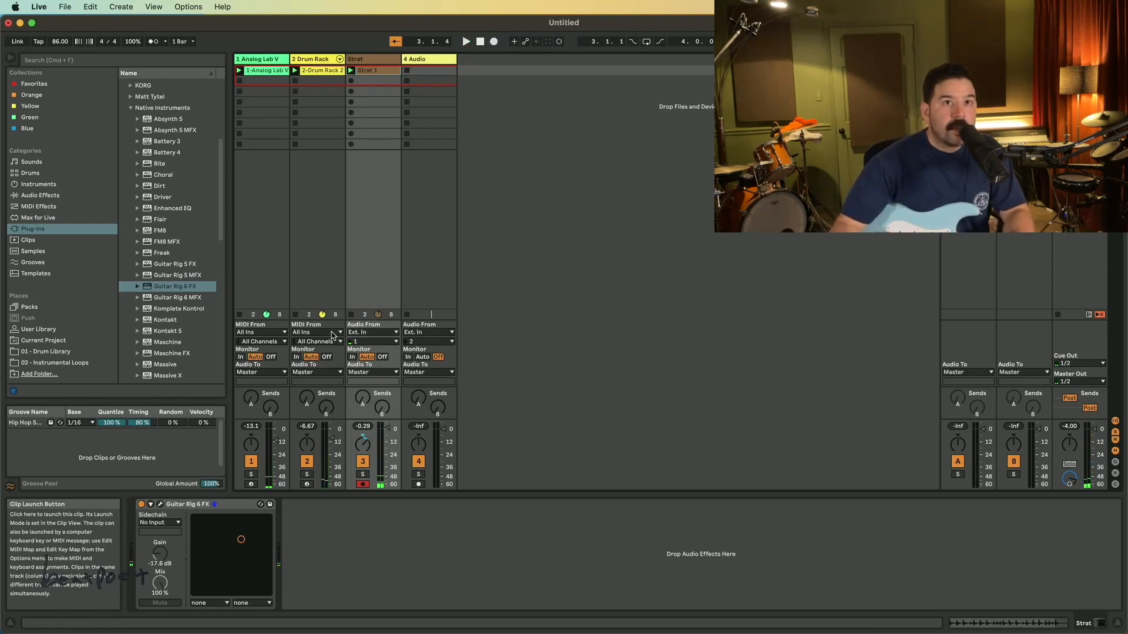
click(362, 485)
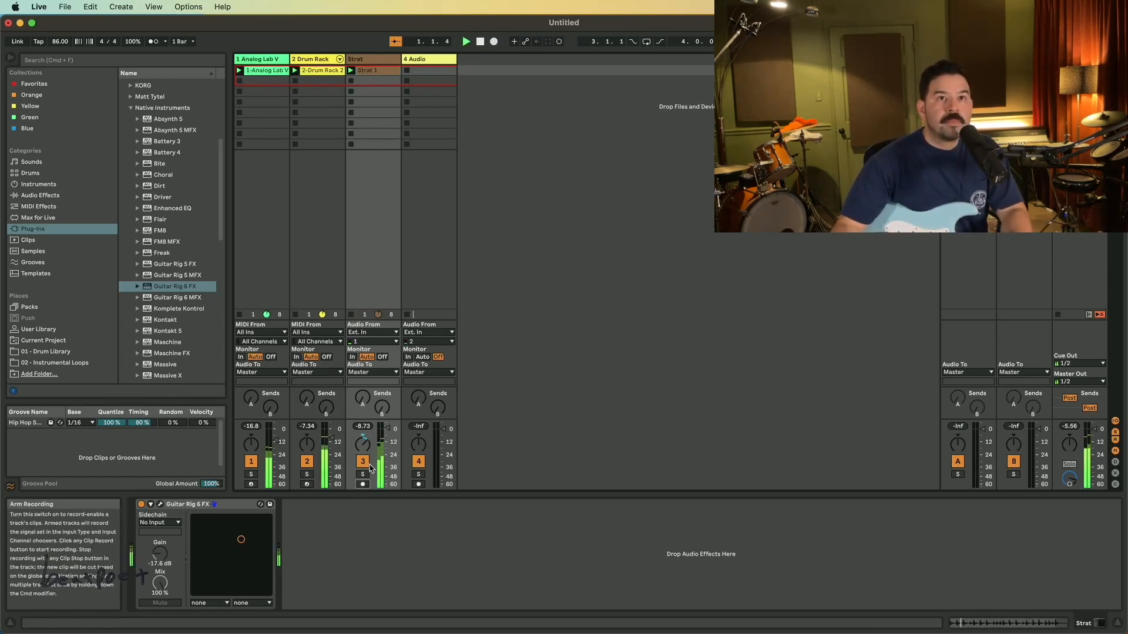
Step: Solo the Strat track and load XLN Audio's RC-20 Retro Color after Guitar Rig 6 FX
click(362, 475)
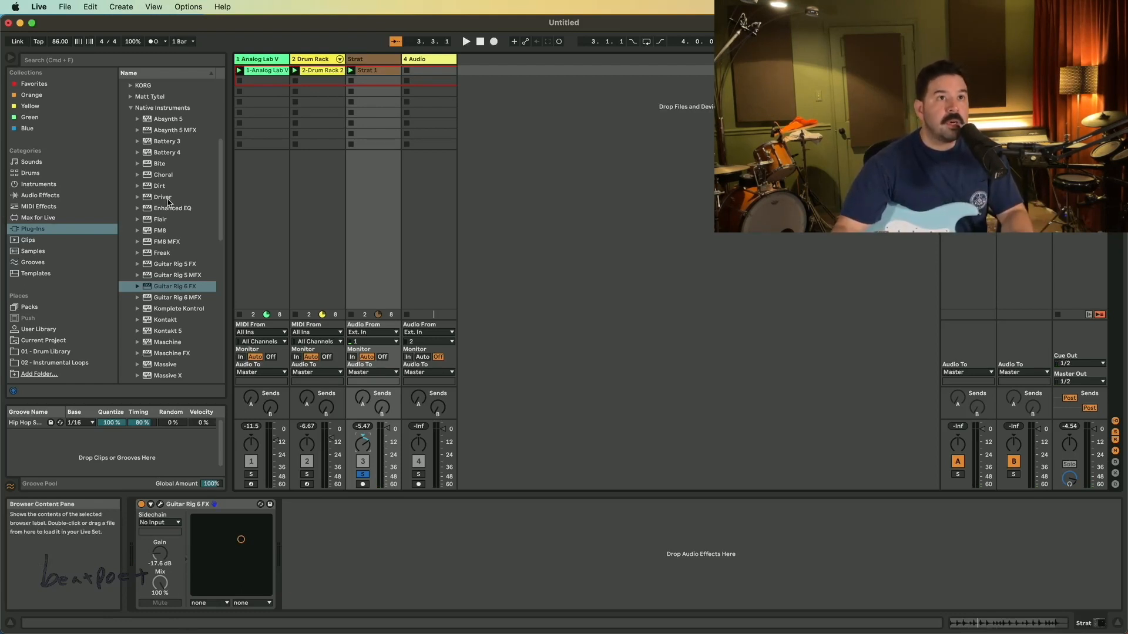
click(130, 106)
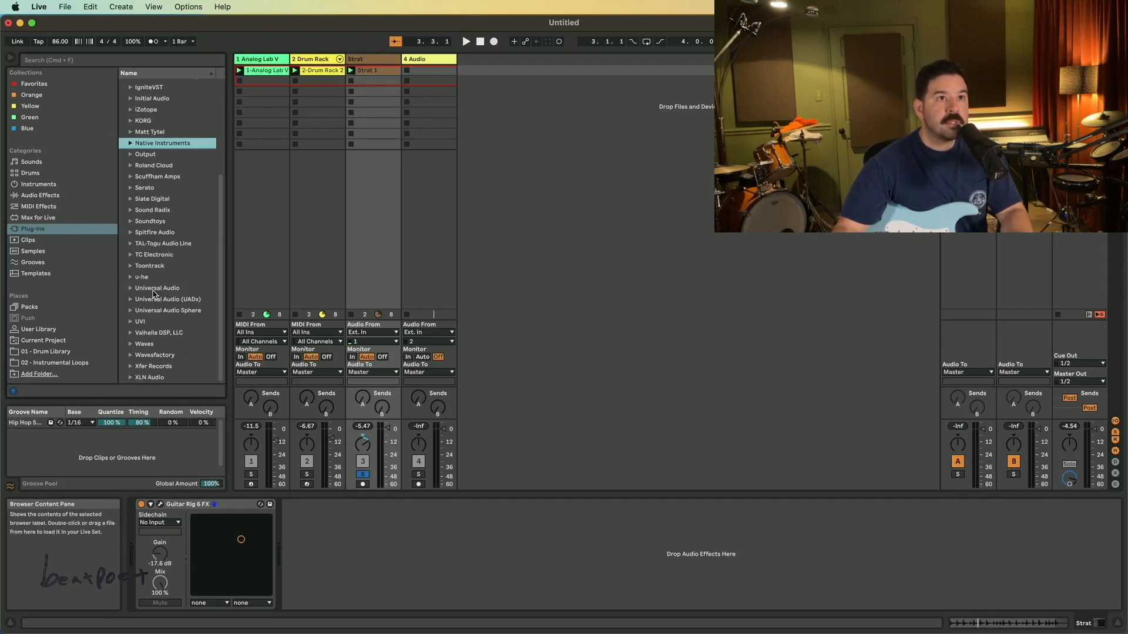
click(162, 378)
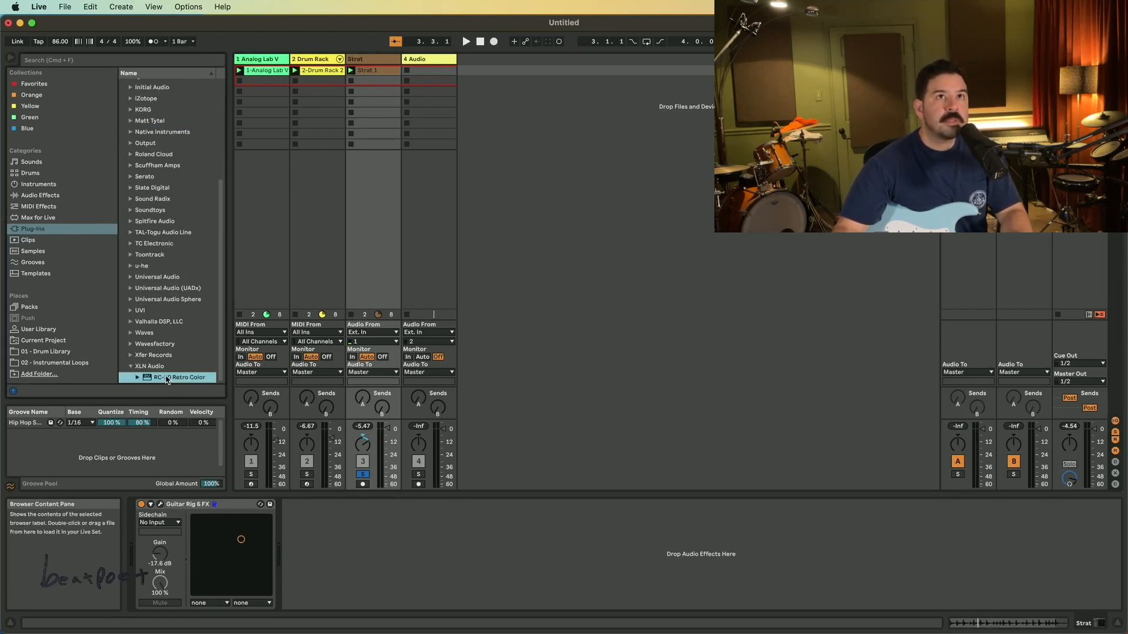
double_click(166, 377)
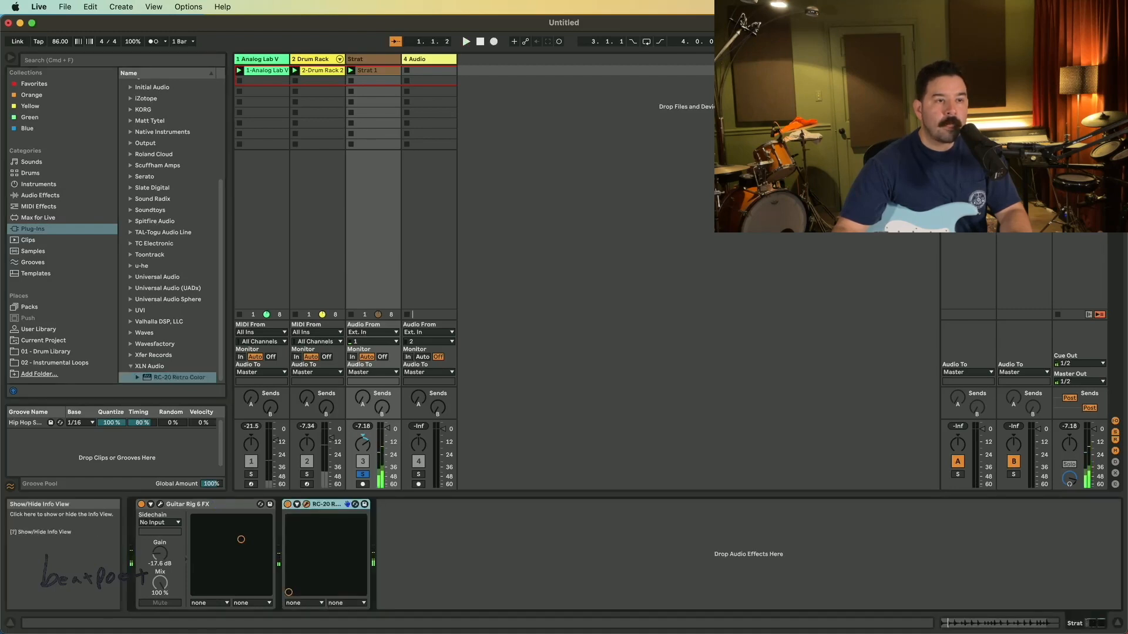
Step: Audition RC-20's User presets on the soloed guitar and load MF 2 class ab
click(551, 183)
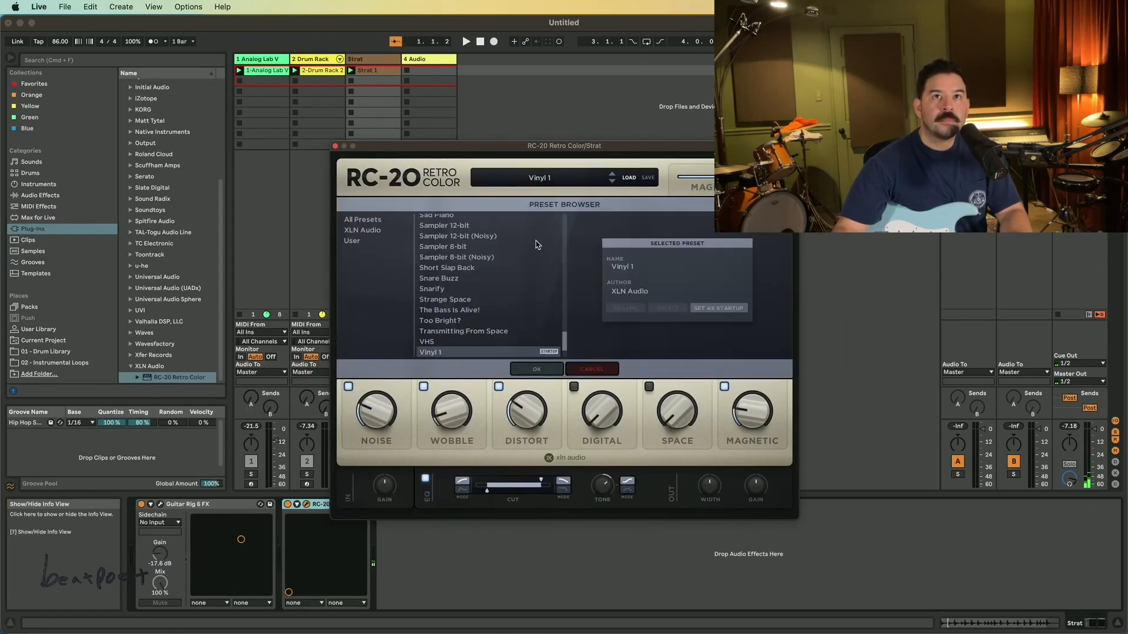
click(355, 241)
scroll(470, 276, down, 5)
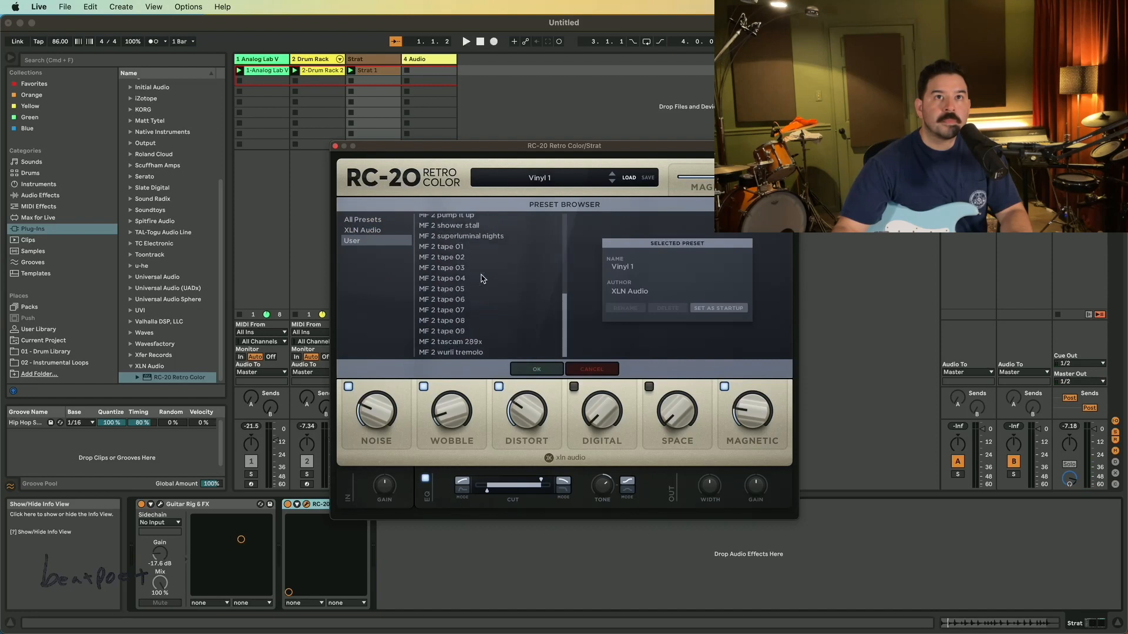
click(481, 279)
click(476, 322)
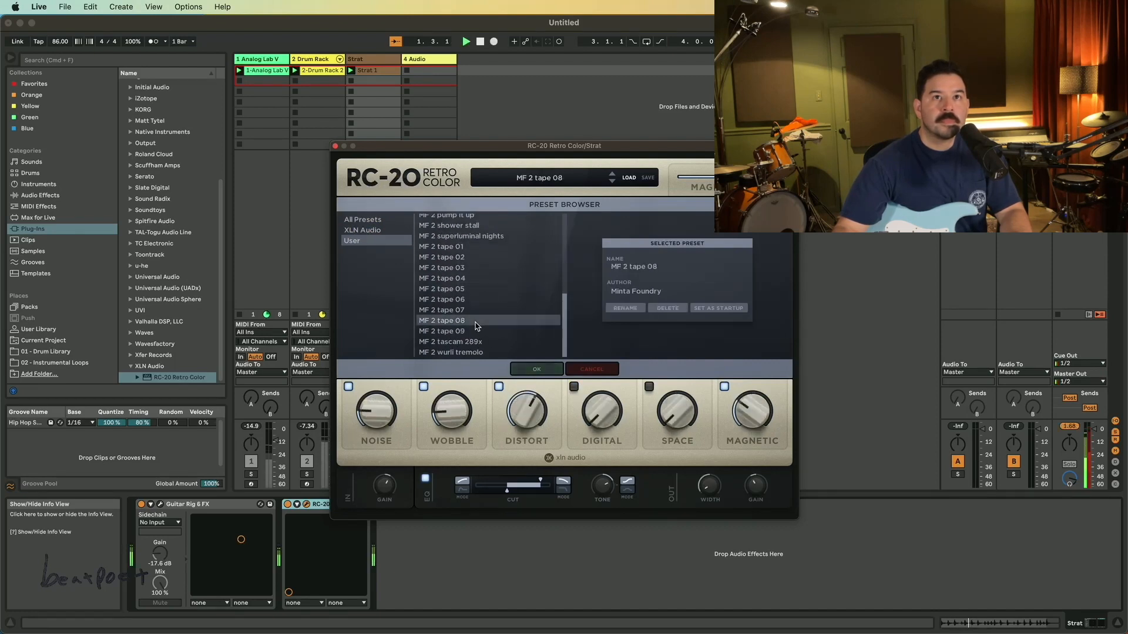
click(480, 343)
click(476, 352)
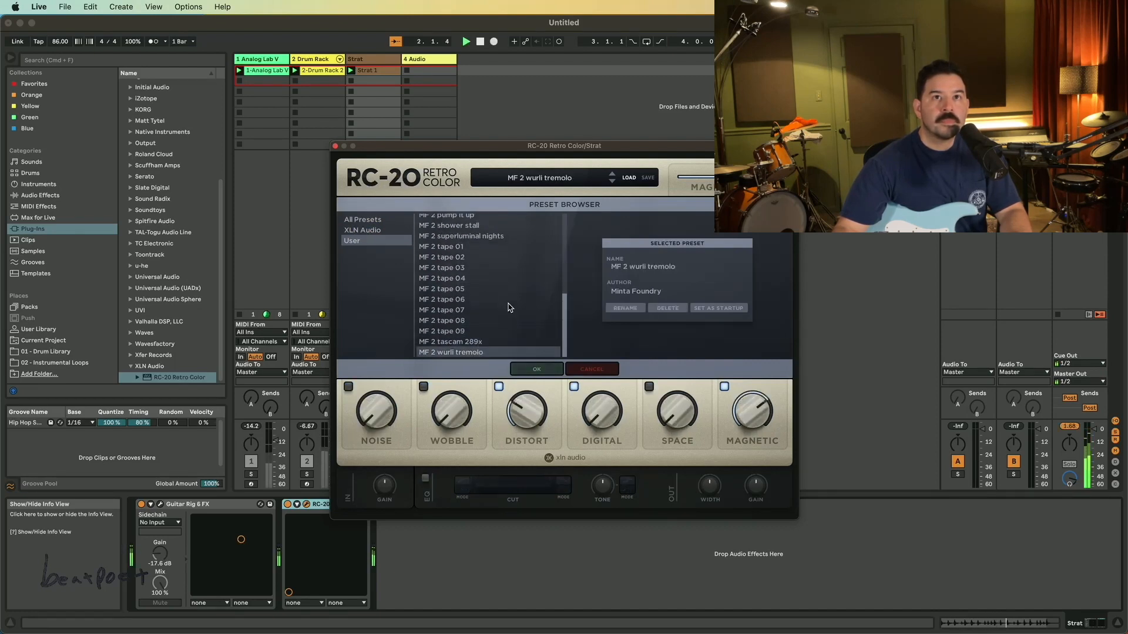
scroll(505, 329, up, 10)
click(500, 283)
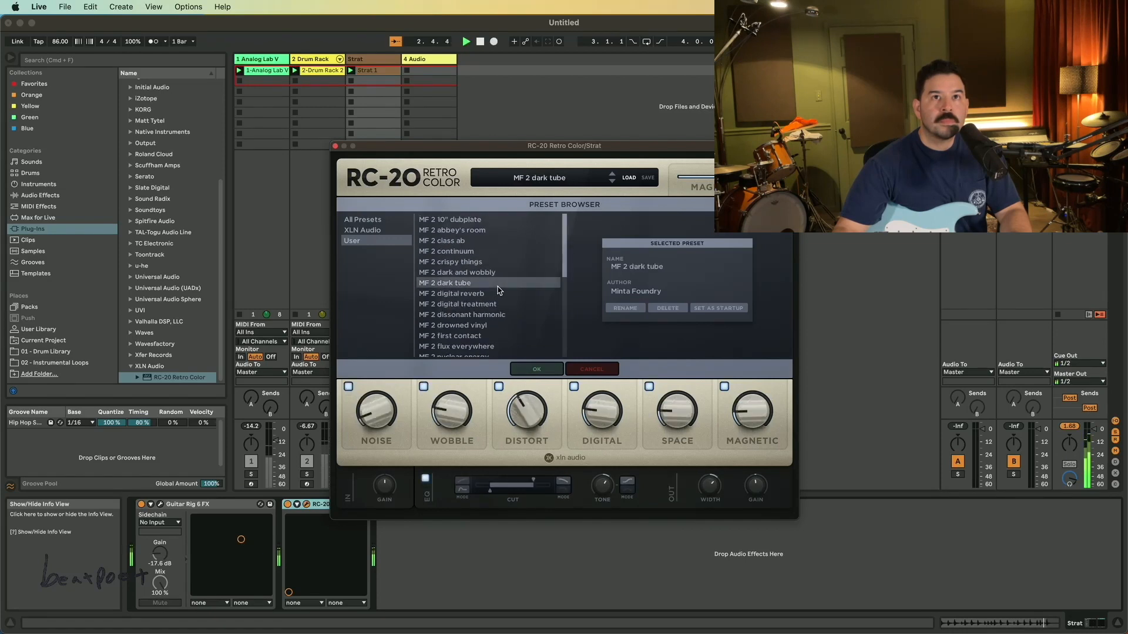
click(502, 263)
click(503, 251)
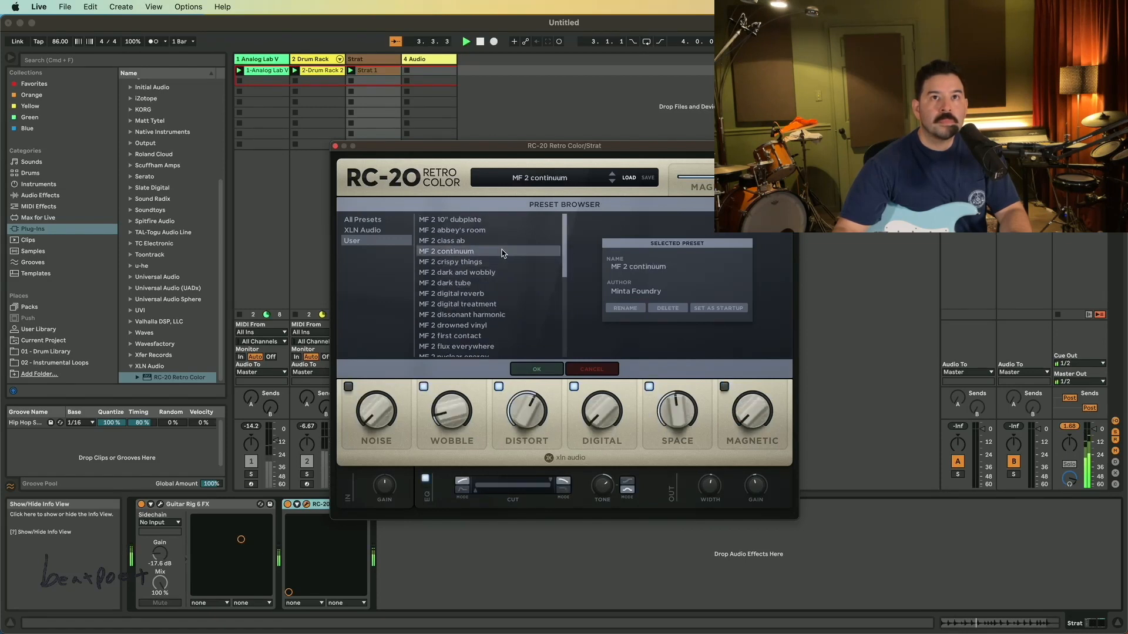
click(504, 241)
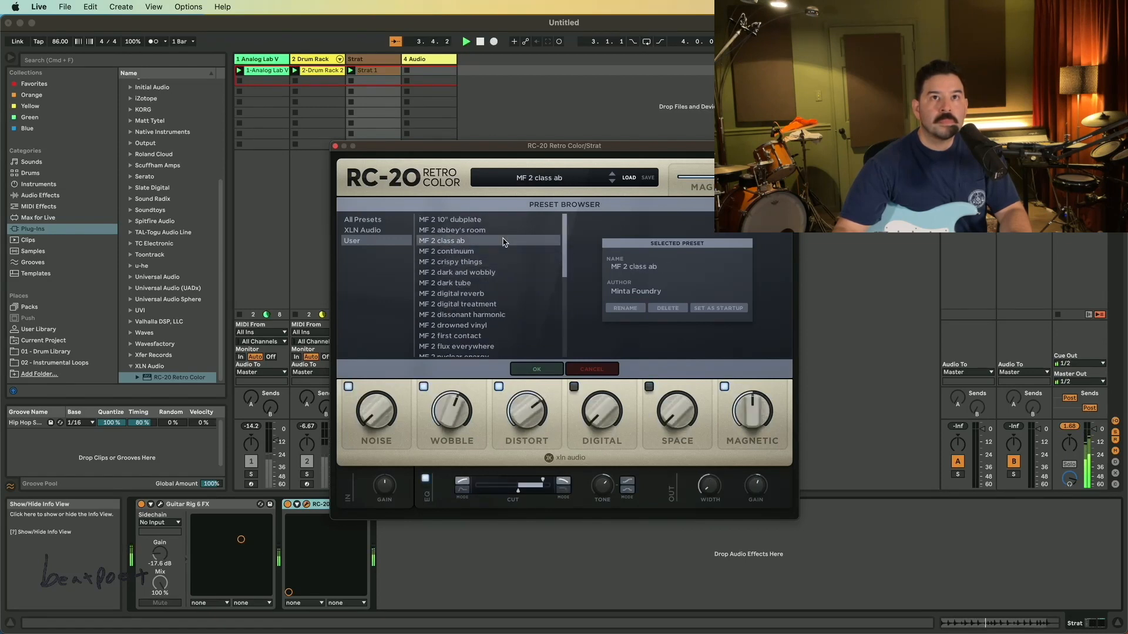
click(536, 370)
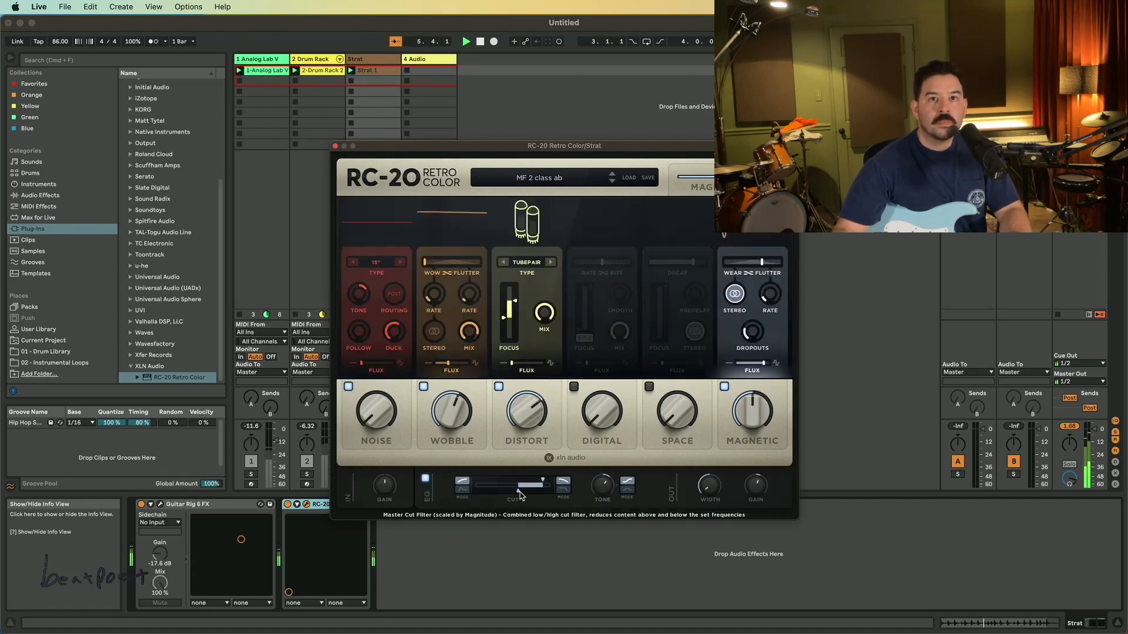
Step: Lower RC-20's low-cut frequency, reduce Wobble to 27%, and close the plug-in window
drag(518, 491, 506, 498)
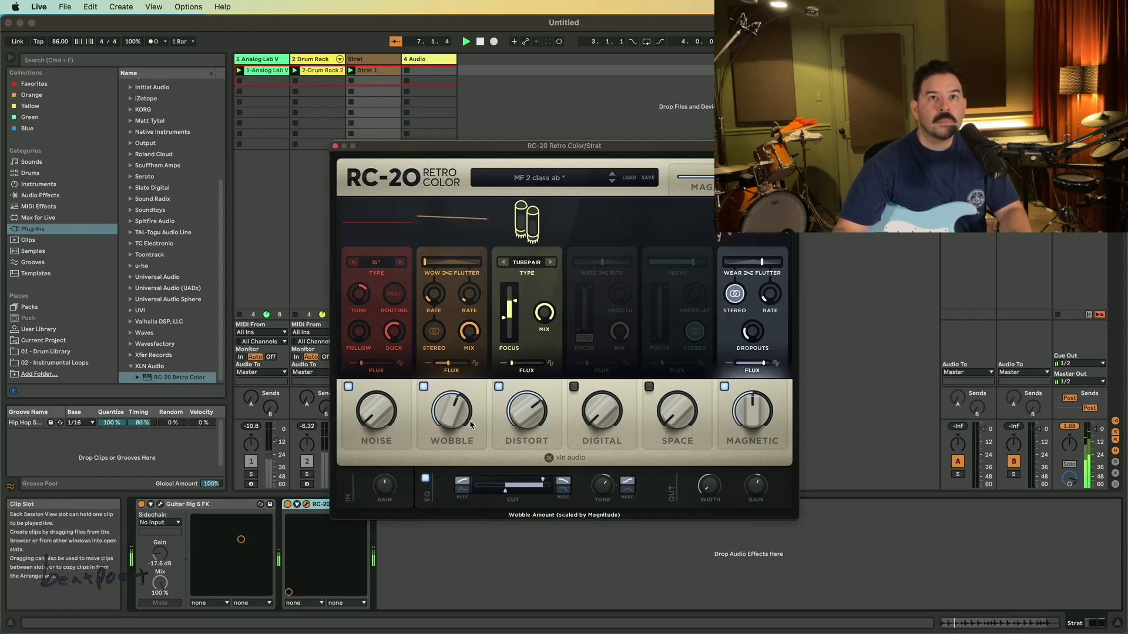
drag(451, 415, 443, 465)
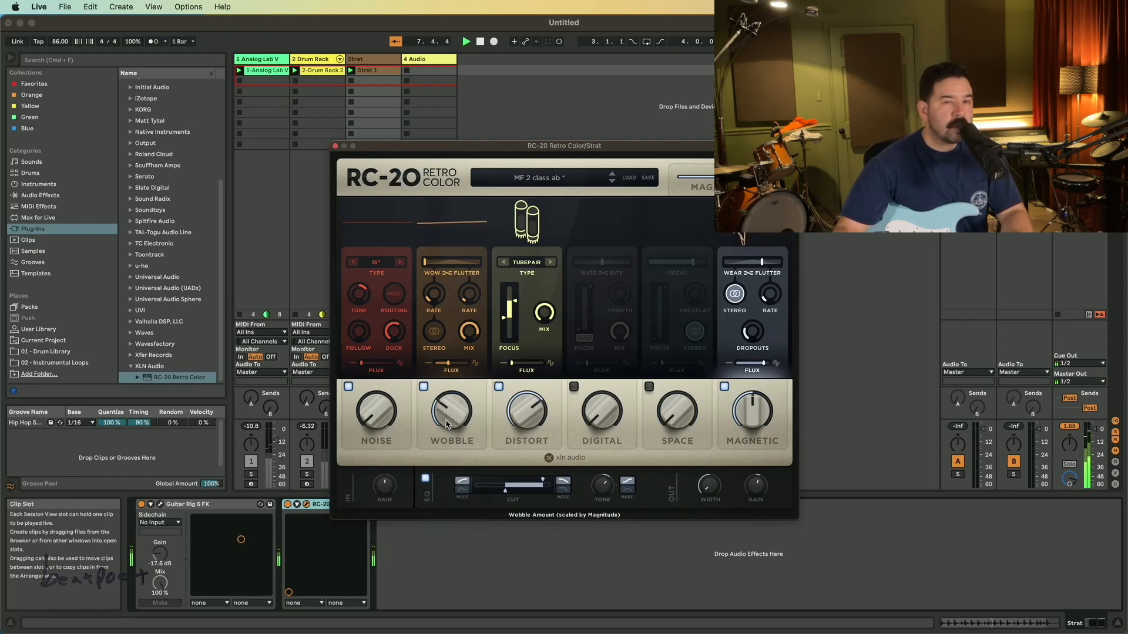
drag(445, 418, 444, 426)
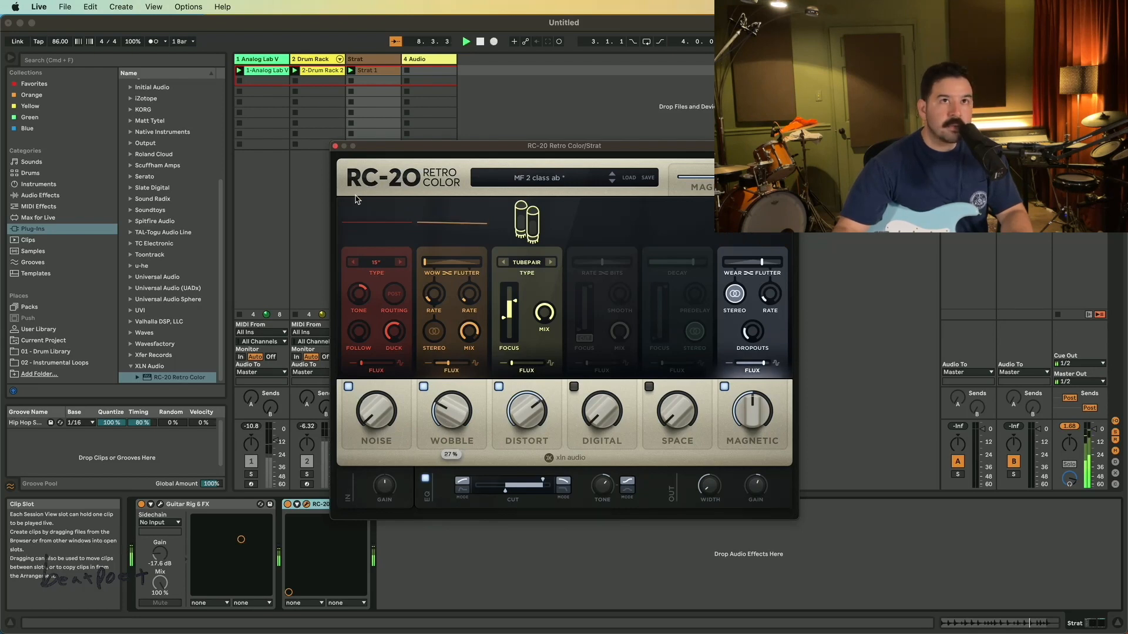
click(336, 543)
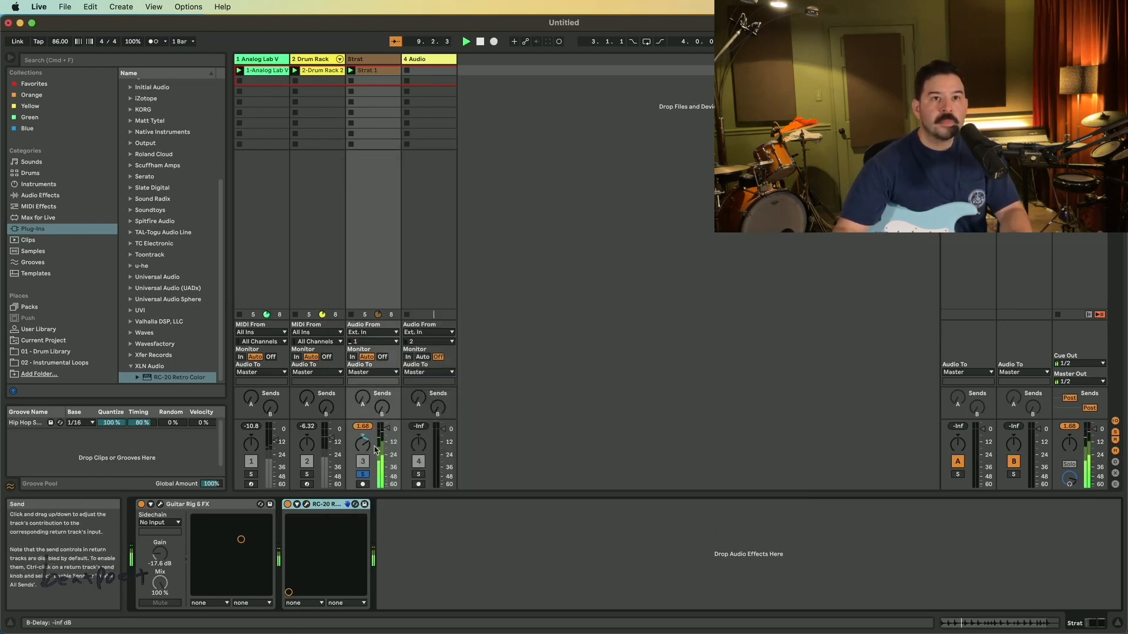
Step: Unsolo the Strat track and set RC-20's high cut to about 2.3 kHz and low cut to 232 Hz against the full beat
click(366, 476)
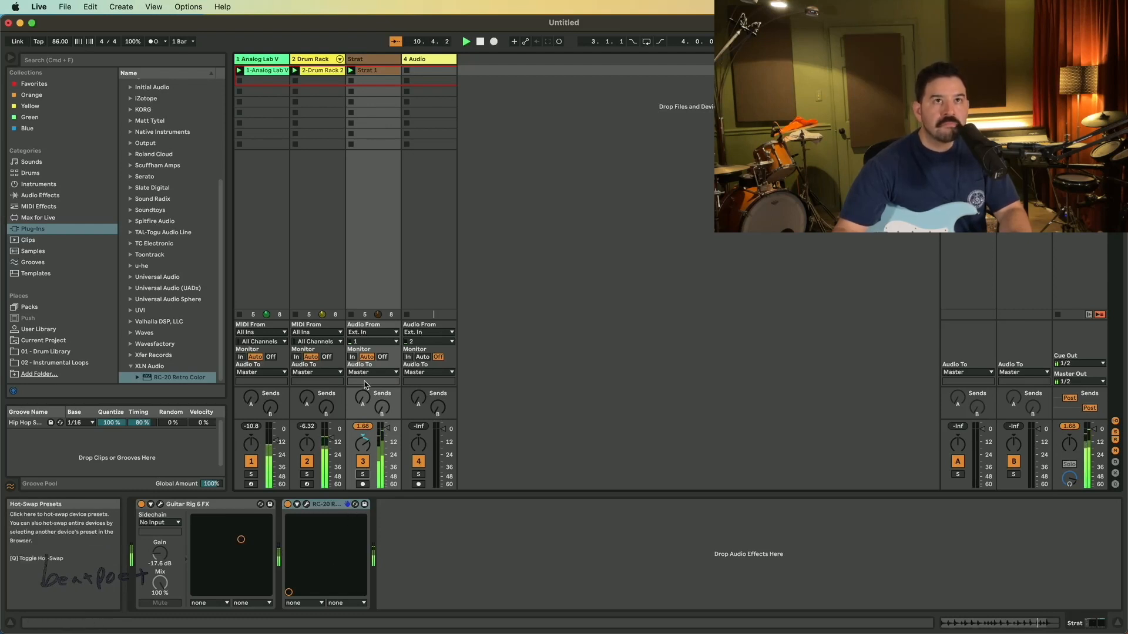
click(306, 504)
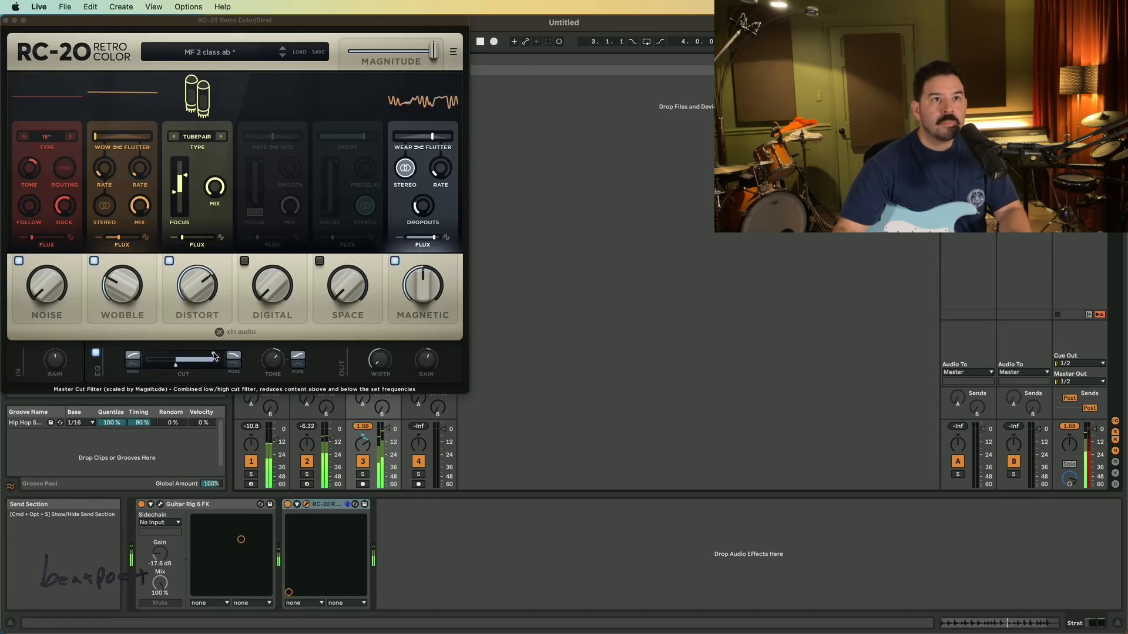
drag(216, 354, 200, 363)
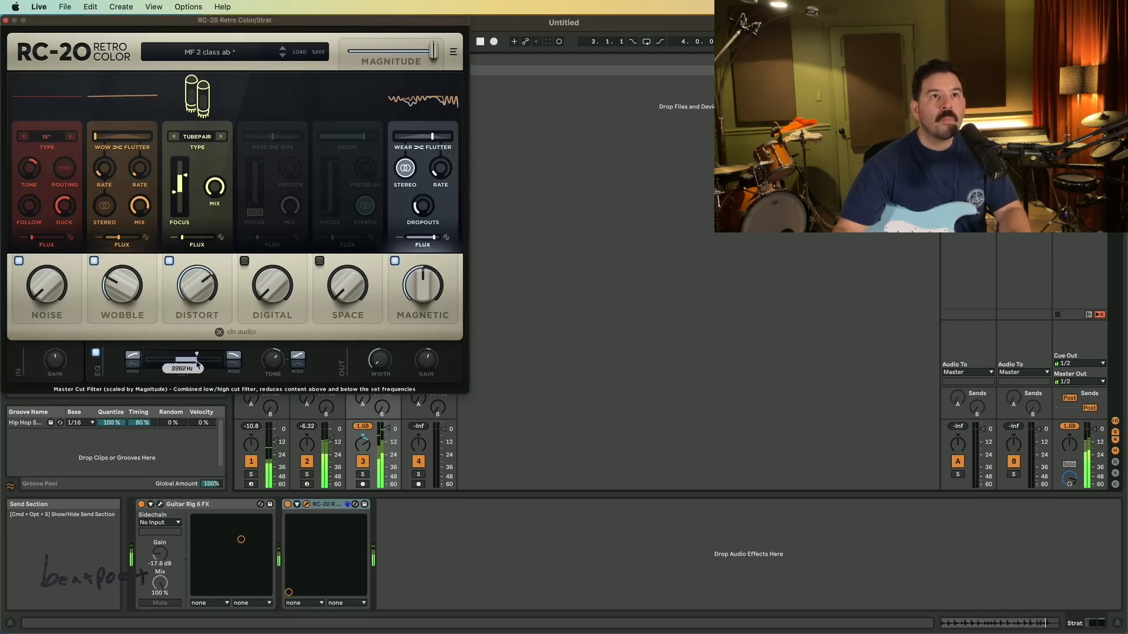
drag(176, 364, 173, 369)
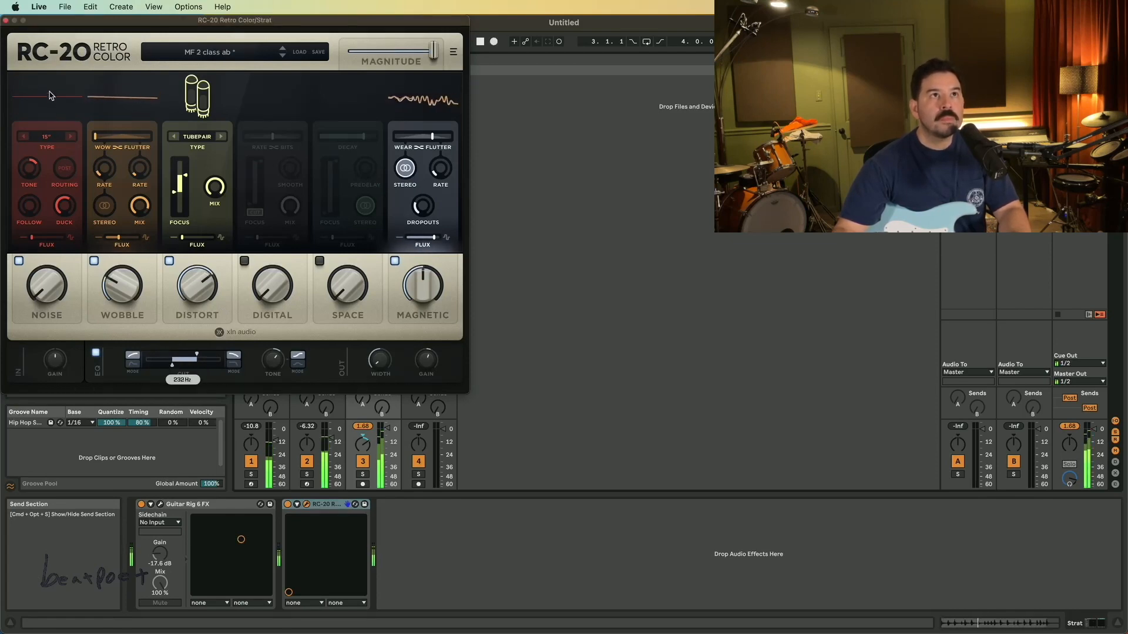
click(6, 21)
key(space)
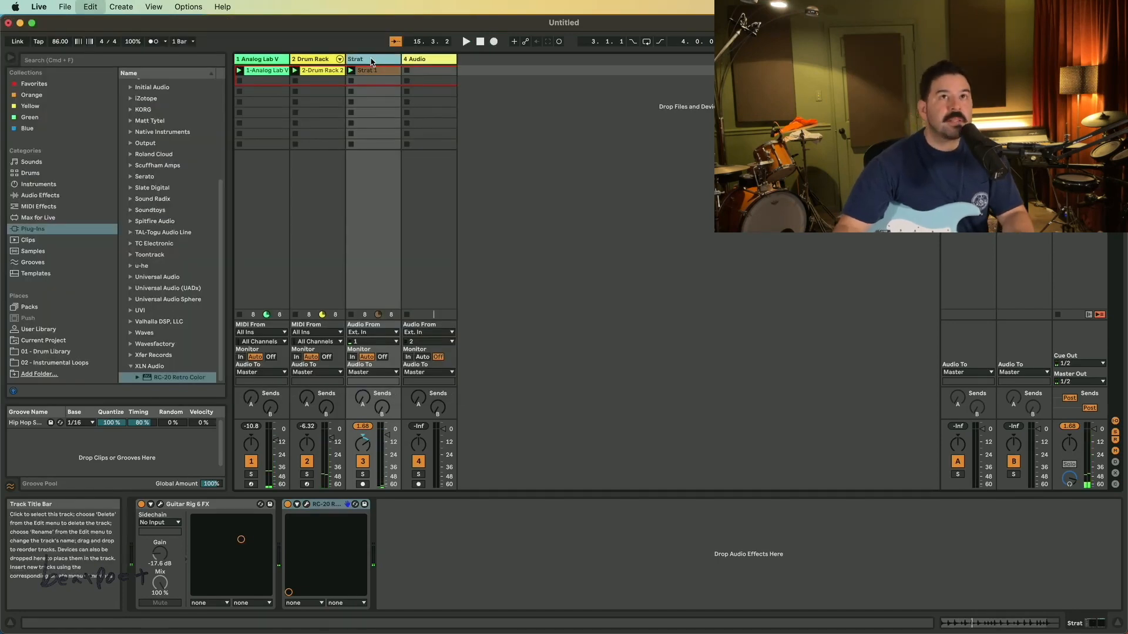
Step: Duplicate the Strat track and record a second guitar take into the duplicate's first clip slot
key(super+d)
click(407, 71)
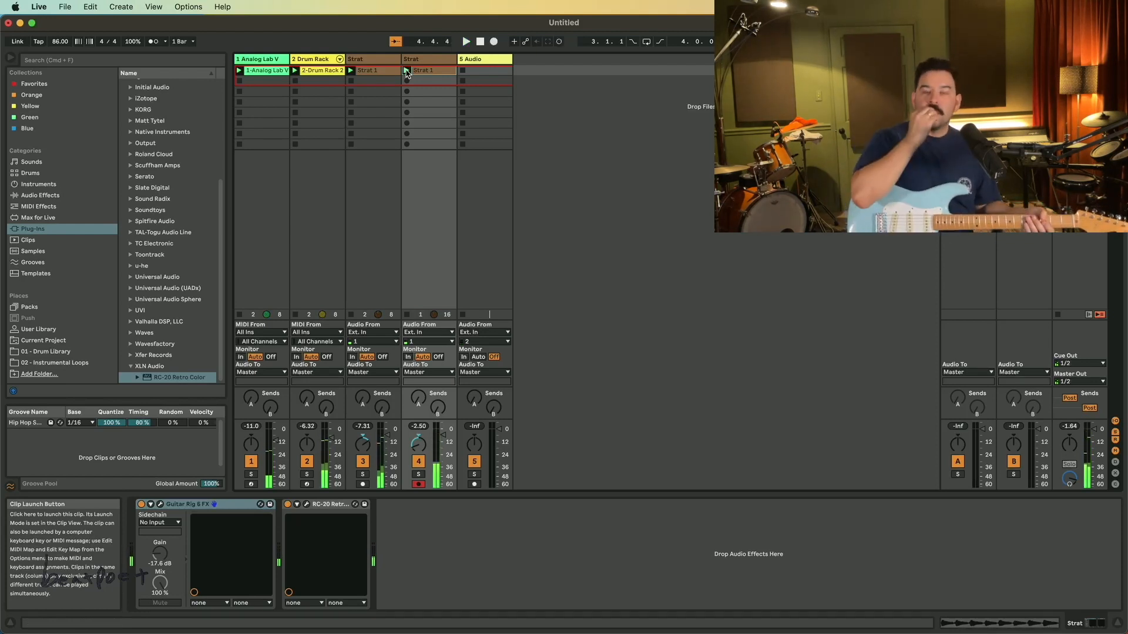
click(407, 71)
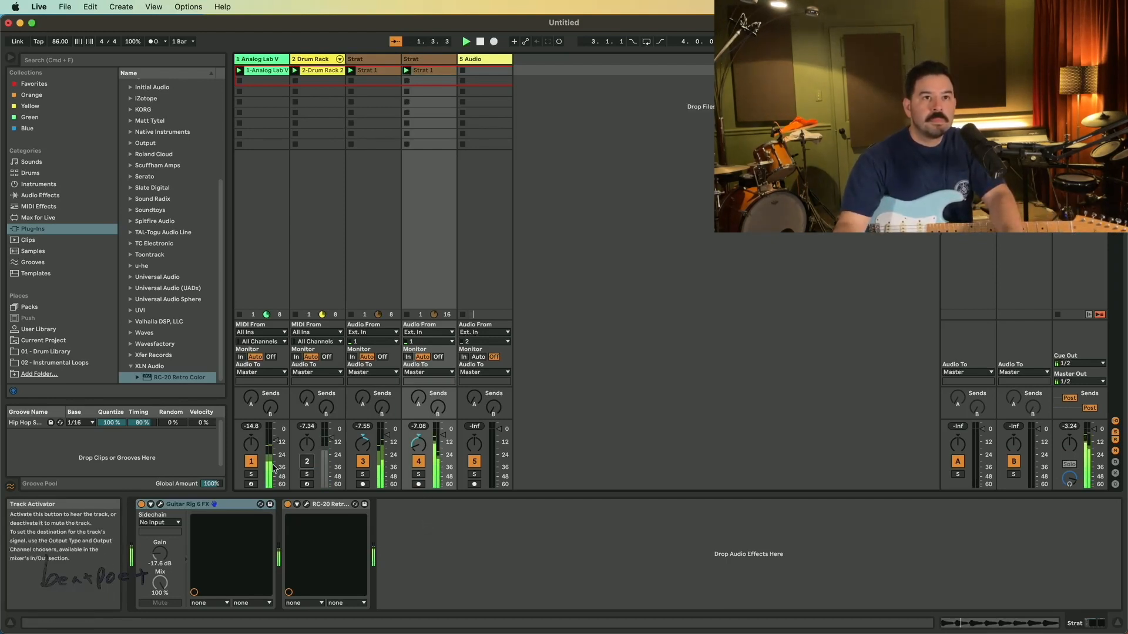
Step: Mute the Analog Lab V track and adjust the duplicated Strat track's pan while listening to the two guitars
click(251, 461)
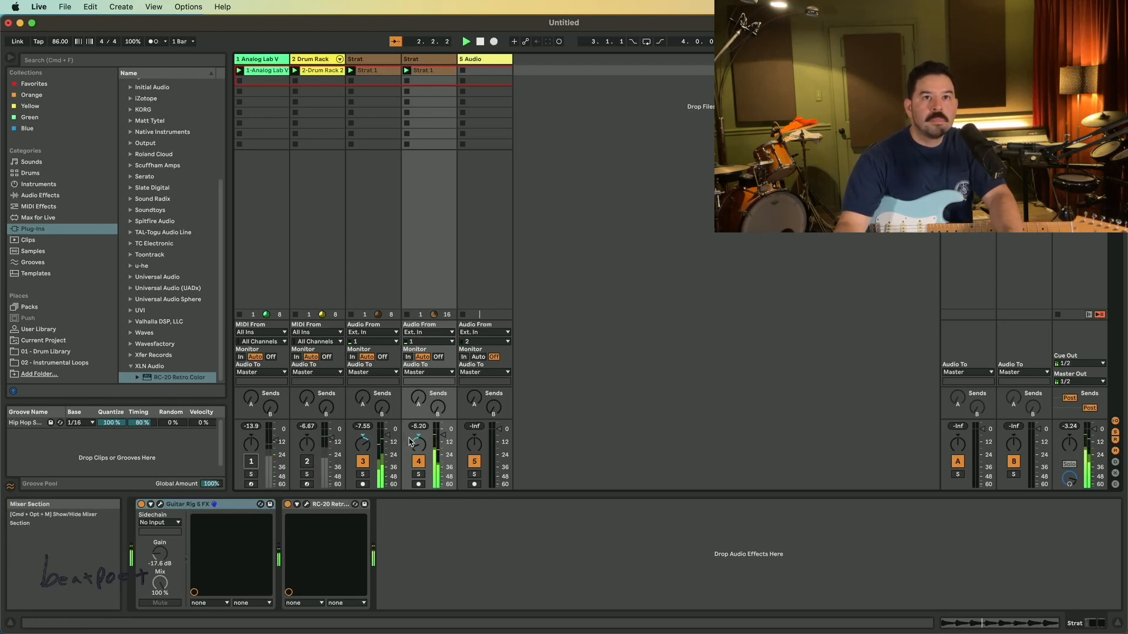
drag(410, 442, 410, 441)
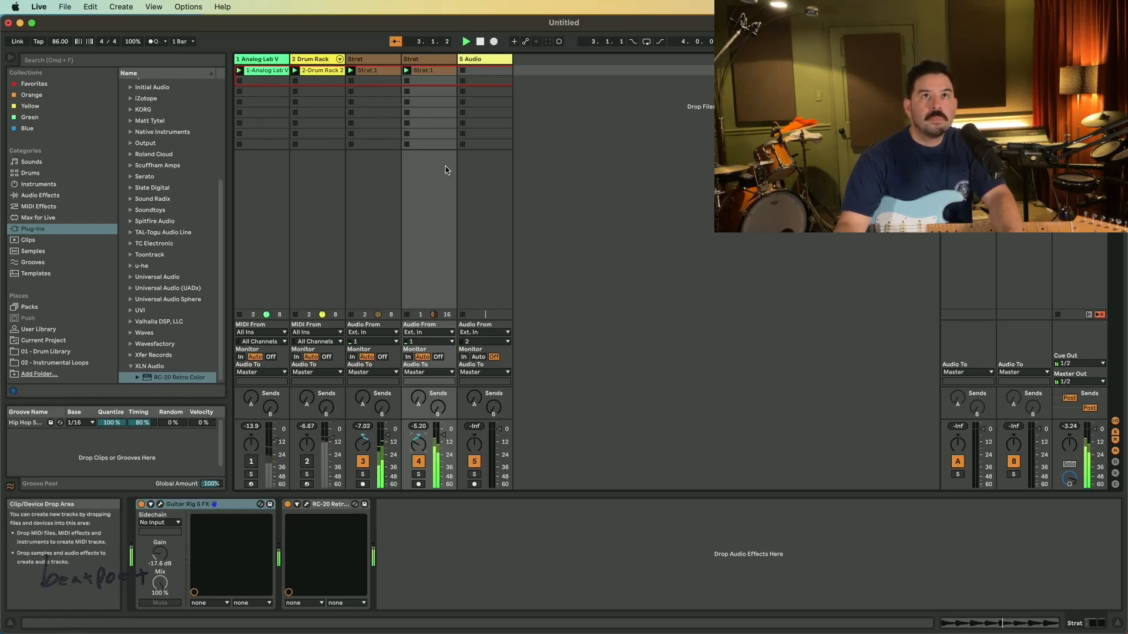
click(420, 60)
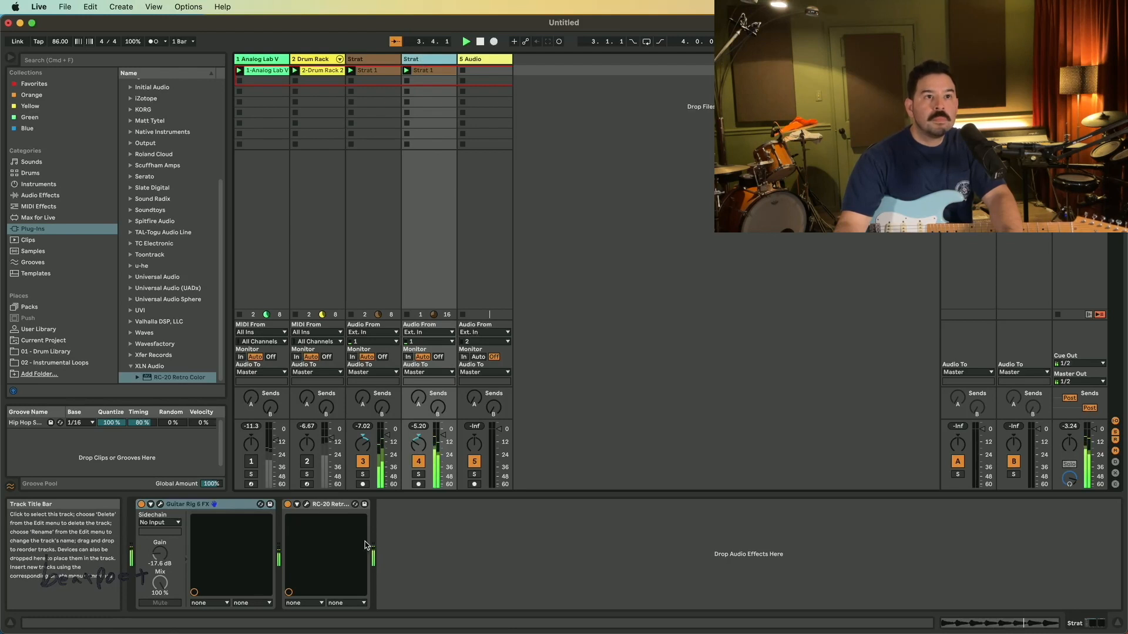
Step: Open RC-20 on the duplicated Strat track and load the MF 2 abbey's room preset during playback
click(328, 531)
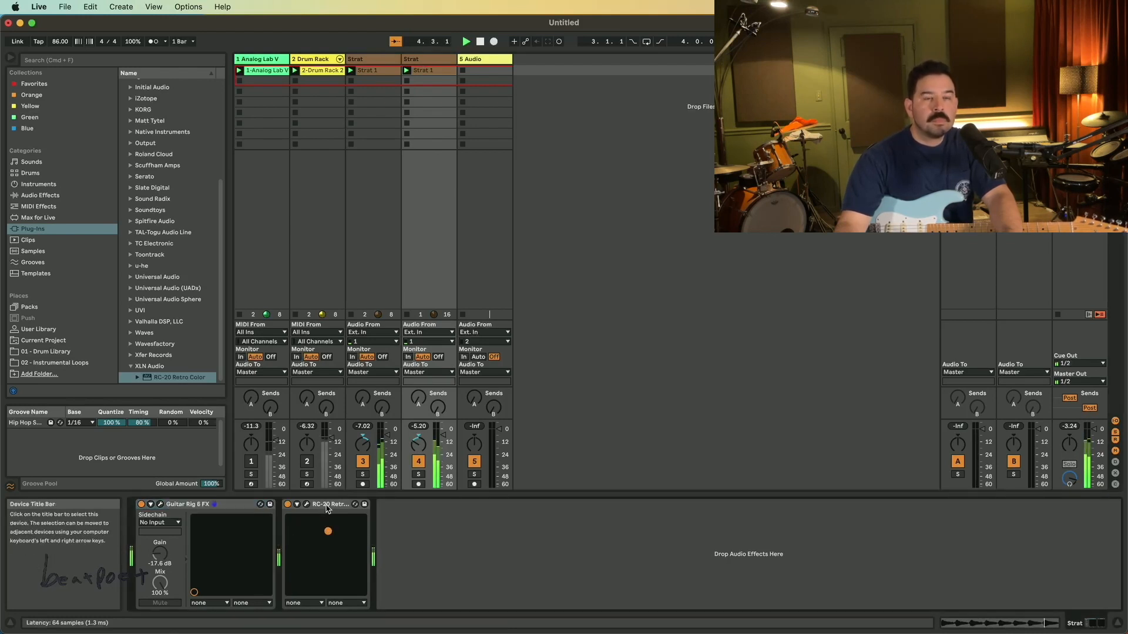
click(321, 506)
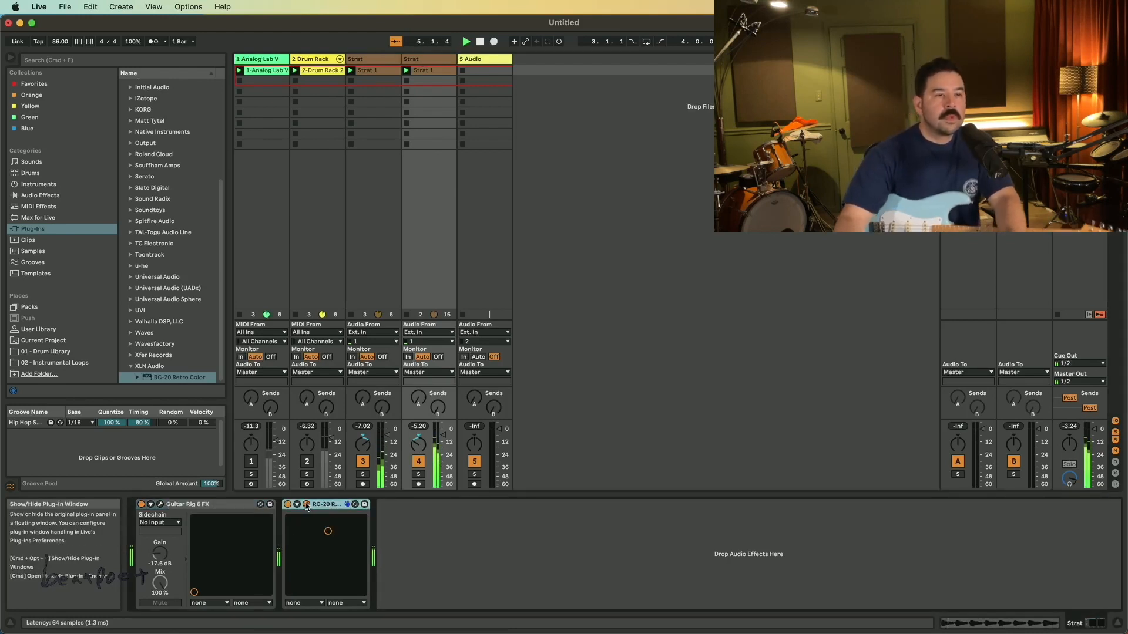
click(307, 506)
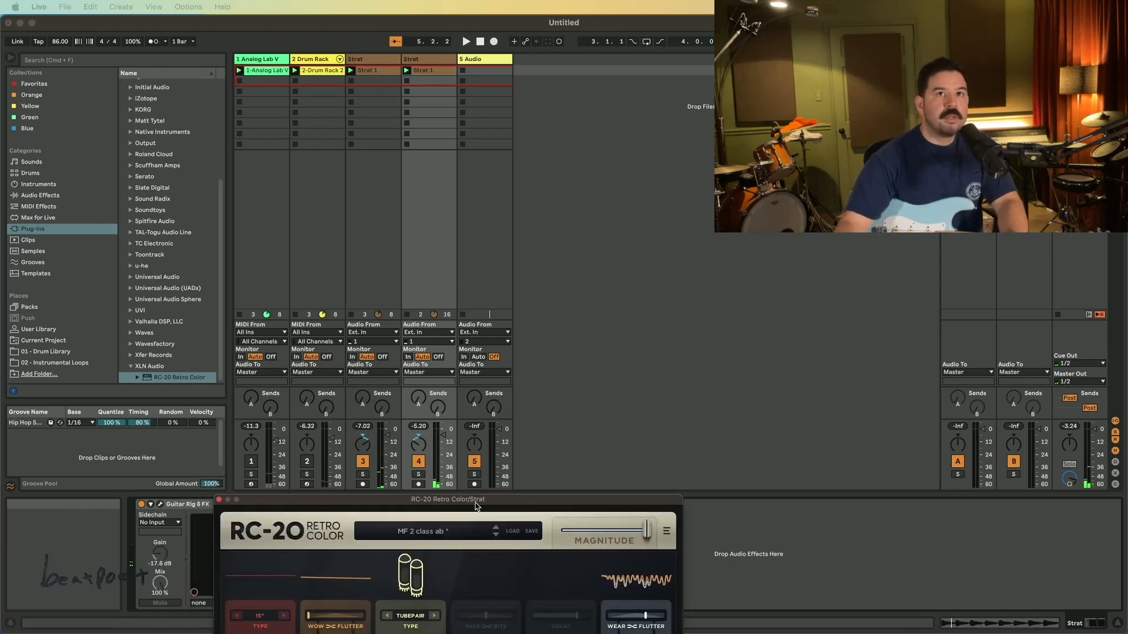
drag(476, 506, 661, 189)
key(space)
click(684, 212)
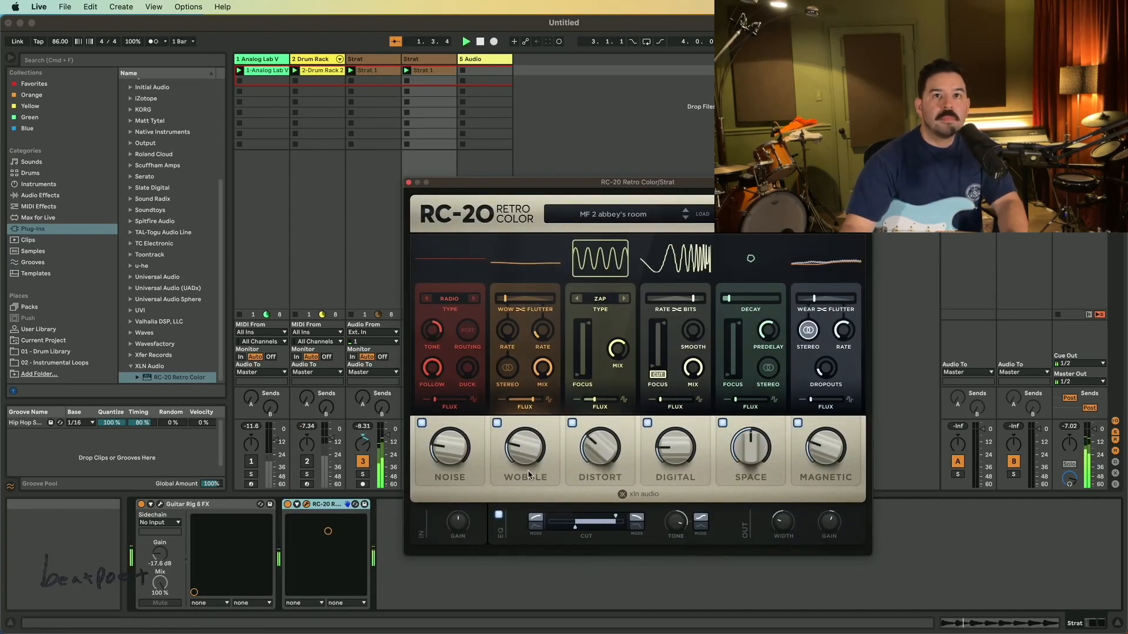
Step: Adjust the Wobble amount and lower the high-cut frequency in the second guitar's RC-20
drag(528, 459, 528, 461)
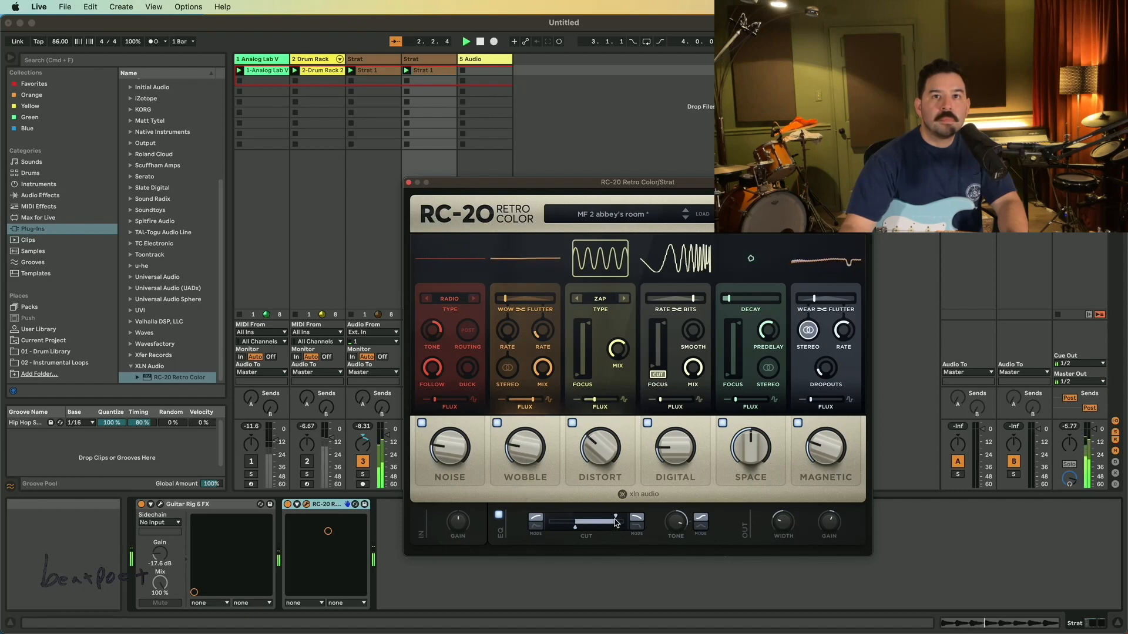
mouse_move(615, 523)
mouse_down()
mouse_move(571, 526)
mouse_move(601, 519)
mouse_up()
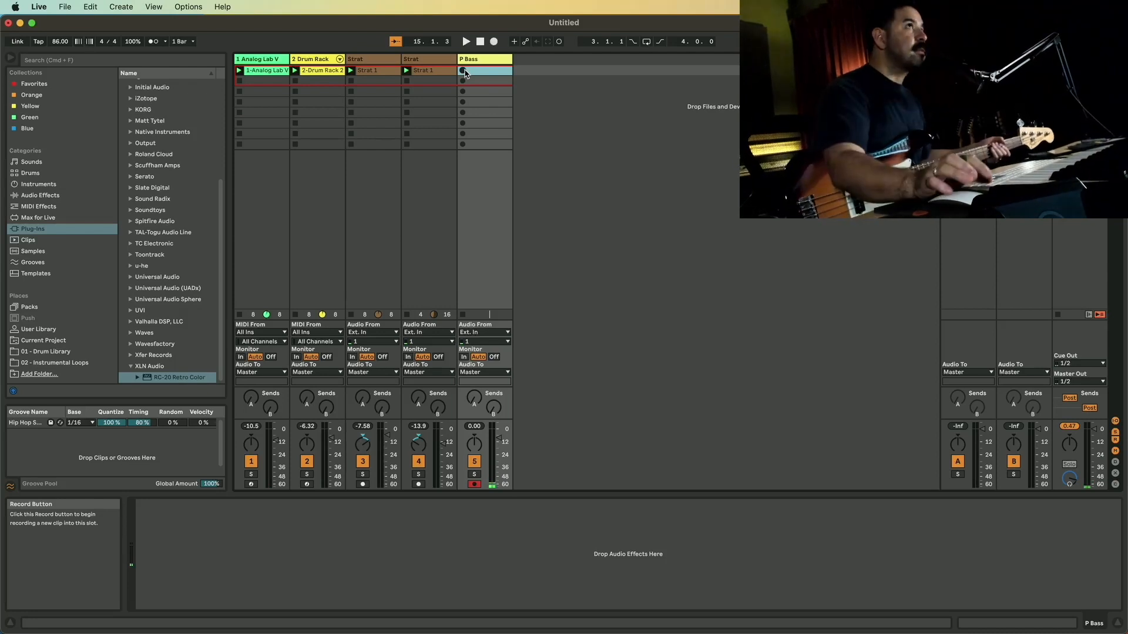
Step: Record a bass part into the P Bass track's first clip slot, and disarm and solo the track for playback
click(464, 71)
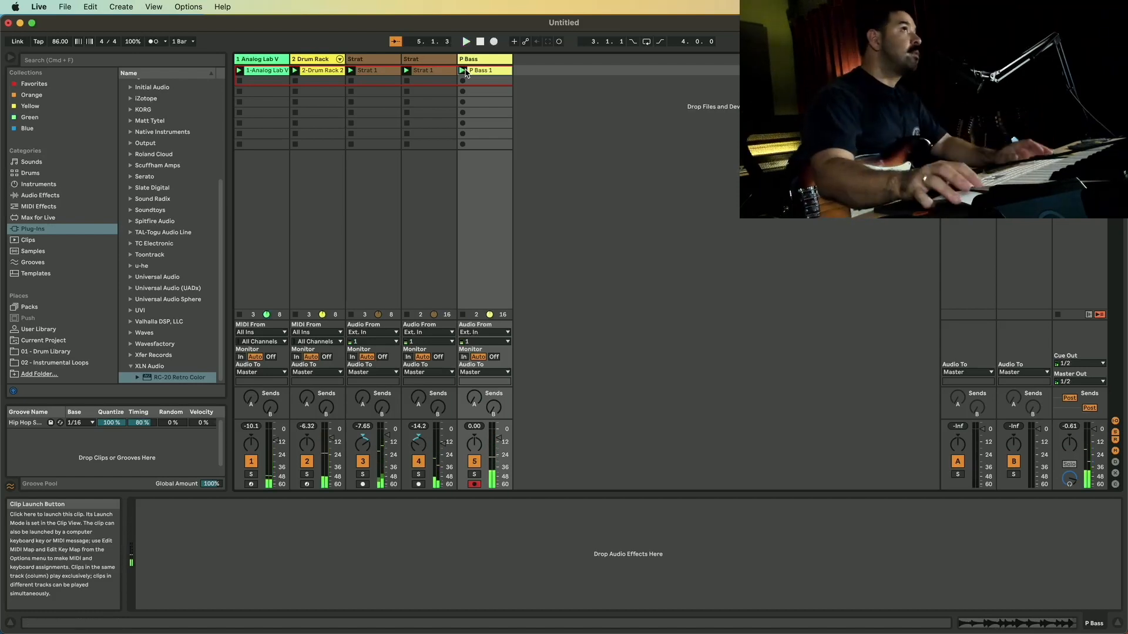
key(space)
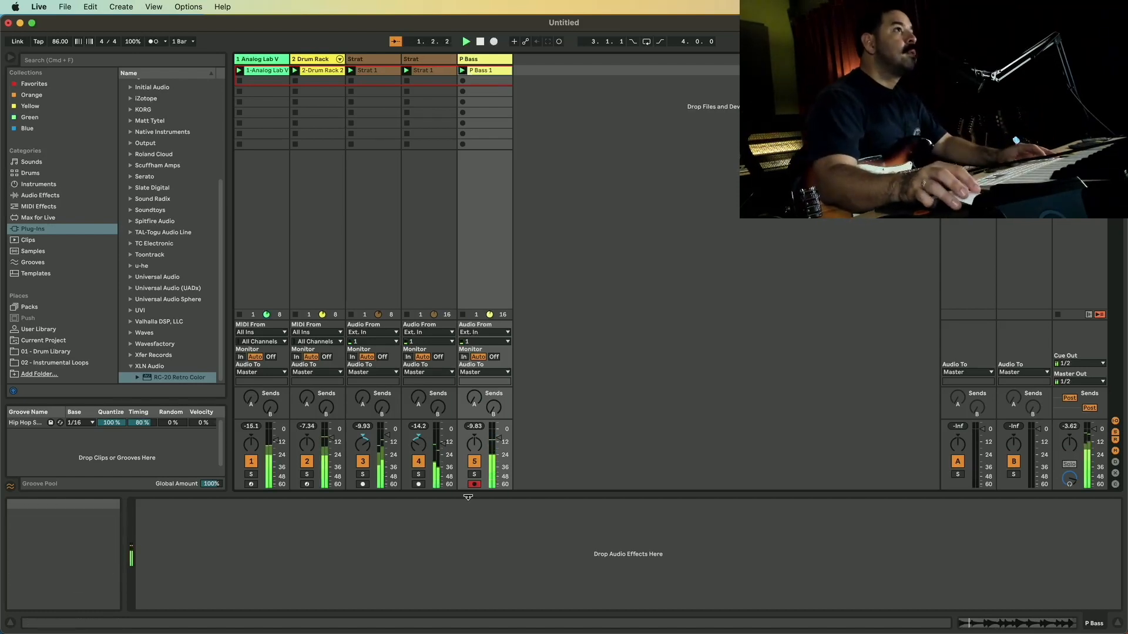
click(474, 484)
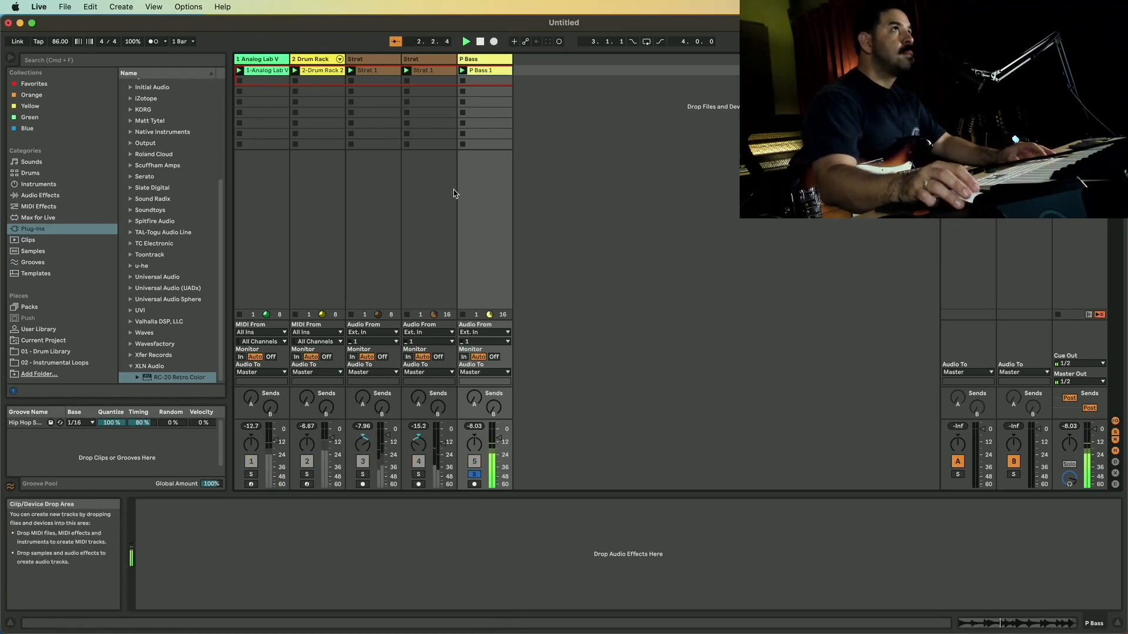
Step: Audition the soloed P Bass recording with the track selected and the plug-in list returned to its beginning
click(481, 60)
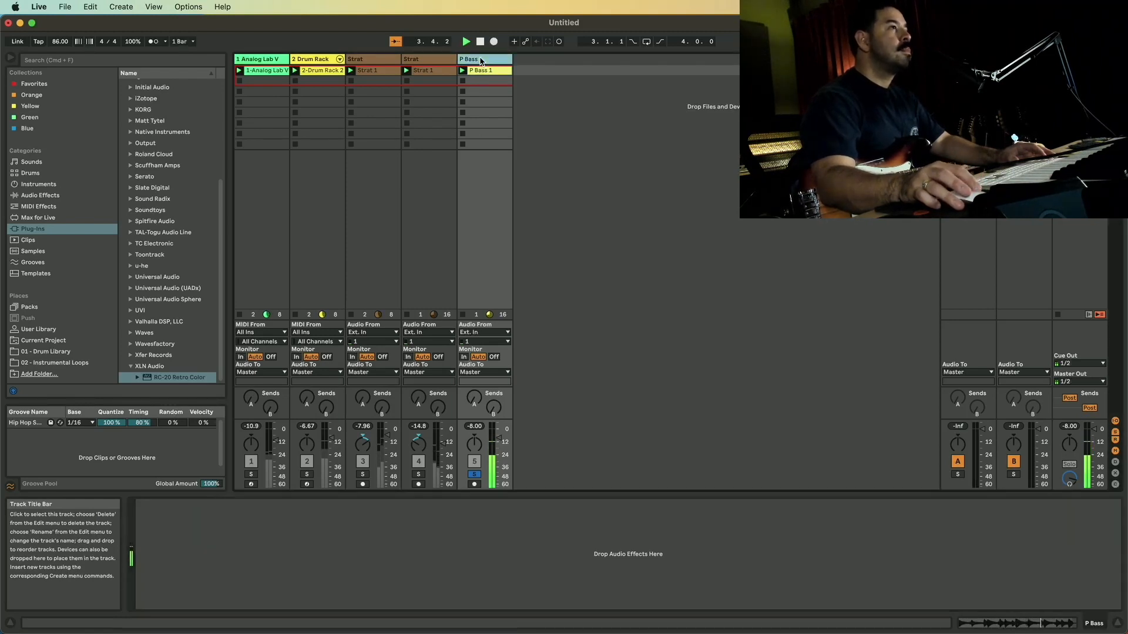
right_click(480, 62)
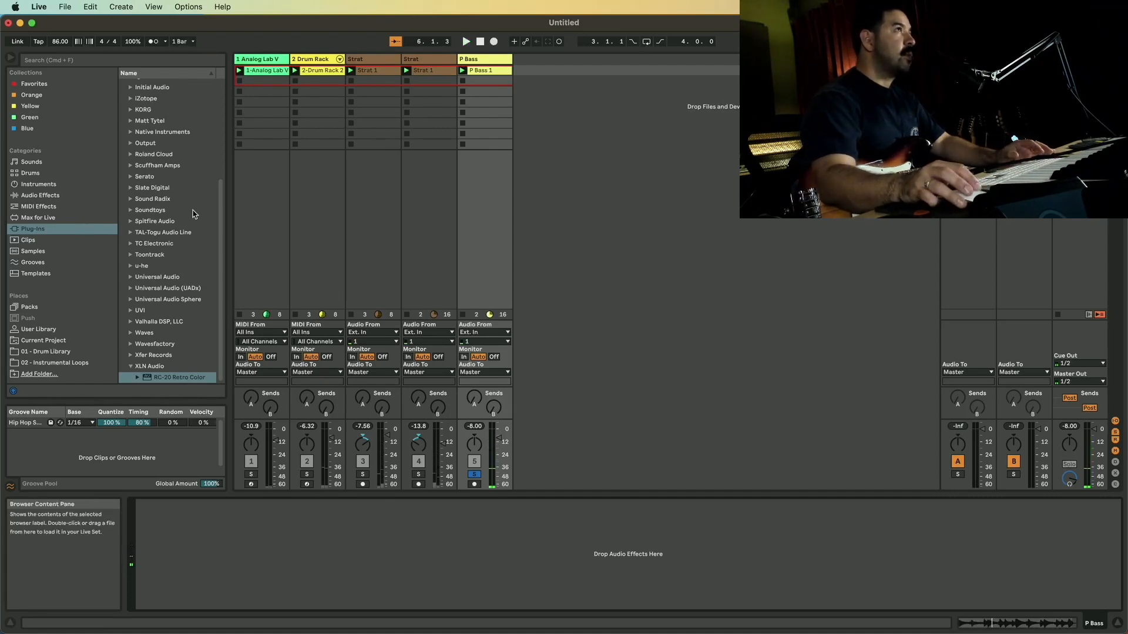
scroll(178, 196, up, 5)
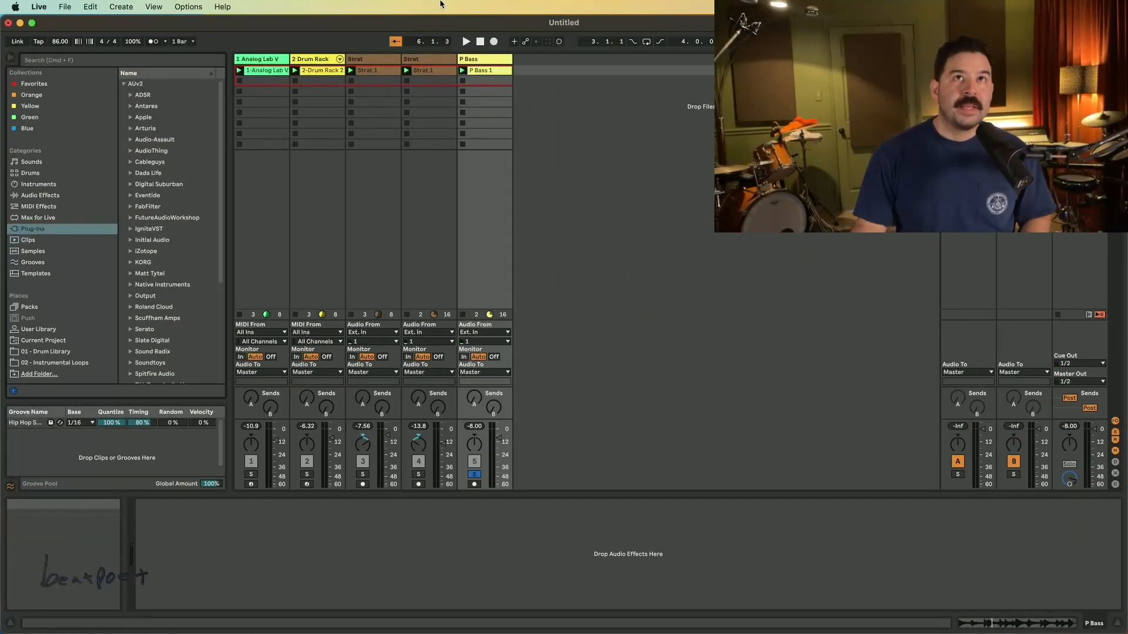
key(space)
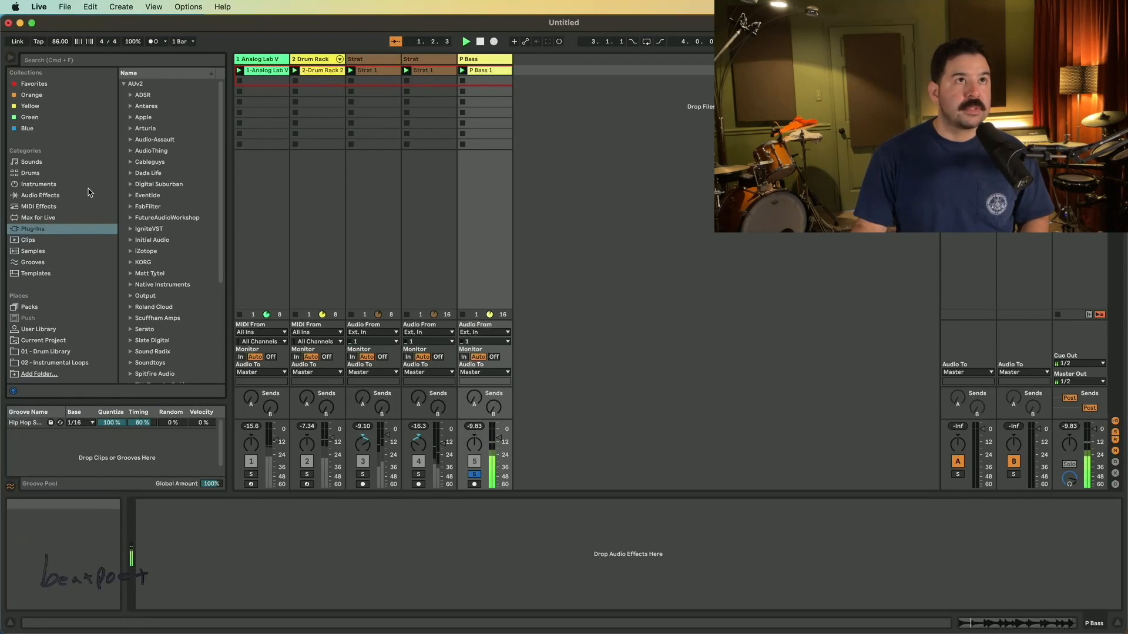
Step: Put Renaissance Axx (m) on the P Bass track with the Medium factory preset and its threshold at about -5.9
scroll(145, 245, down, 5)
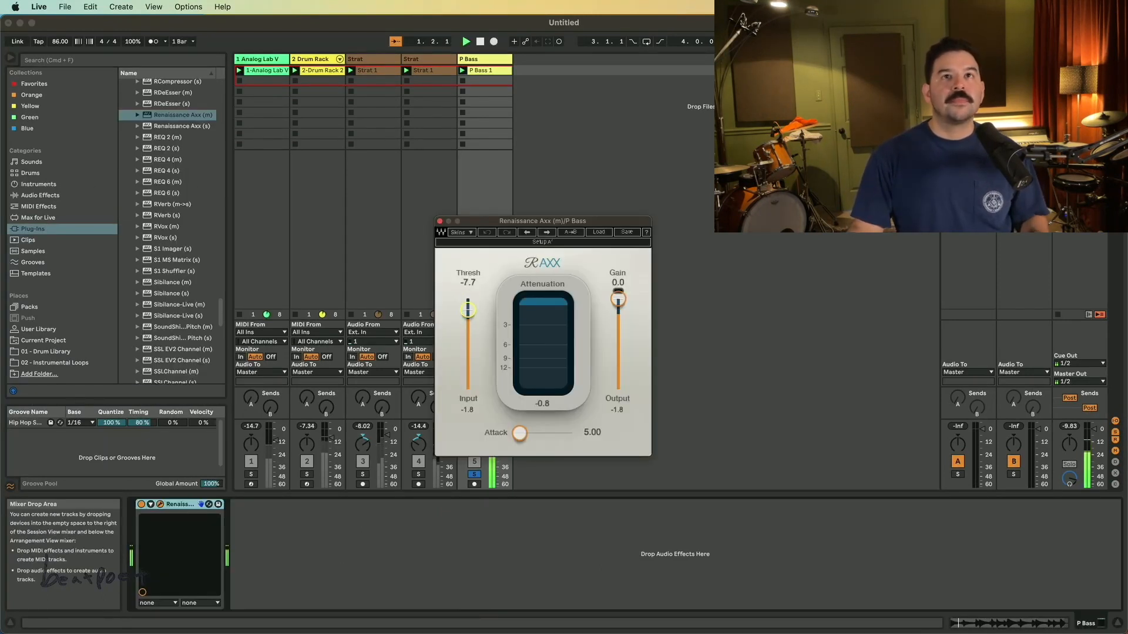
click(599, 232)
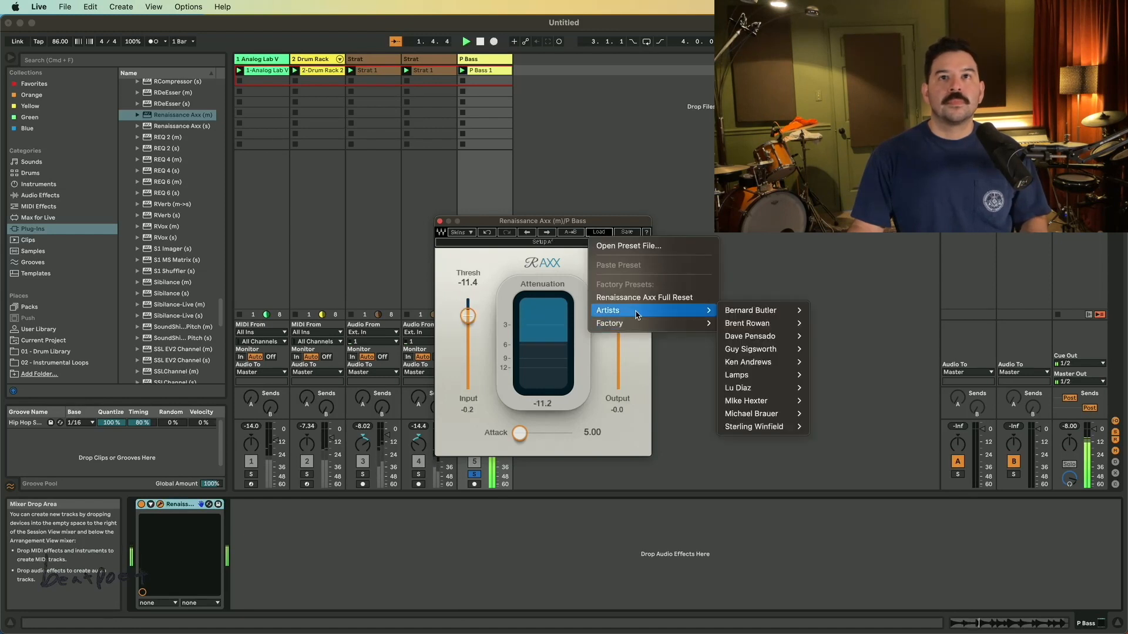
mouse_move(637, 323)
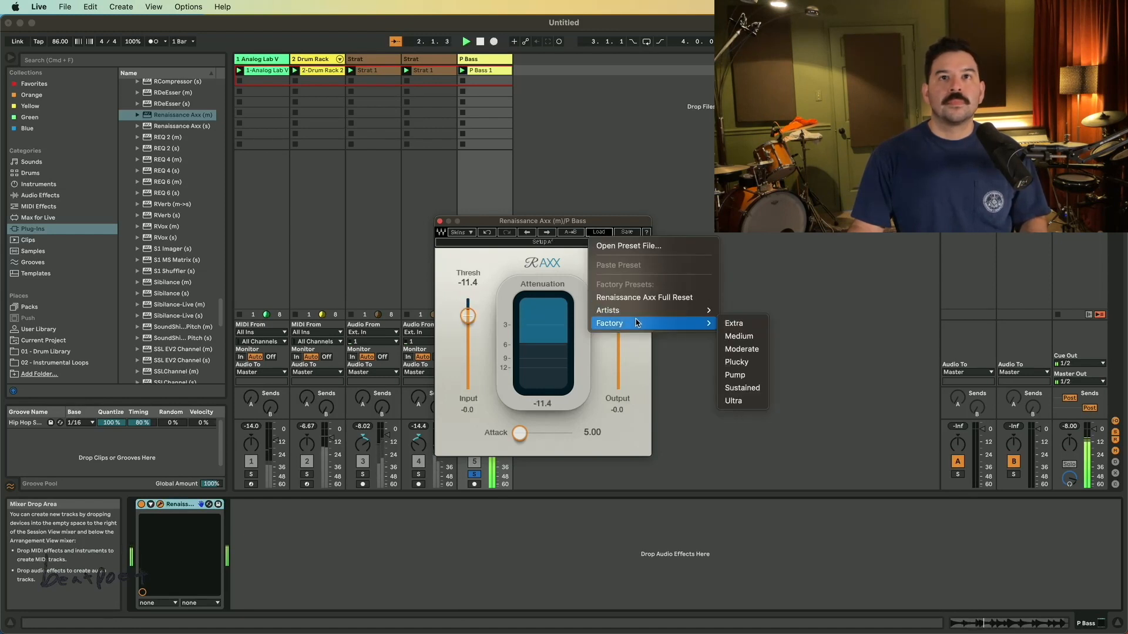
click(738, 336)
drag(467, 322, 468, 308)
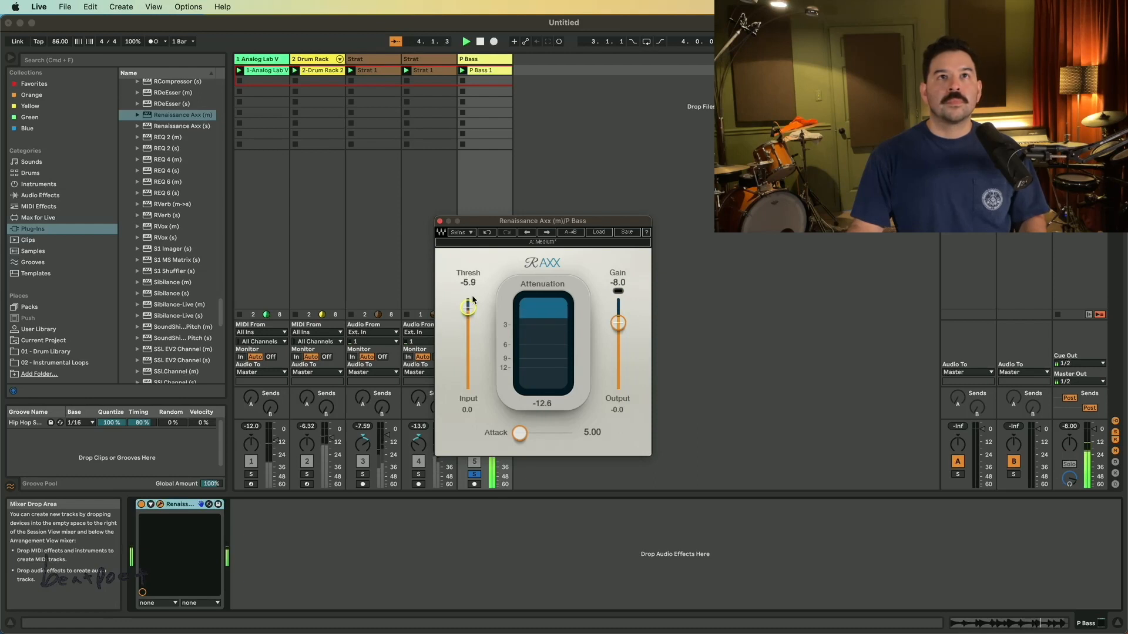
click(440, 222)
Step: Add Soundtoys Decapitator after Renaissance Axx on the P Bass track and start playback
scroll(139, 344, up, 15)
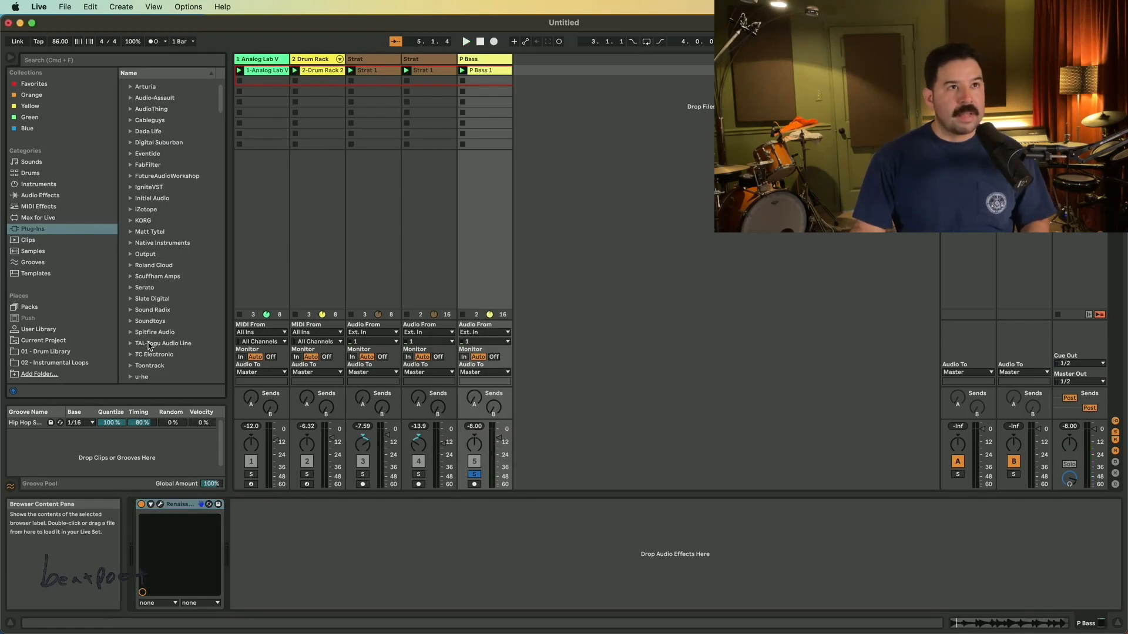
click(130, 321)
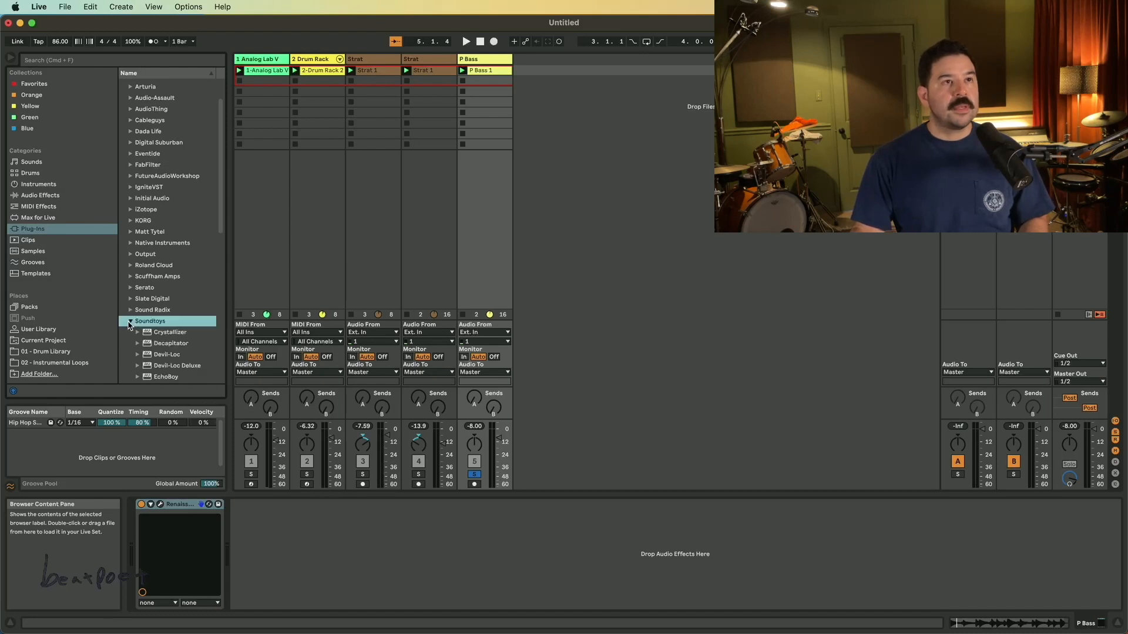
scroll(152, 317, down, 3)
double_click(164, 278)
key(space)
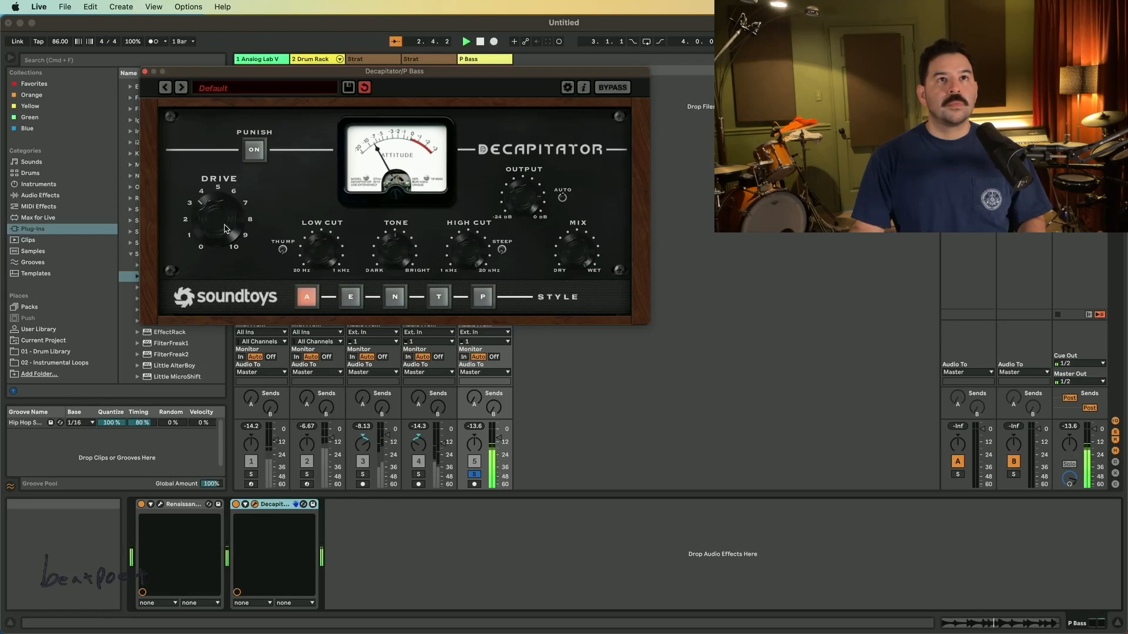
Step: Audition Decapitator's A, E and N saturation styles on the bass and settle on style E
click(352, 297)
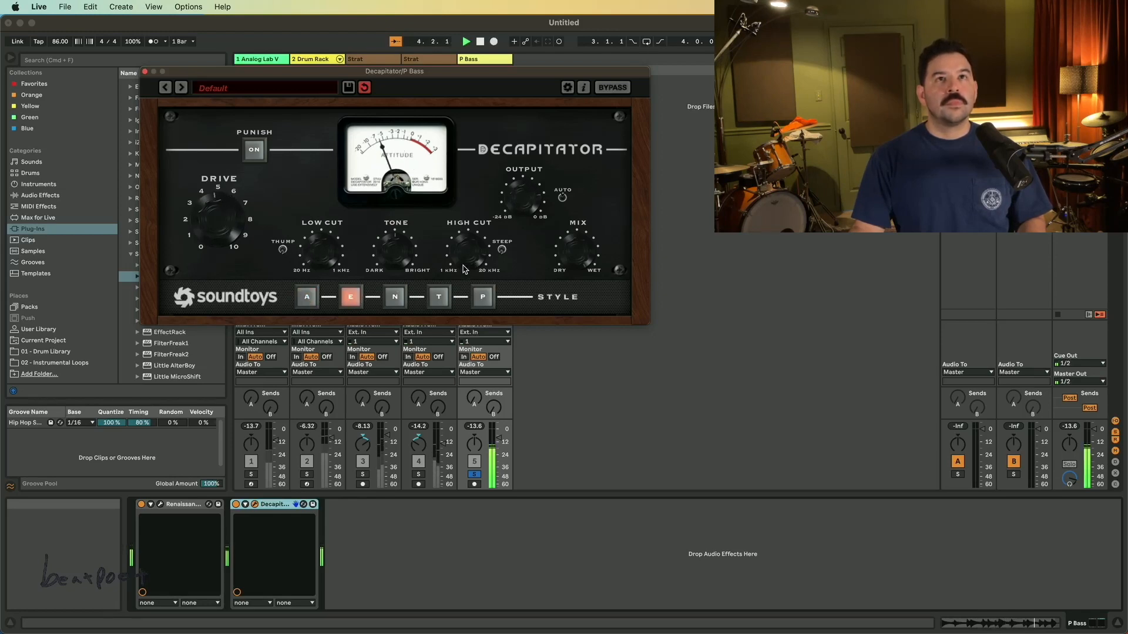
click(388, 297)
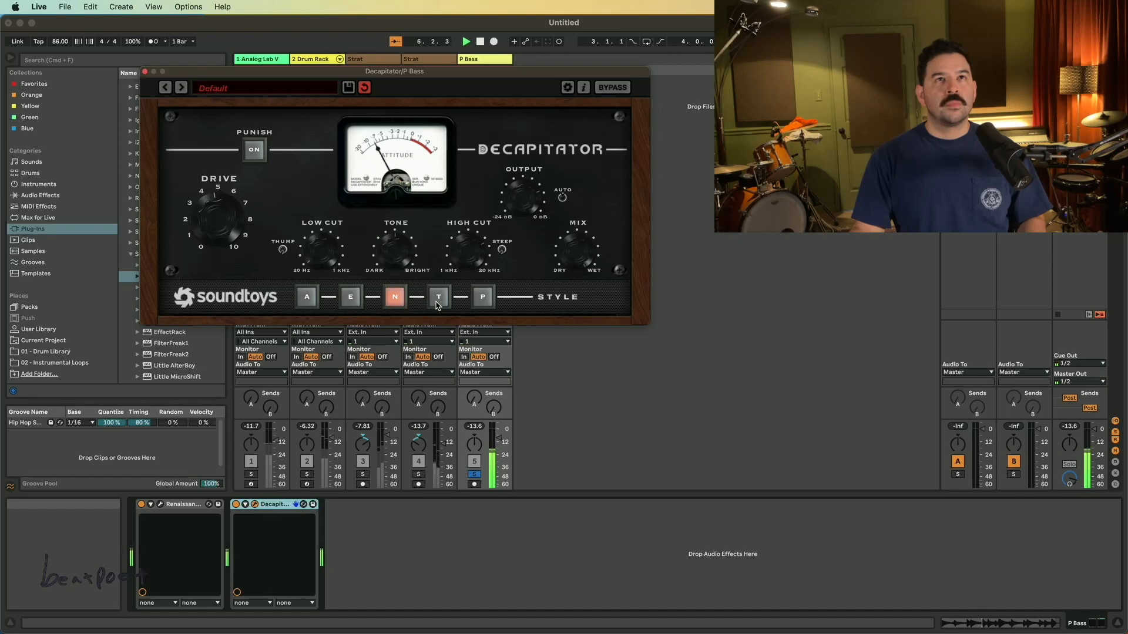
click(362, 306)
click(308, 298)
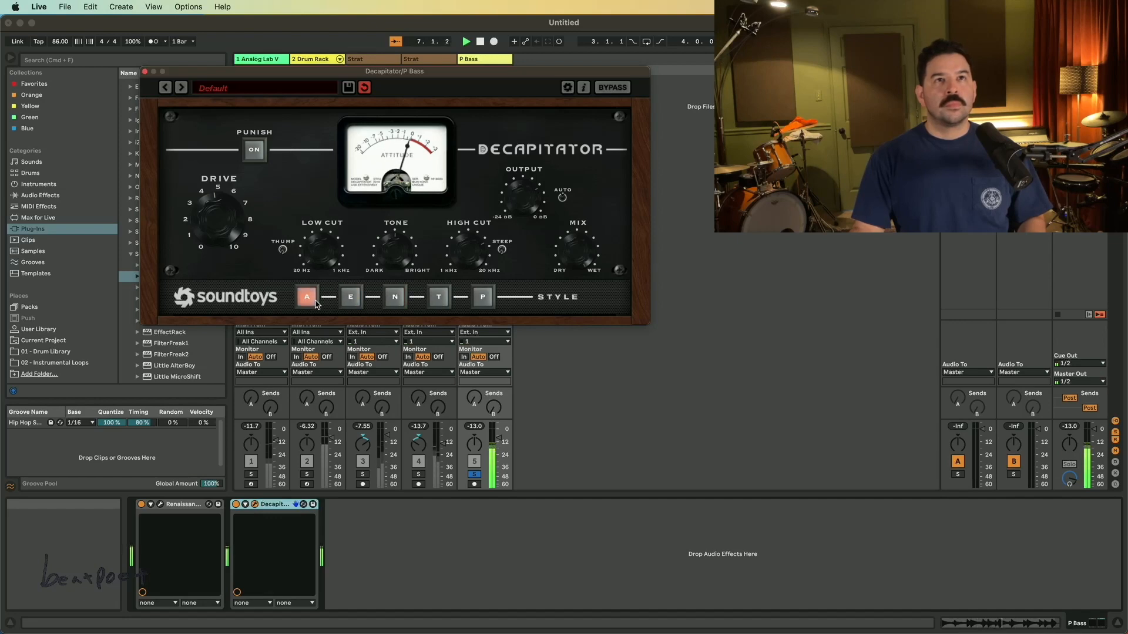
click(360, 303)
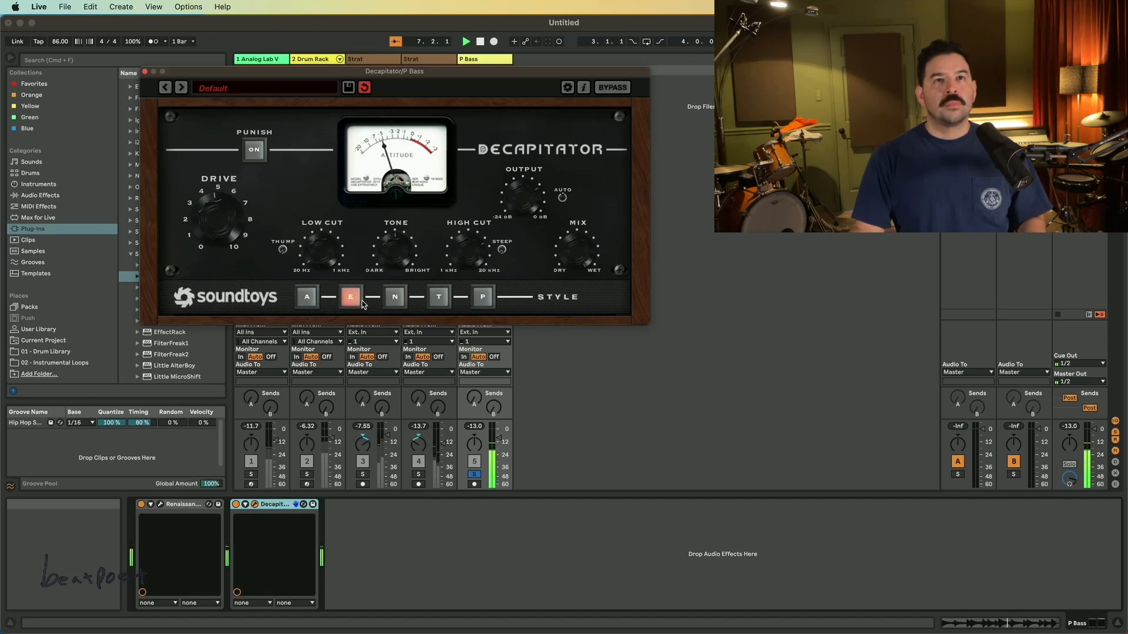
Step: Unsolo the P Bass track to hear it in the full mix and close the Decapitator window
click(474, 477)
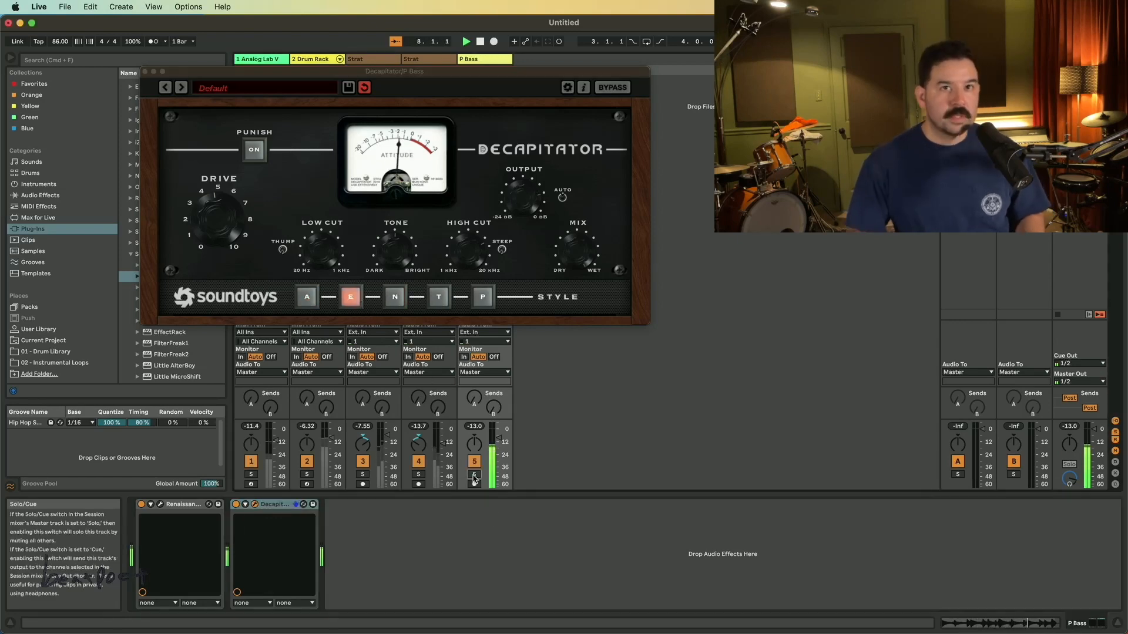
click(518, 203)
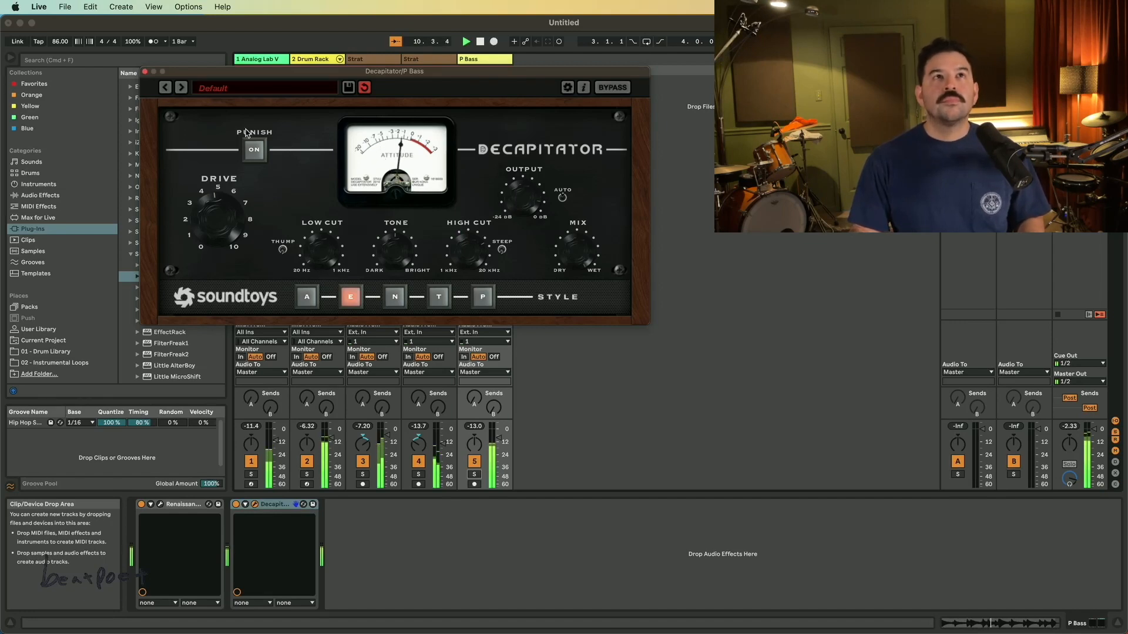
click(145, 71)
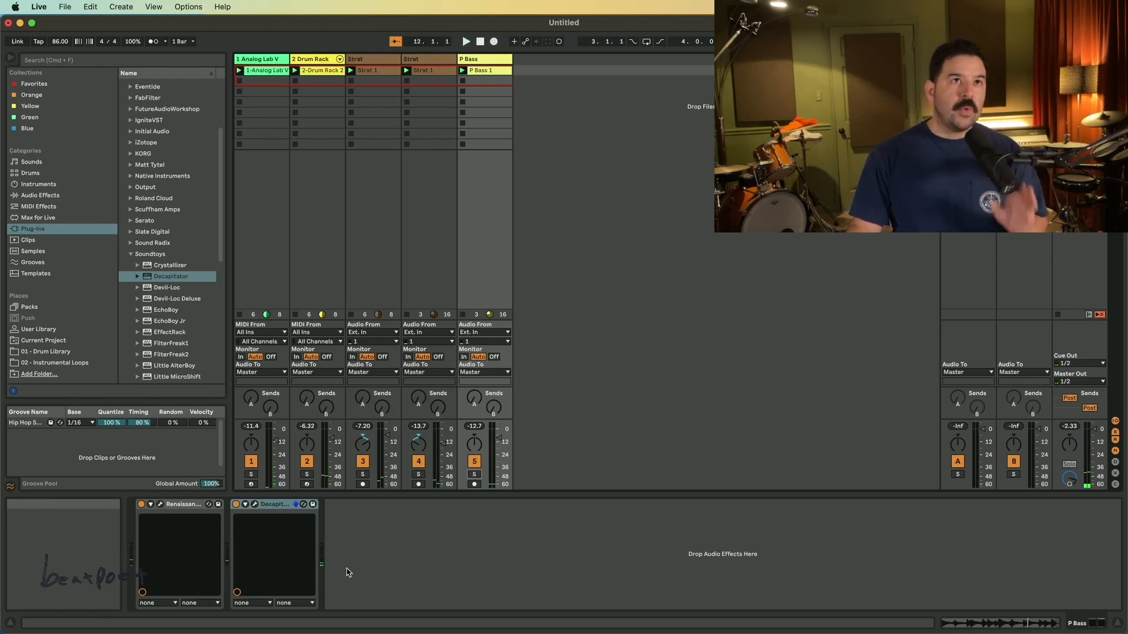
Step: Add Native Instruments Choral after Decapitator on the P Bass track and solo that track during playback
click(130, 255)
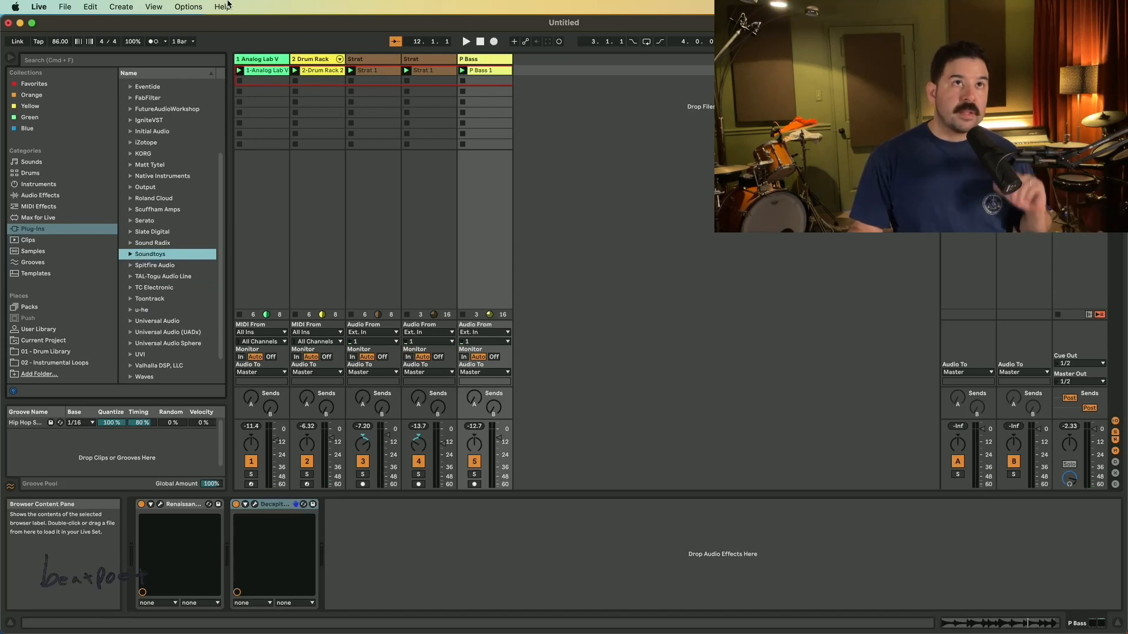
scroll(149, 165, up, 5)
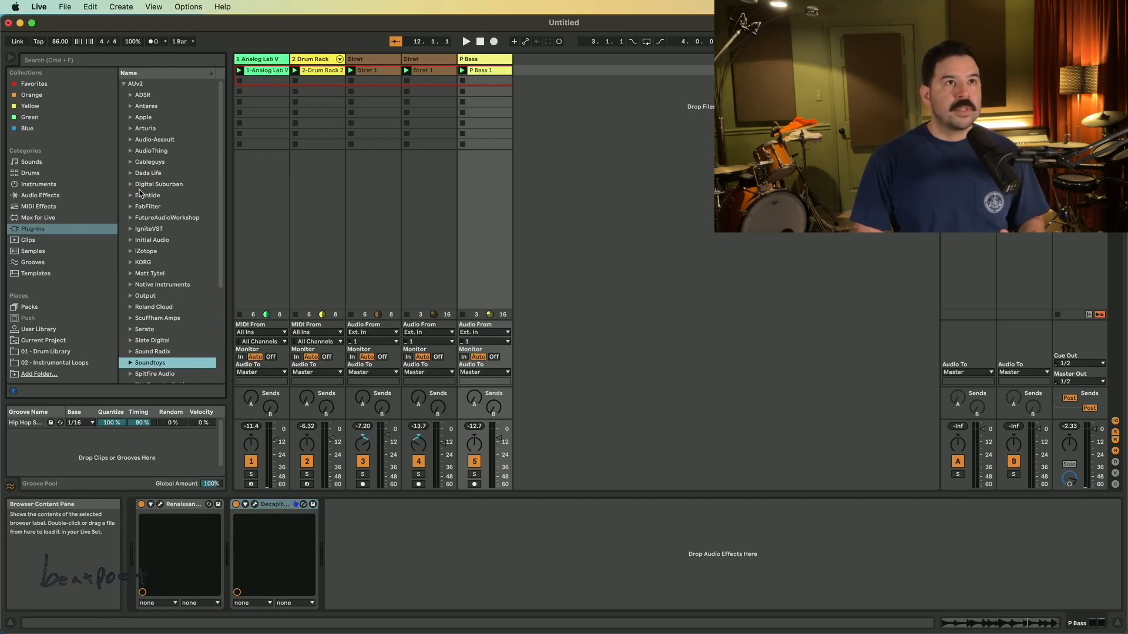
click(131, 284)
scroll(143, 313, down, 3)
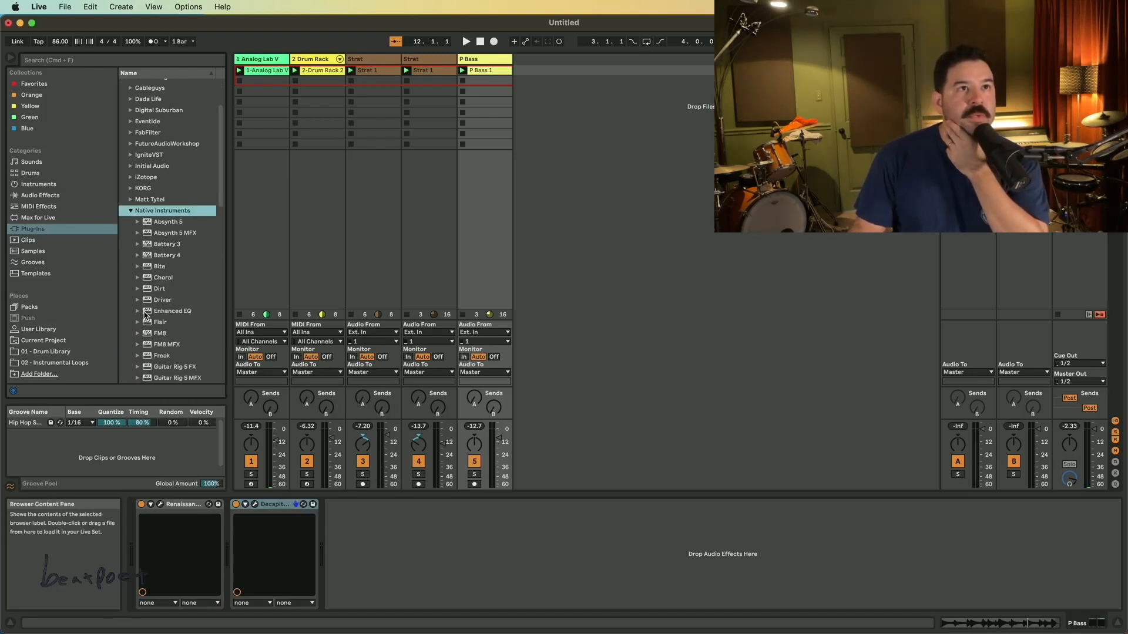
double_click(156, 278)
key(space)
drag(508, 341, 609, 315)
click(474, 474)
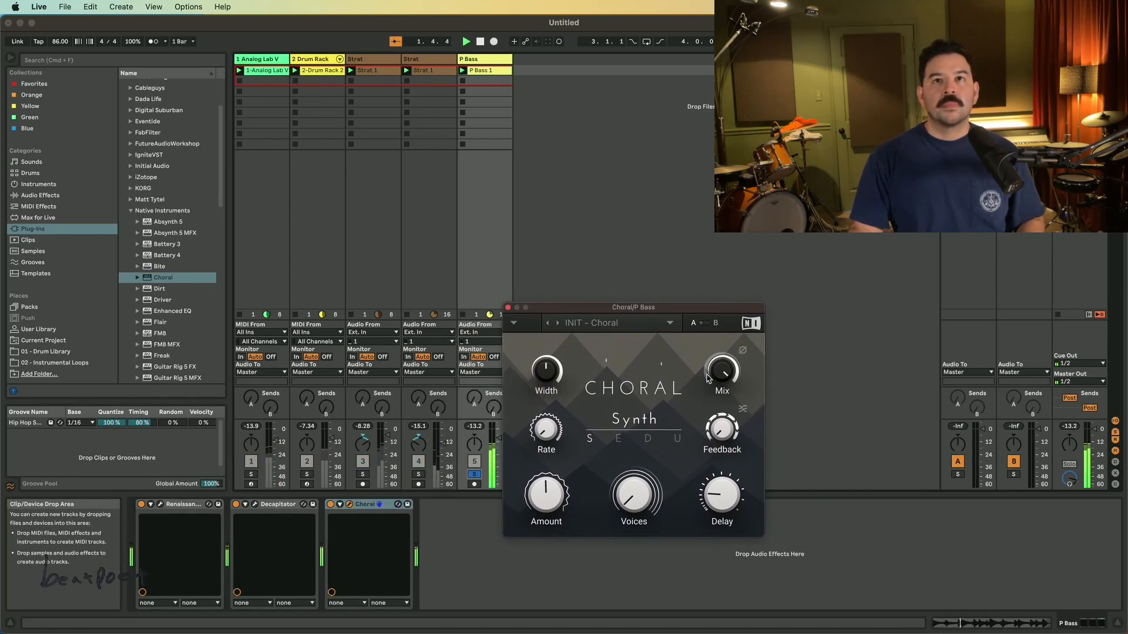
Step: Switch Choral to the Classic Chorus I preset, close its window and unsolo the P Bass track
click(557, 324)
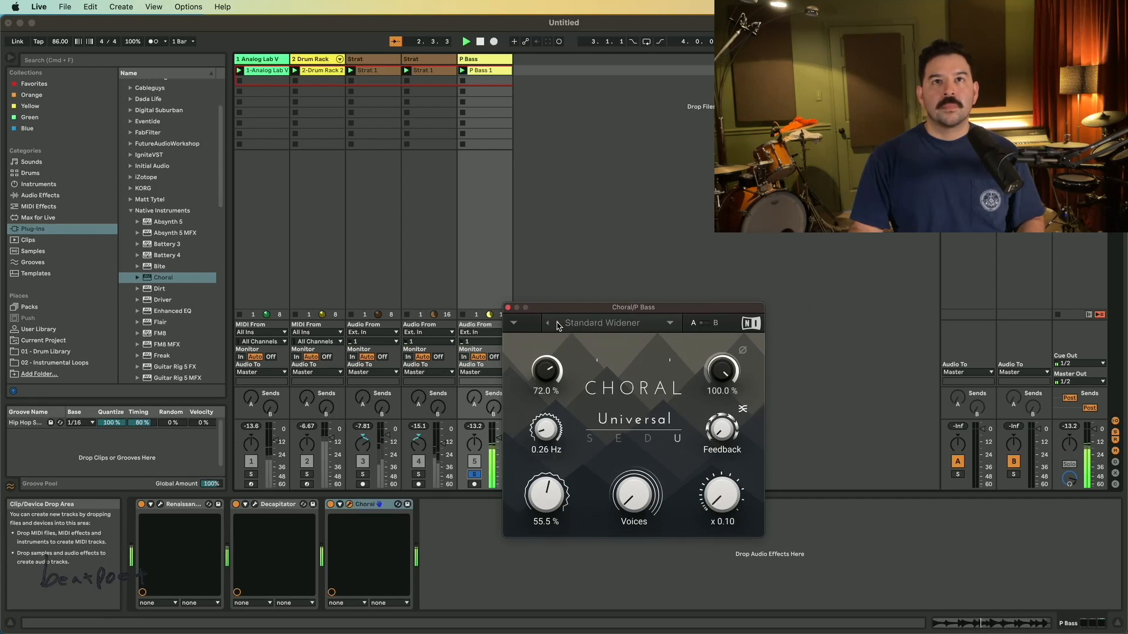
click(557, 324)
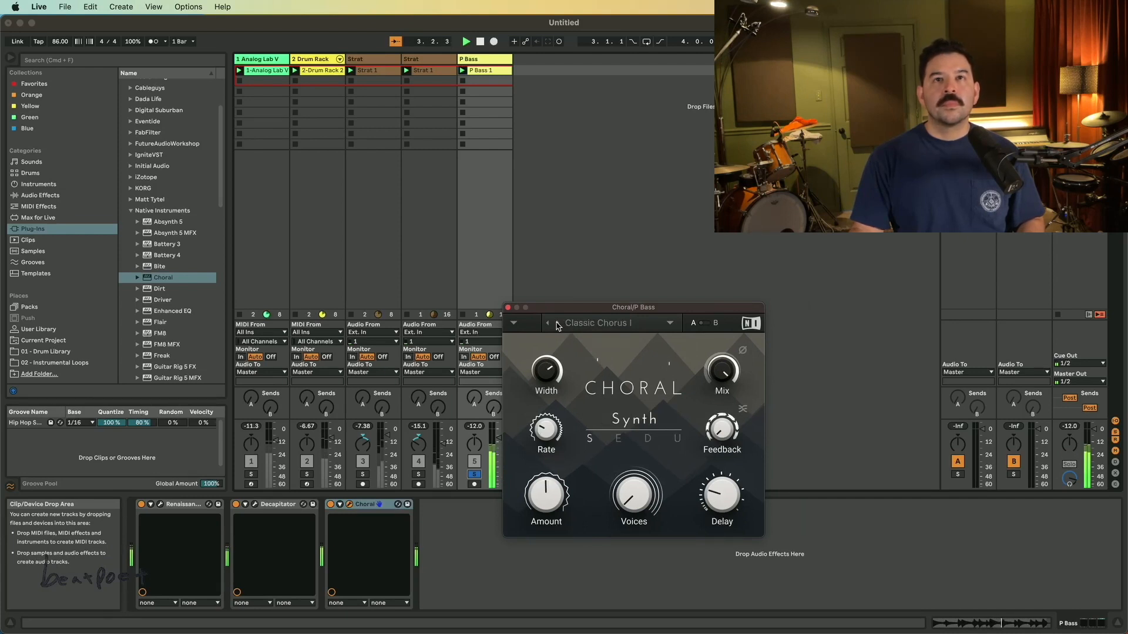
click(508, 308)
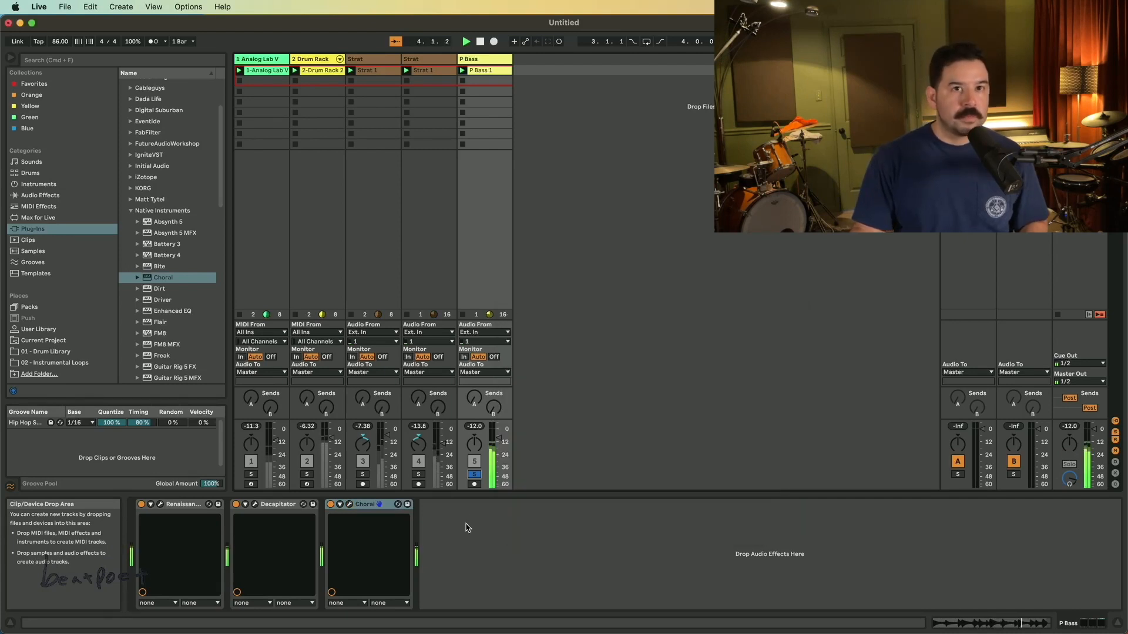
click(474, 474)
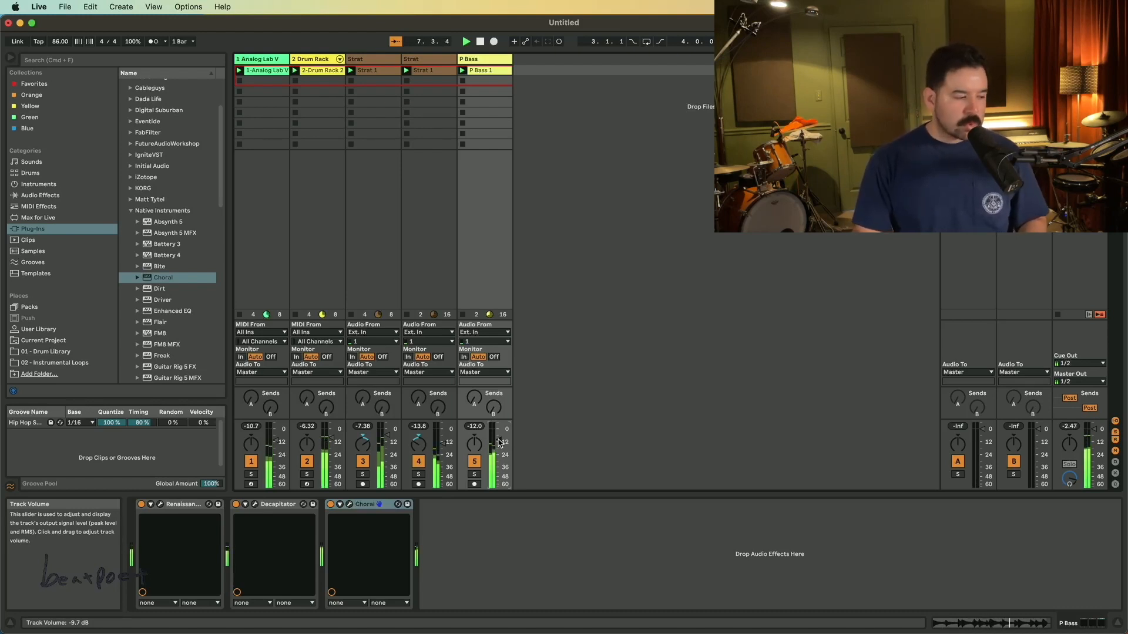
Step: Add Waves H-Delay (s) after RC-20 on the second Strat track and move its window clear of the browser
click(428, 59)
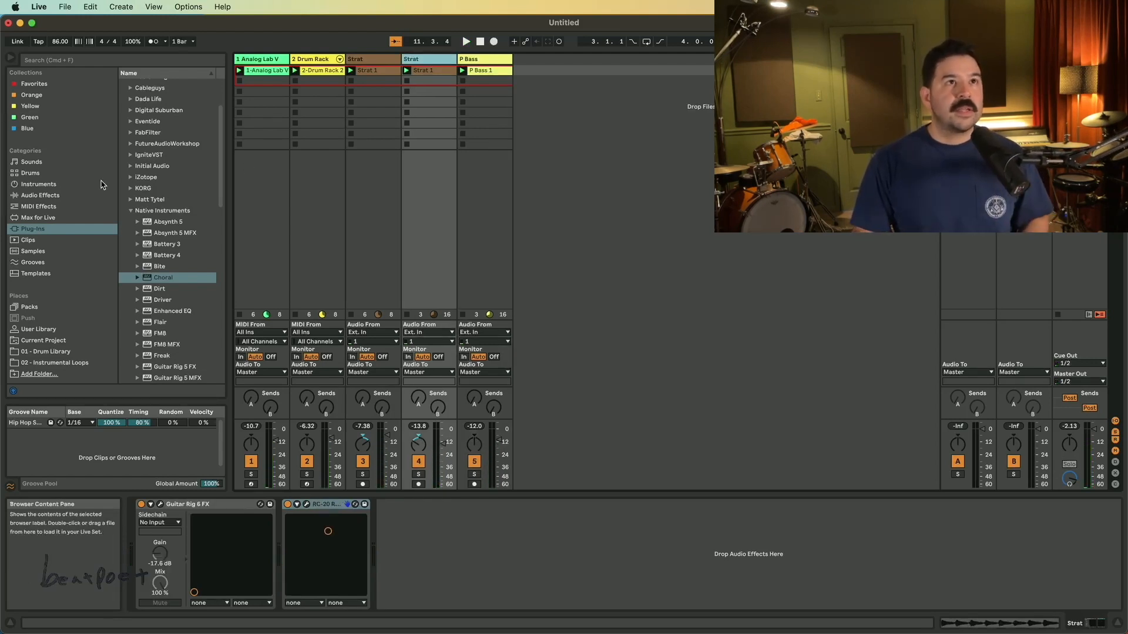
click(131, 210)
scroll(151, 228, up, 3)
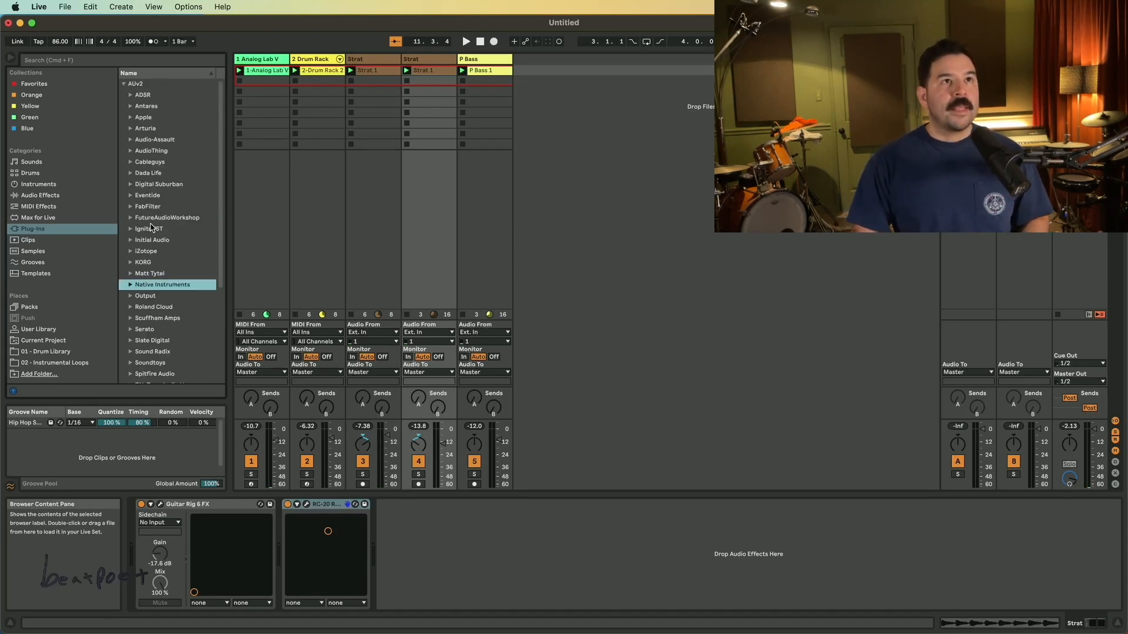
scroll(159, 296, down, 5)
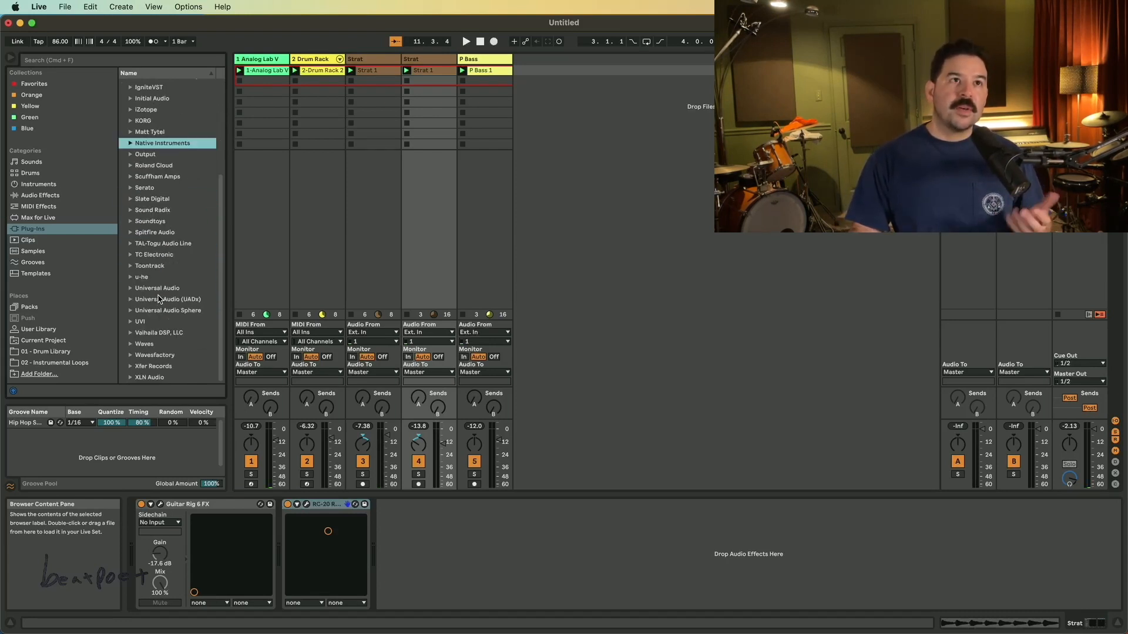
click(130, 344)
scroll(141, 339, down, 5)
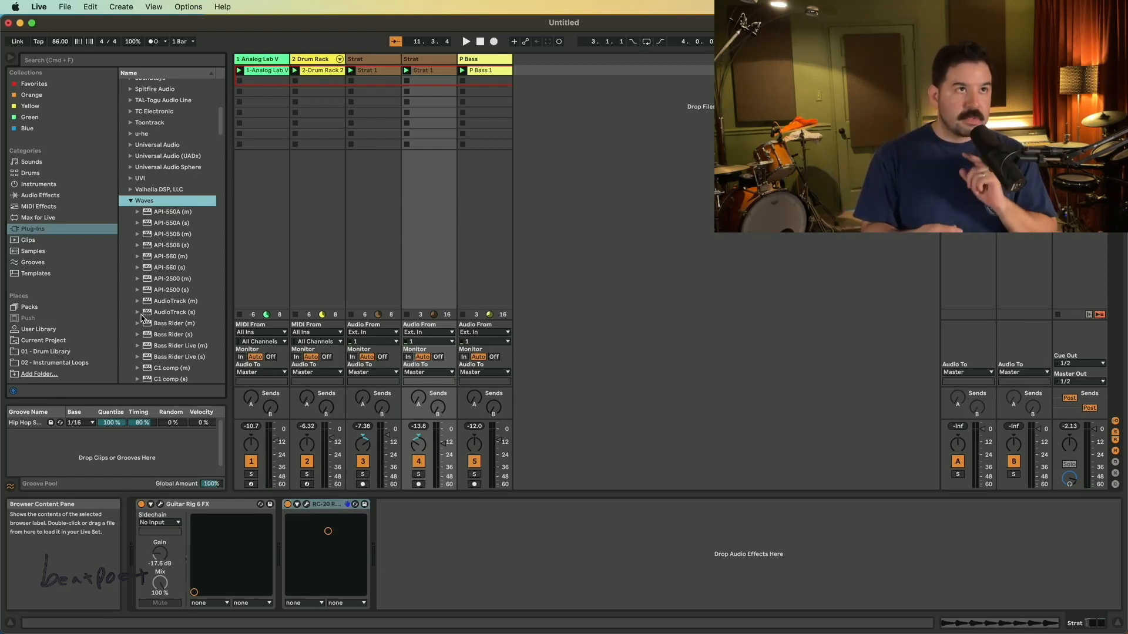
scroll(157, 316, down, 15)
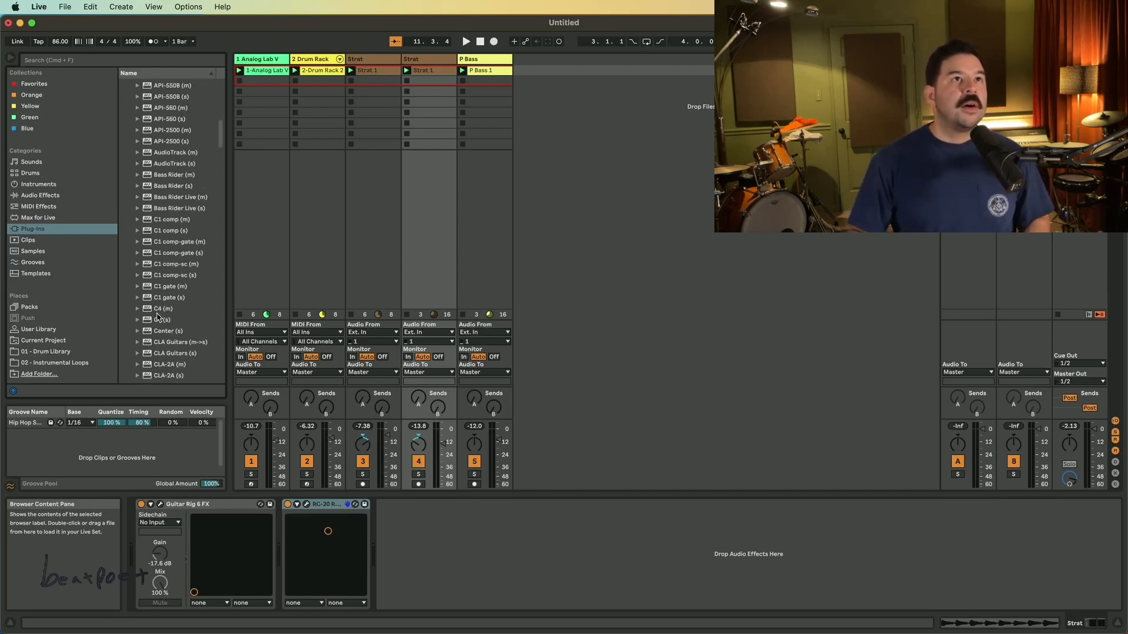
scroll(141, 316, down, 15)
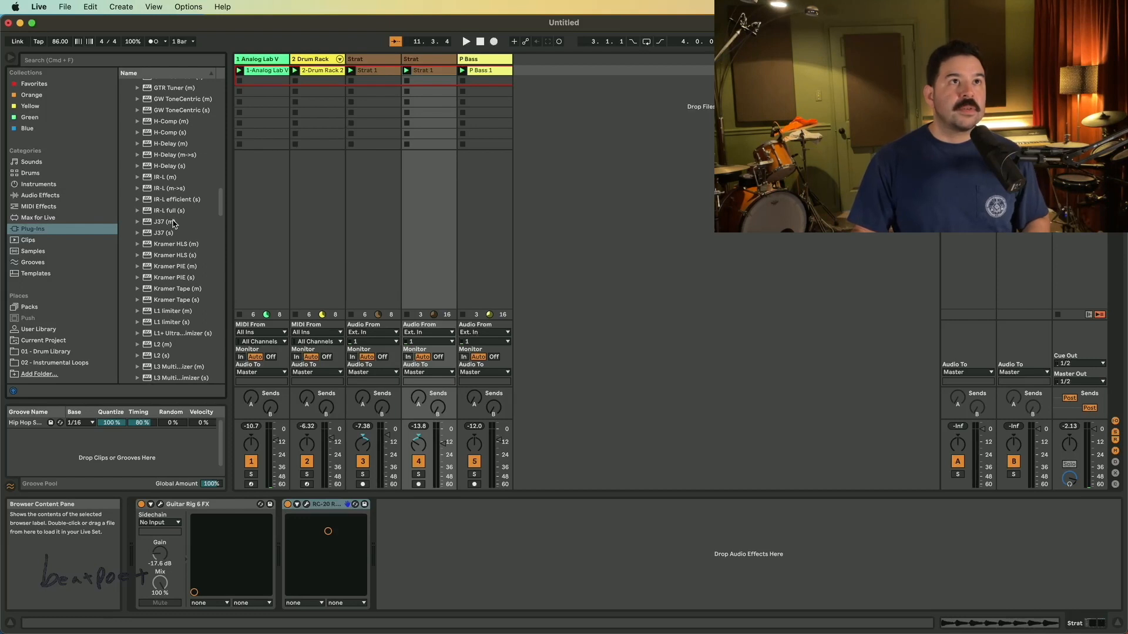
click(182, 168)
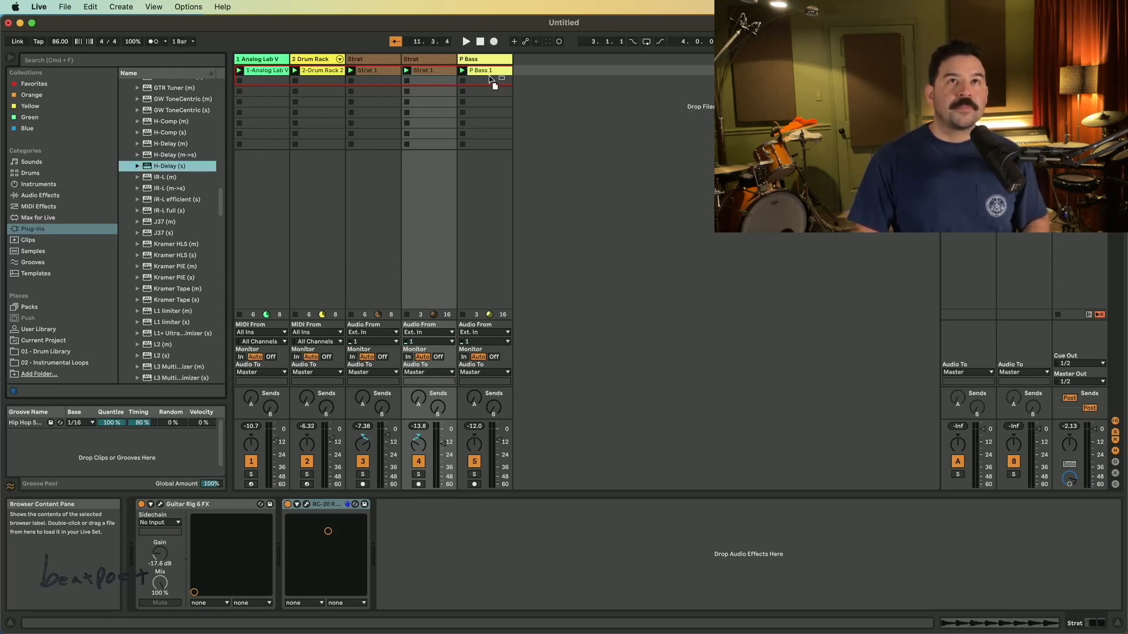
click(468, 81)
drag(429, 282, 470, 561)
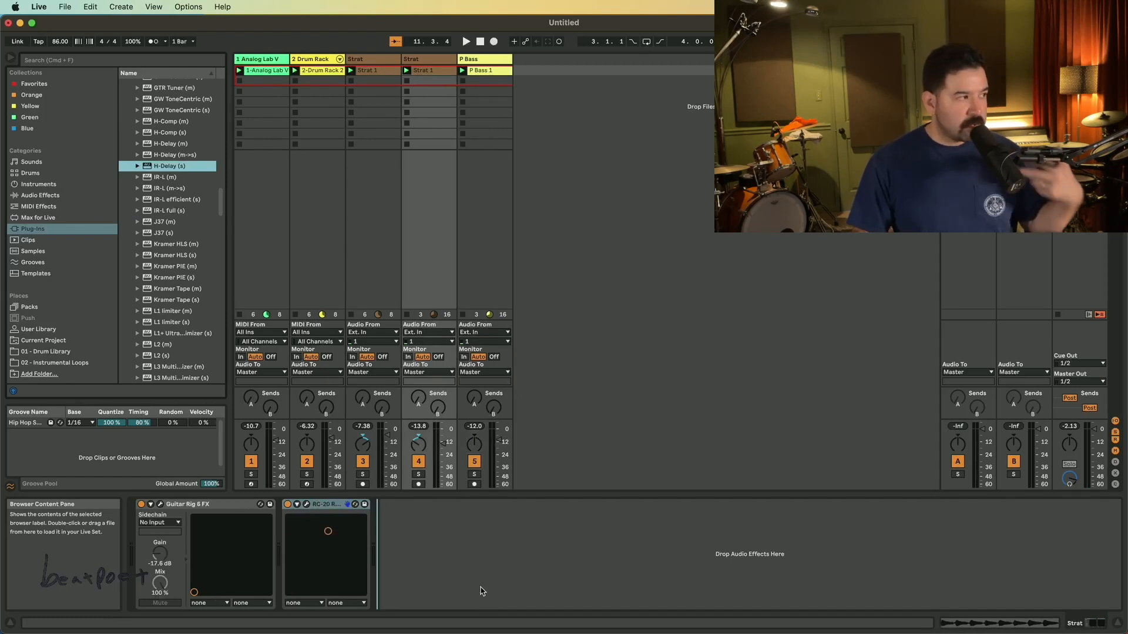
drag(480, 591, 482, 590)
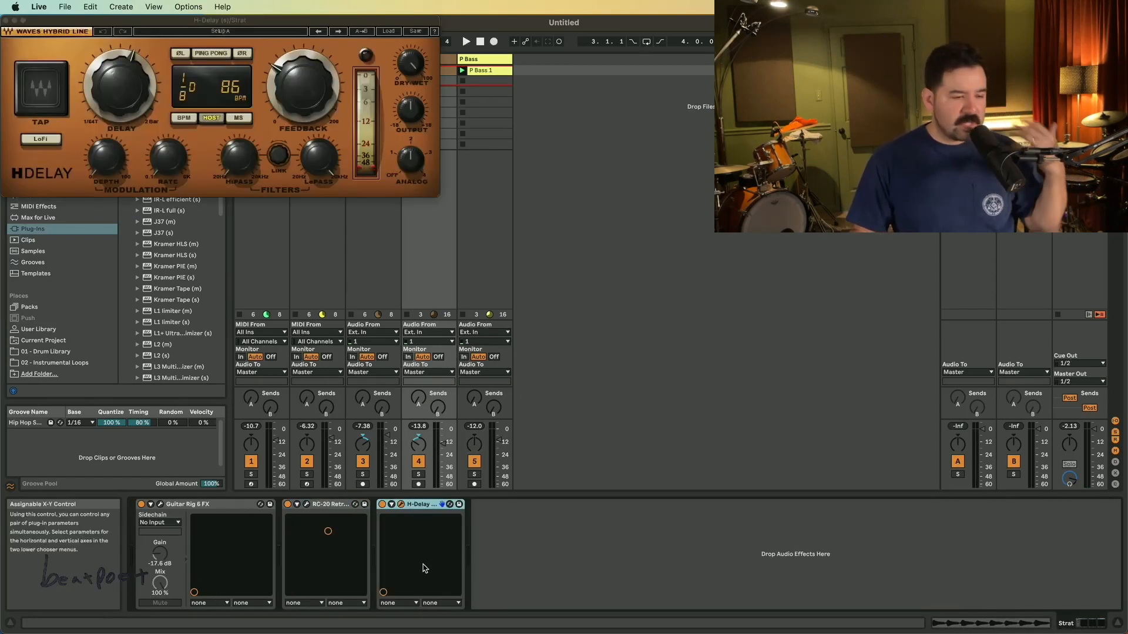
drag(212, 25, 633, 169)
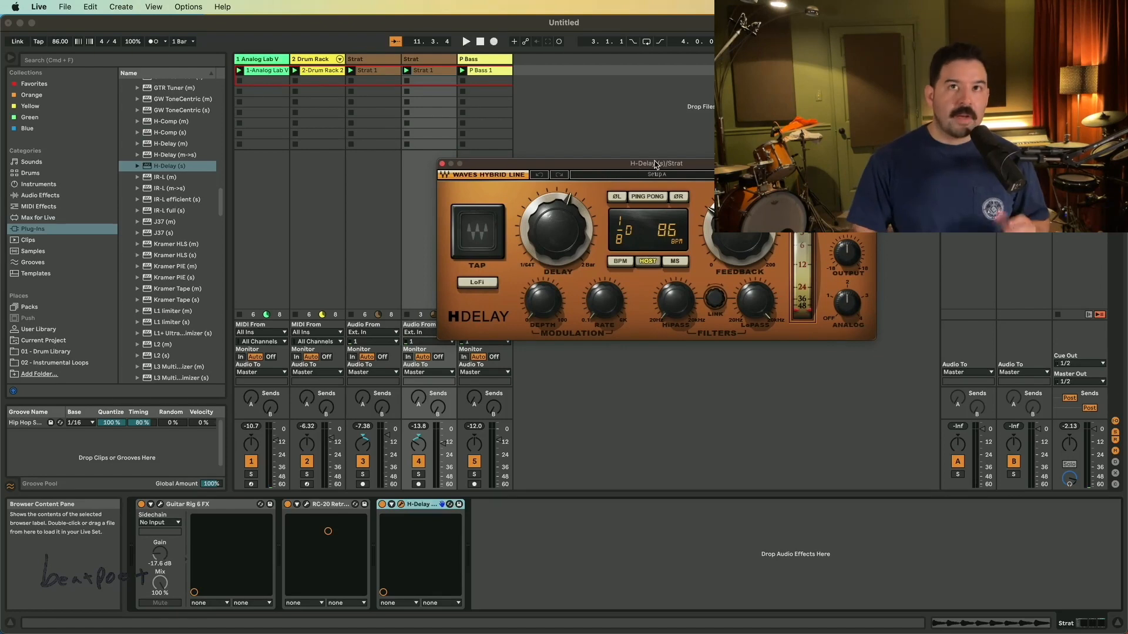
Step: Play the set with the second Strat track soloed, adjust H-Delay's dry/wet mix and set its delay time to straight 1/8
key(space)
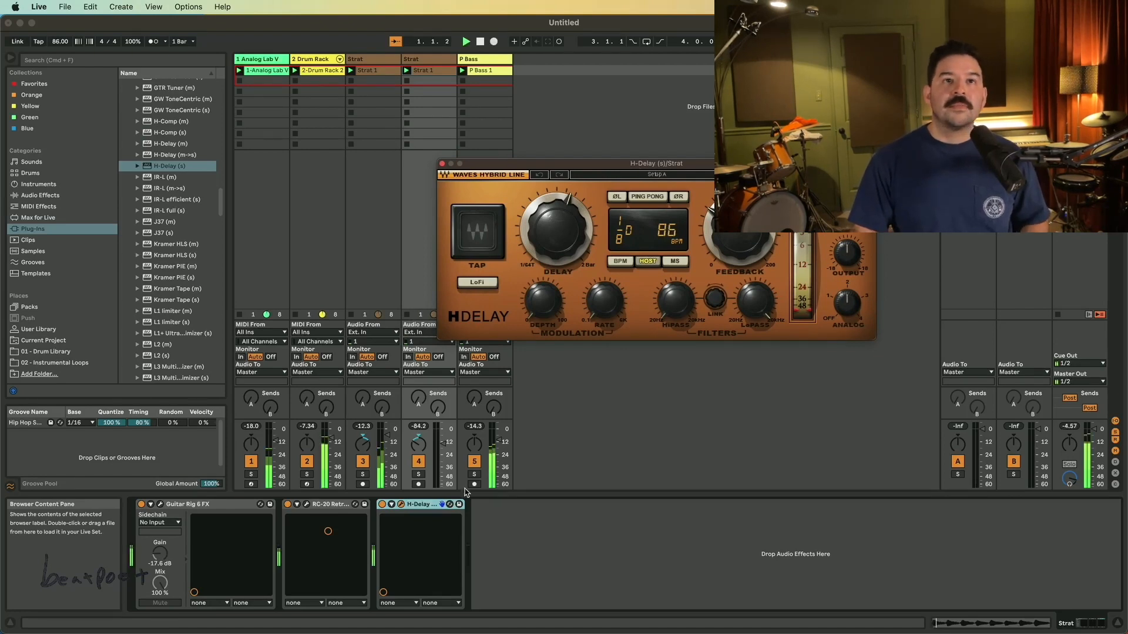
click(418, 474)
drag(846, 204, 847, 210)
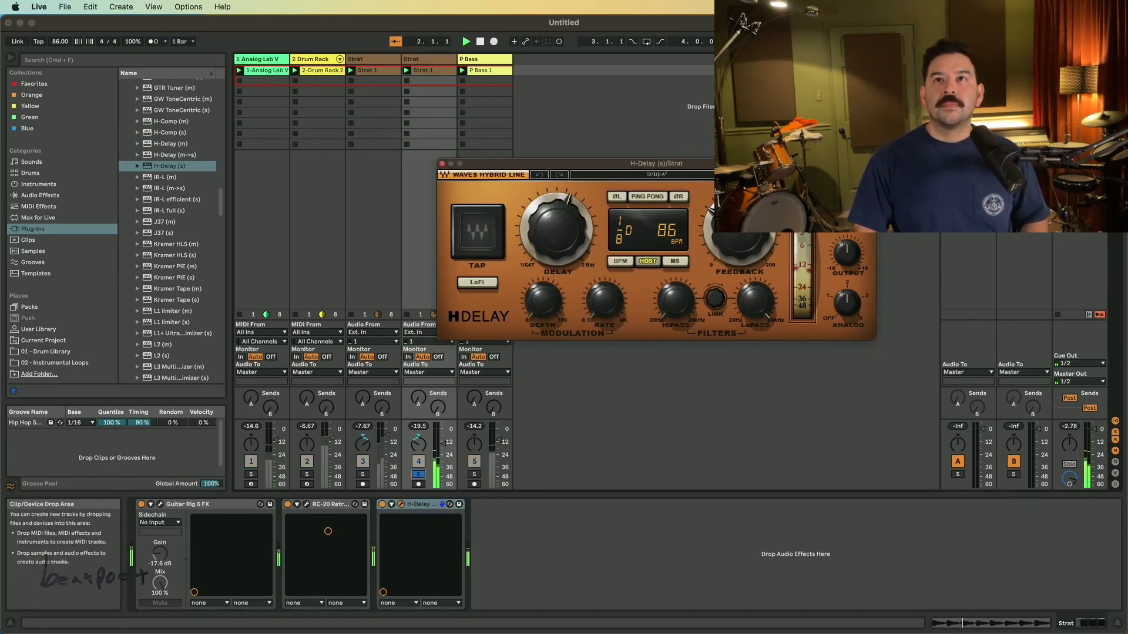
drag(549, 228, 549, 235)
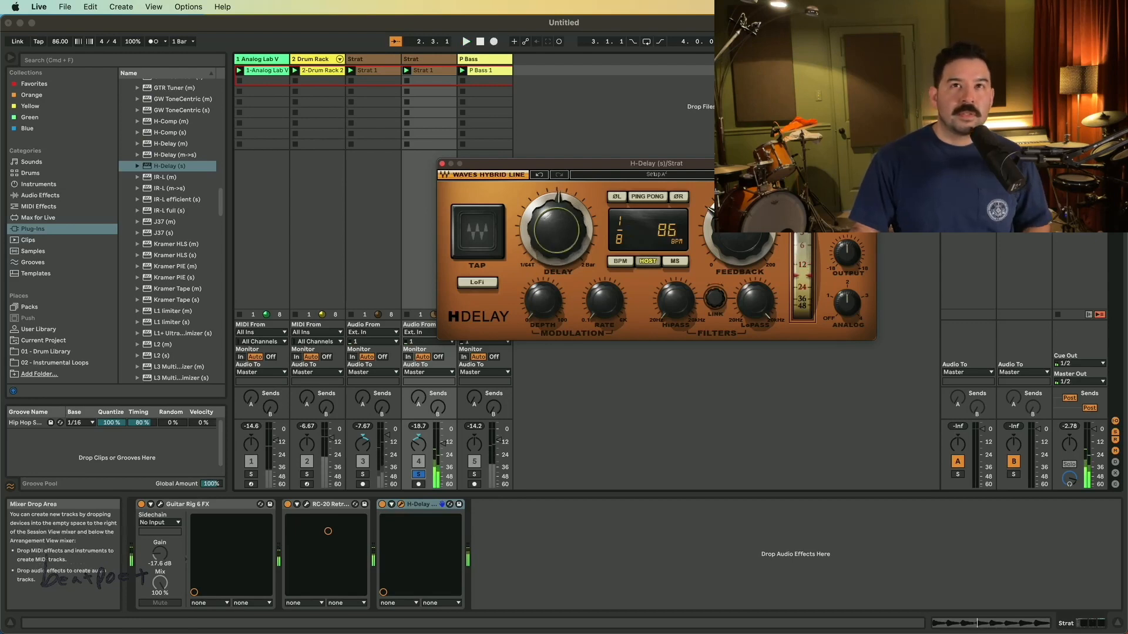
Step: Turn on Ping Pong in the second Strat track's H-Delay and close the plug-in window
drag(686, 310, 680, 314)
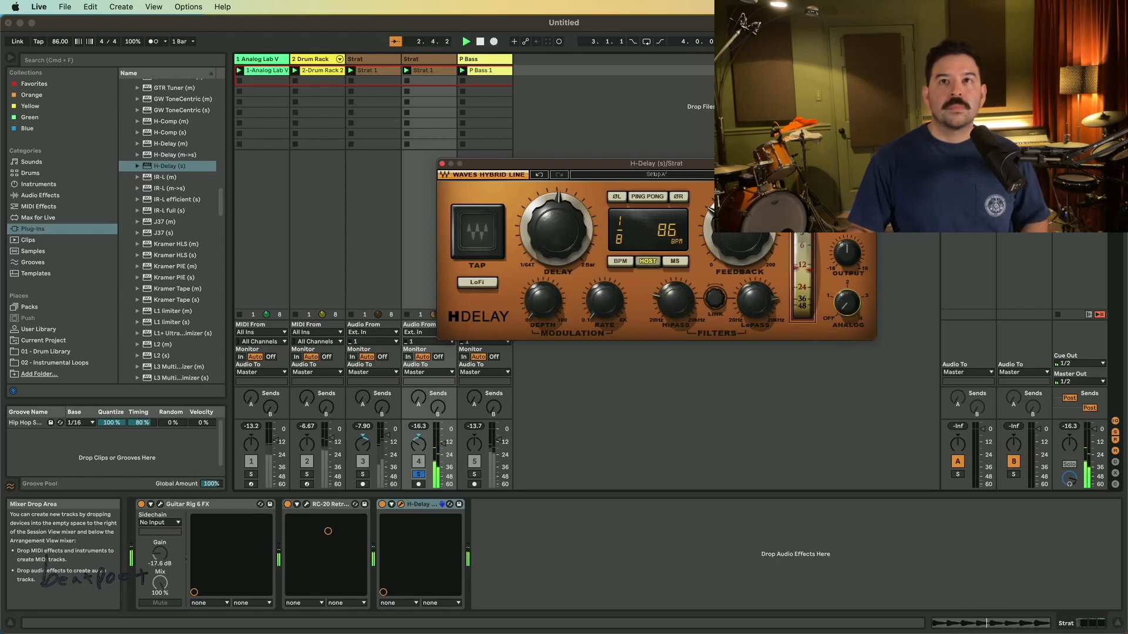
click(653, 198)
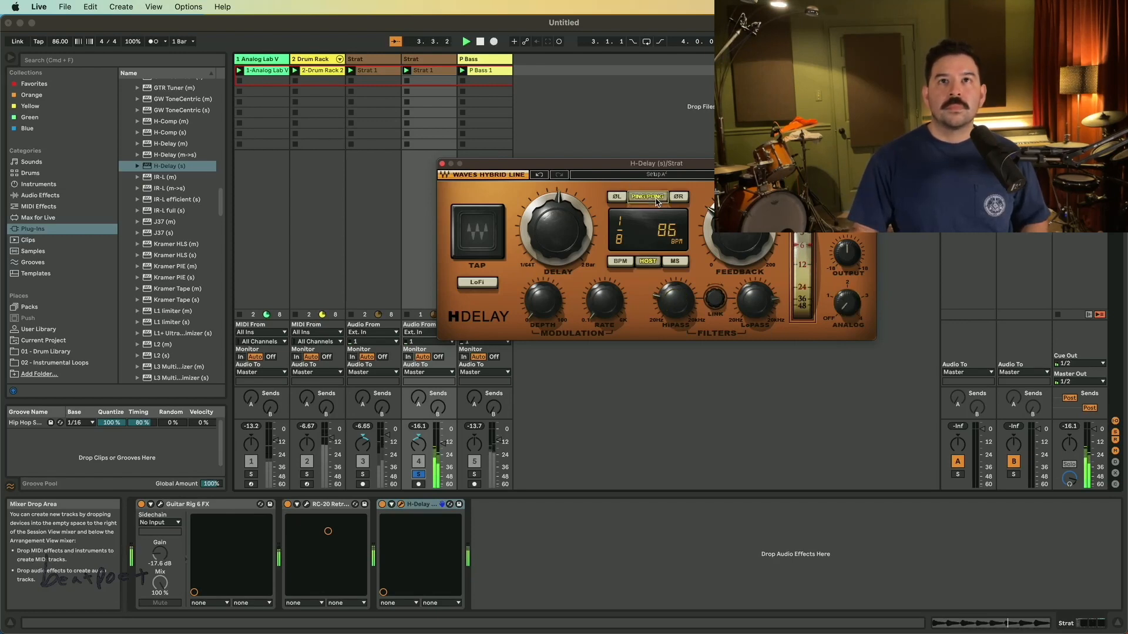
click(443, 165)
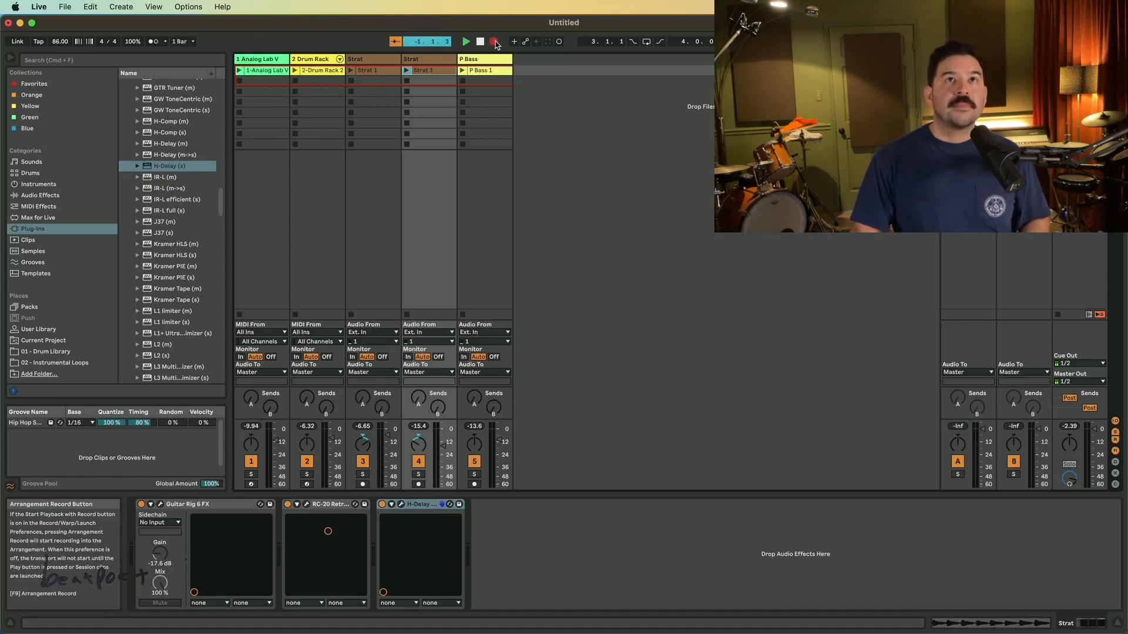
Step: Record a clip performance into the arrangement, launching Analog Lab V first, drums at bar 5, and both Strats and P Bass at bar 9
click(240, 71)
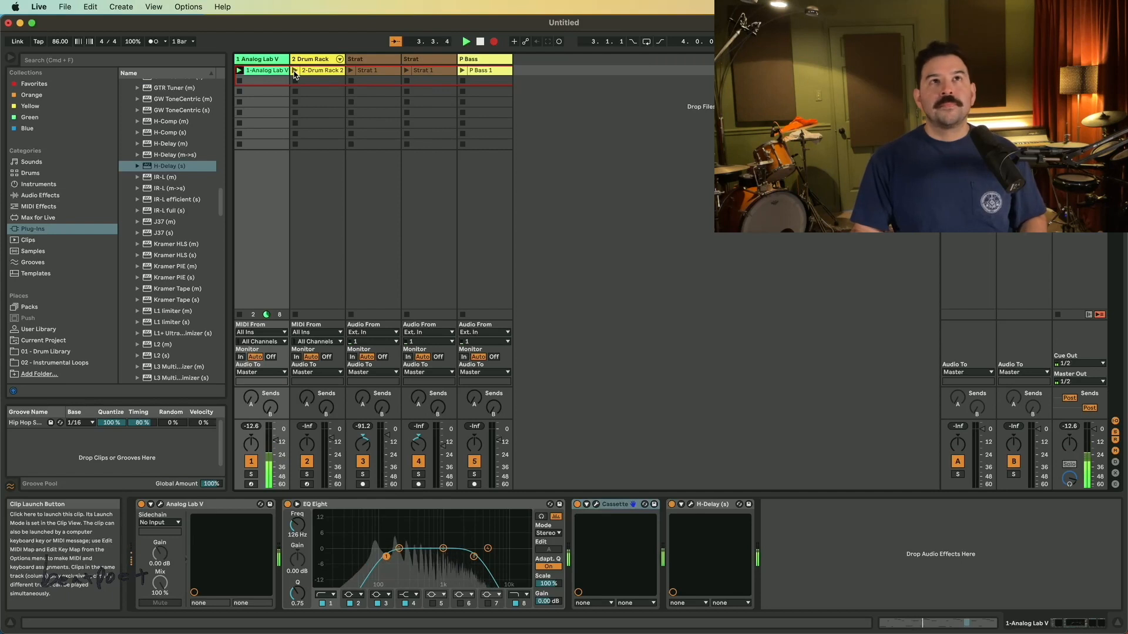
click(295, 71)
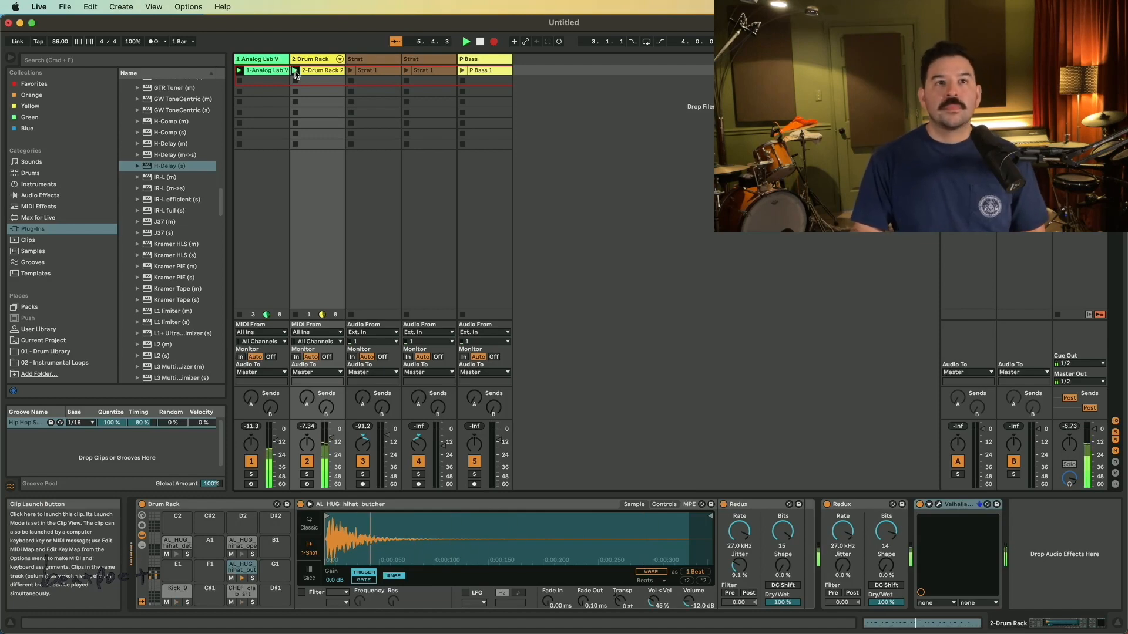
click(351, 70)
click(406, 71)
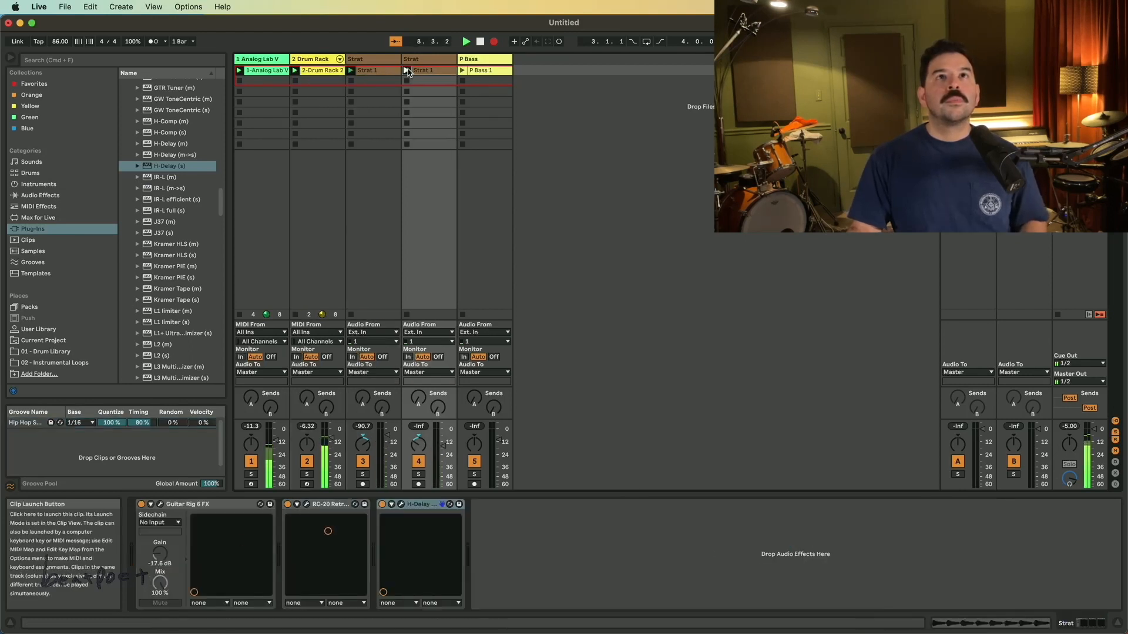
click(462, 71)
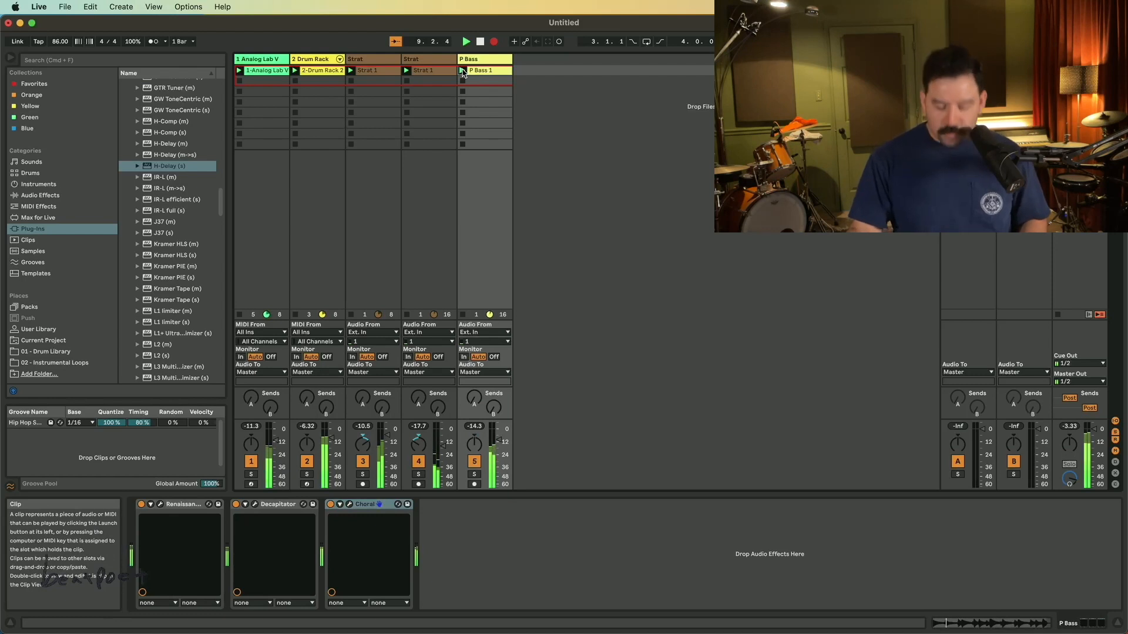
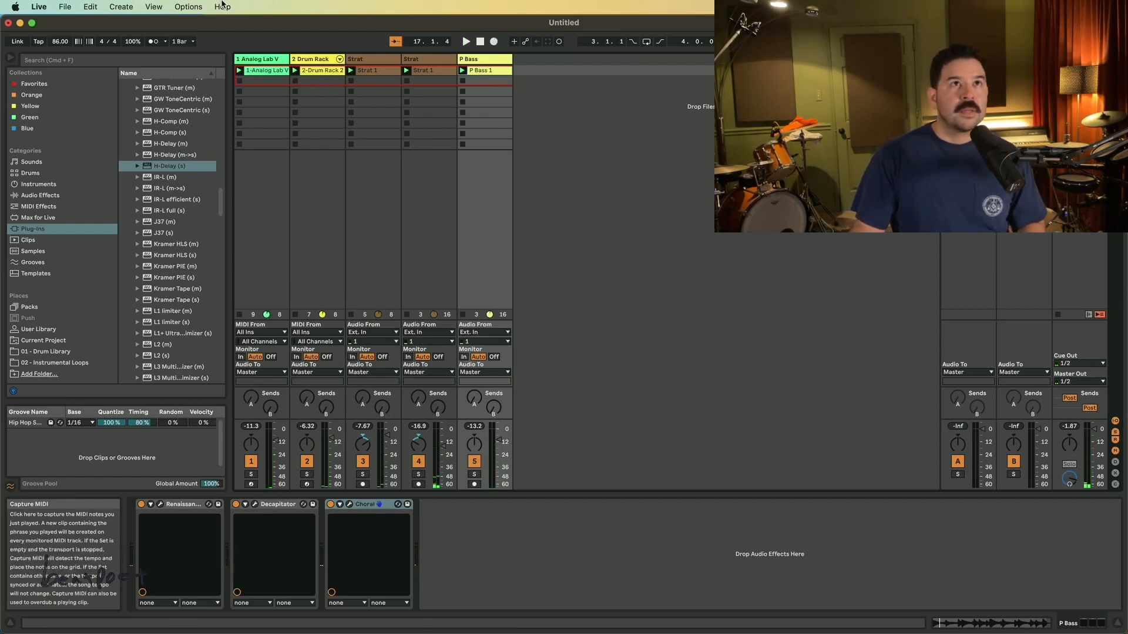
Step: Show the Arrangement View and switch playback of all tracks back to the recorded arrangement
key(Tab)
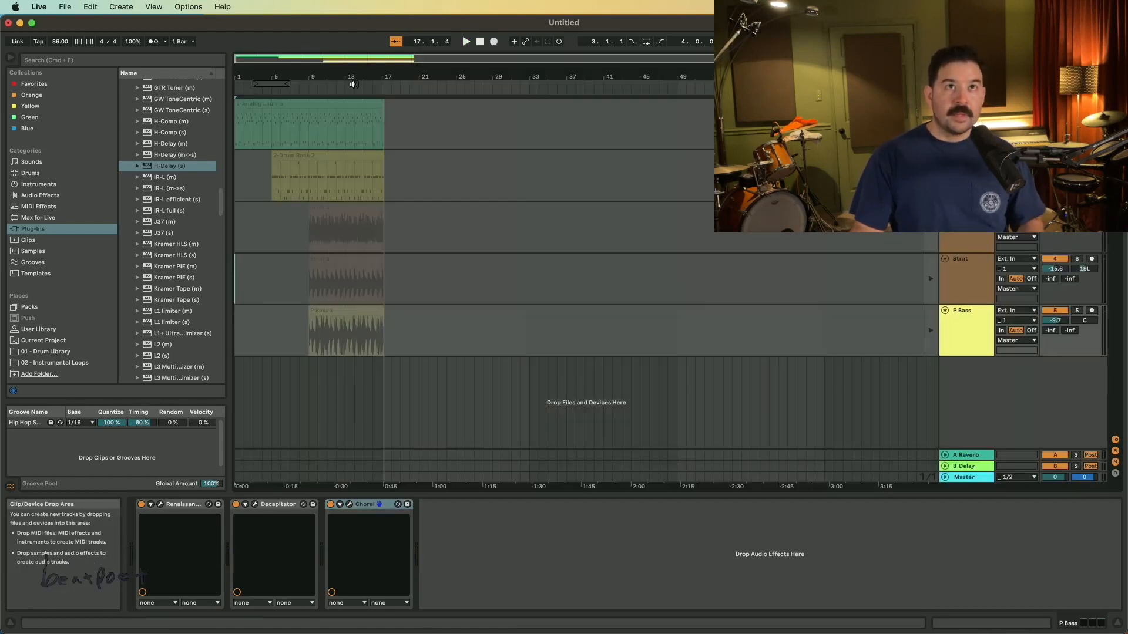
click(548, 141)
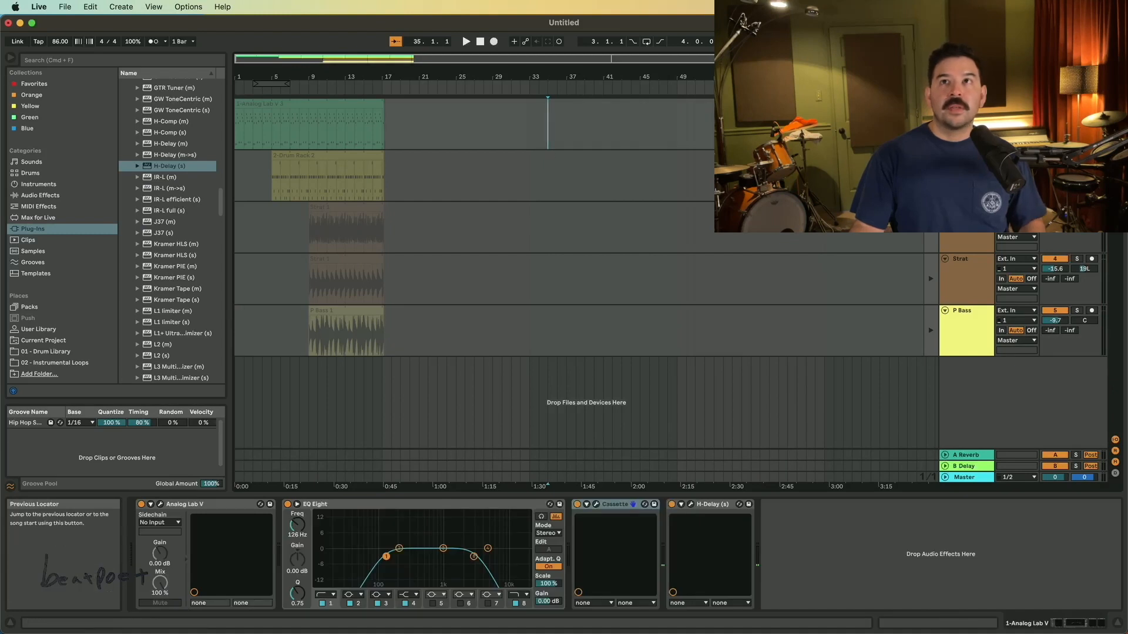
key(F10)
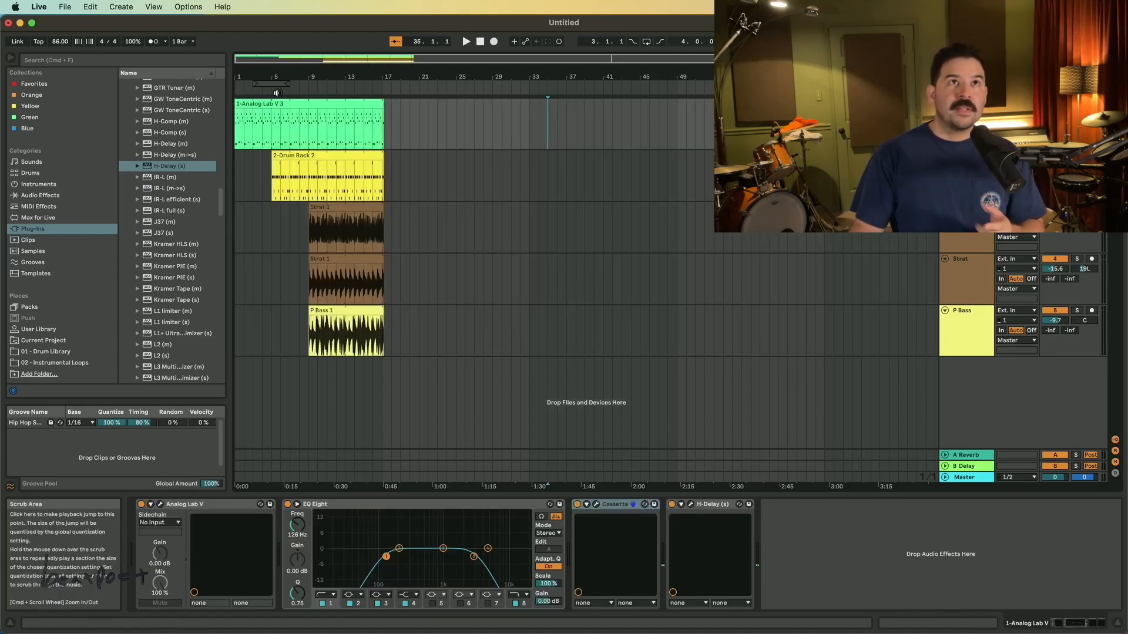
Step: Play the recorded arrangement from bar 1 through the entrance of the guitars and bass
click(235, 91)
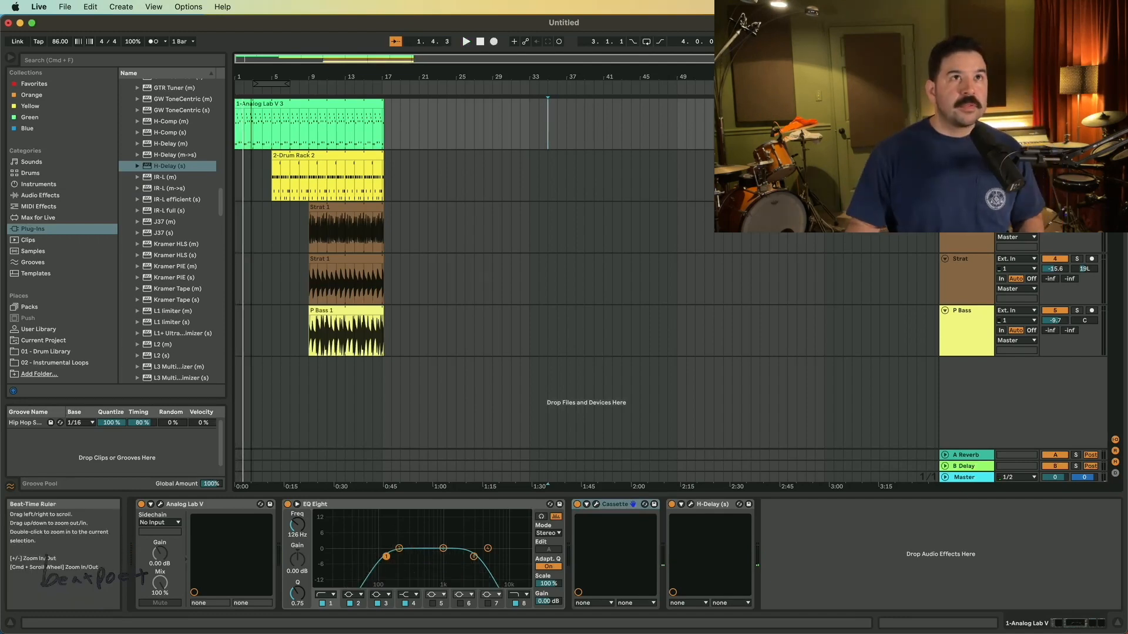
drag(252, 77, 251, 121)
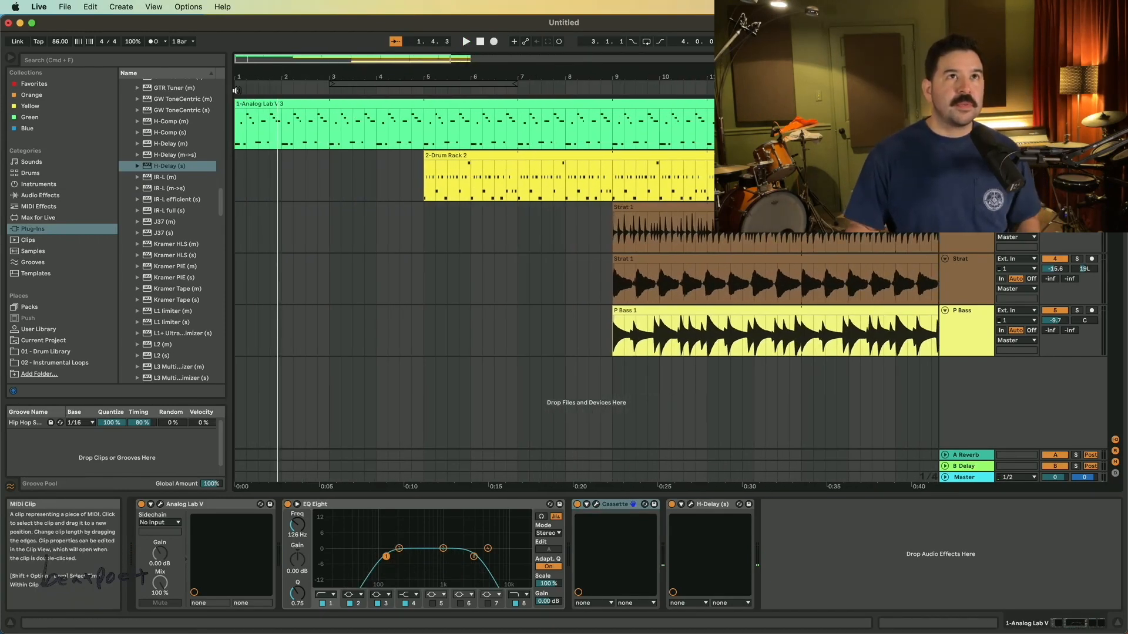
click(479, 42)
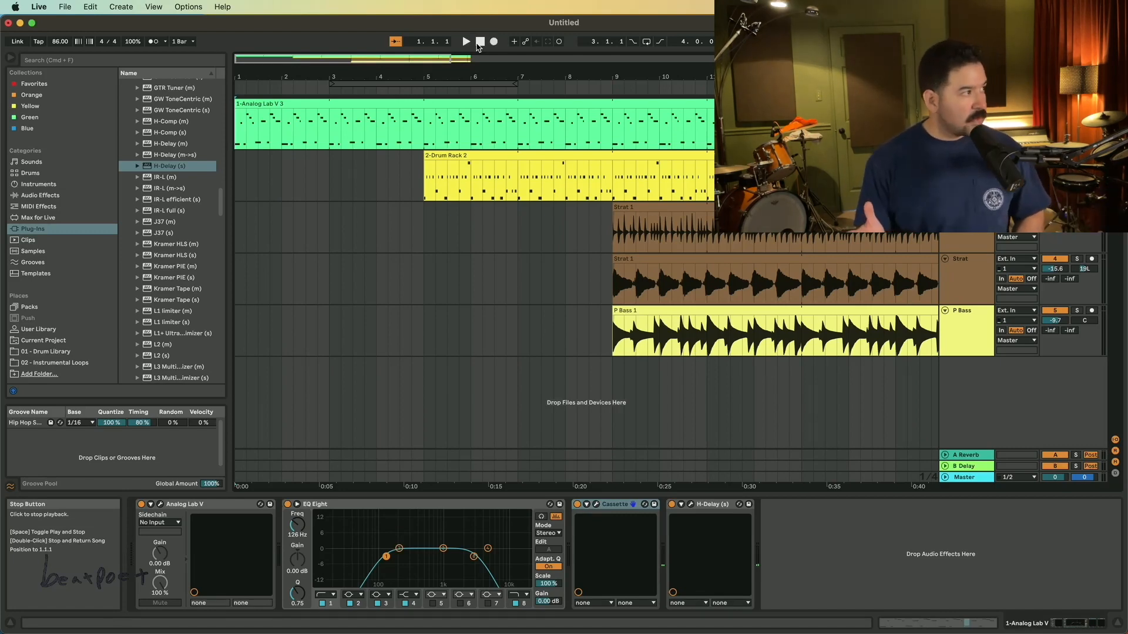
key(space)
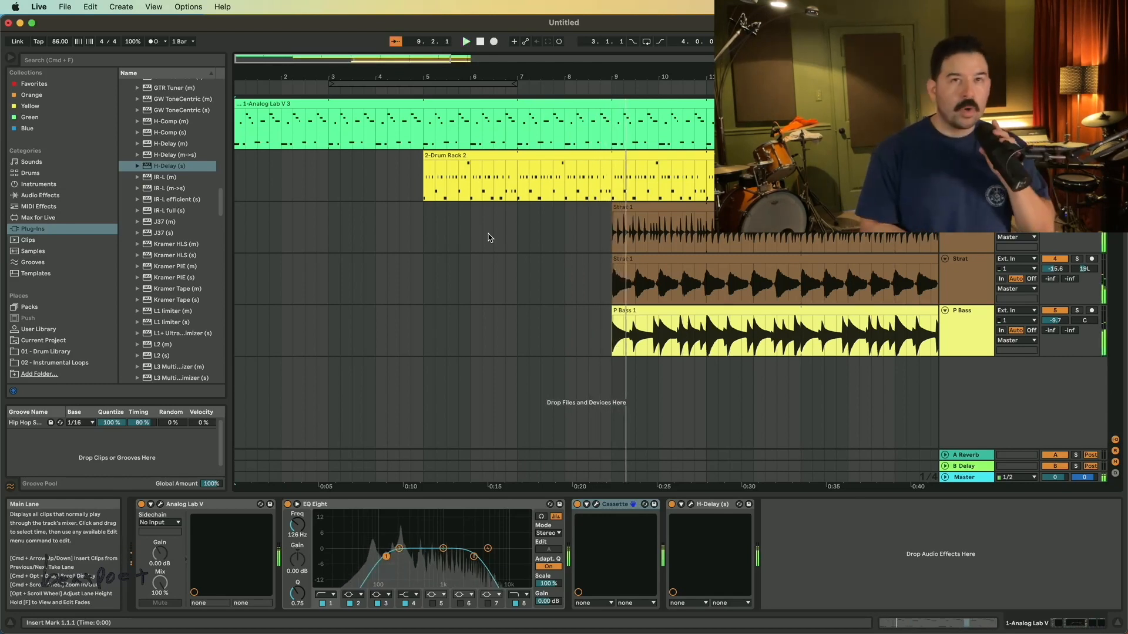
Step: Raise the volume of the CHEF_clap_srt sample in the Drum Rack to -9.71 dB while playing from bar 6
click(498, 194)
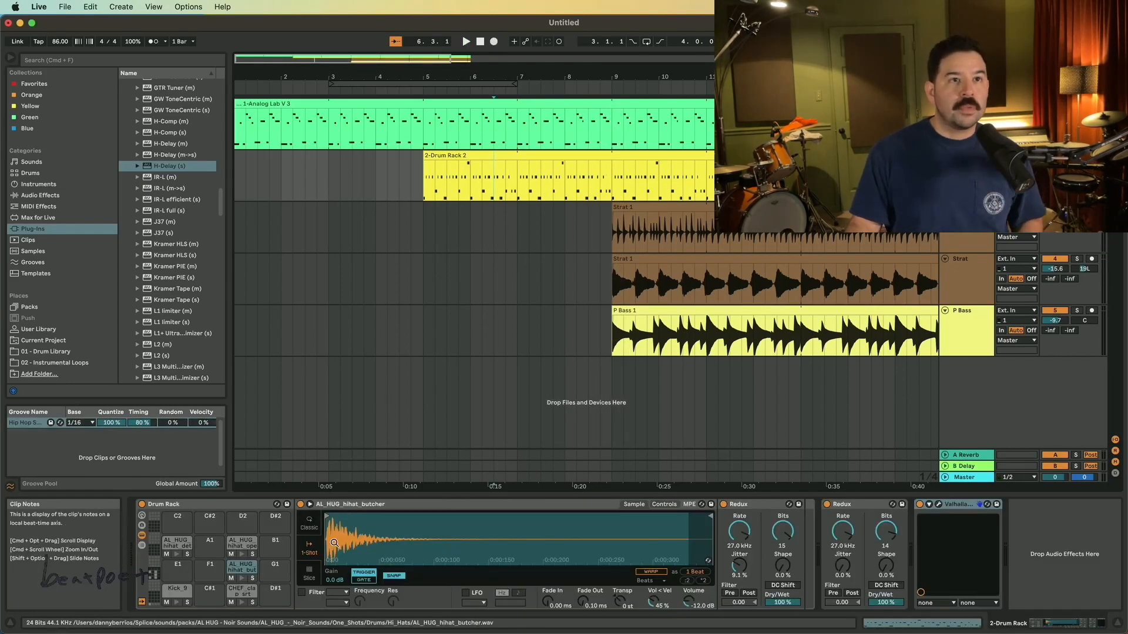
click(243, 603)
click(241, 595)
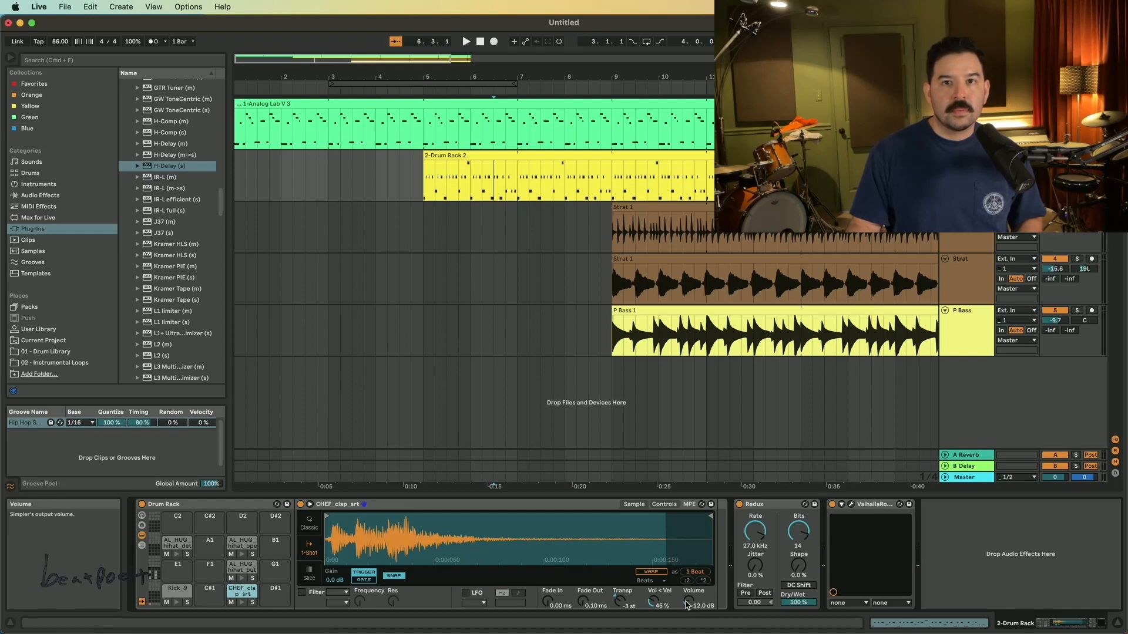
key(space)
drag(689, 606, 689, 617)
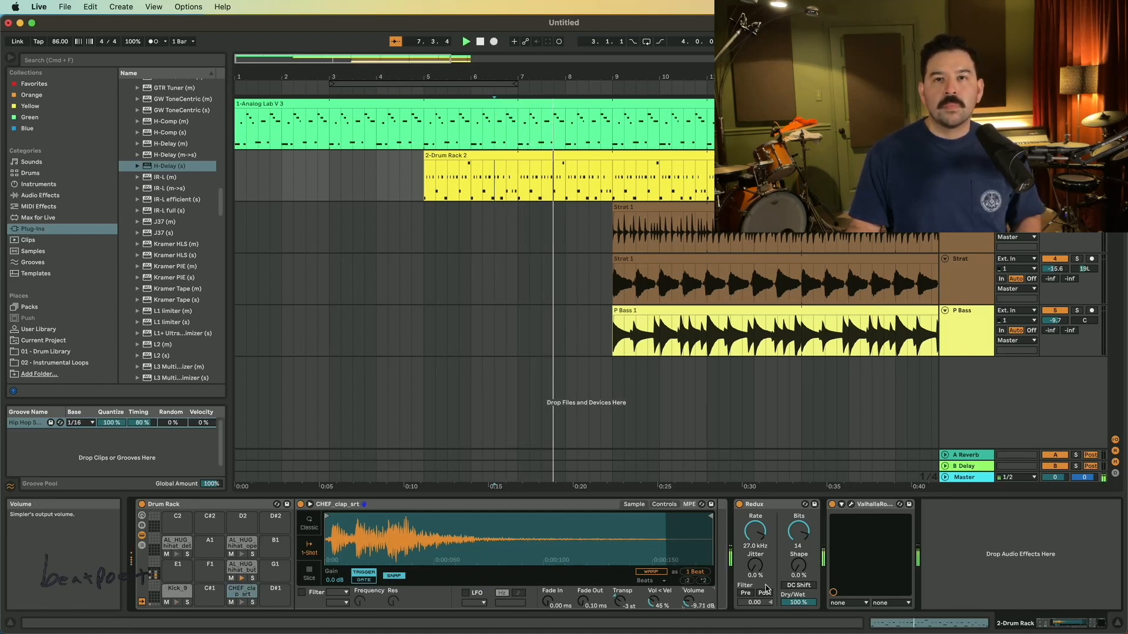
Step: Compare the clap with its Redux during playback and set the Redux rate to 26.2 kHz
click(497, 176)
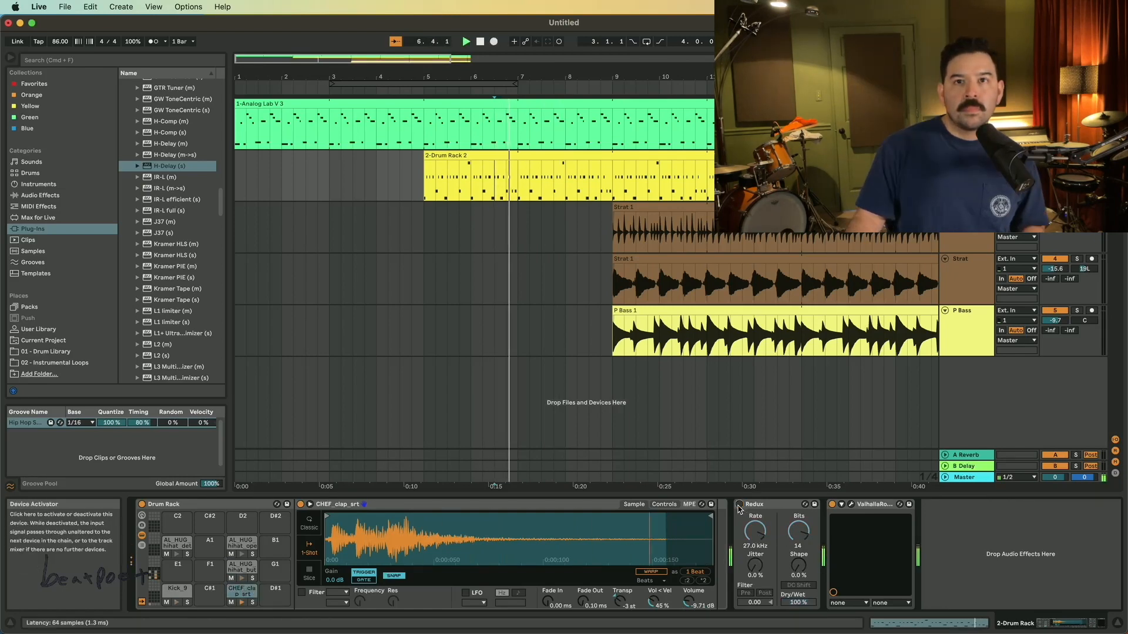
drag(756, 531, 755, 564)
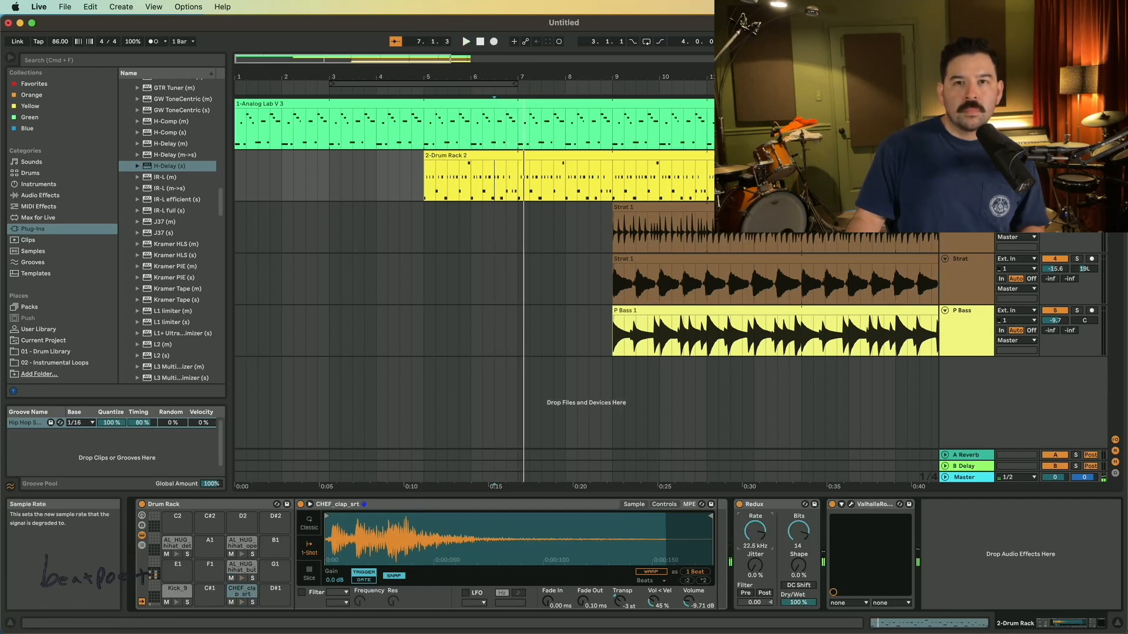
drag(754, 538, 753, 532)
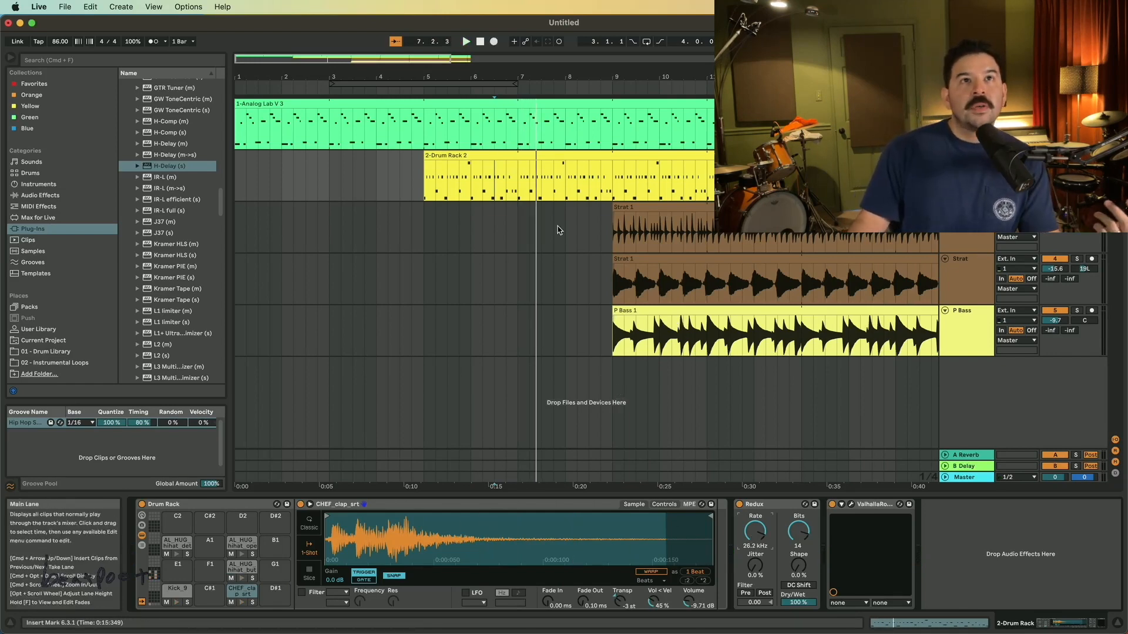
Step: Unfold the Drum Rack track into its chains in Session View and select the CHEF_clap_srt chain
click(536, 183)
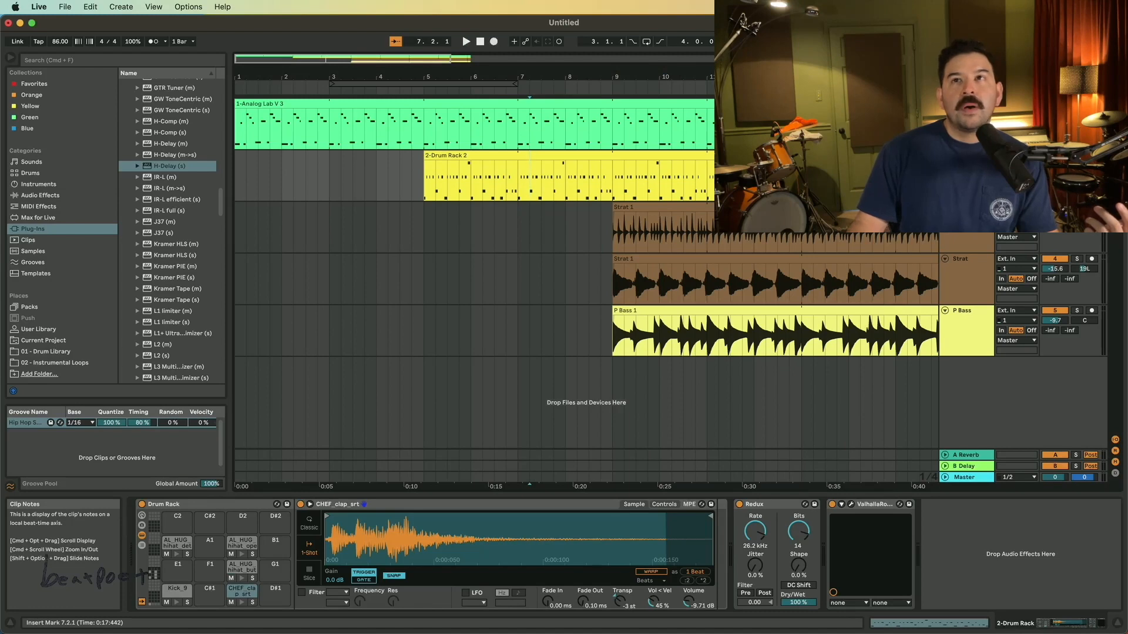
click(945, 156)
click(945, 155)
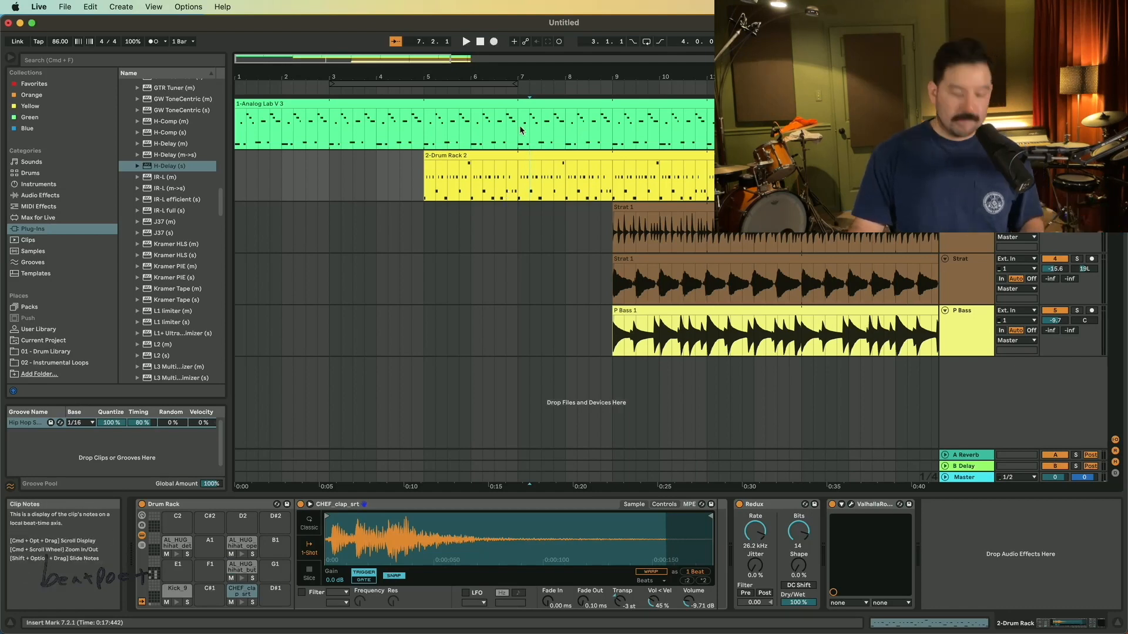
key(Tab)
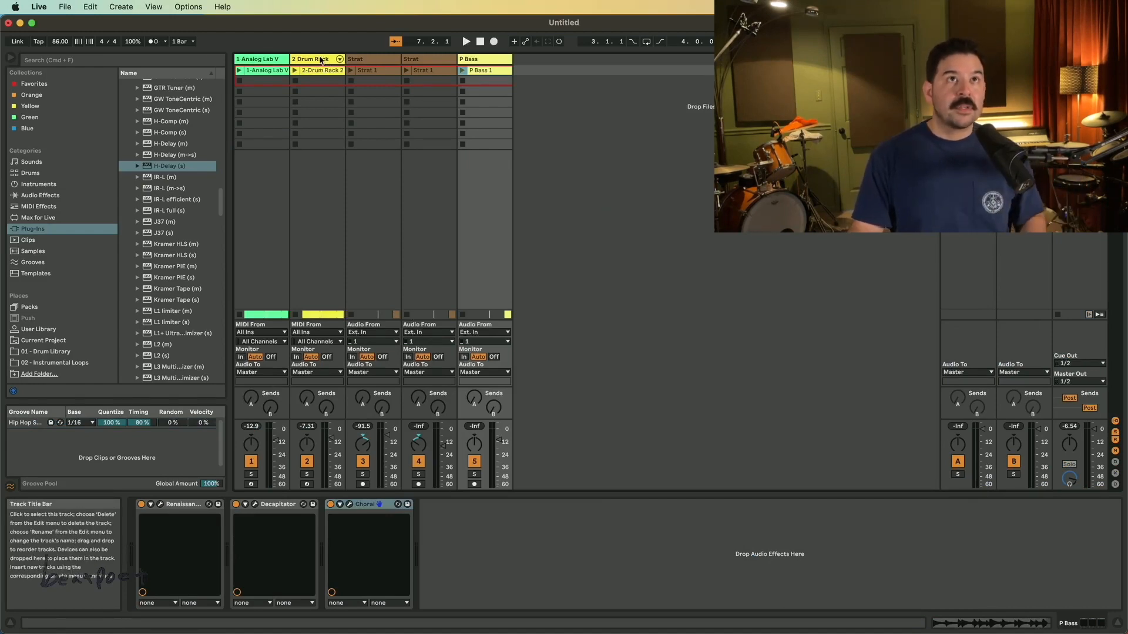
click(340, 59)
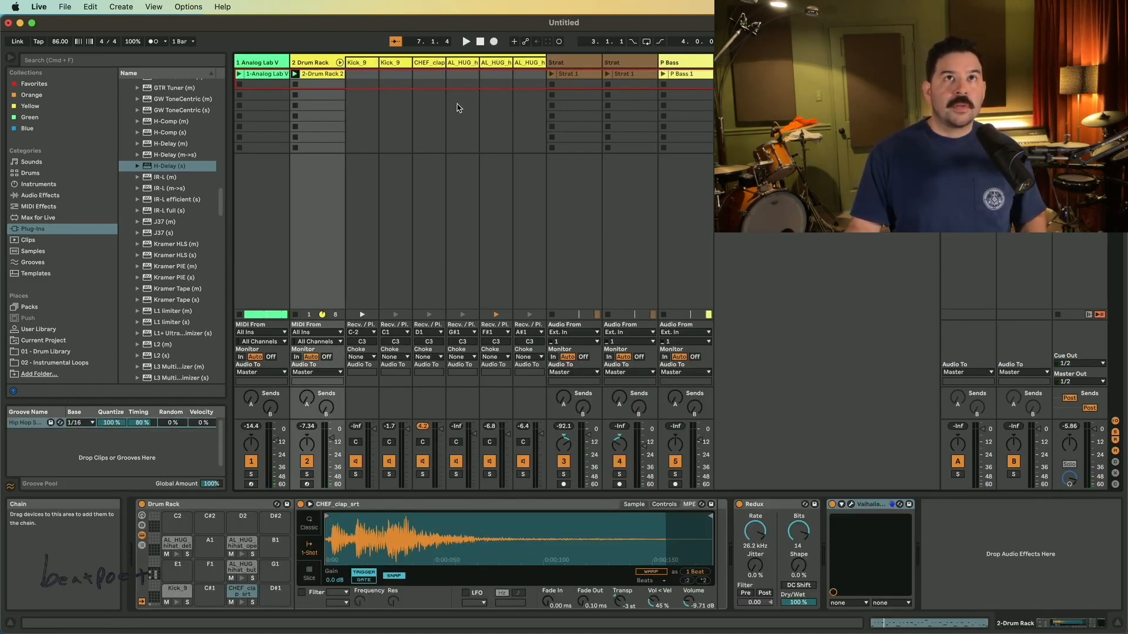
click(424, 111)
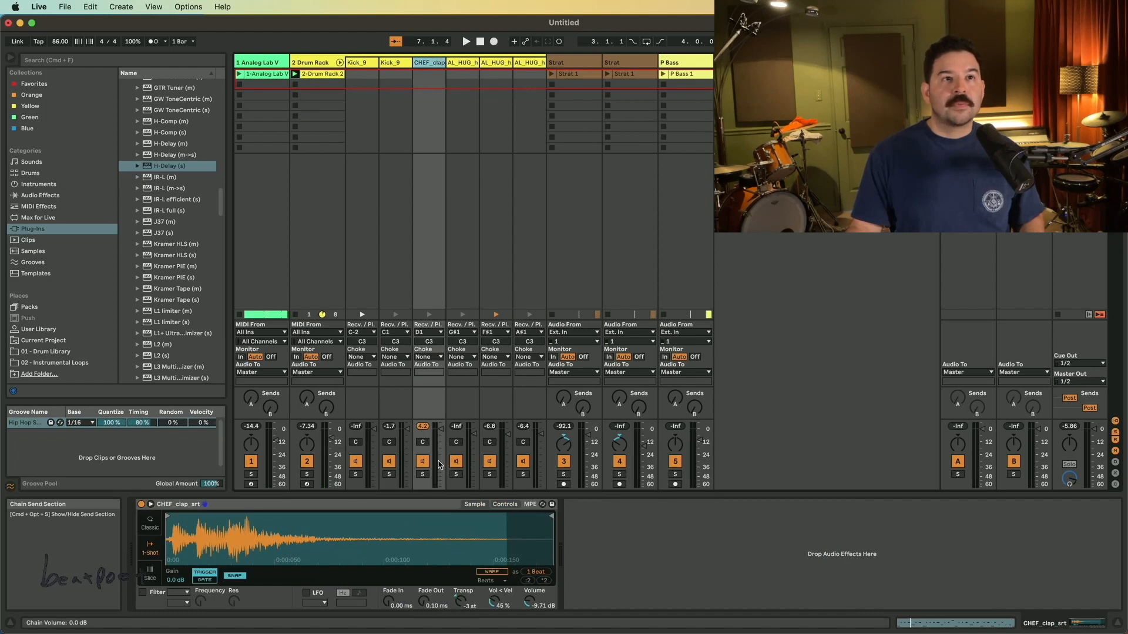
Step: Transpose the clap sample to -4 st and set its volume to -9.14 dB during playback
key(space)
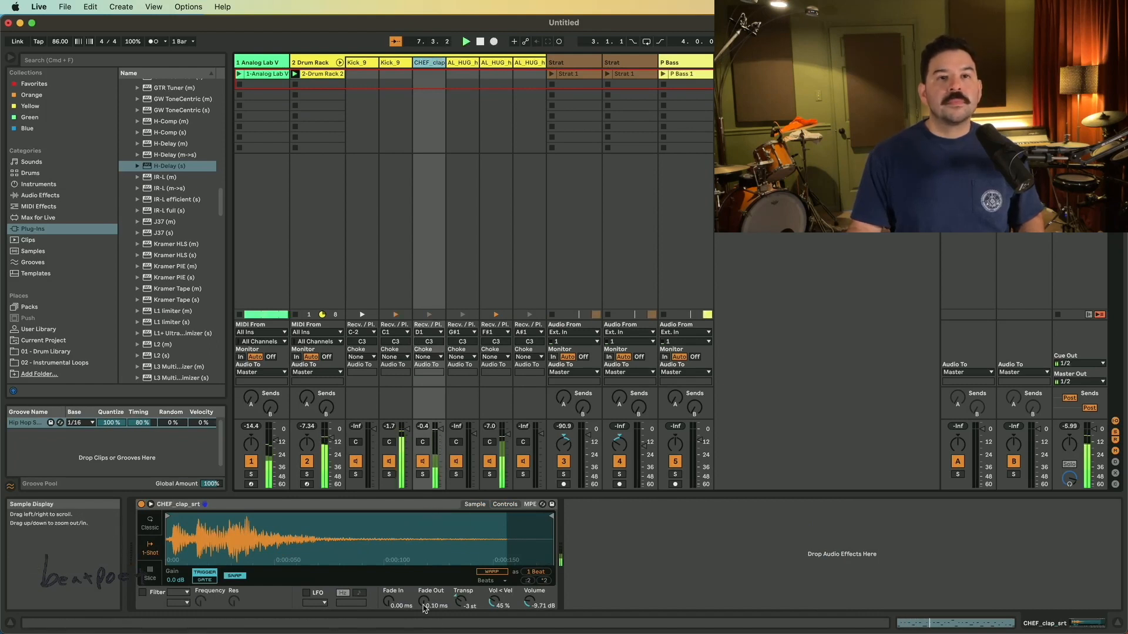
drag(461, 602, 461, 611)
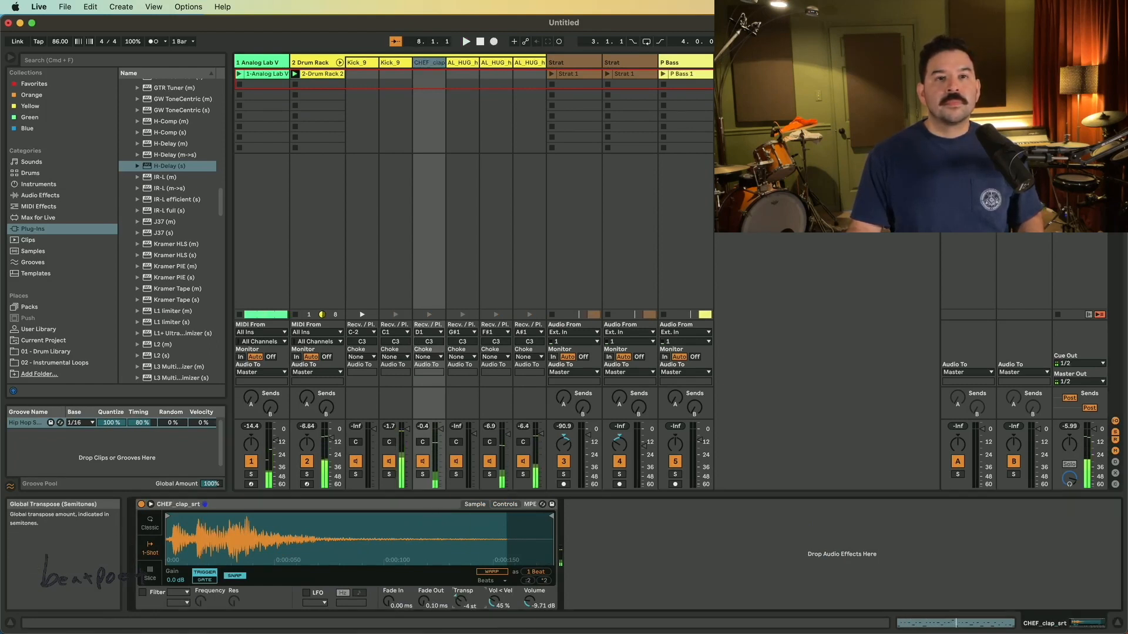
key(space)
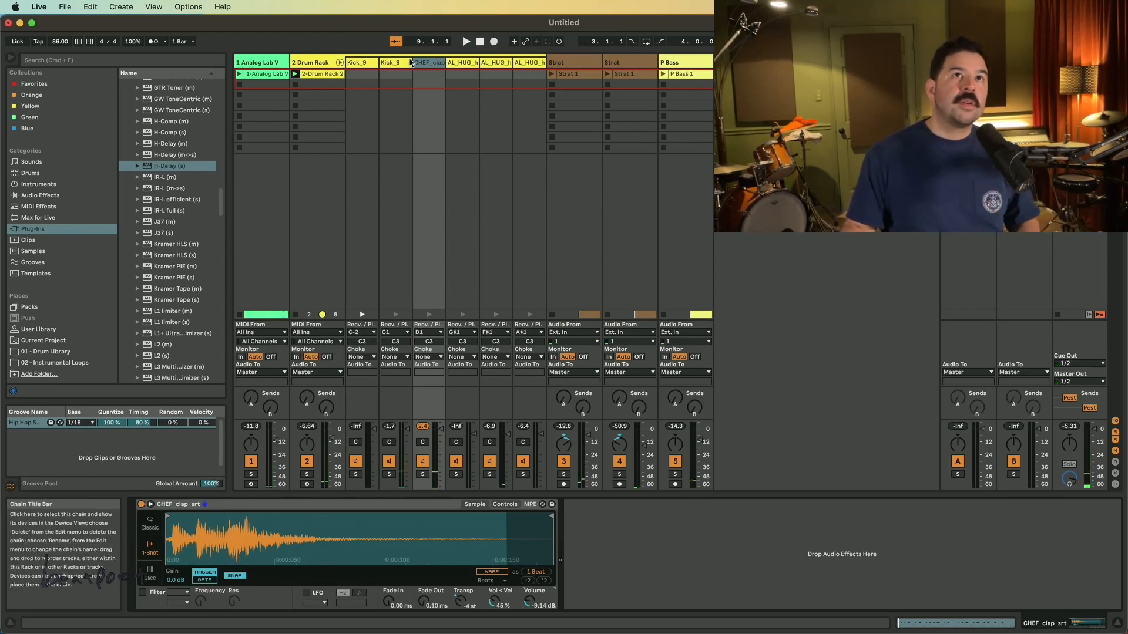
Step: Return to Arrangement View, re-enable the Drum Rack track's arrangement clip and play it from about bar 8
key(Tab)
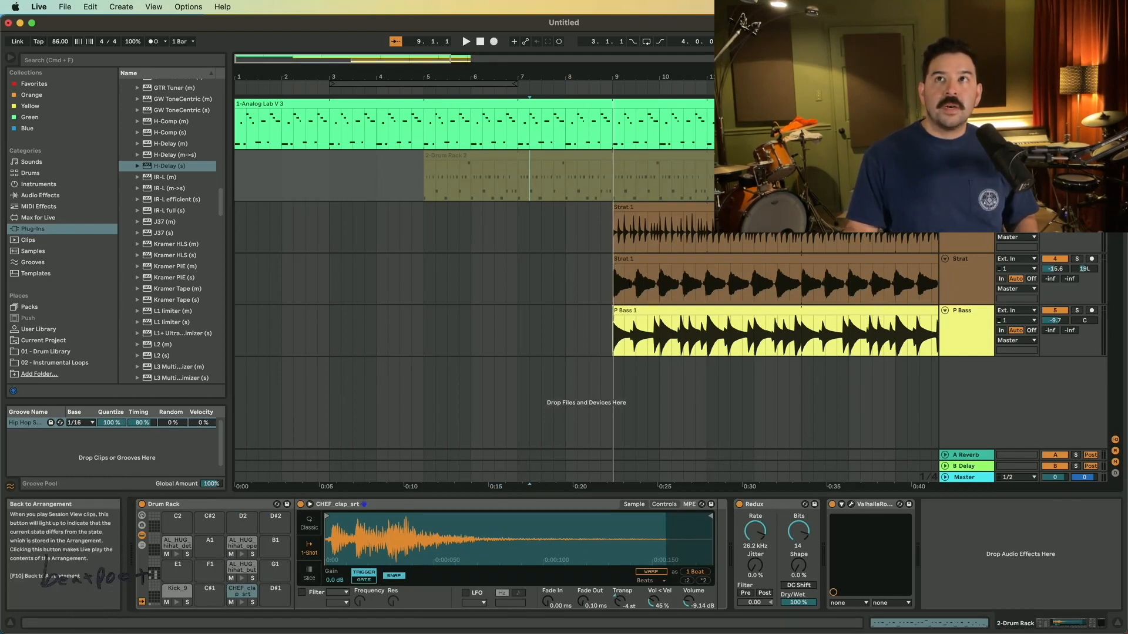
click(933, 83)
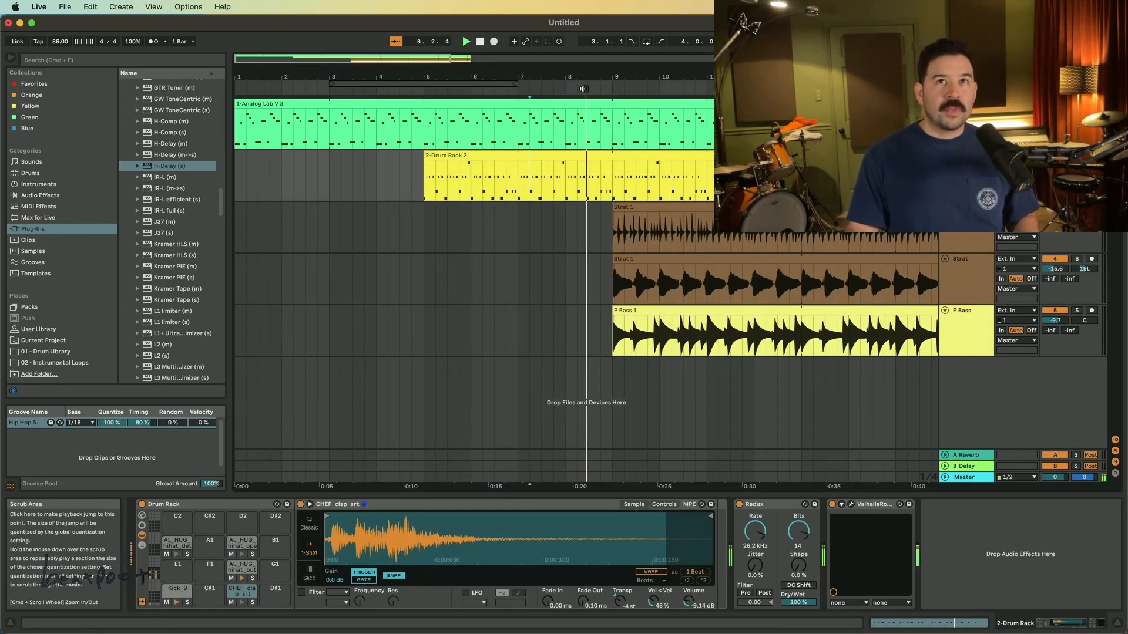
click(587, 113)
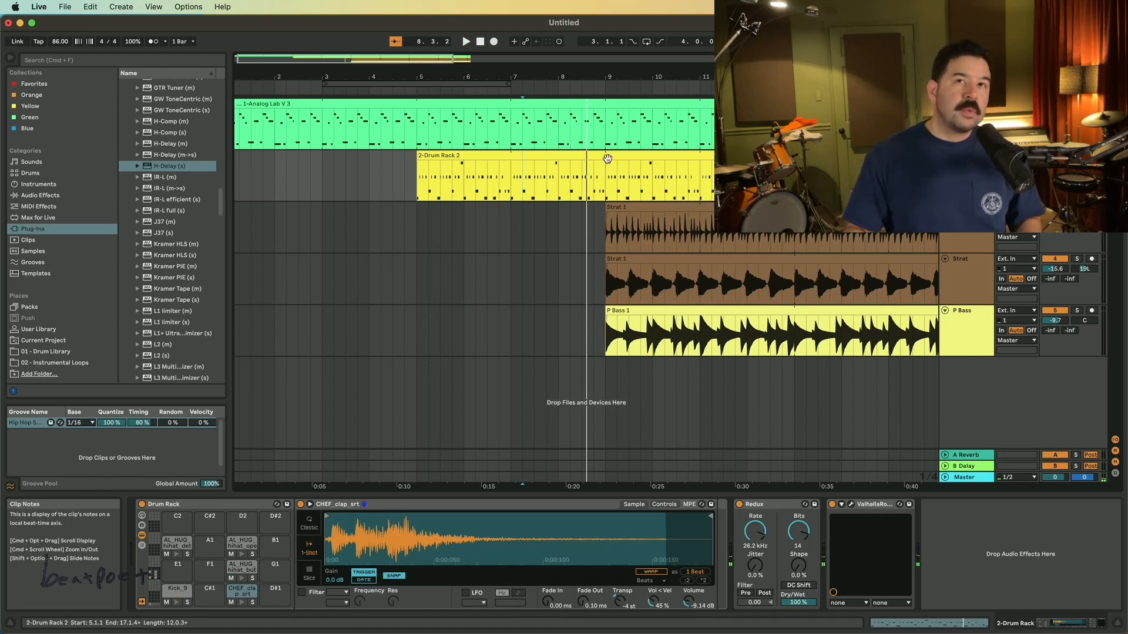
Step: Play the passage leading into bar 9 several times to choose where the drums drop out
scroll(564, 129, right, 3)
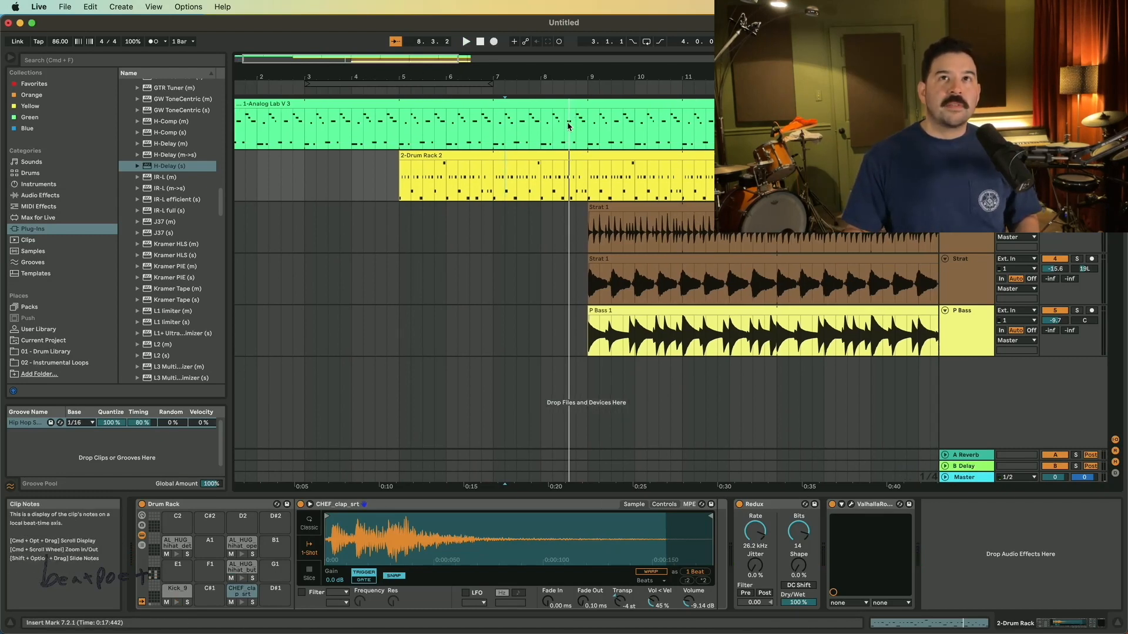
scroll(569, 122, left, 2)
key(space)
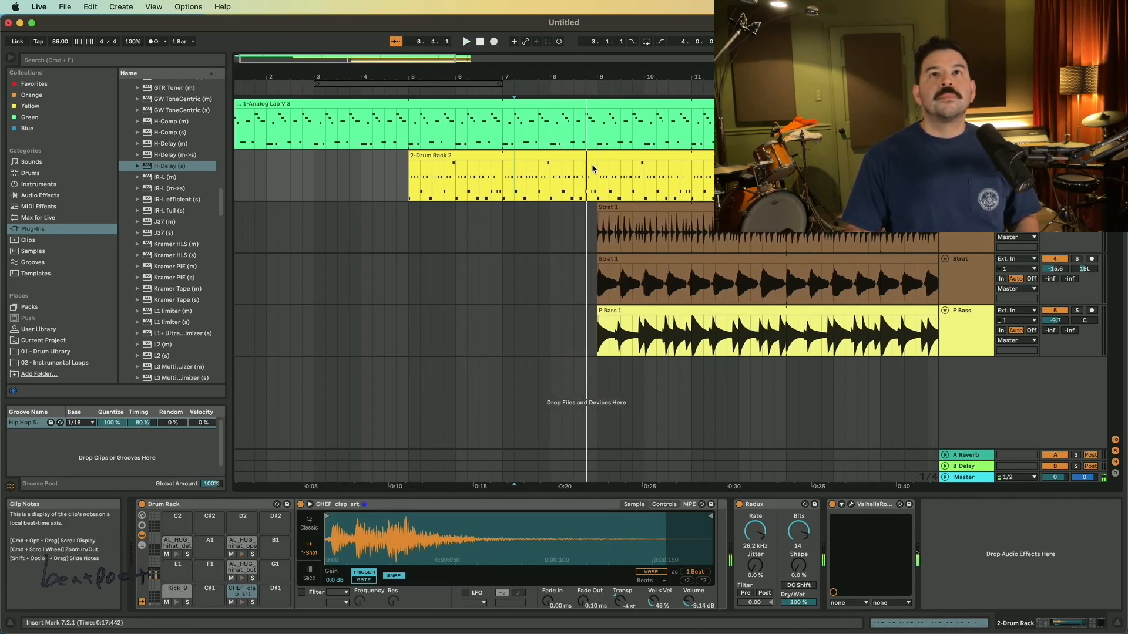
right_click(588, 179)
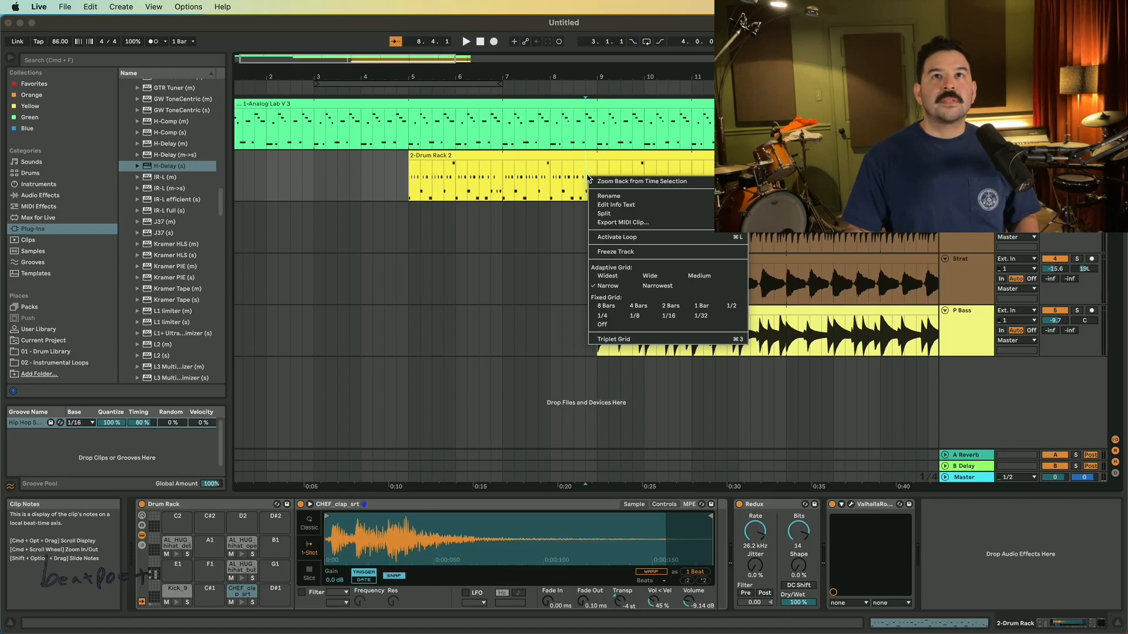
key(Escape)
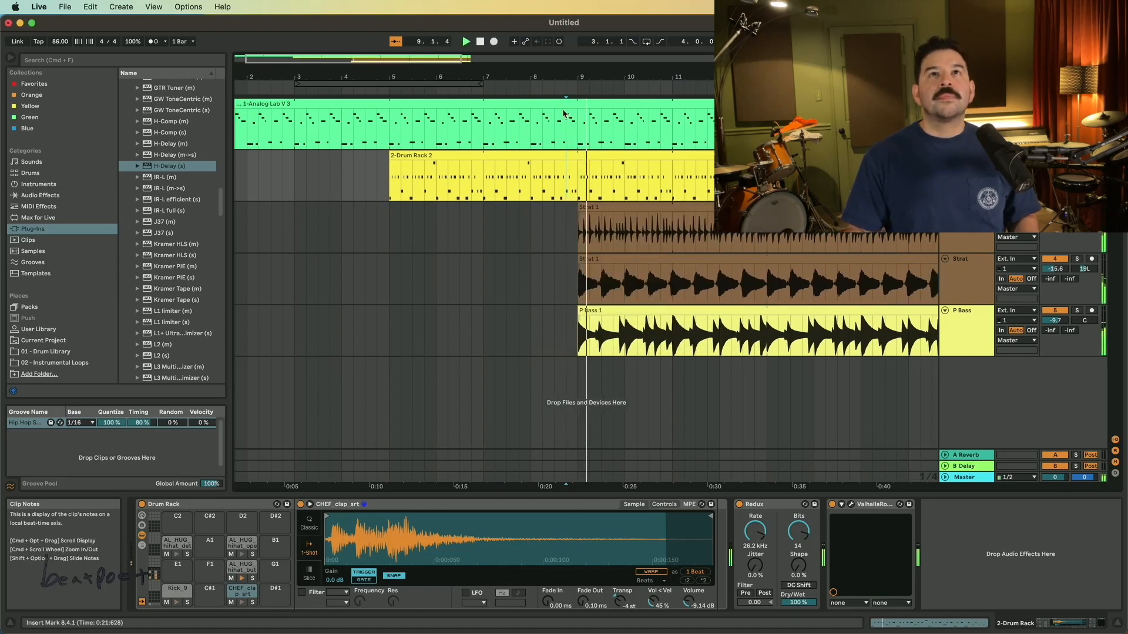
click(542, 90)
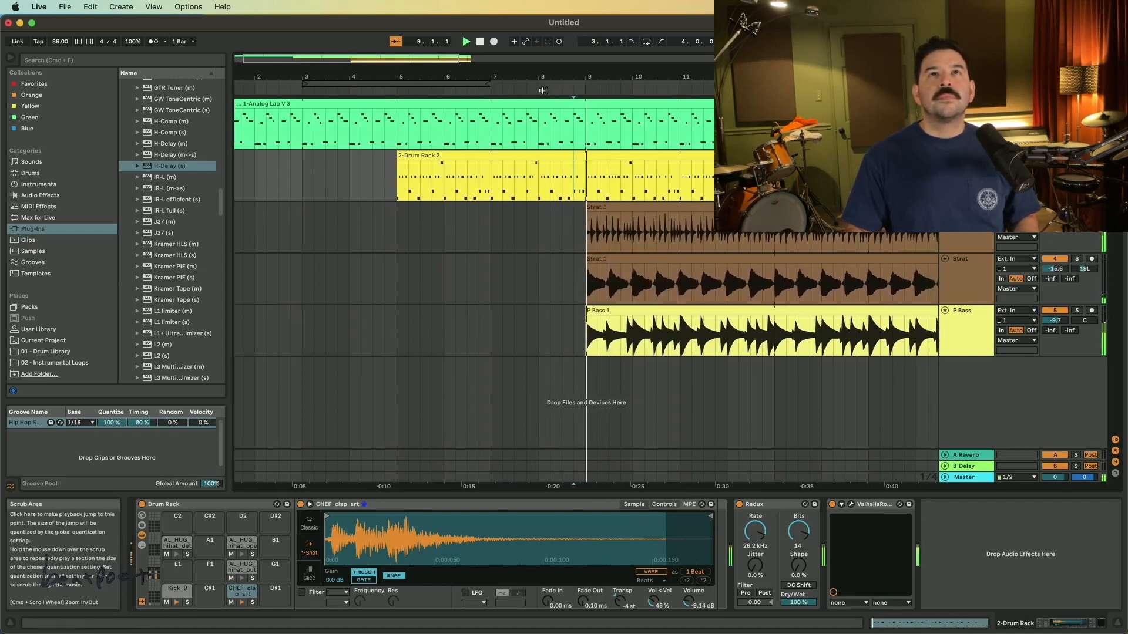
click(542, 90)
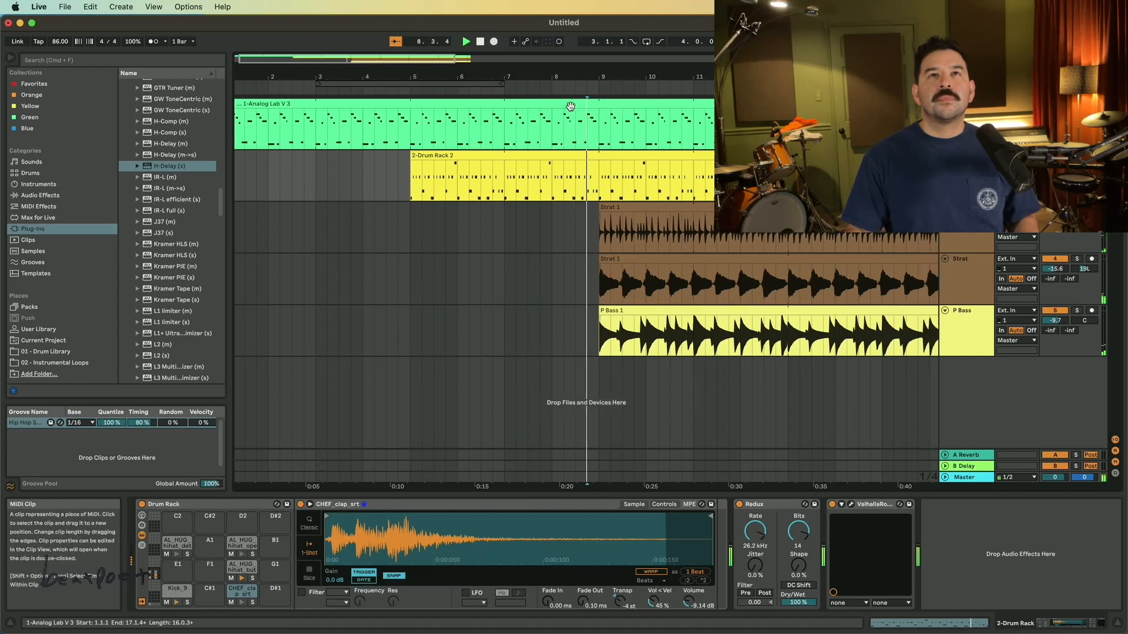
Step: Split the Drum Rack clip at 8.4.1, trim the second part's start to 9.1.1, and play the resulting gap
right_click(579, 176)
key(Escape)
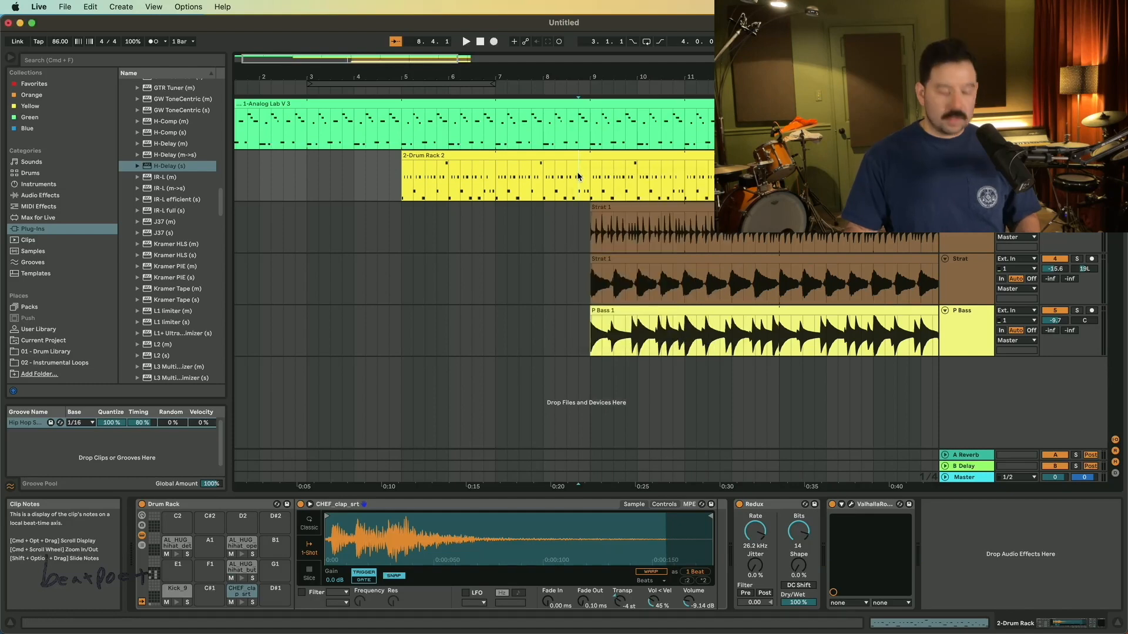
key(super+e)
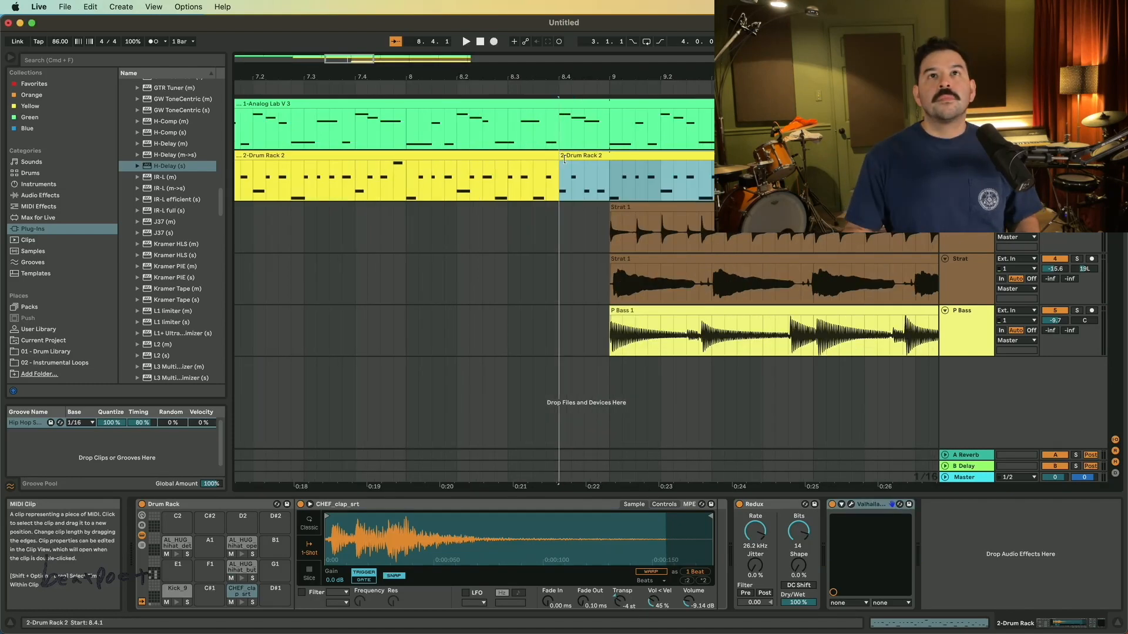
drag(559, 156, 610, 155)
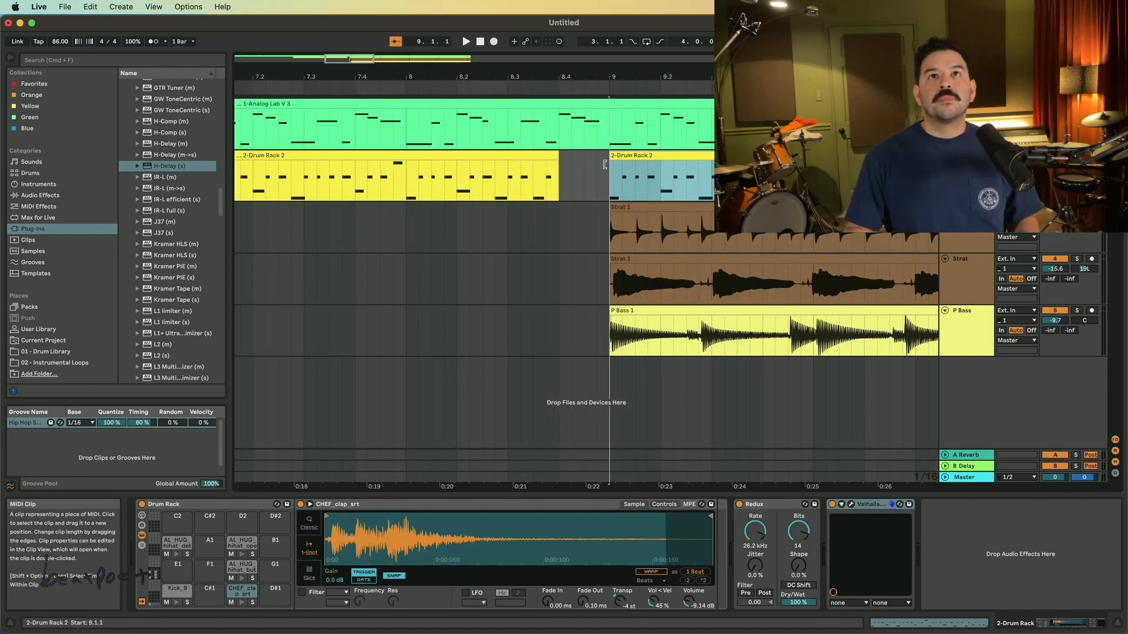
click(479, 90)
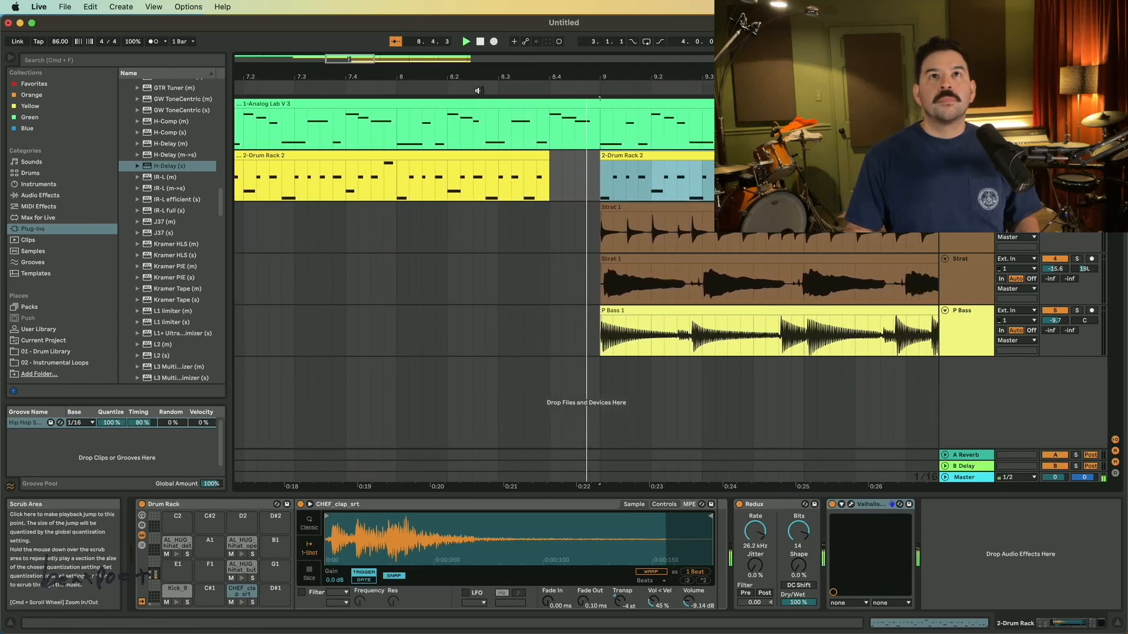
click(432, 92)
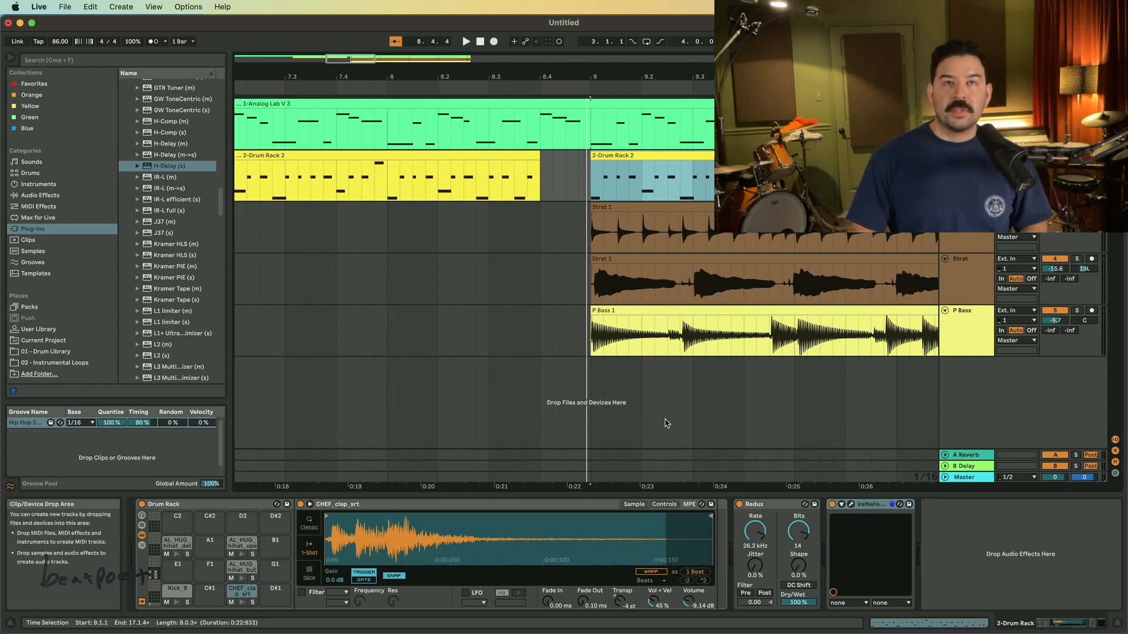
Step: Add PrimalTap to the end of the Drum Rack track's effects and play the transition from 8.3.2
click(485, 175)
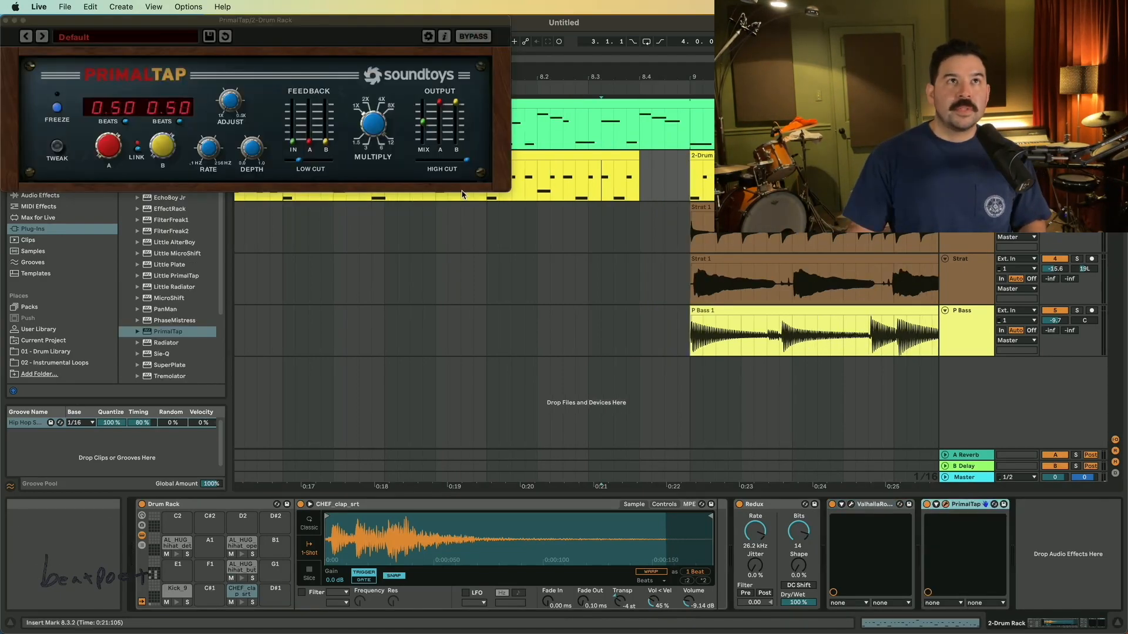
key(space)
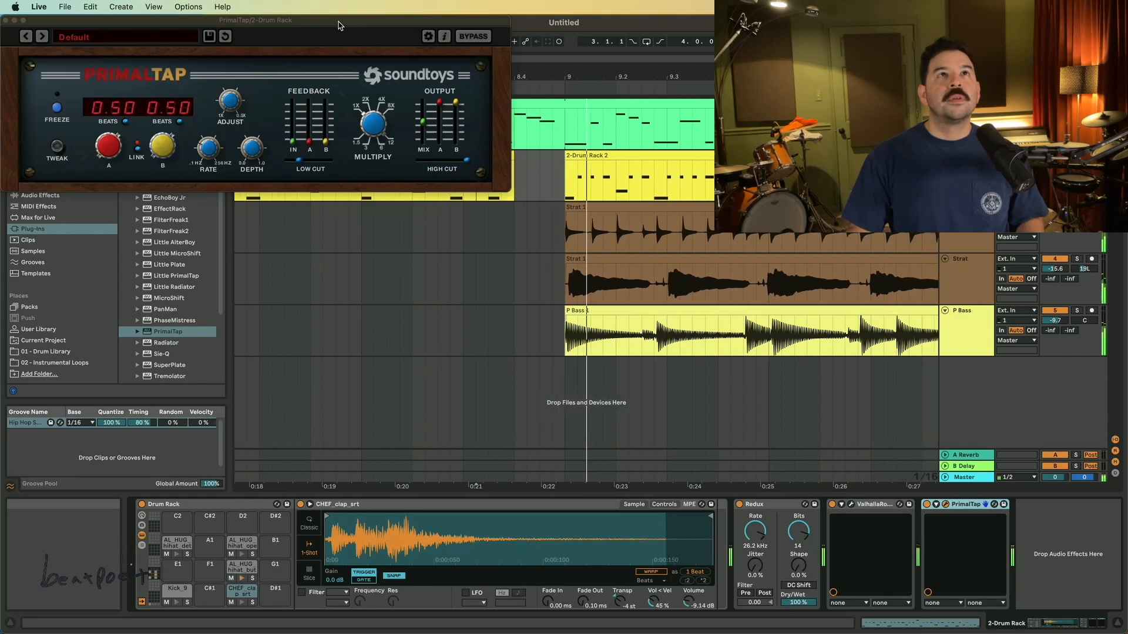
drag(310, 20, 570, 82)
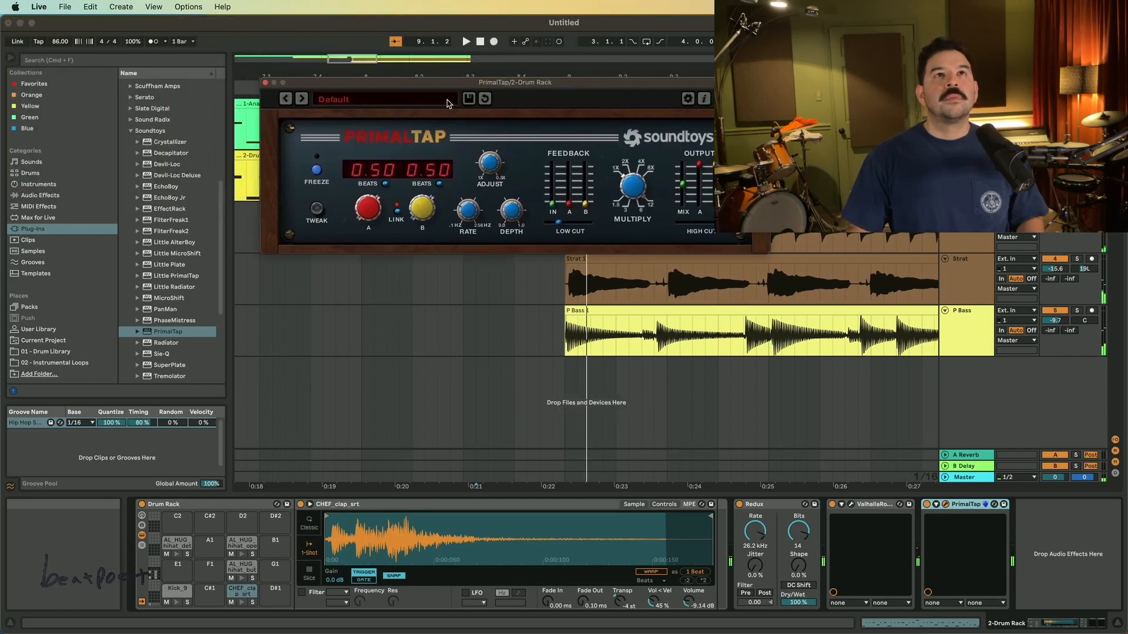
Step: Try PrimalTap's Sound Design presets from Horror Drive Wide to Sea Sick during playback
click(354, 101)
mouse_move(369, 154)
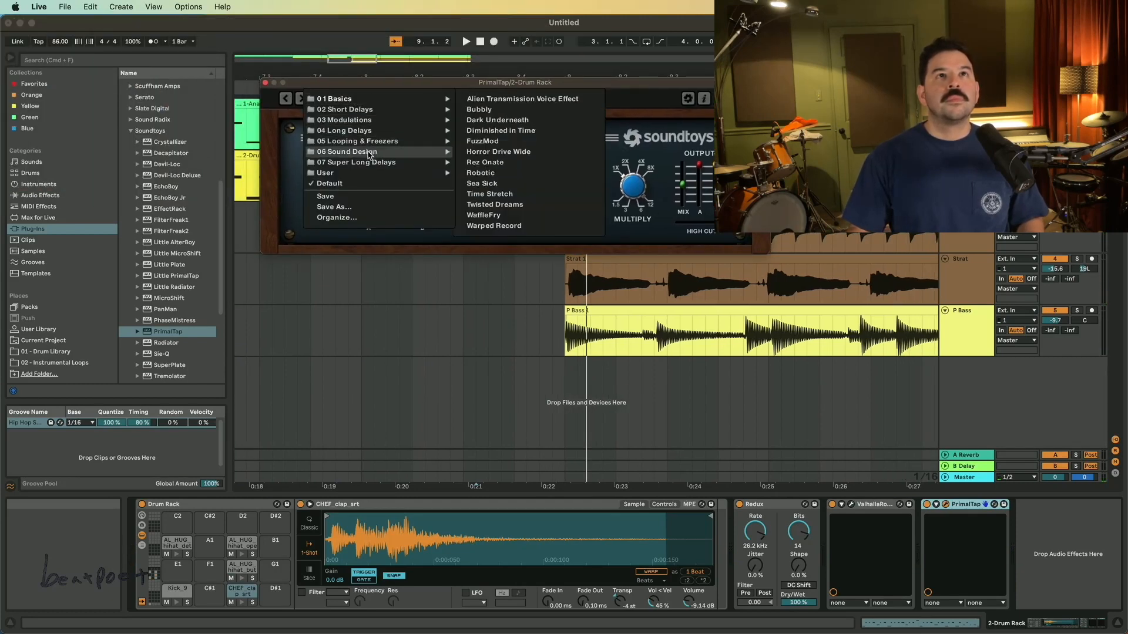
click(499, 152)
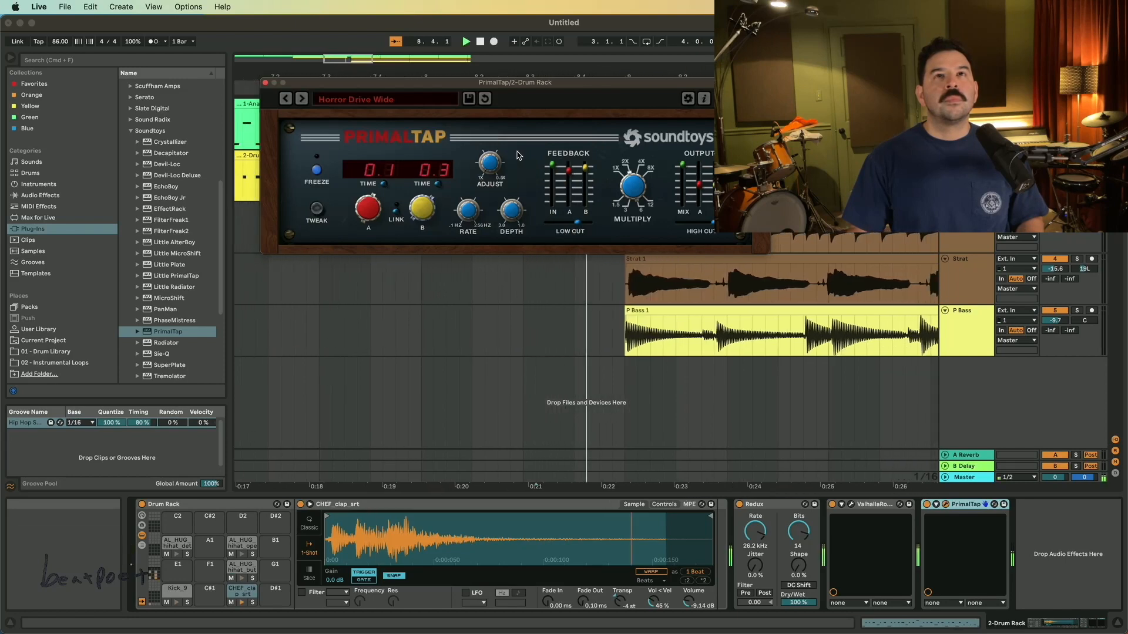
click(302, 99)
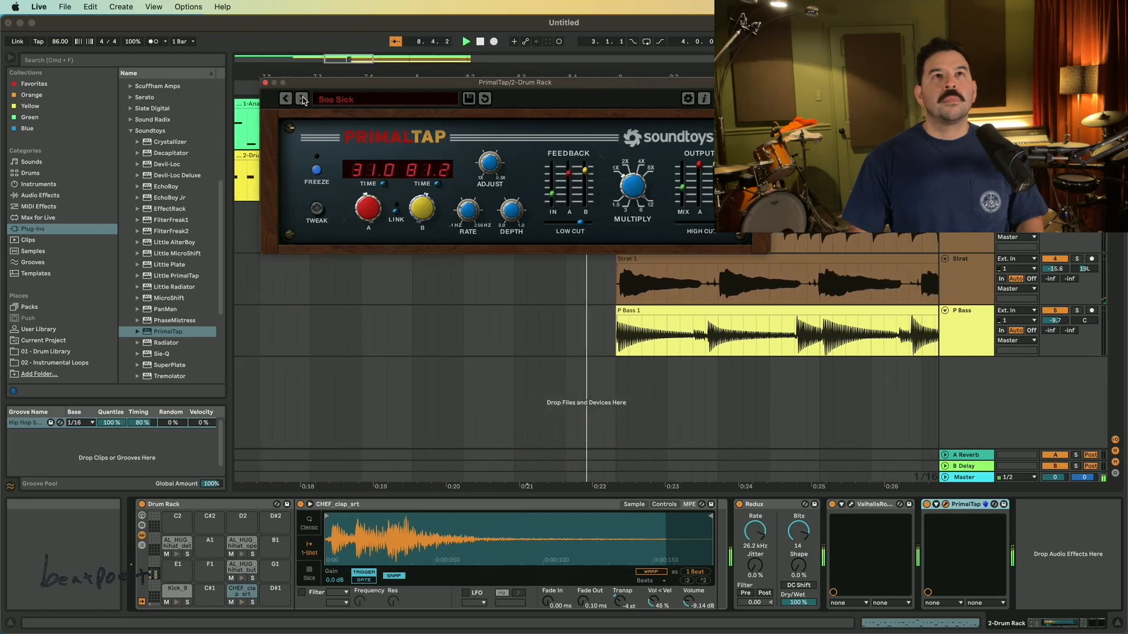
Step: Load the Retro Reverb preset from Short Delays in PrimalTap and listen to it over the drum gap
click(359, 99)
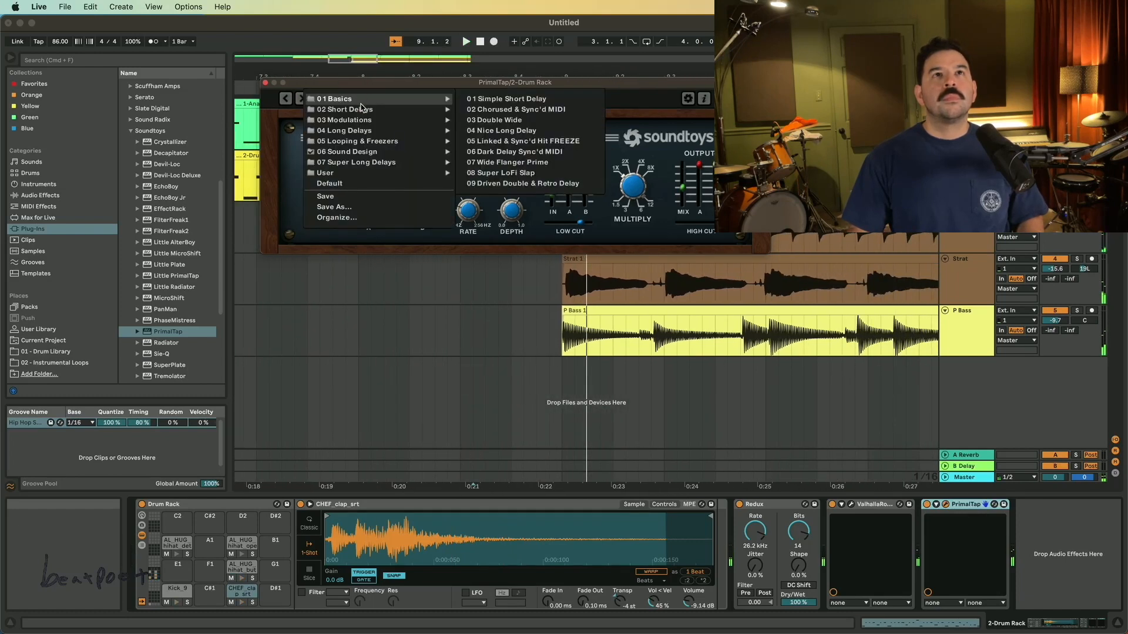
mouse_move(361, 109)
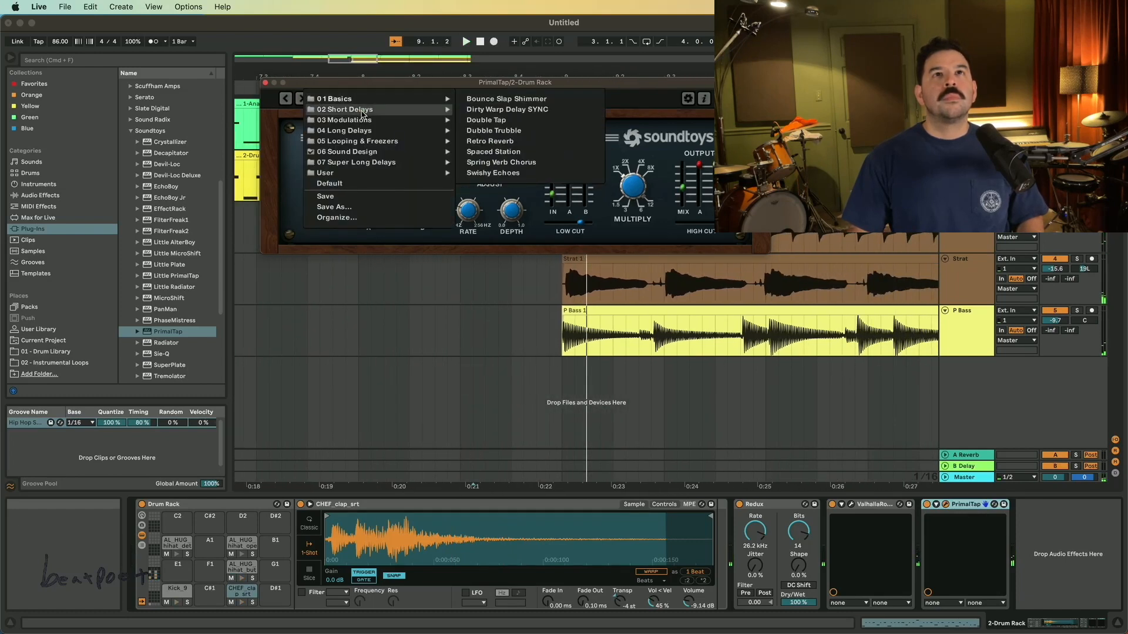
click(513, 142)
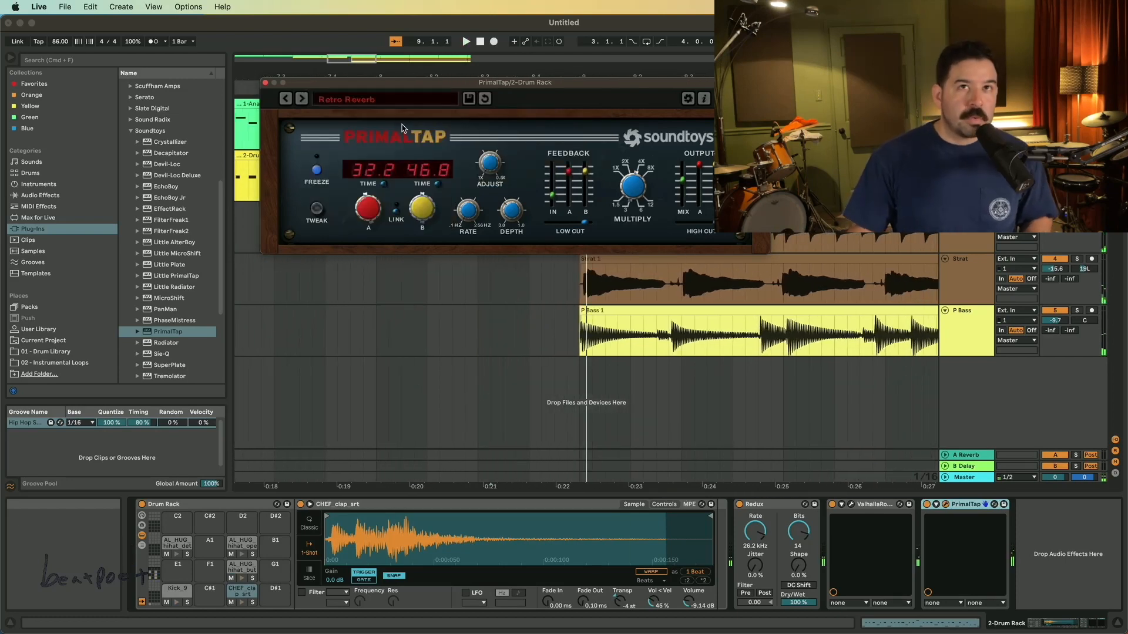
key(space)
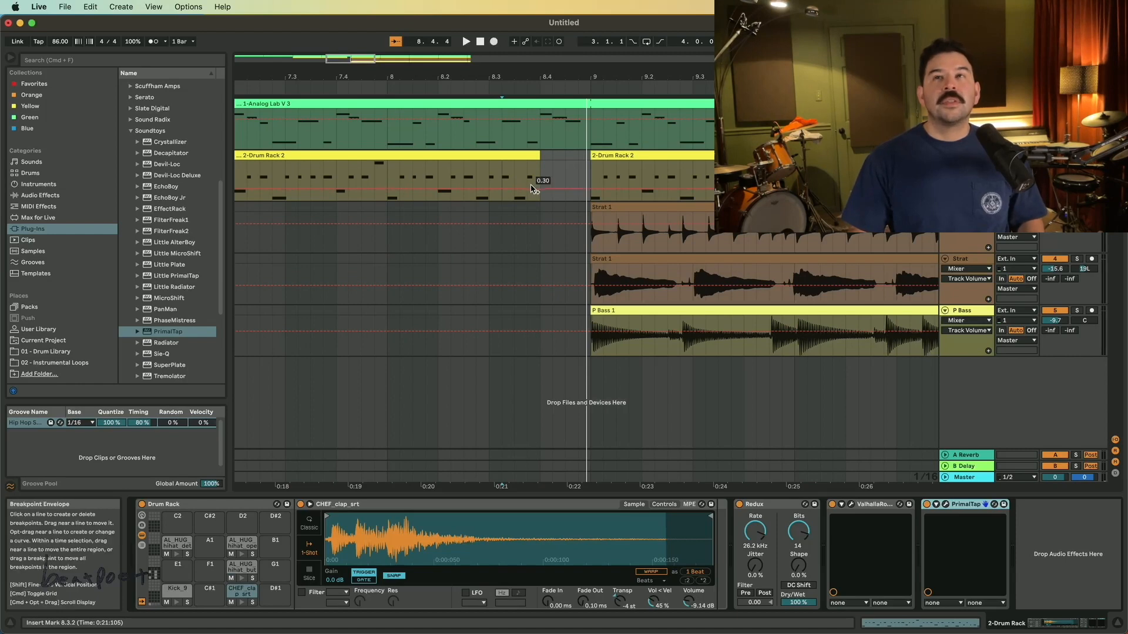
Step: Automate PrimalTap's on/off state on the Drum Rack track so it is on only from just before 8.4 to bar 9
click(968, 175)
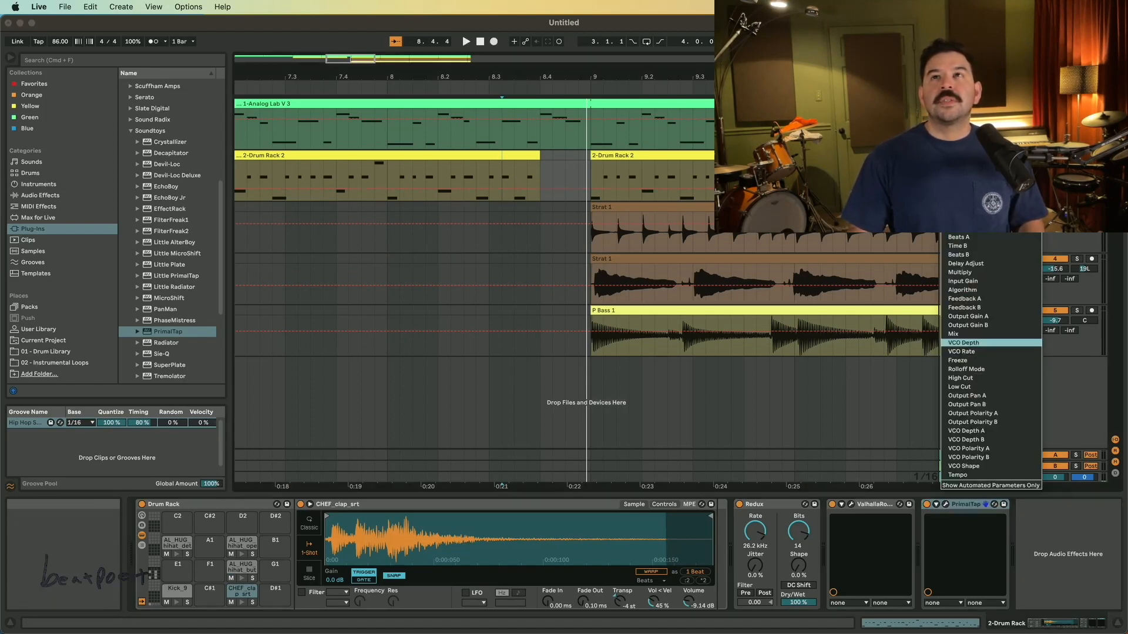
click(959, 228)
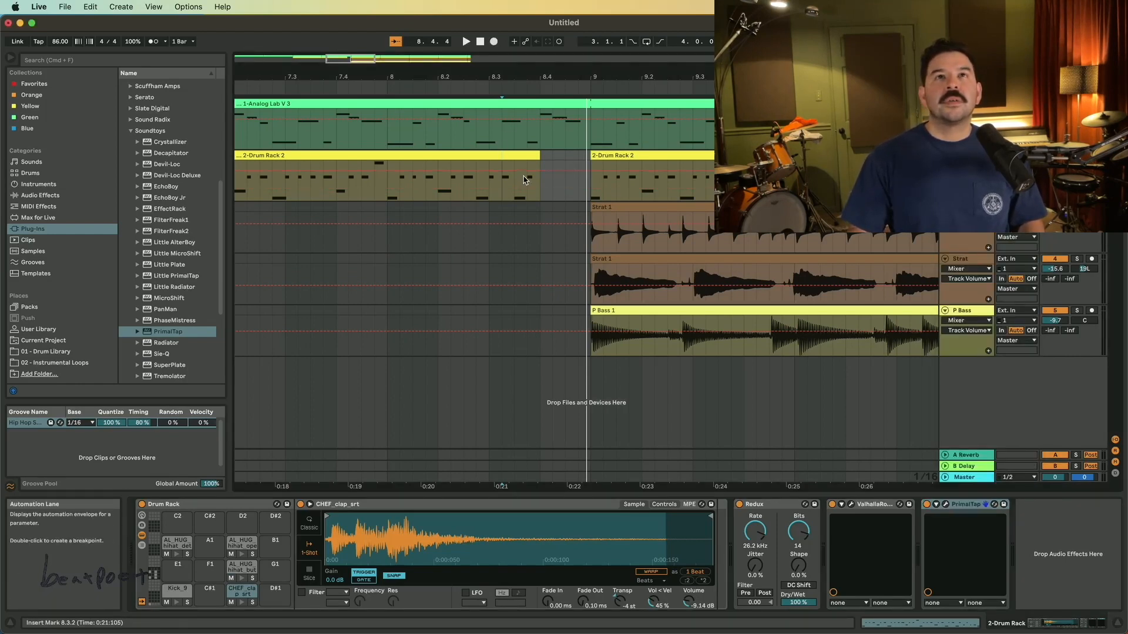
key(space)
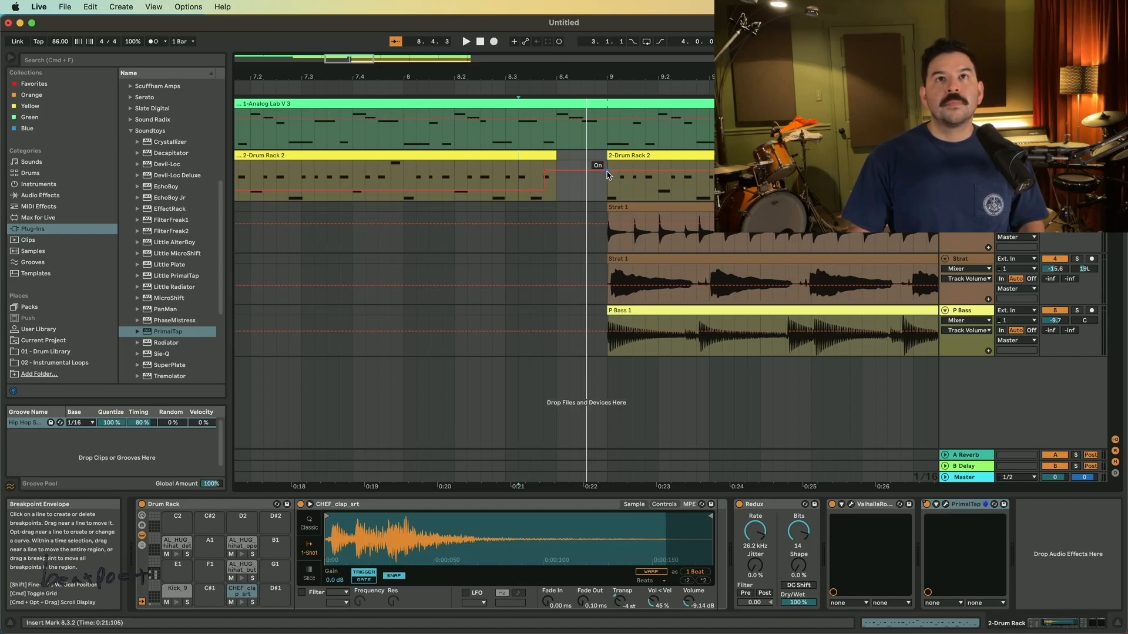
key(space)
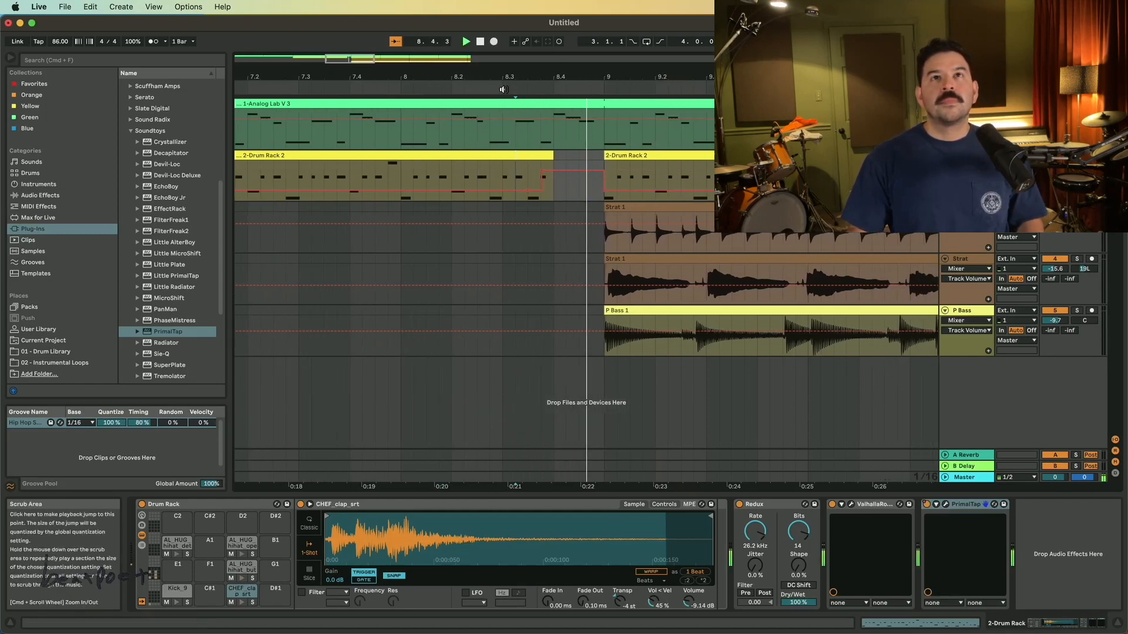
Step: Replay the transition into bar 9 several times from around bar 8 to check the automated PrimalTap effect
drag(413, 83, 386, 87)
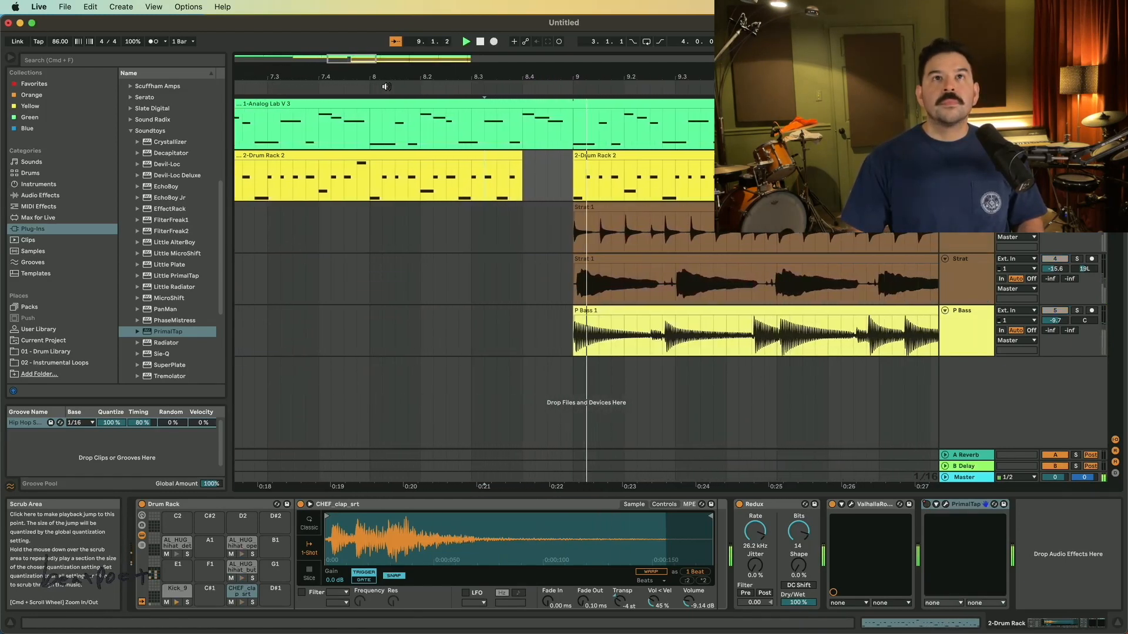
click(386, 86)
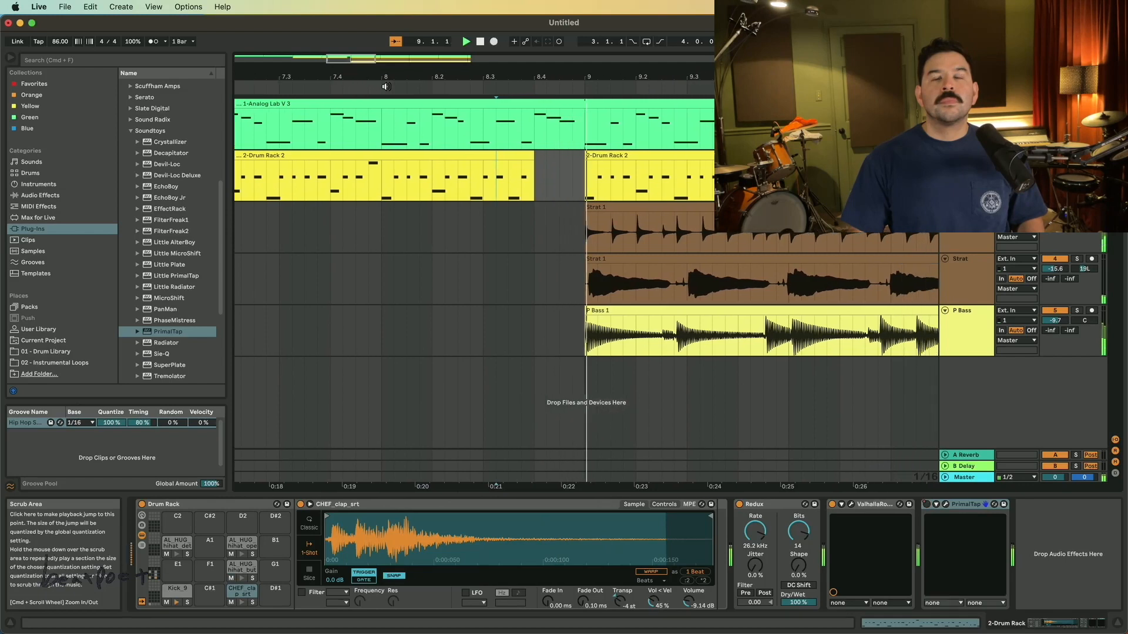
click(385, 86)
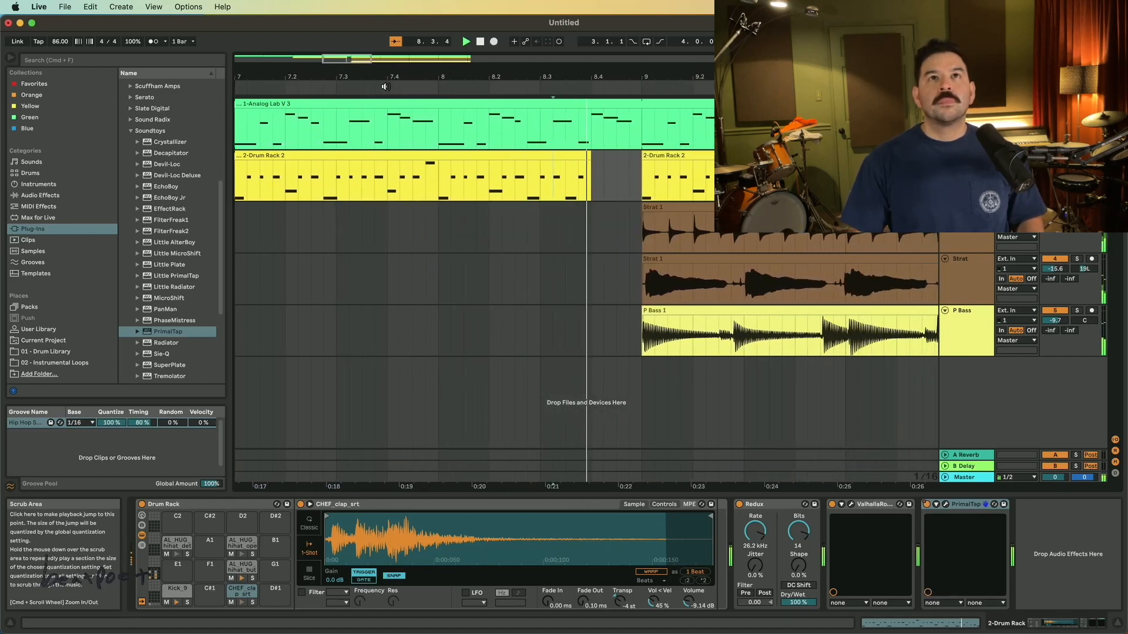
click(386, 86)
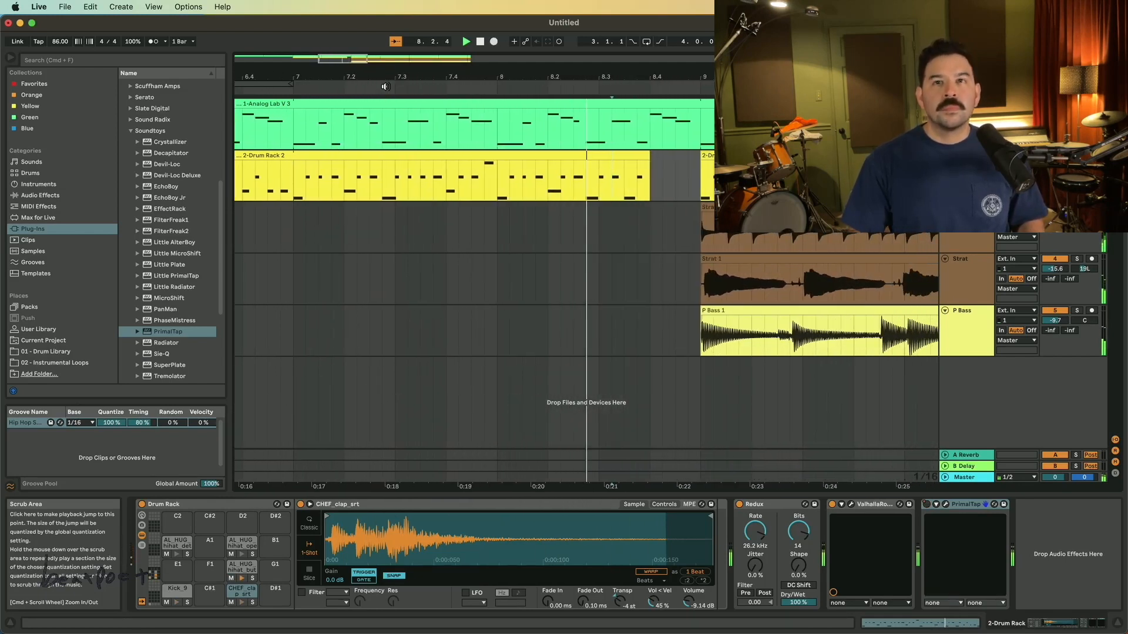
Step: Reopen PrimalTap, lower its output mix slightly, play the drum transition, and close the plug-in window
click(945, 505)
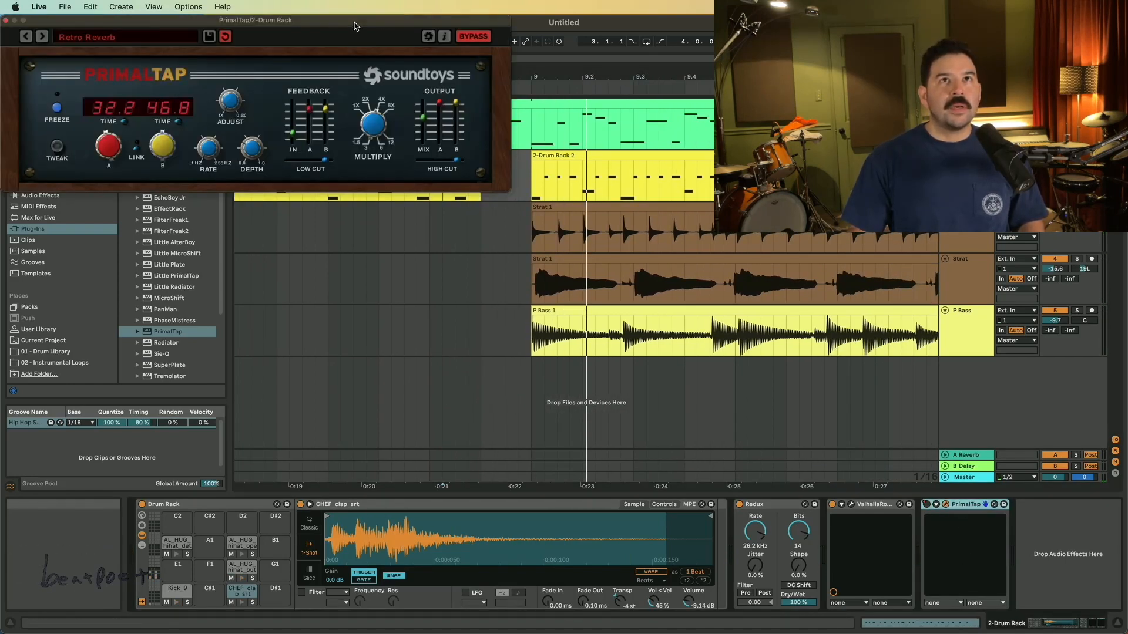
drag(354, 25, 516, 168)
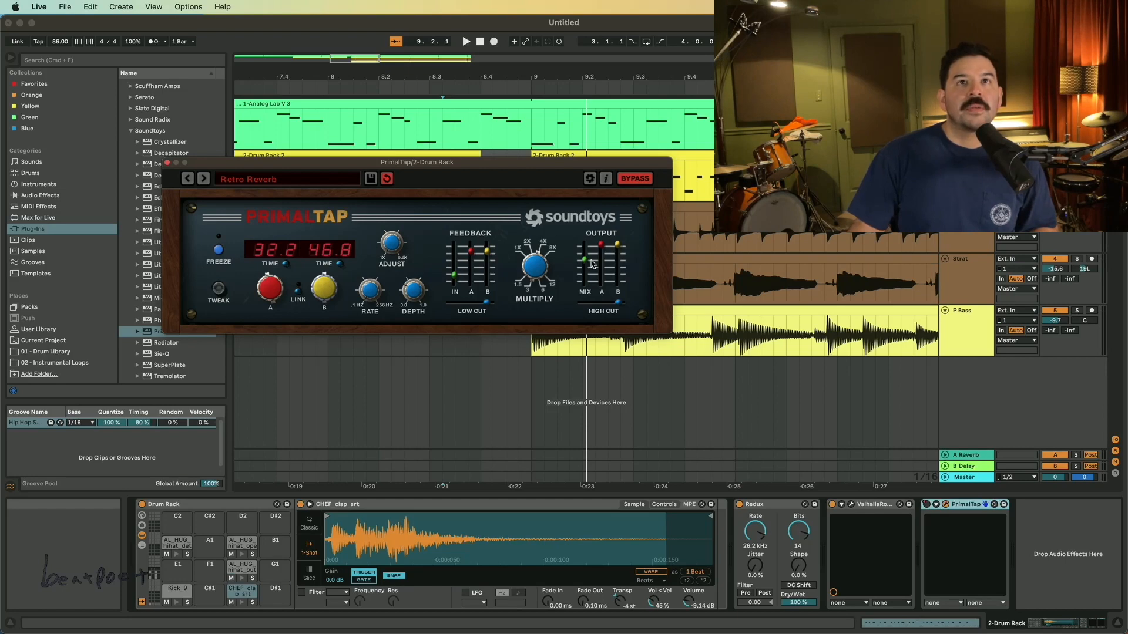
key(space)
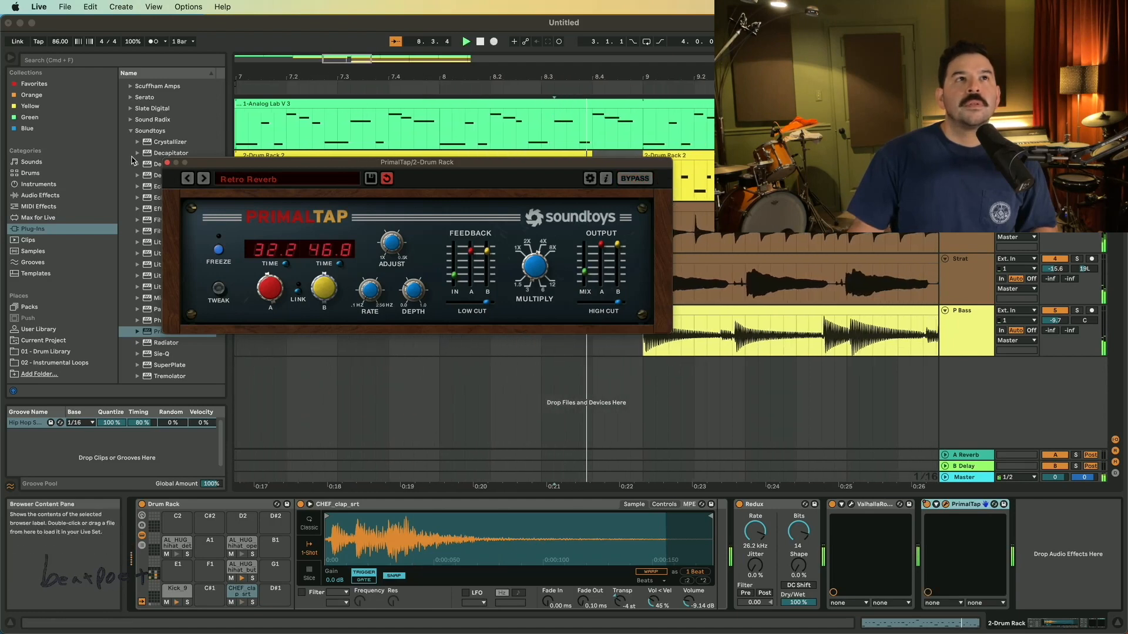
click(168, 163)
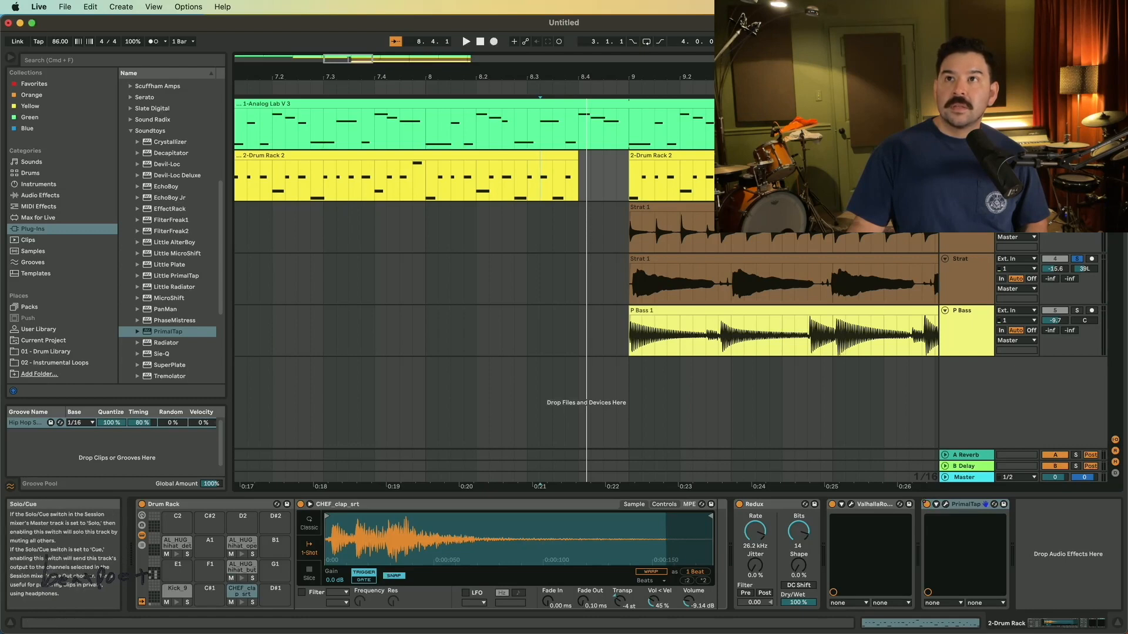
Step: Turn off solo on the lower Strat track and play the full arrangement through to about bar 14
click(1083, 262)
key(space)
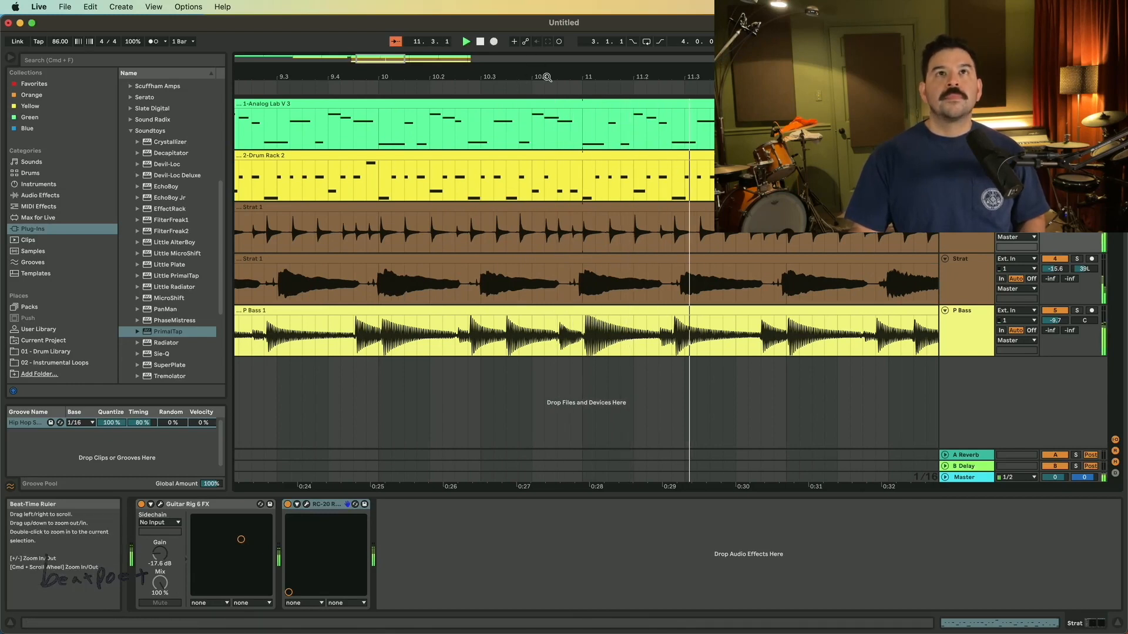
drag(547, 78, 547, 29)
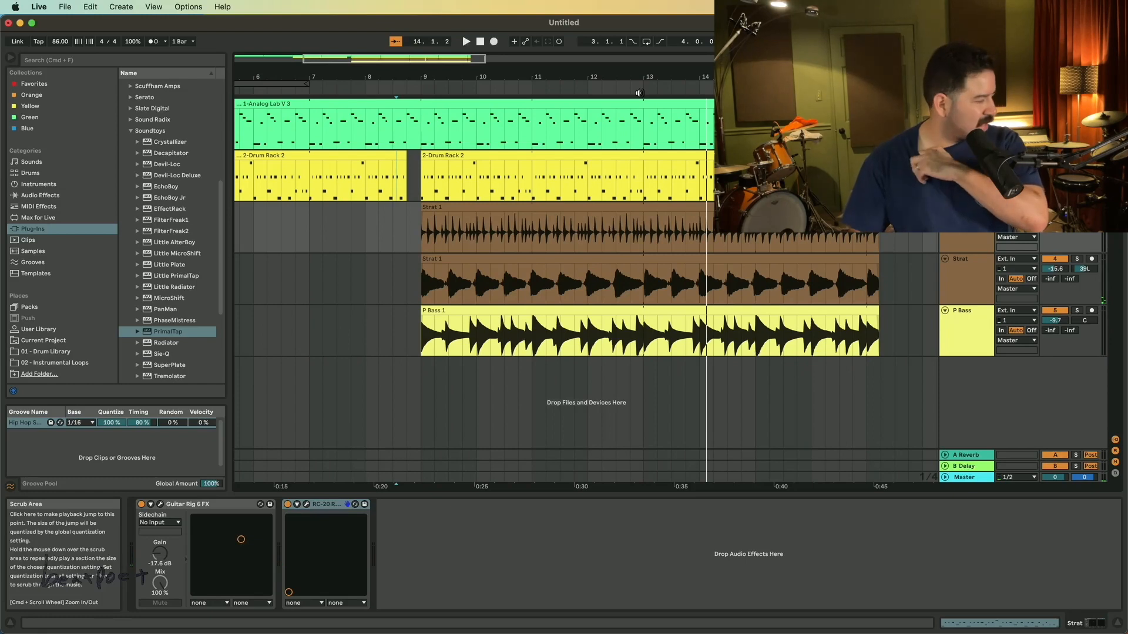
Step: Replay the lead-in to bar 13, then open a gap in the first Analog Lab V clip from 12.4 to 13.1 and play it back
click(629, 88)
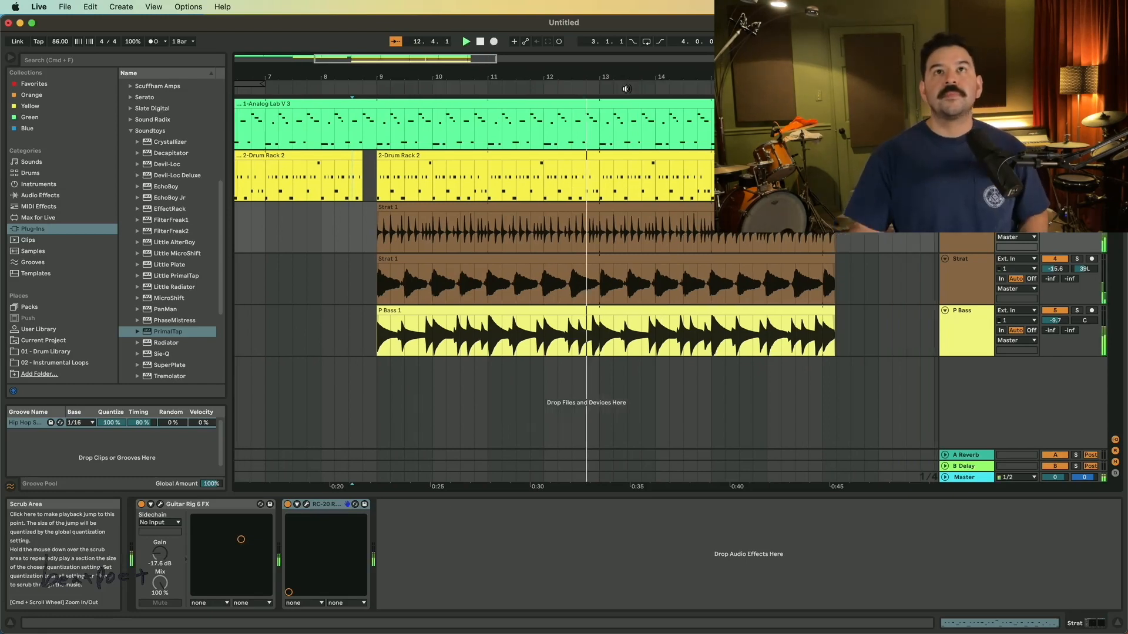
click(534, 91)
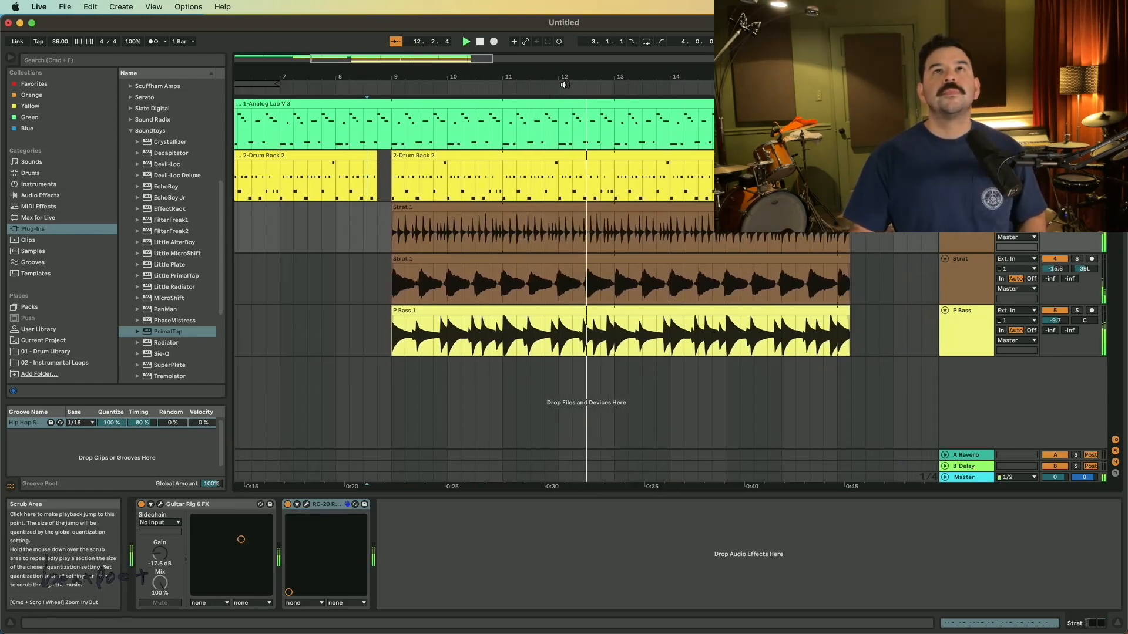
click(564, 84)
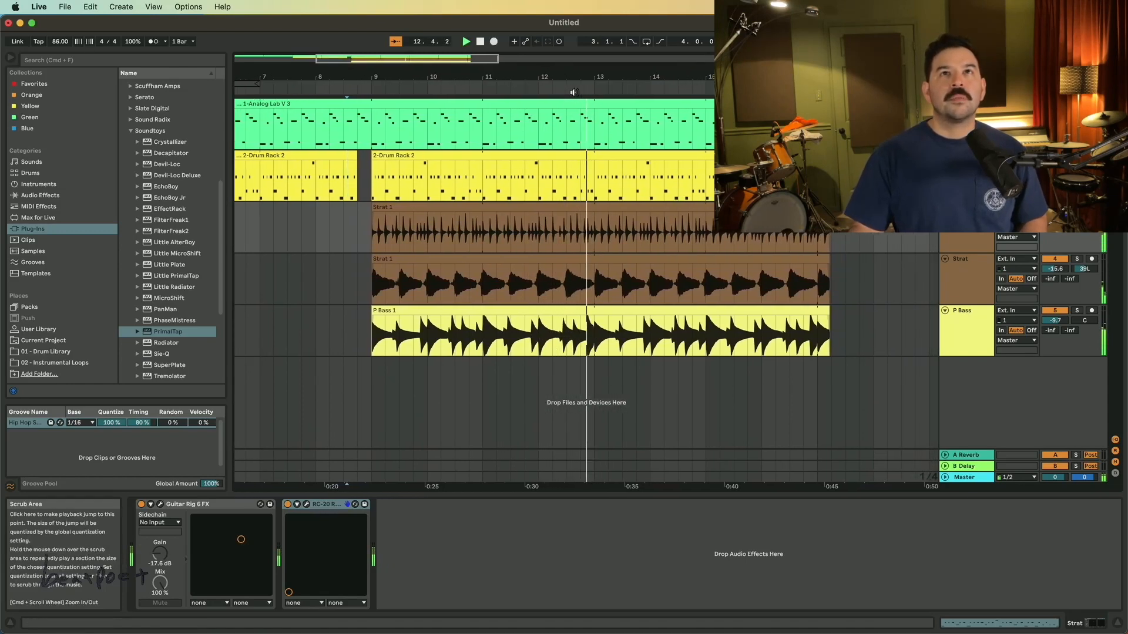
key(space)
click(582, 123)
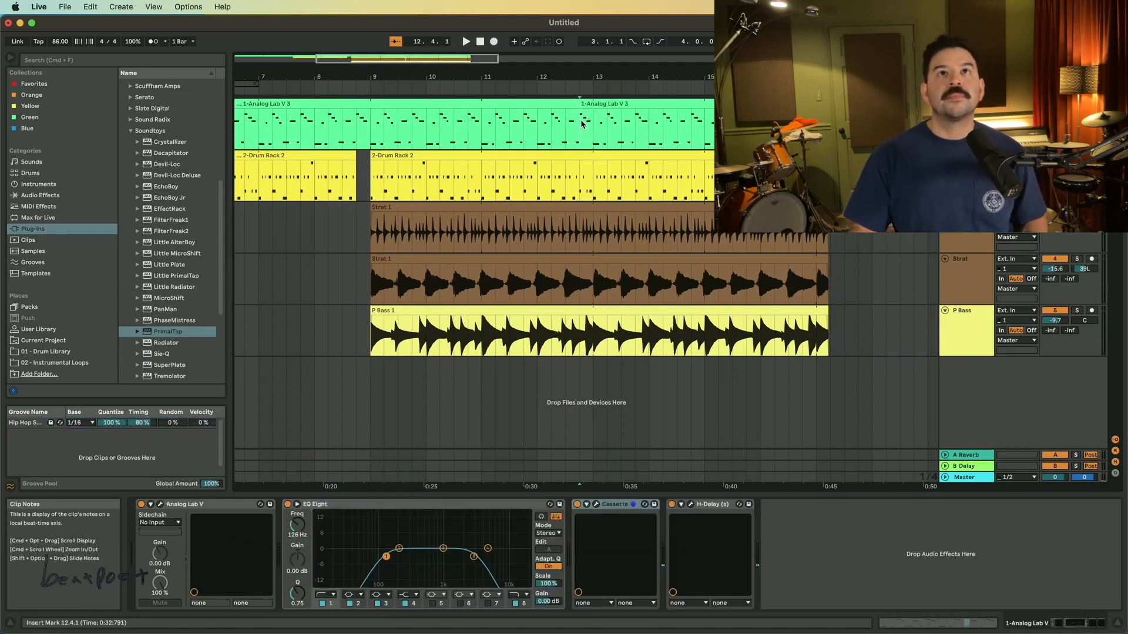
drag(580, 107, 587, 105)
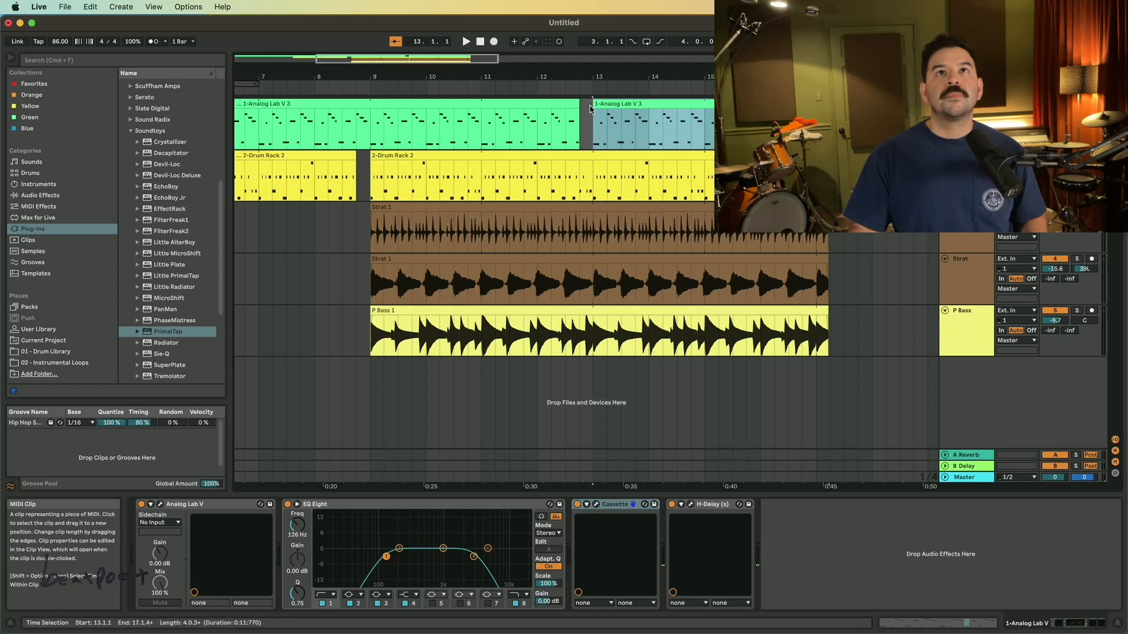
click(556, 90)
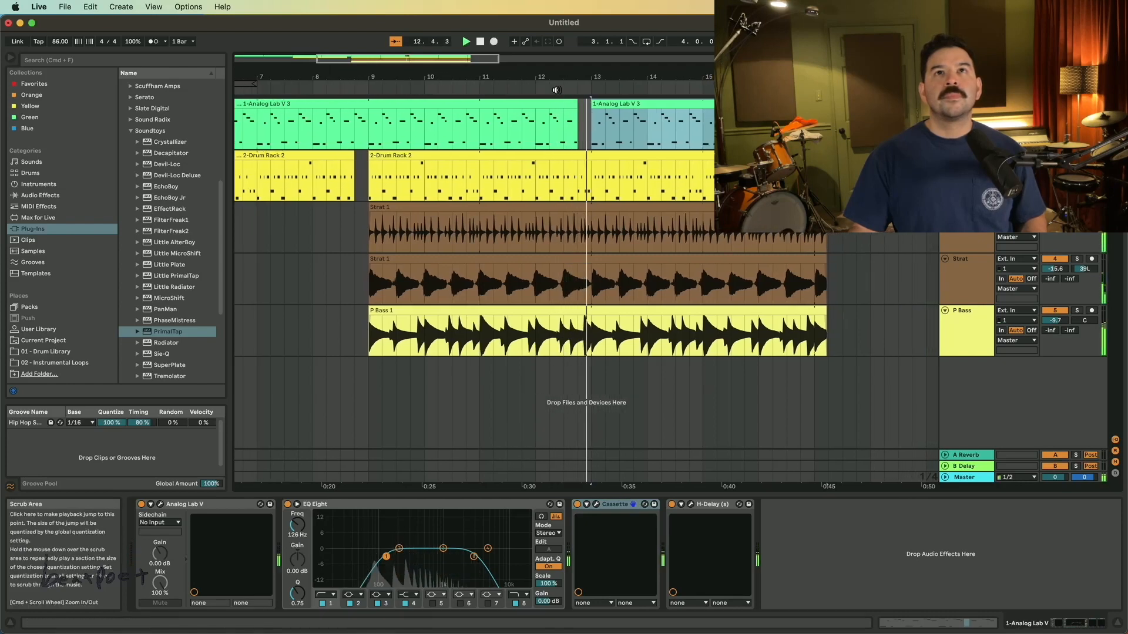
Step: Split the Drum Rack clip at 12.4.1 and 13.1.1 and delete the piece in between
click(559, 159)
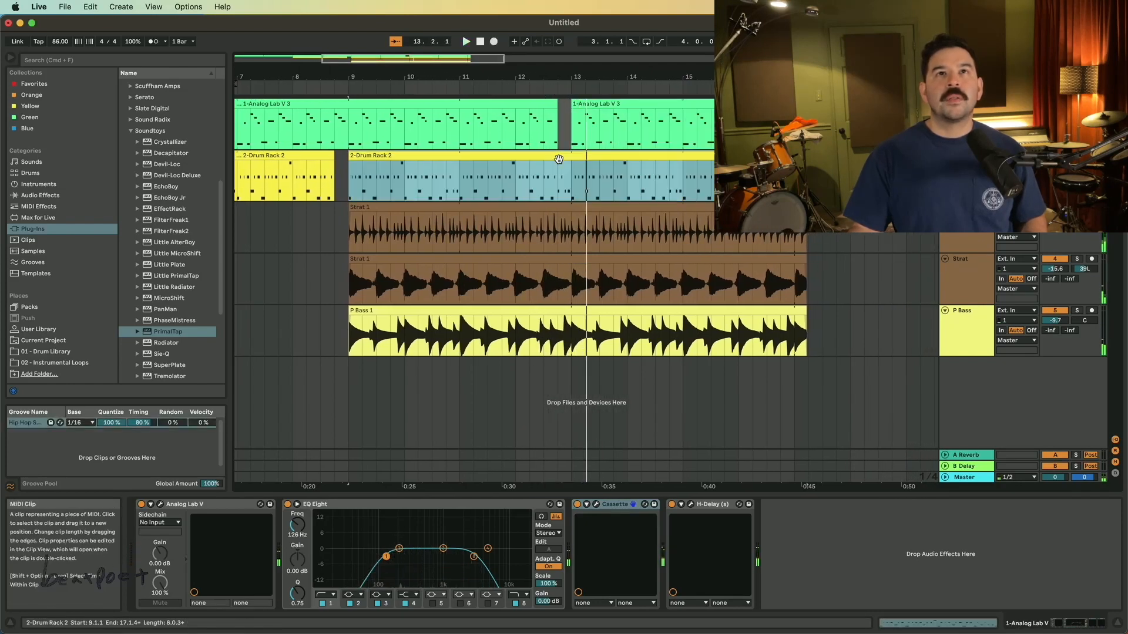
key(space)
click(557, 177)
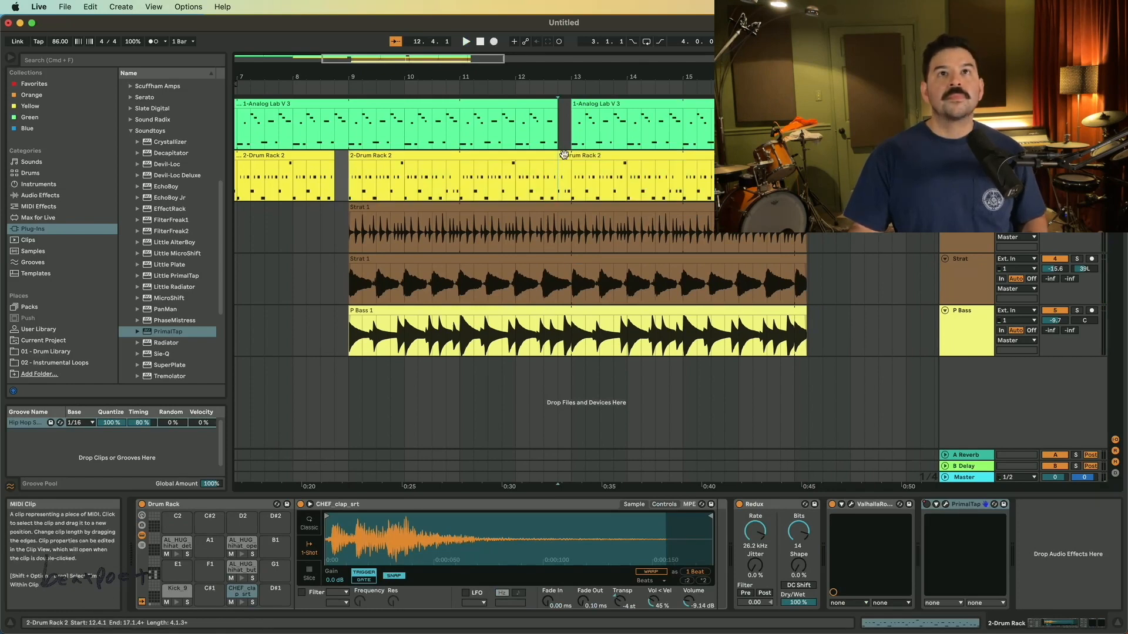
click(564, 155)
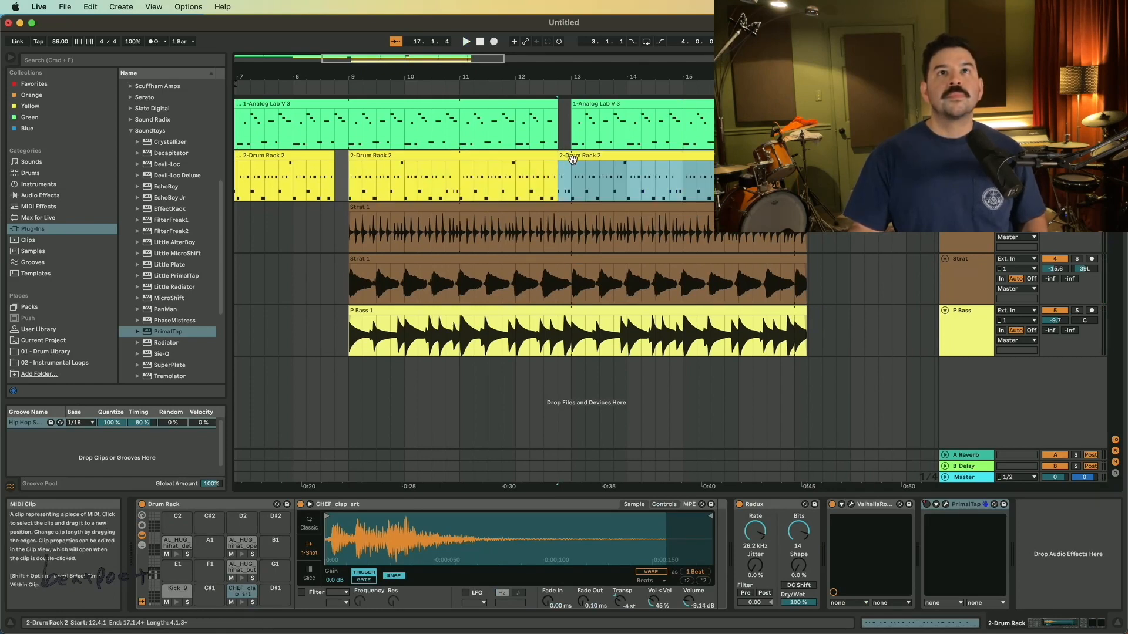
click(573, 177)
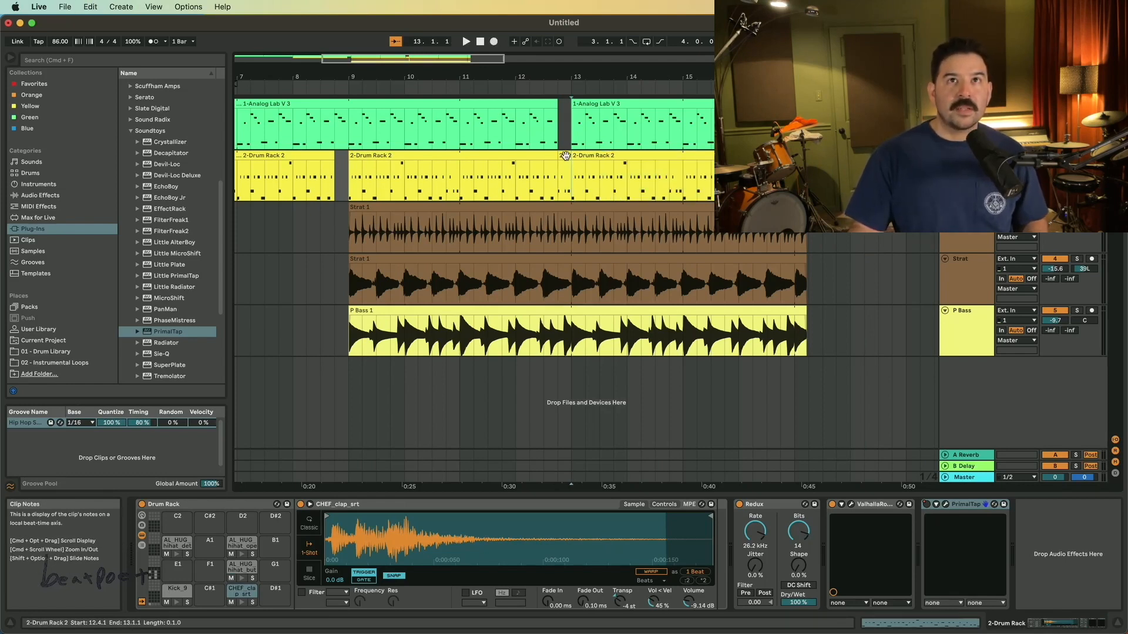
click(565, 155)
Step: Replay the transition into bar 13 several times to check the keys and drum dropout
click(561, 94)
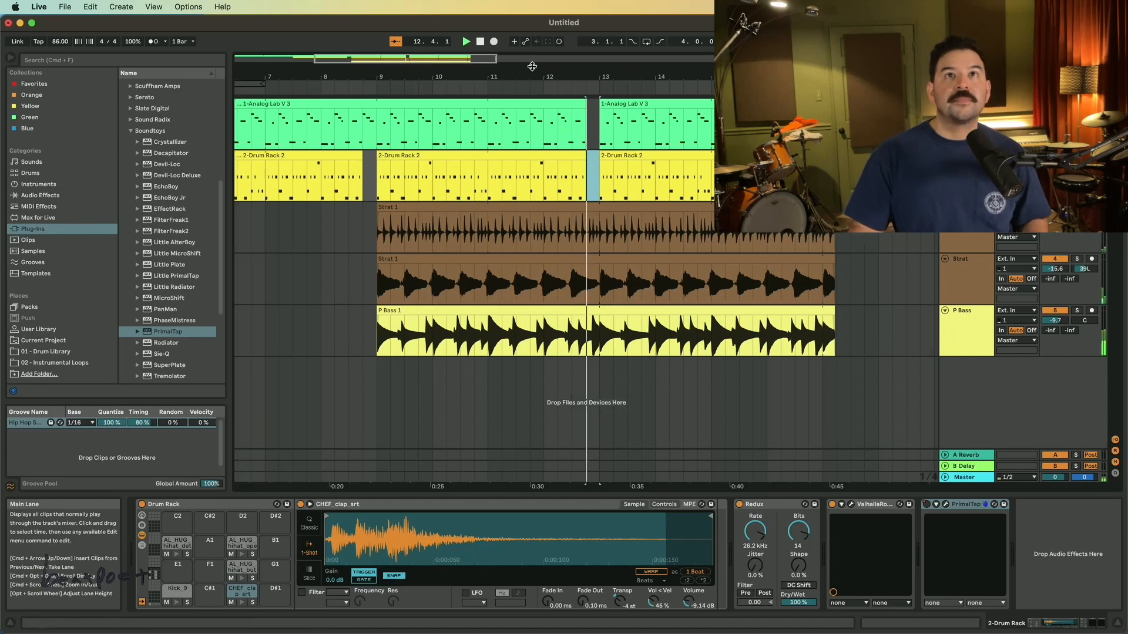
click(526, 91)
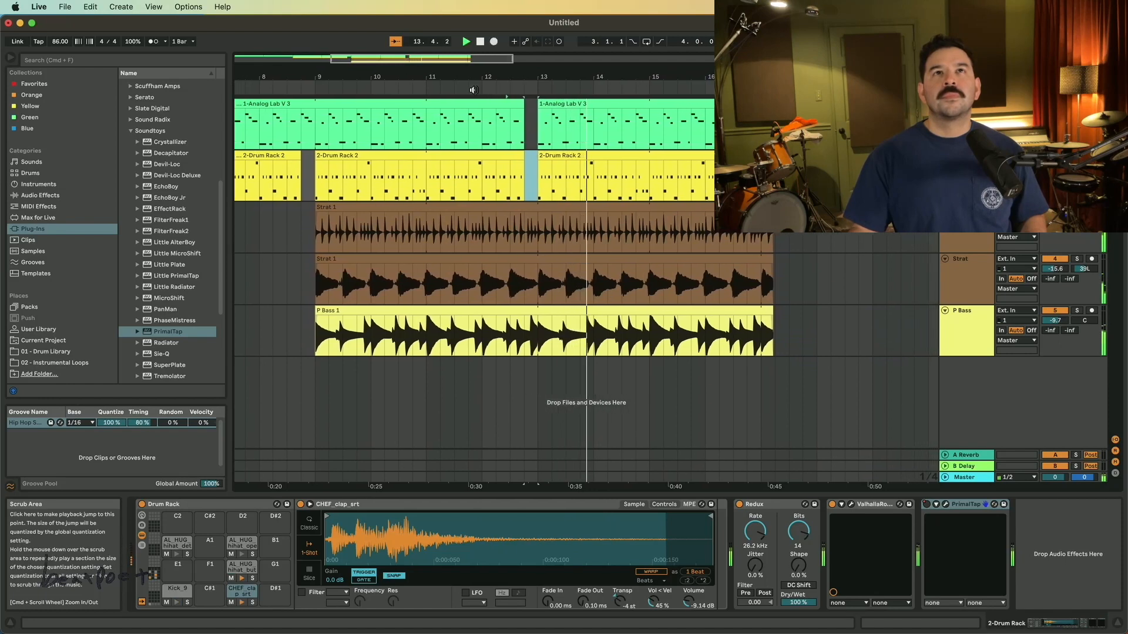
click(474, 90)
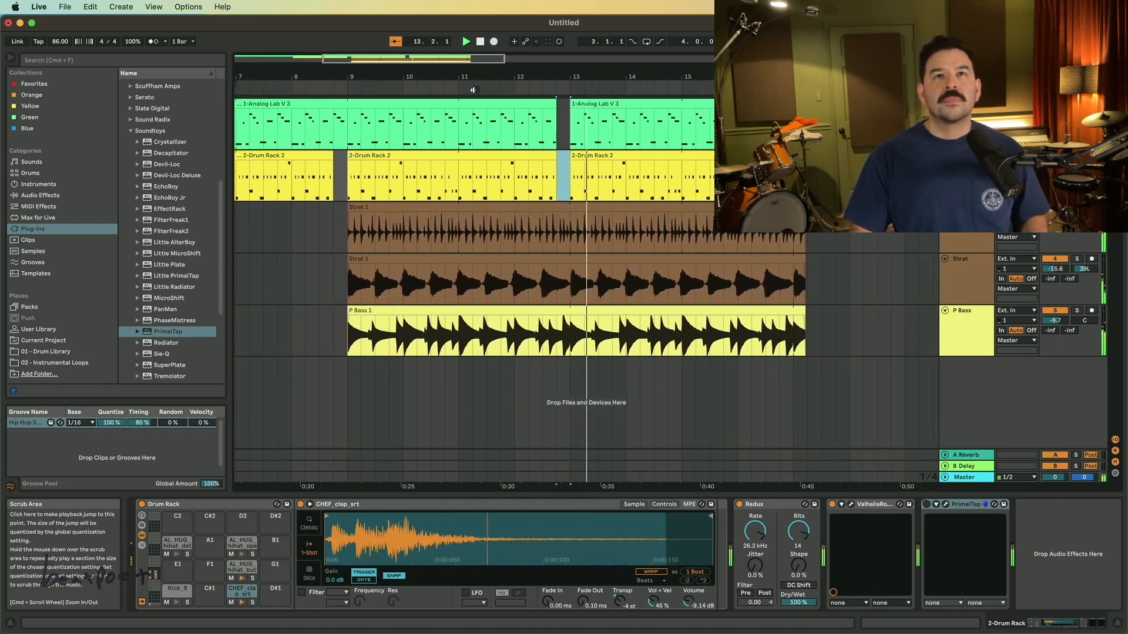
click(528, 347)
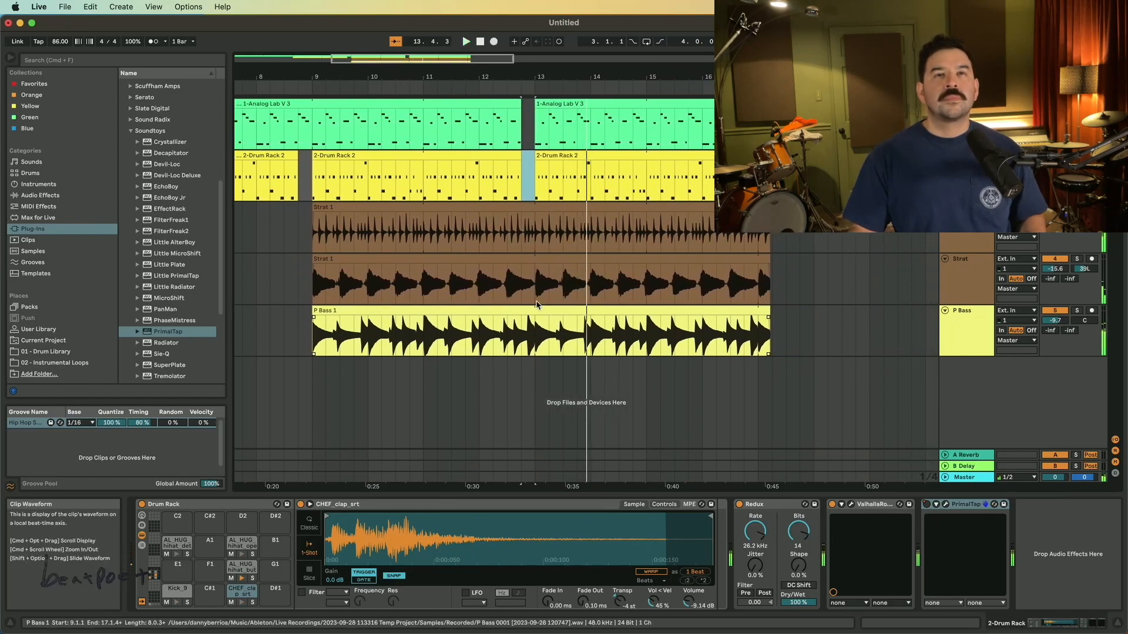
click(572, 93)
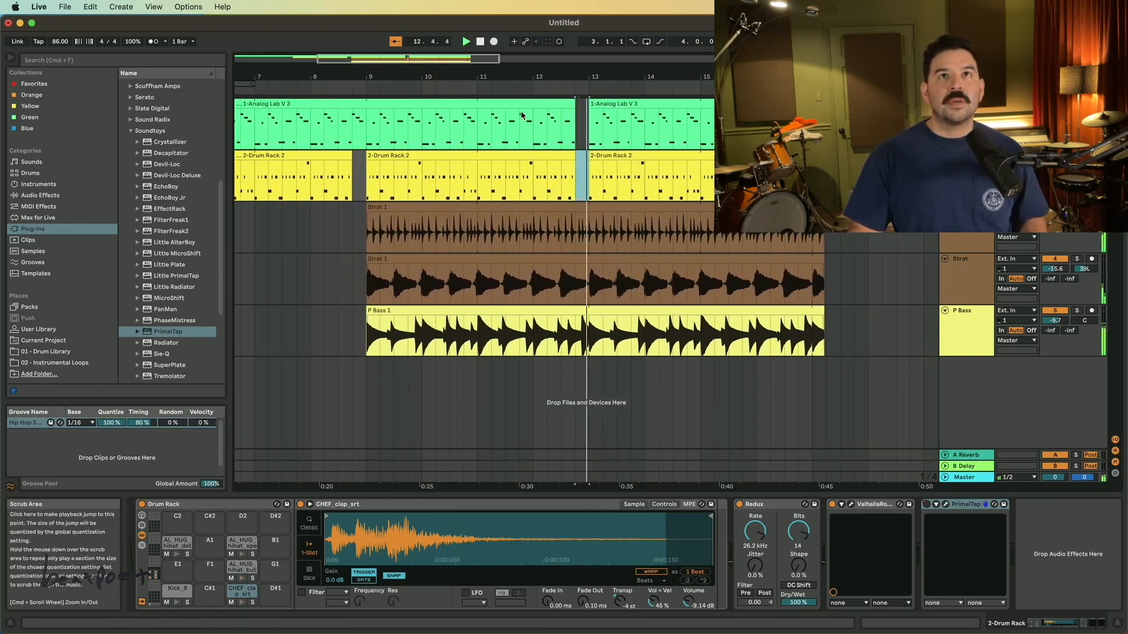
click(552, 95)
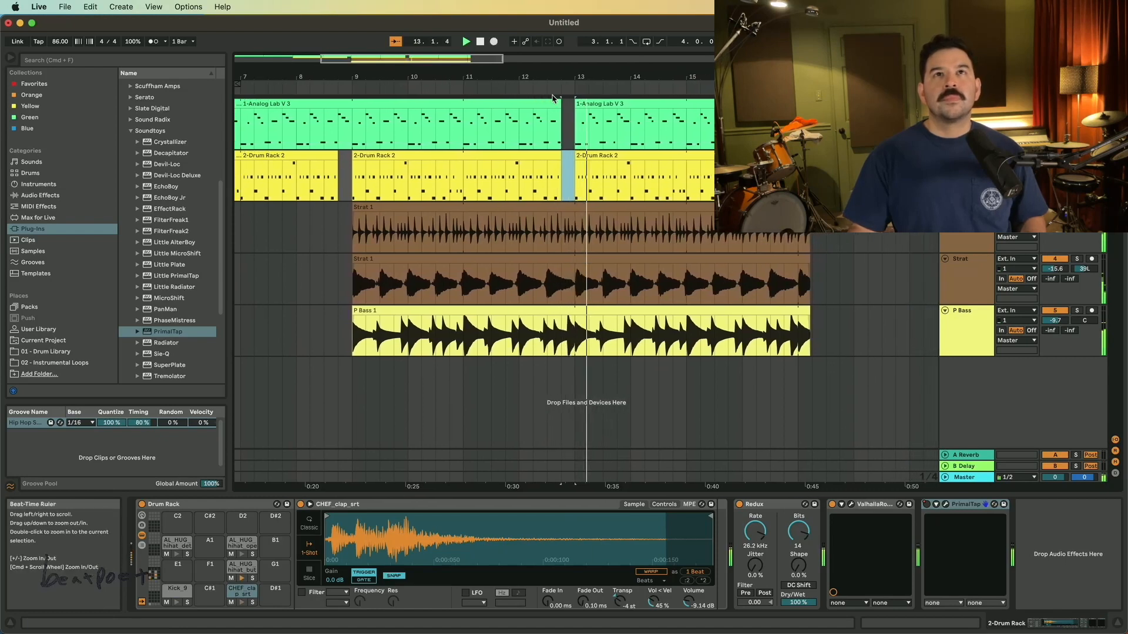
click(539, 93)
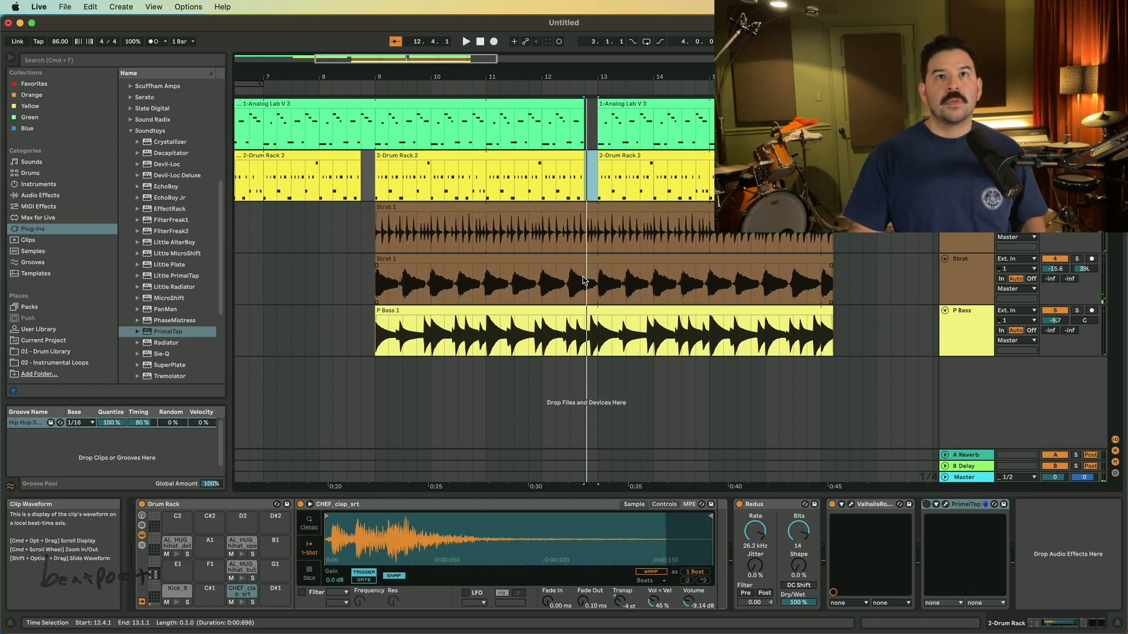
Step: Split the lower Strat and P Bass clips at 12.4.1 and 13.1.1 and delete the one-beat pieces between
click(585, 281)
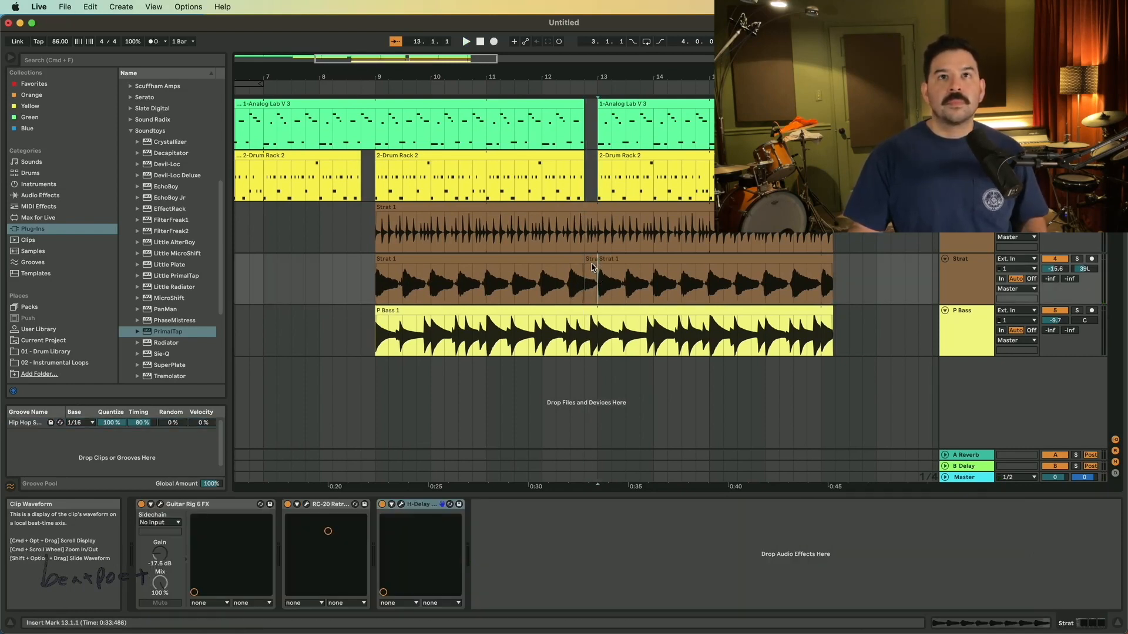
click(592, 259)
key(Delete)
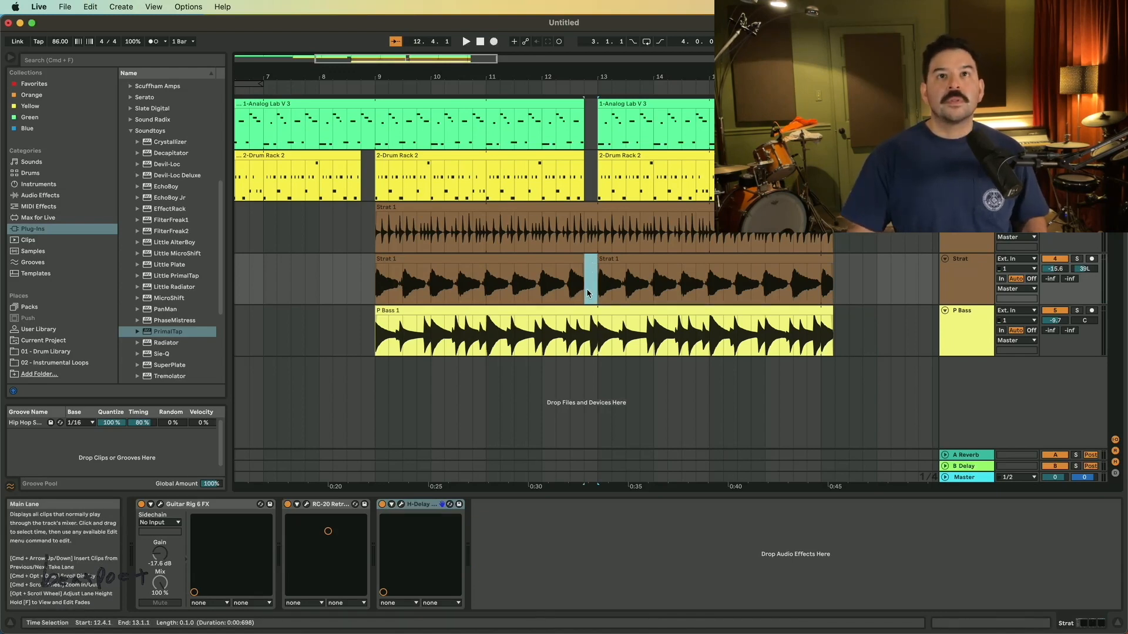
click(587, 332)
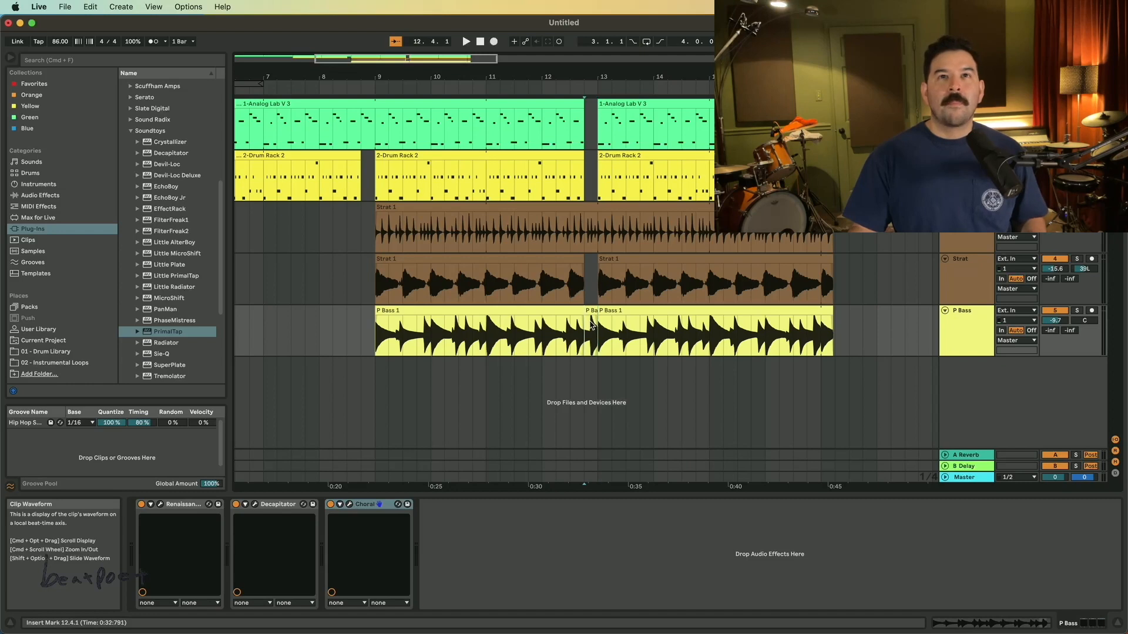
click(590, 311)
scroll(589, 312, left, 2)
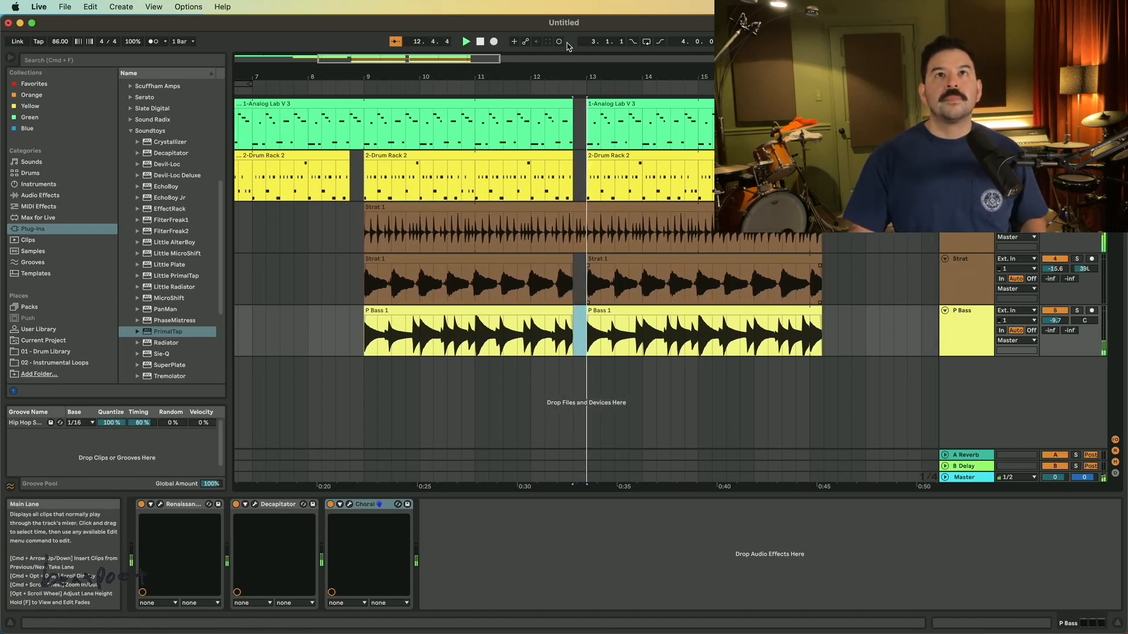
Step: Play from just before the break at 12.4 into bar 14 to check the full-band dropout, and stop playback
click(541, 84)
scroll(540, 84, right, 3)
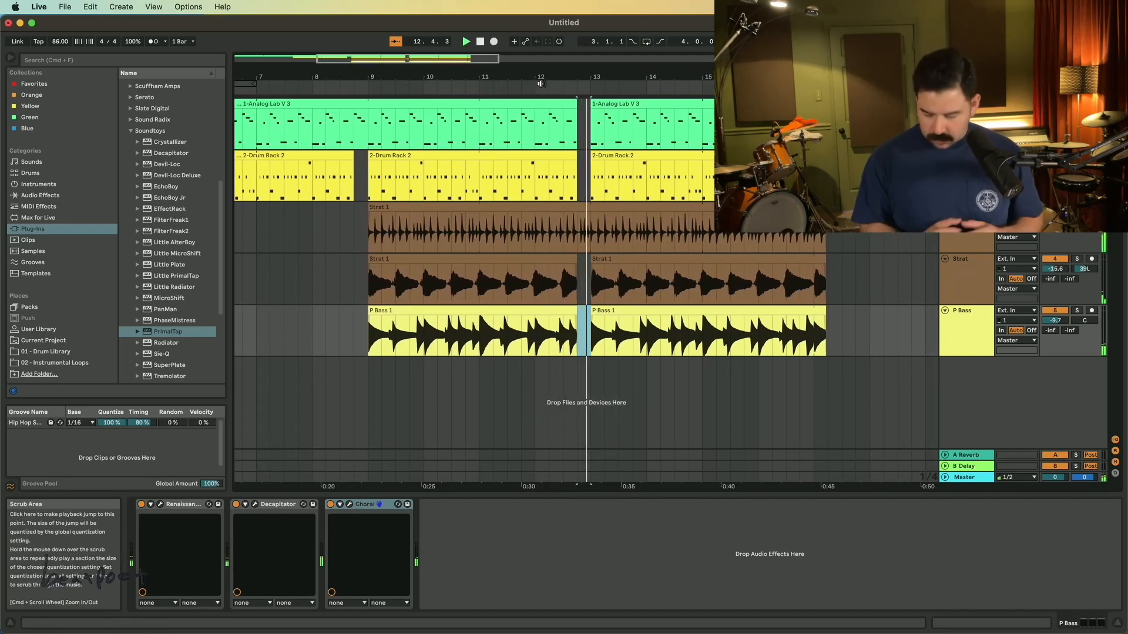
scroll(541, 83, left, 2)
scroll(541, 83, right, 2)
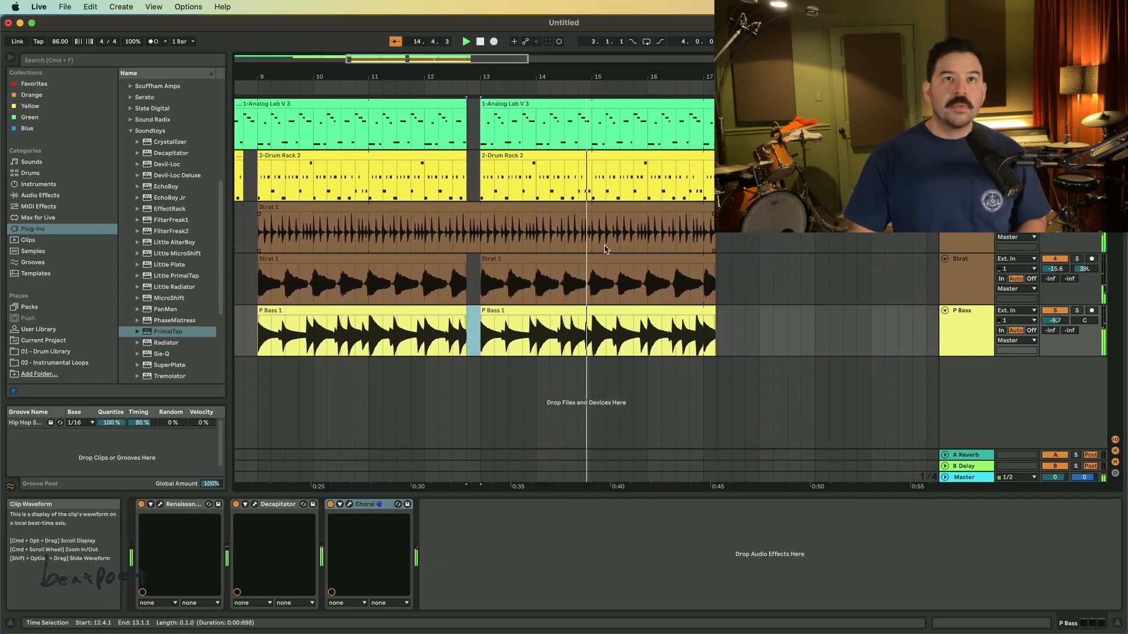
key(space)
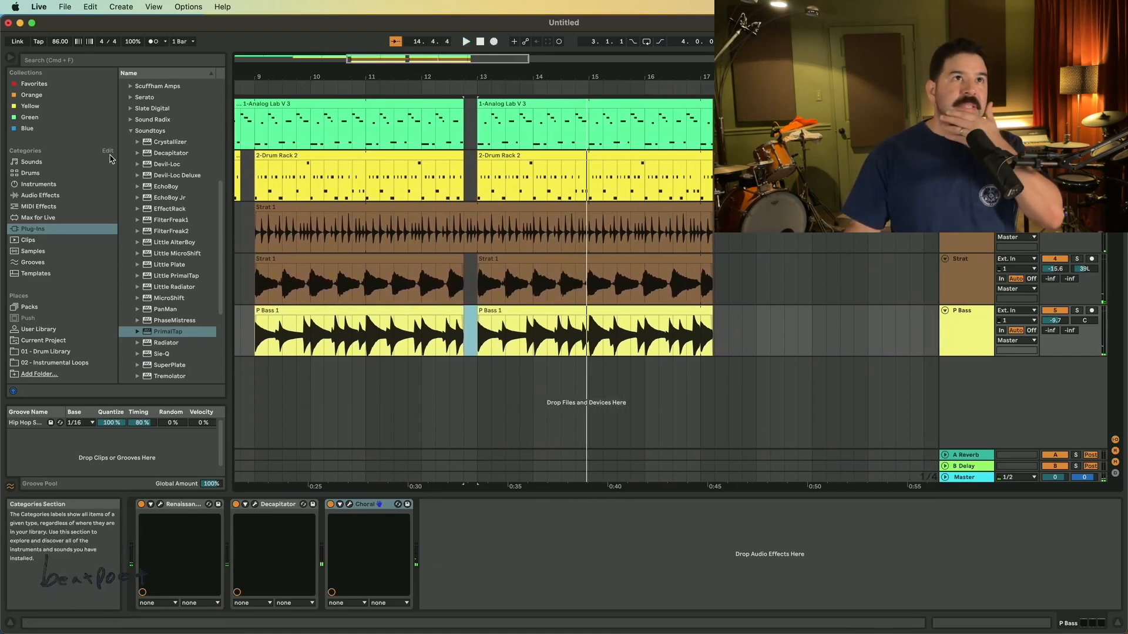
Step: Add Analog Lab V on a new MIDI track below P Bass with the Classic Road preset, and record a part from bar 13
click(131, 131)
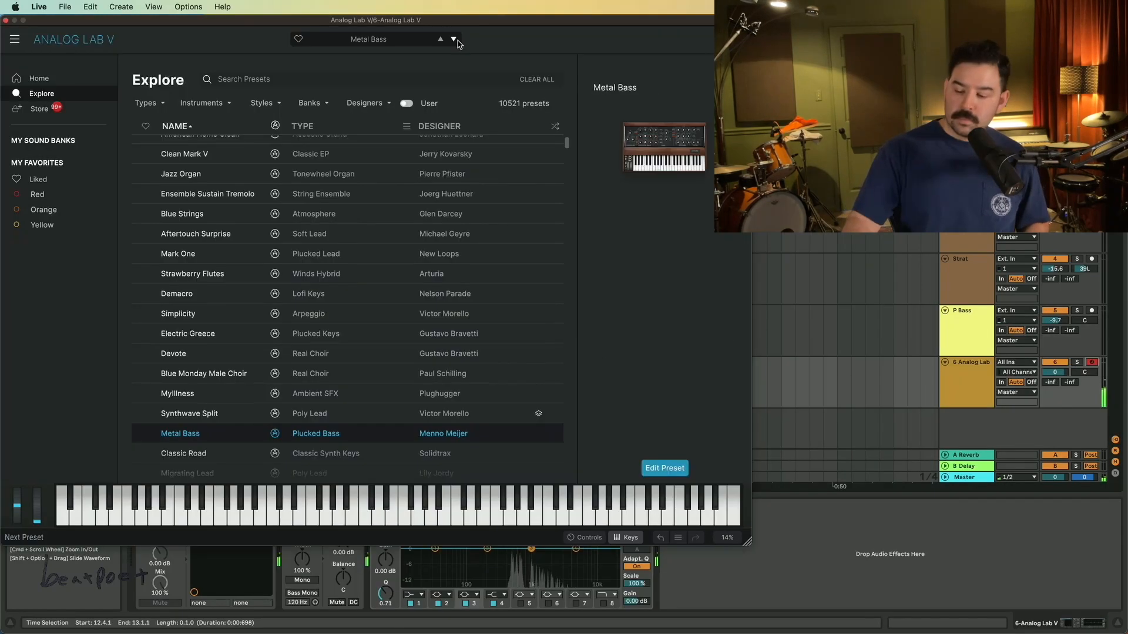
click(456, 40)
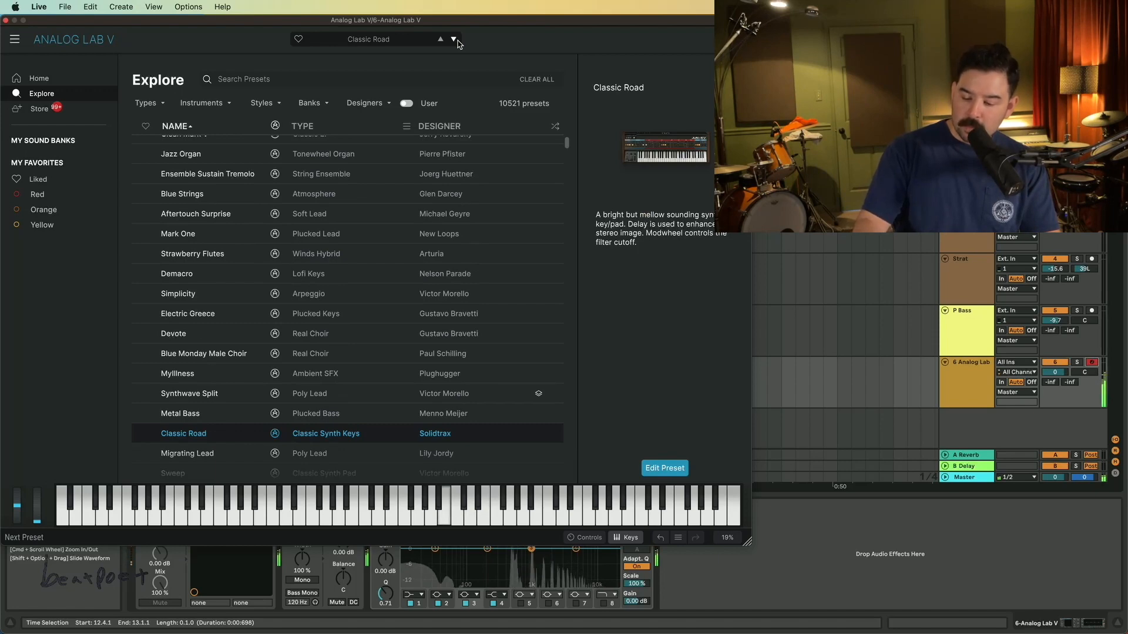
key(super+alt+p)
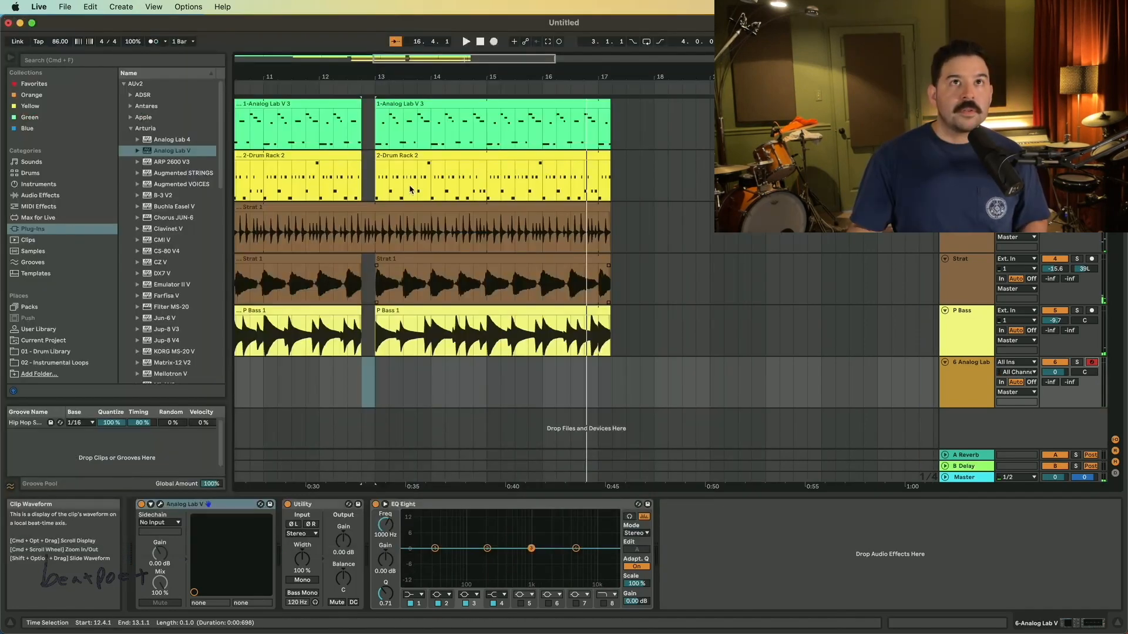
click(390, 380)
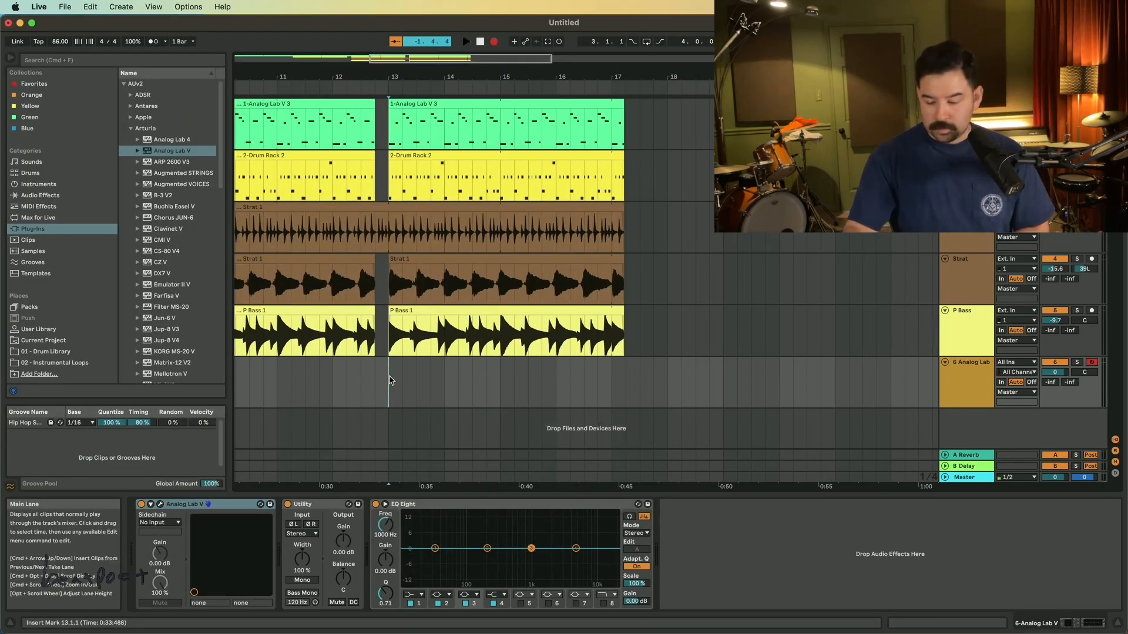
key(F9)
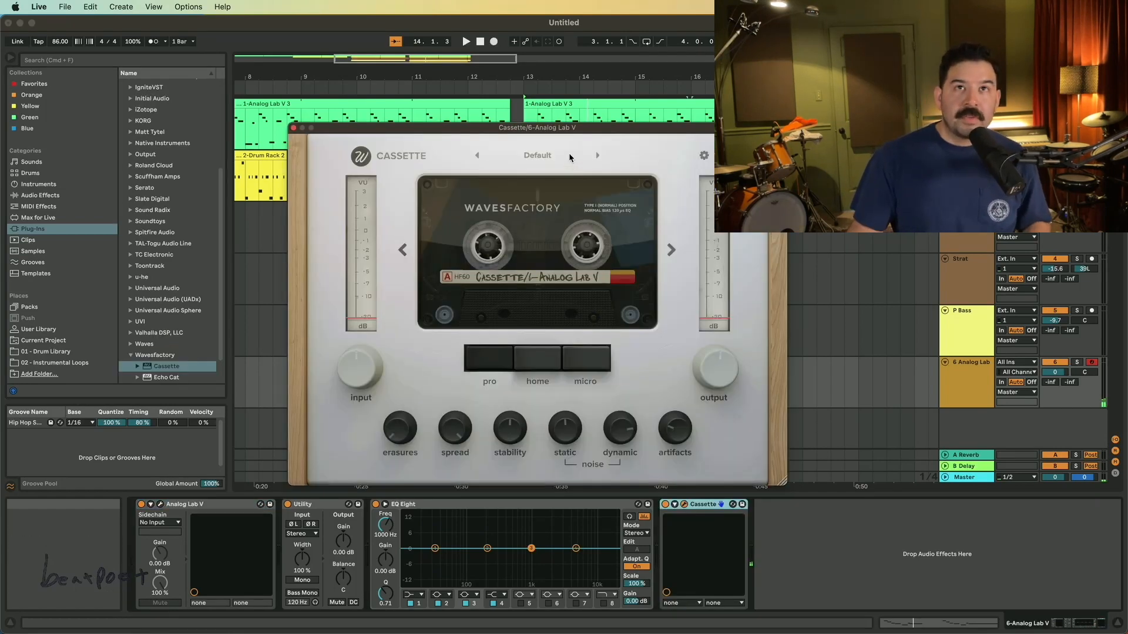
Step: Load the Torley - Mellow My Harsh preset in Cassette on the new Analog Lab track, audition it, and close the plug-in window
click(569, 157)
mouse_move(536, 221)
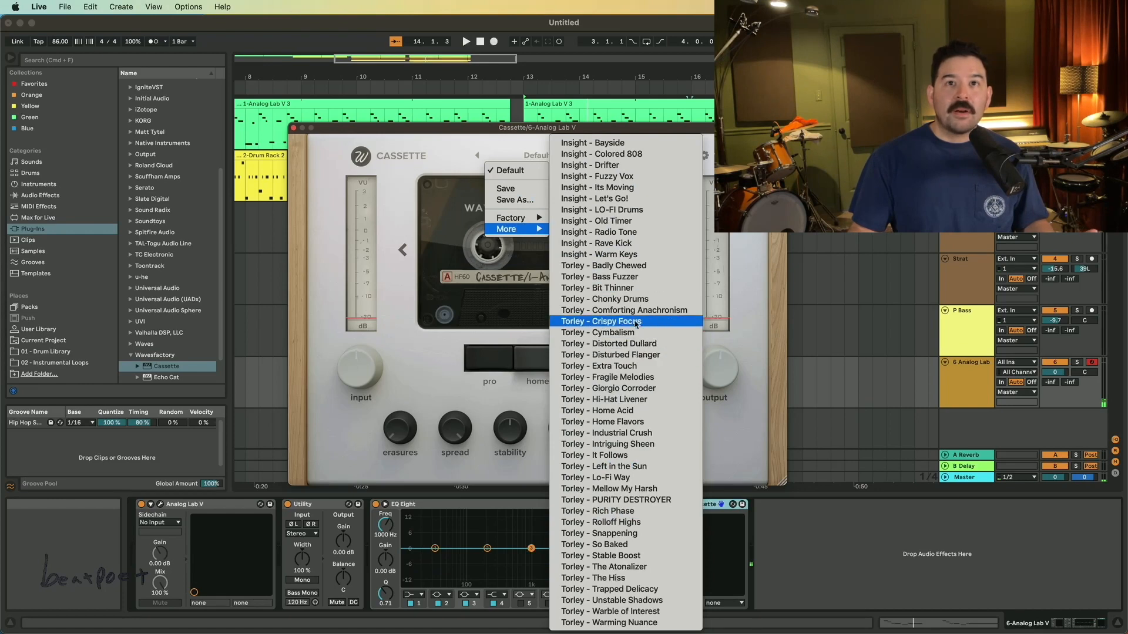
click(646, 488)
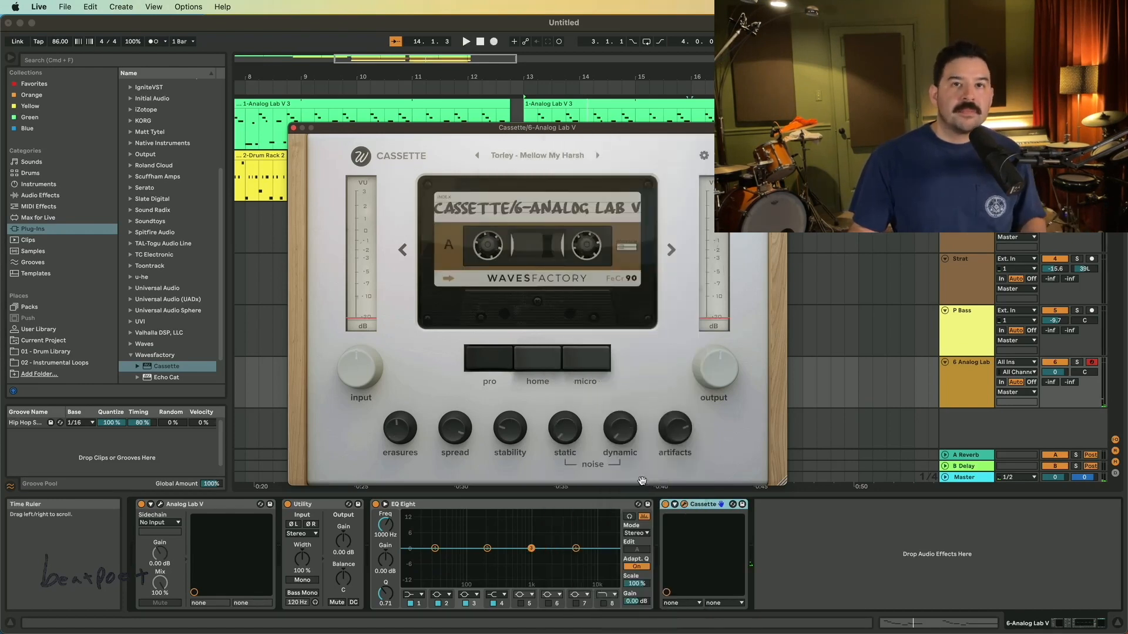
key(space)
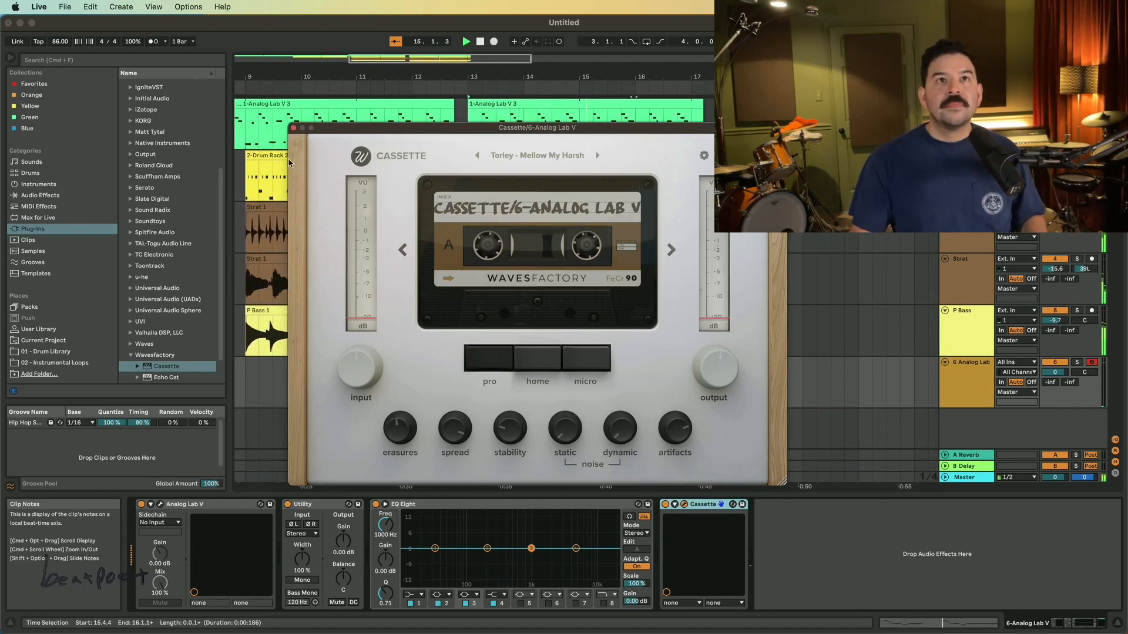
click(293, 128)
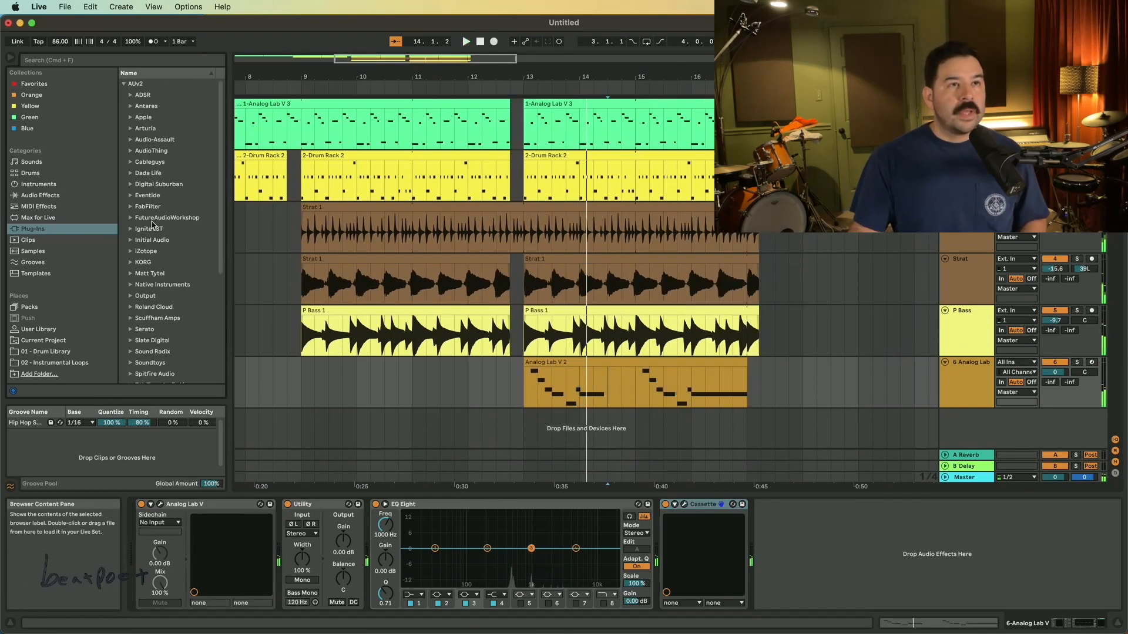
Step: Add Wavesfactory's Echo Cat after Cassette on the new Analog Lab track
scroll(156, 238, down, 5)
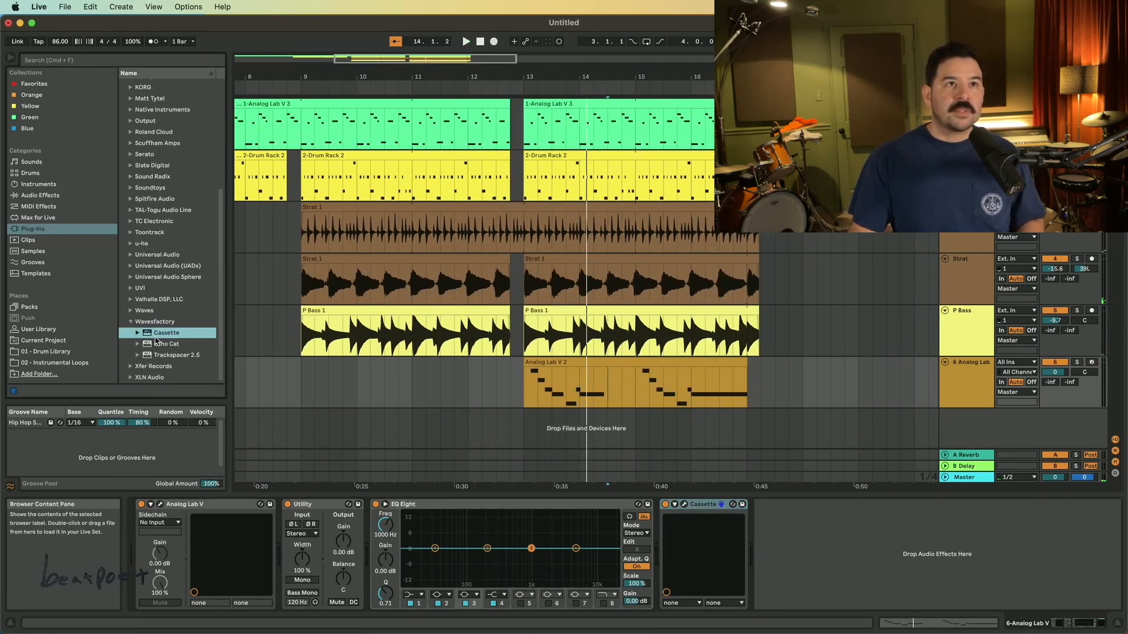
drag(164, 346, 918, 560)
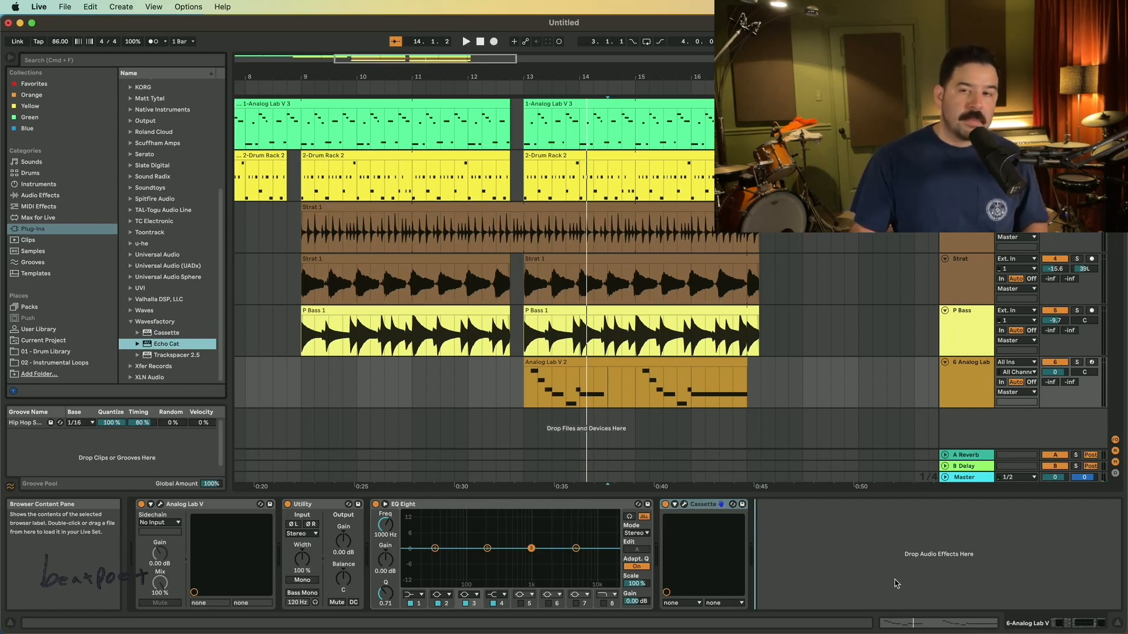
Step: Load the Mystic Long factory preset in Echo Cat on the new Analog Lab track and audition it from 14.3
key(space)
drag(252, 22, 497, 85)
click(522, 131)
mouse_move(476, 192)
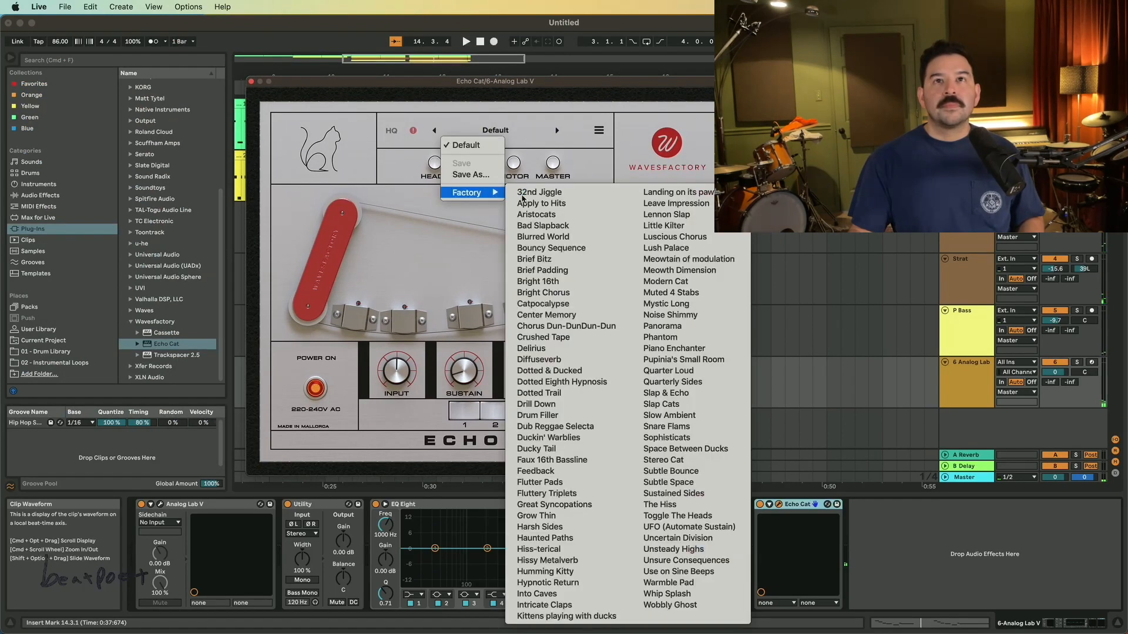
click(705, 306)
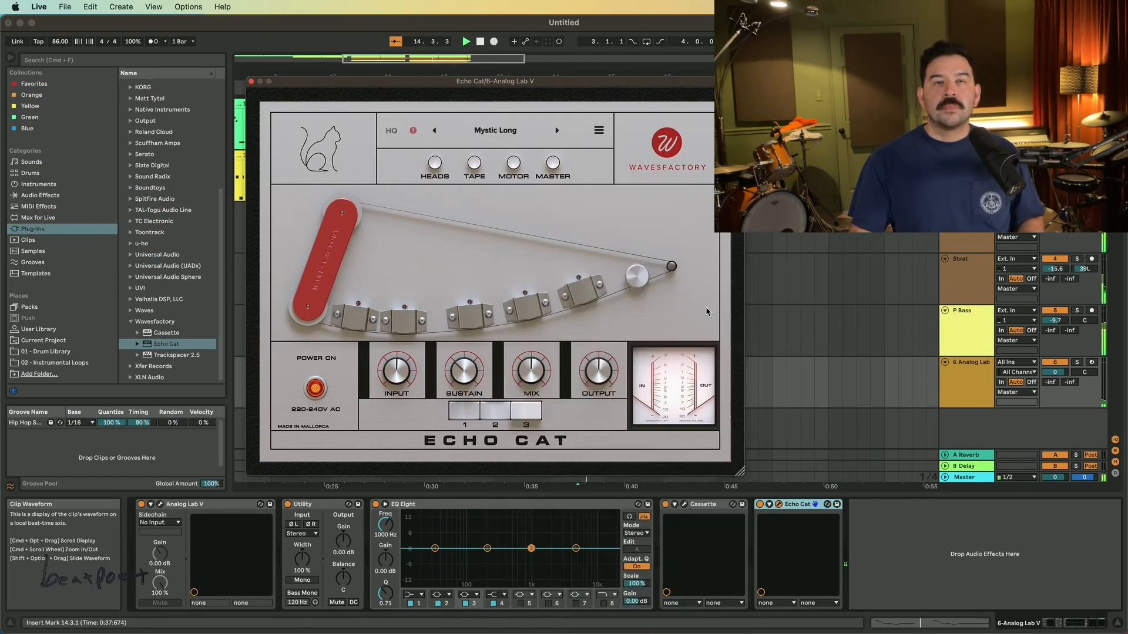
drag(530, 374, 529, 379)
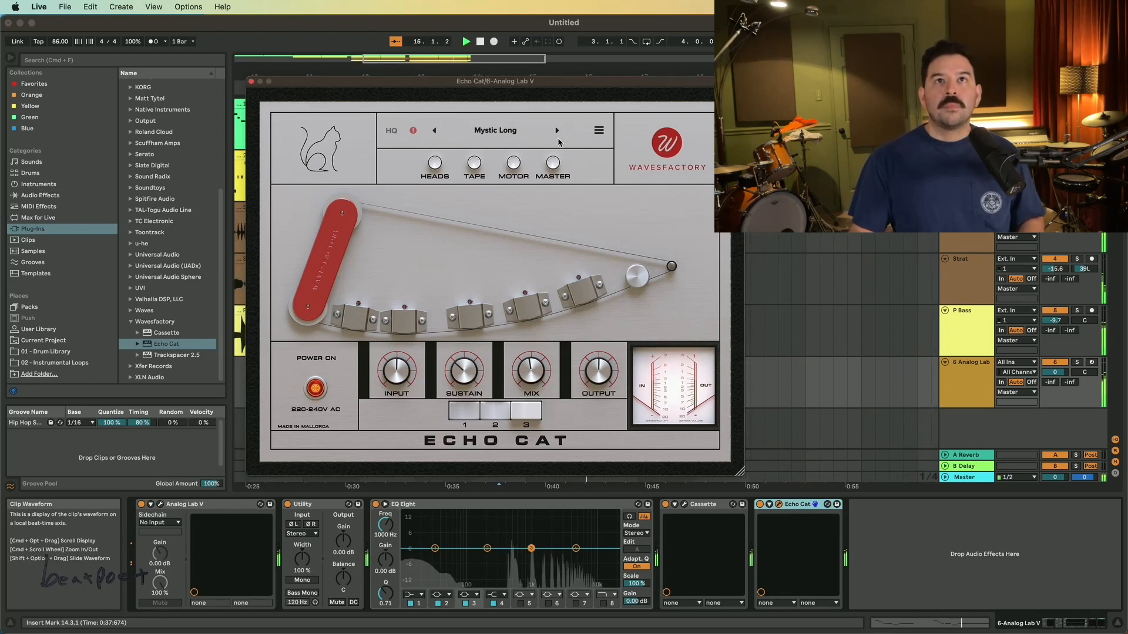
Step: Switch Echo Cat to the Noise Shimmy preset, replay the part, and solo the new Analog Lab track
click(557, 130)
key(space)
key(space)
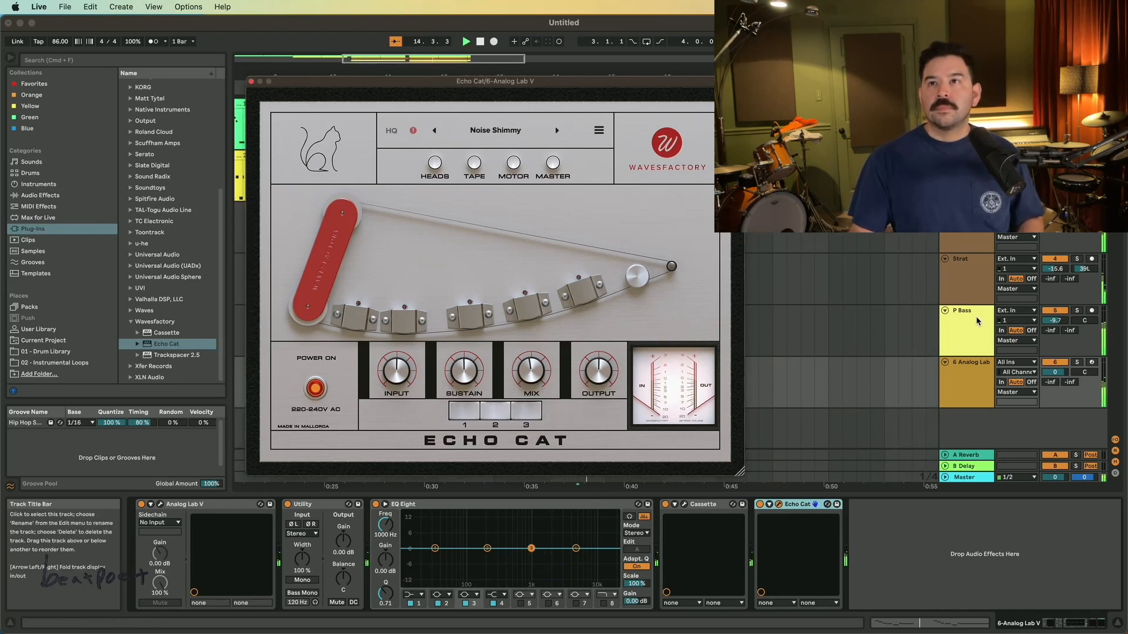
click(1077, 362)
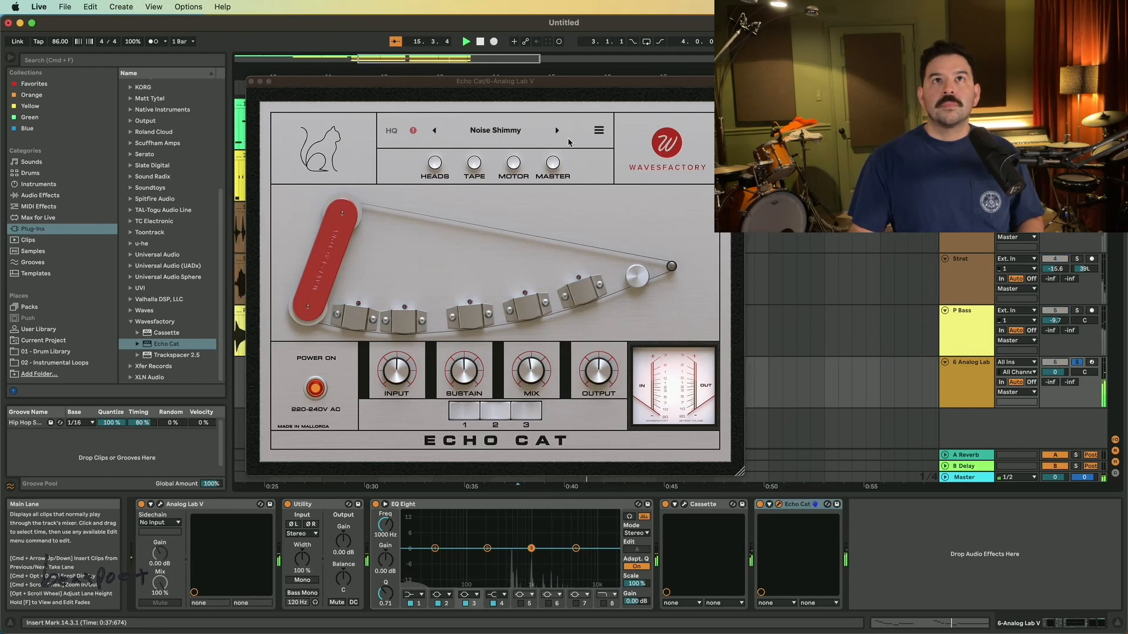
Step: Audition the Panorama preset in Echo Cat, and move on to the Phantom preset
click(557, 130)
key(space)
key(space)
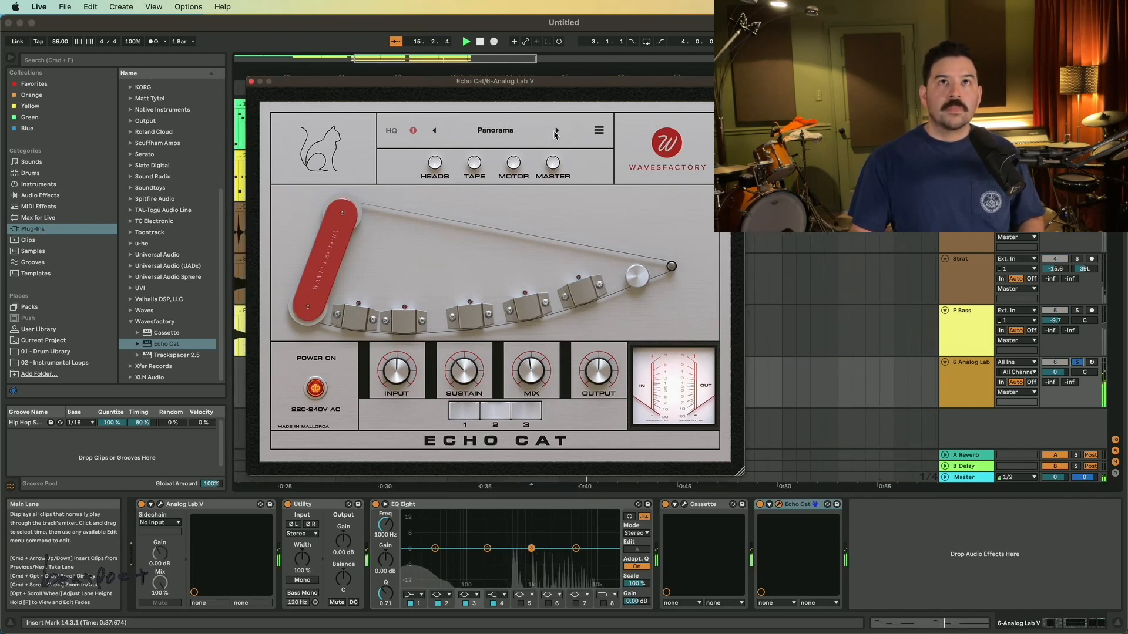
click(557, 131)
key(space)
key(space)
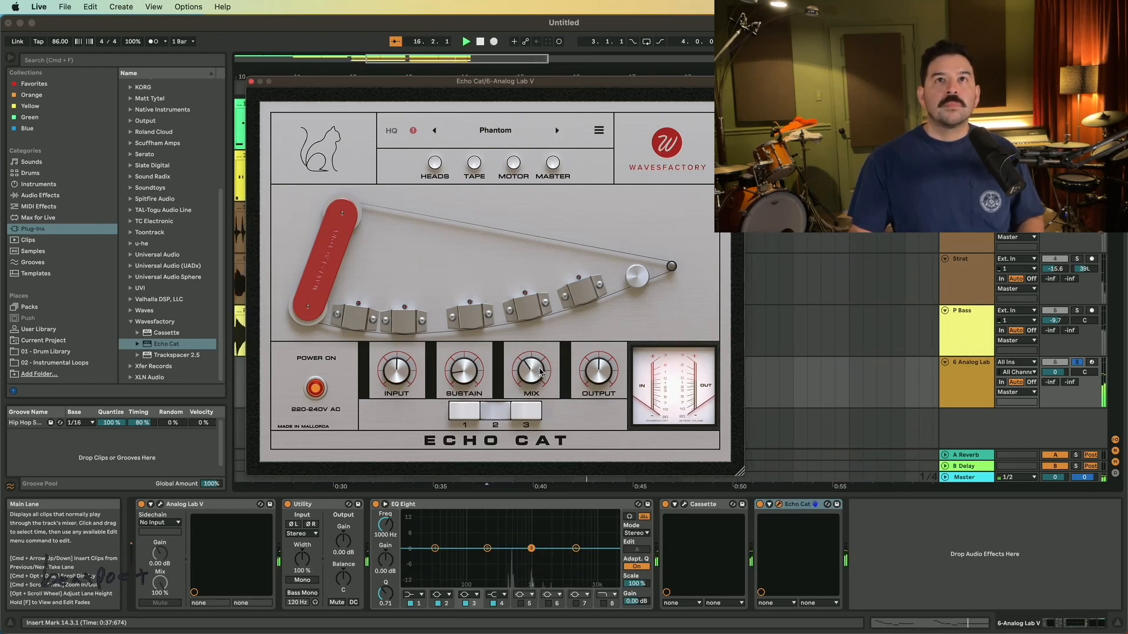
Step: Turn the hum volume fully down in Echo Cat's motor settings, replay the part, and show the tape settings
click(598, 129)
click(547, 164)
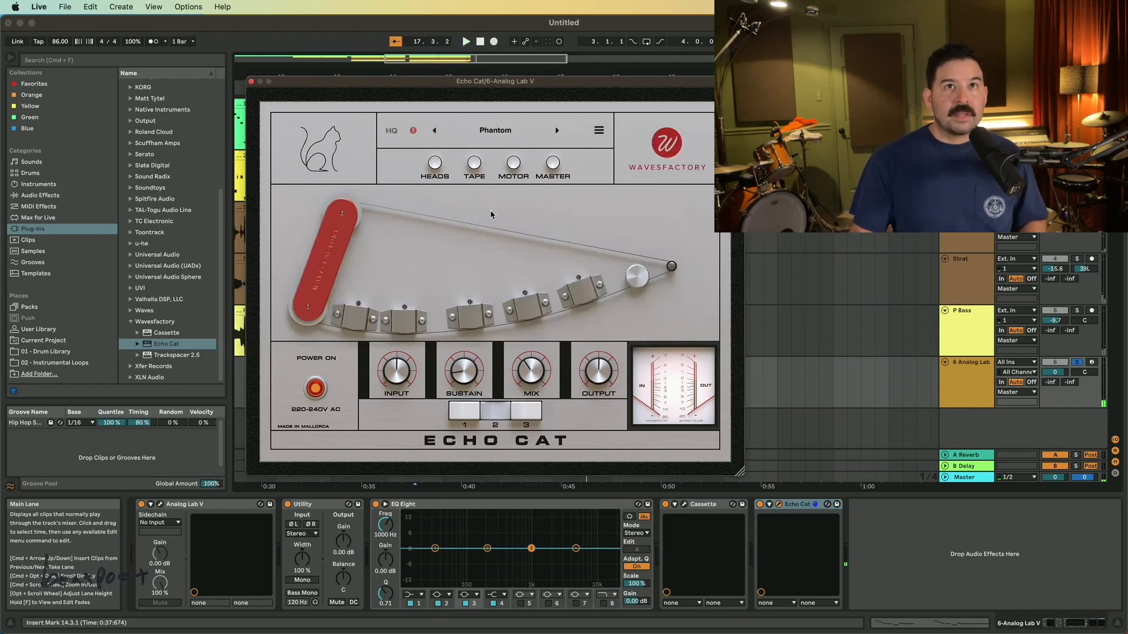
click(513, 165)
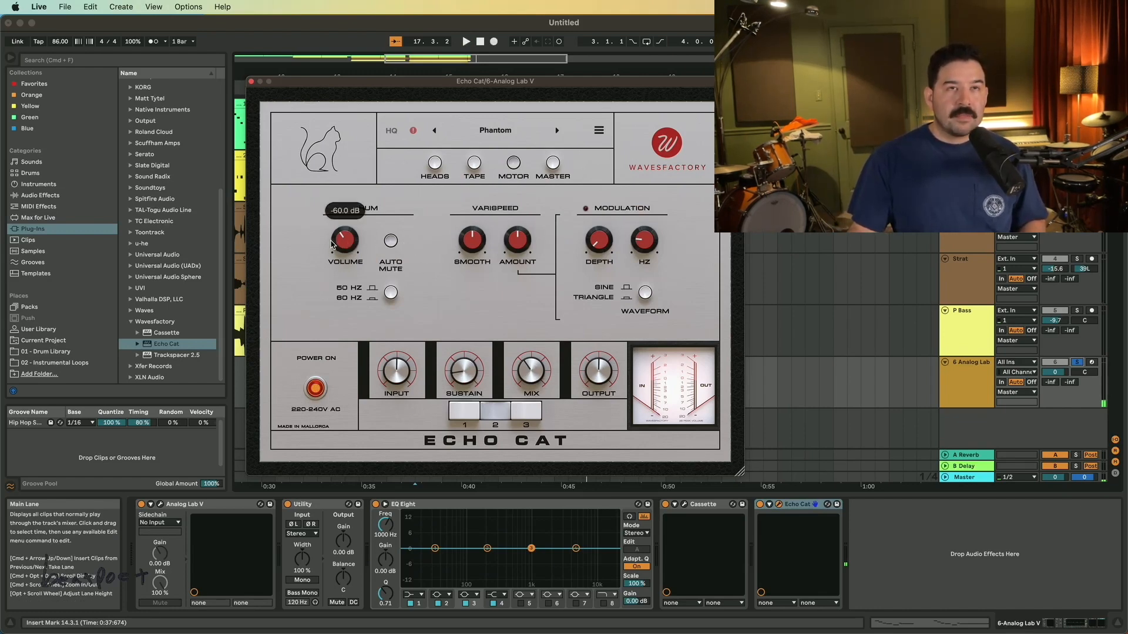
scroll(333, 246, up, 1)
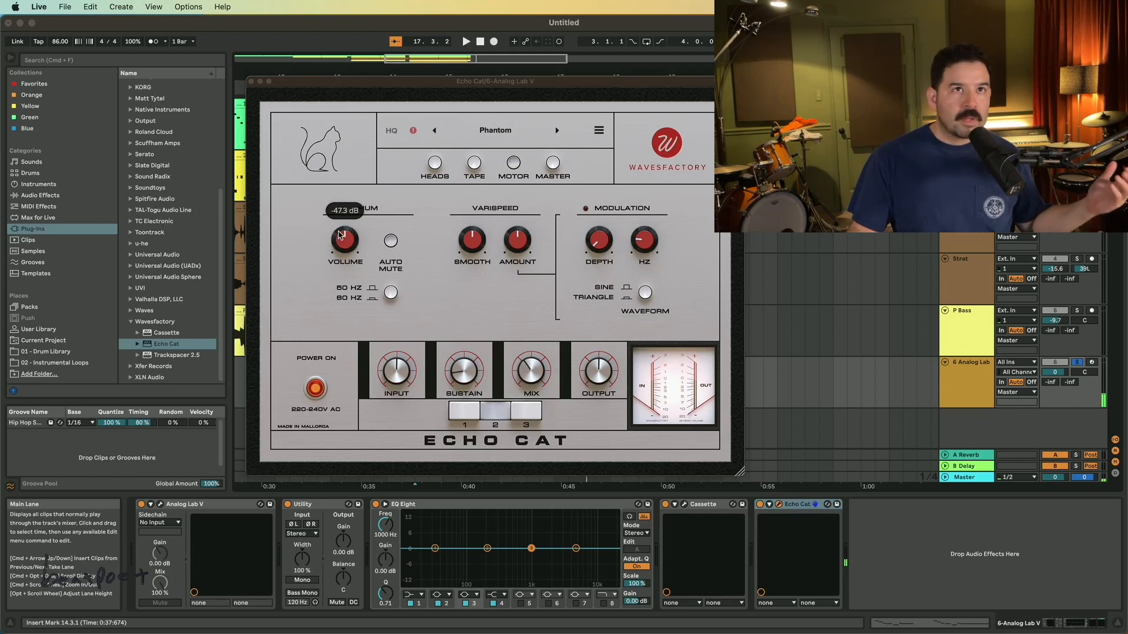
click(486, 278)
key(space)
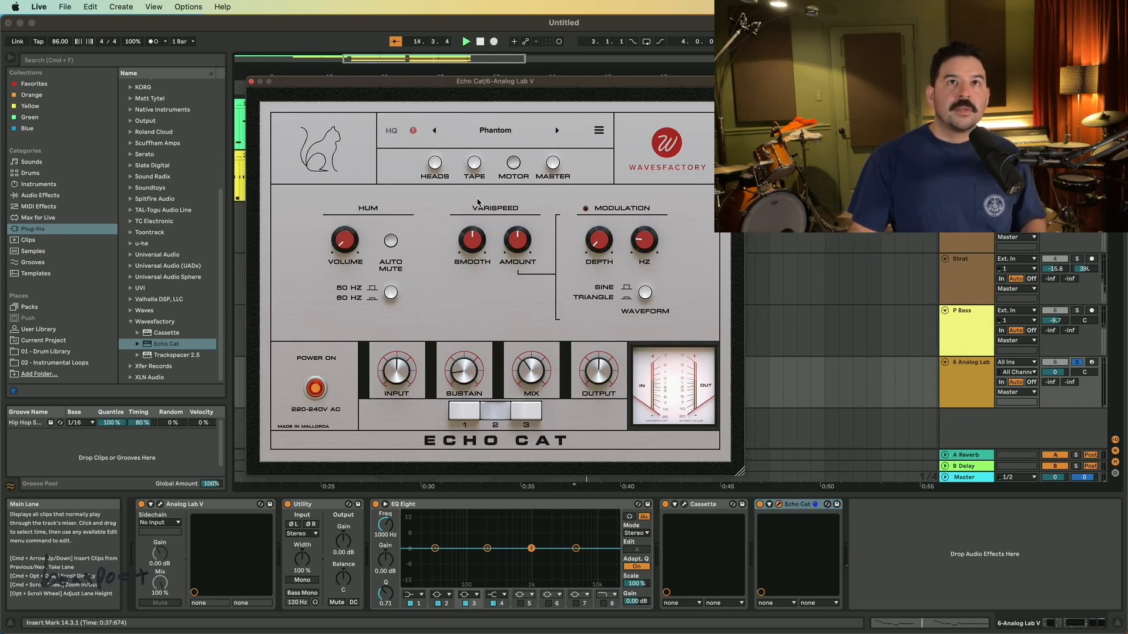
click(472, 163)
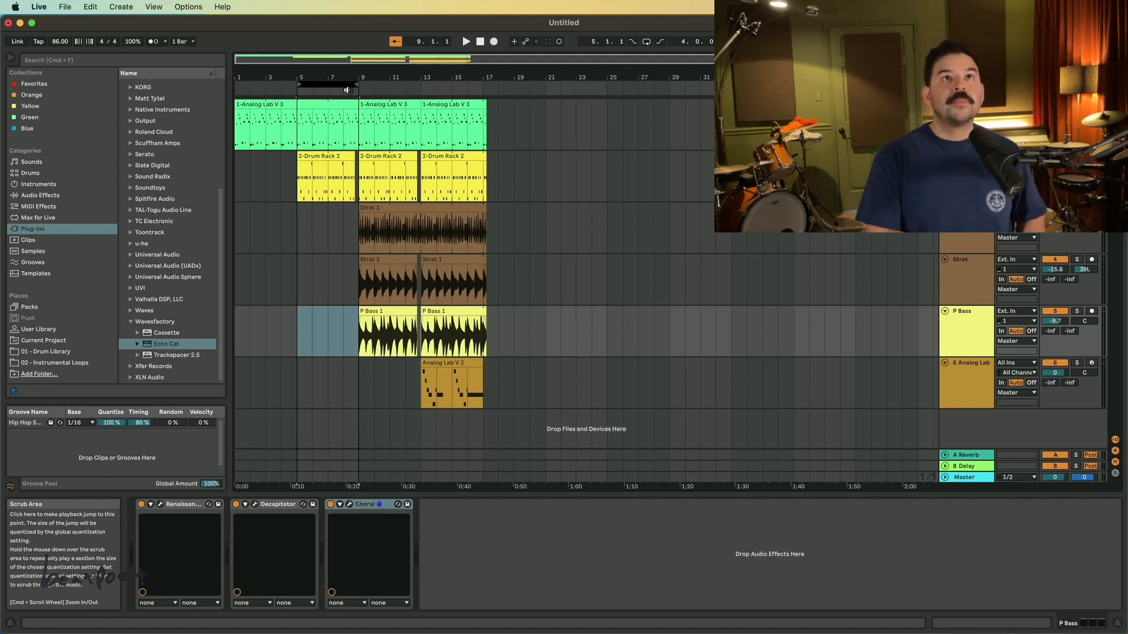
Step: Duplicate the time from bar 5 to bar 9 across all tracks, and move playback to bar 9
key(super+shift+d)
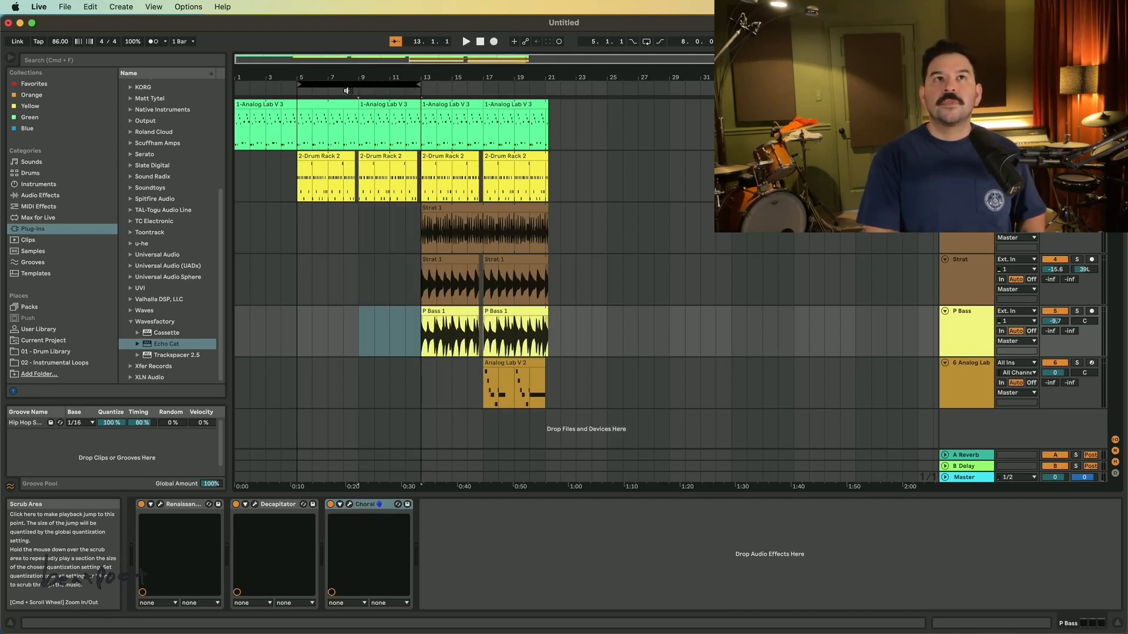
click(359, 295)
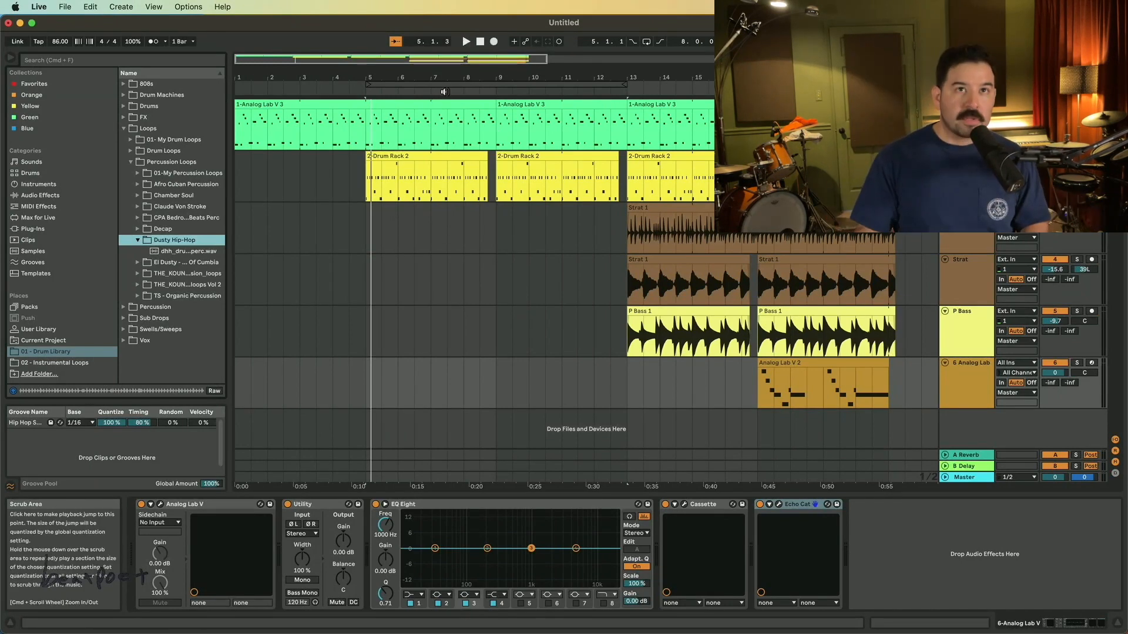
click(498, 90)
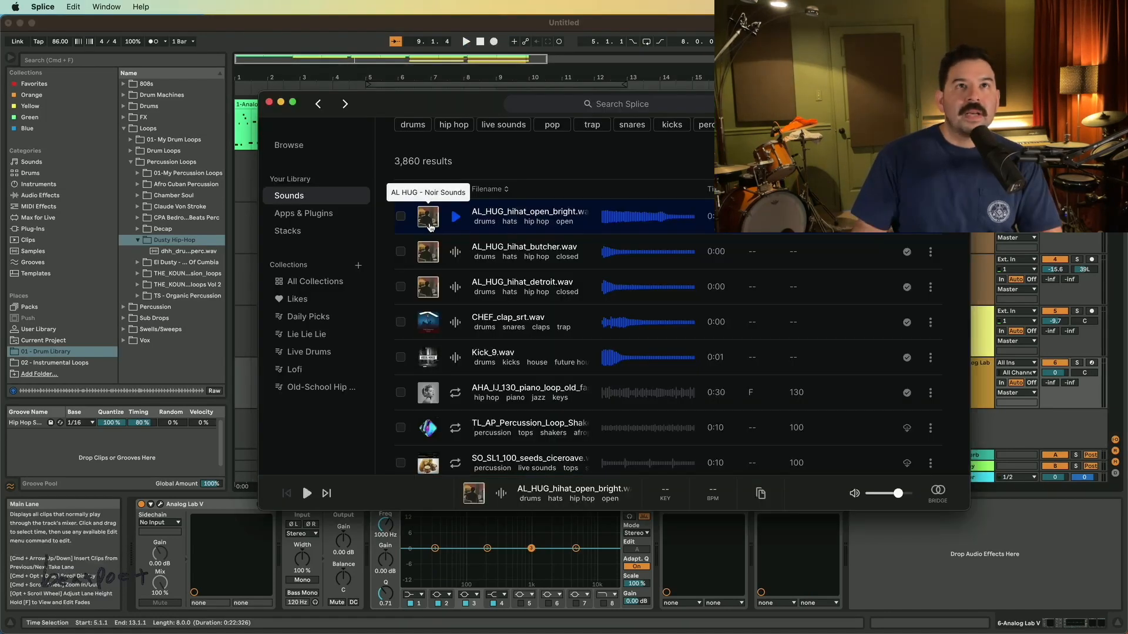
Step: Open the AL HUG - Noir Sounds pack in Splice and audition its drum and percussion samples
click(432, 225)
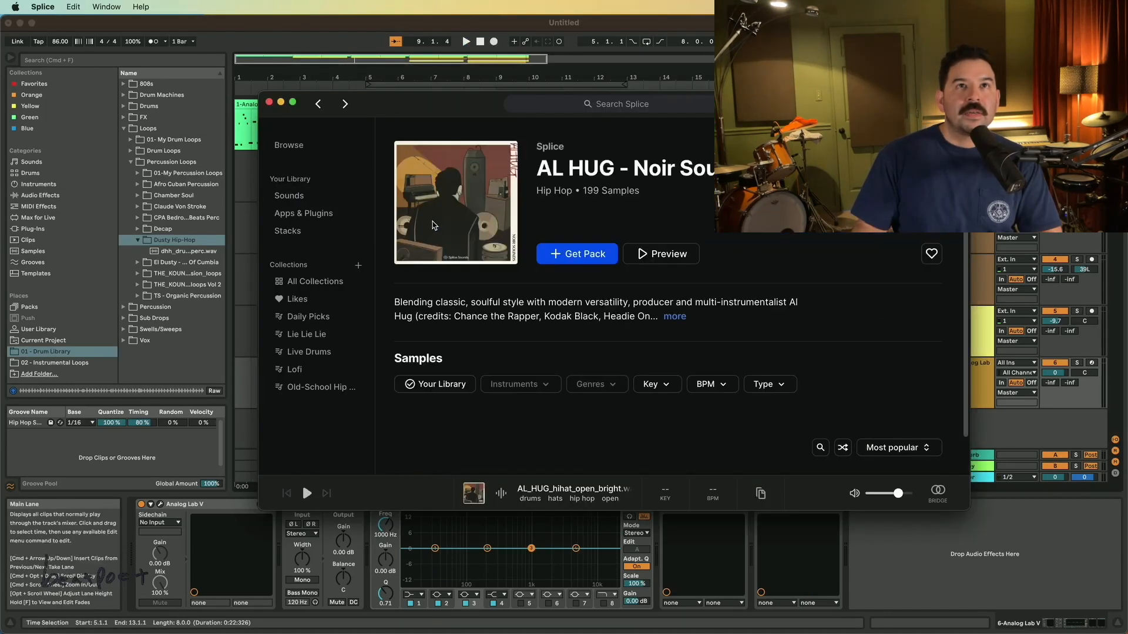
click(785, 381)
click(785, 381)
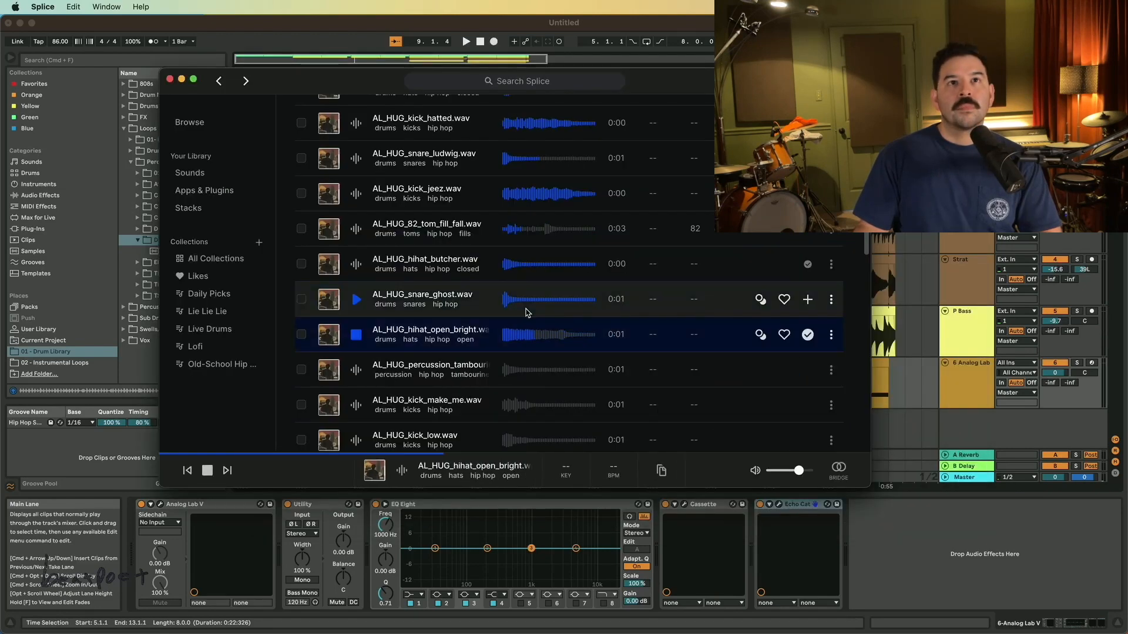
key(Down)
key(Down)
key(Down)
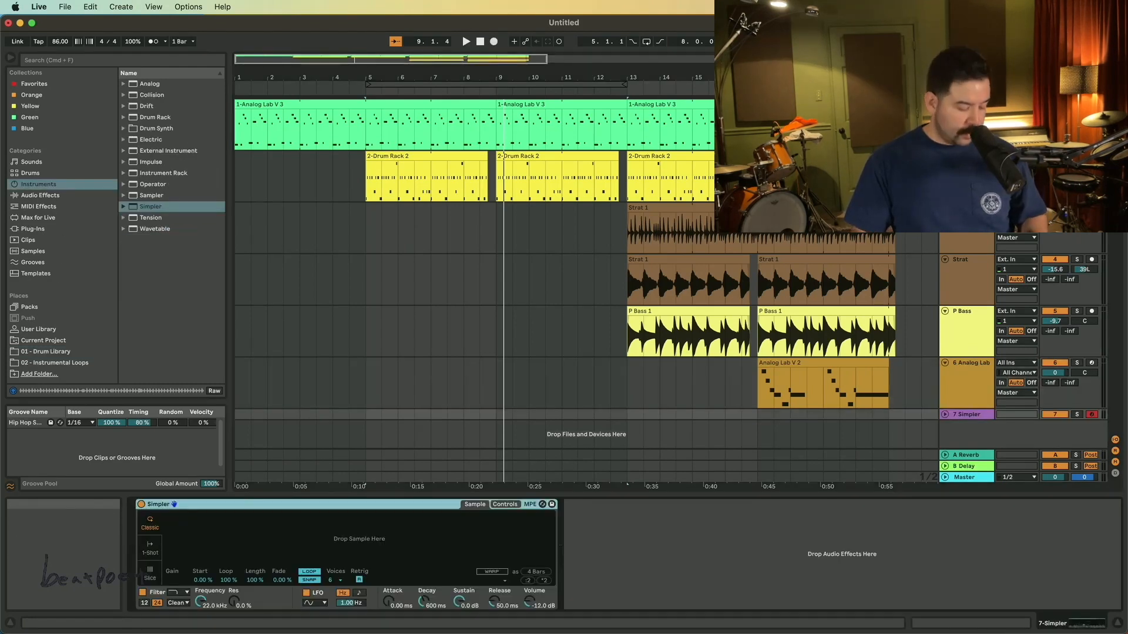
Step: Load AL_HUG_percussion_room_claves.wav from Splice into the empty Simpler, return to Live, and record a claves part from bar 9
key(super+Tab)
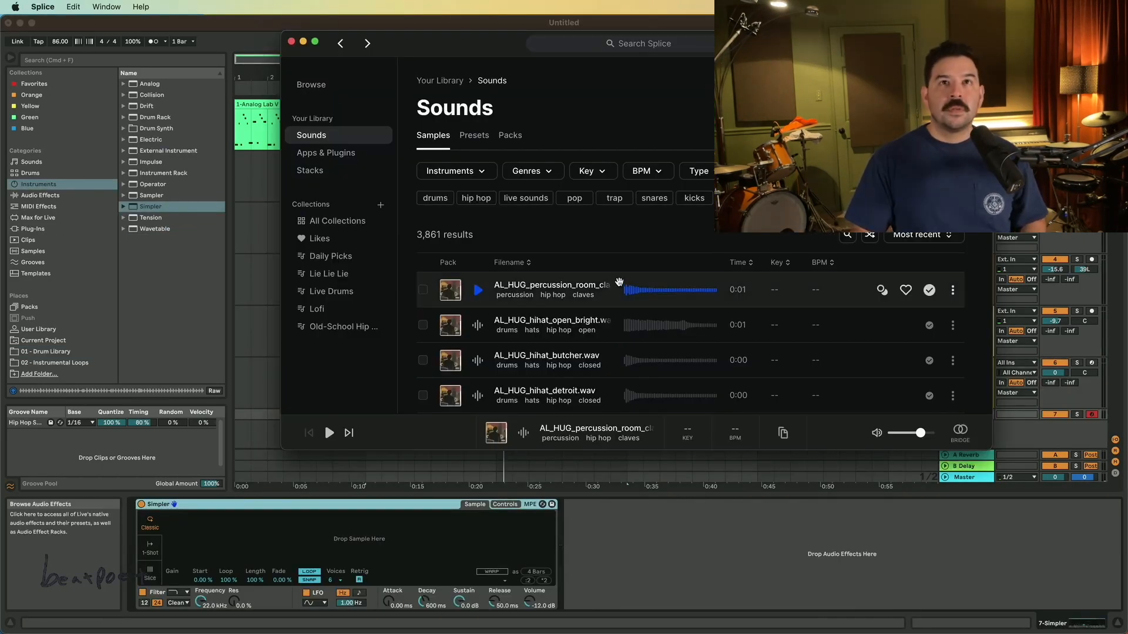
drag(600, 286, 257, 582)
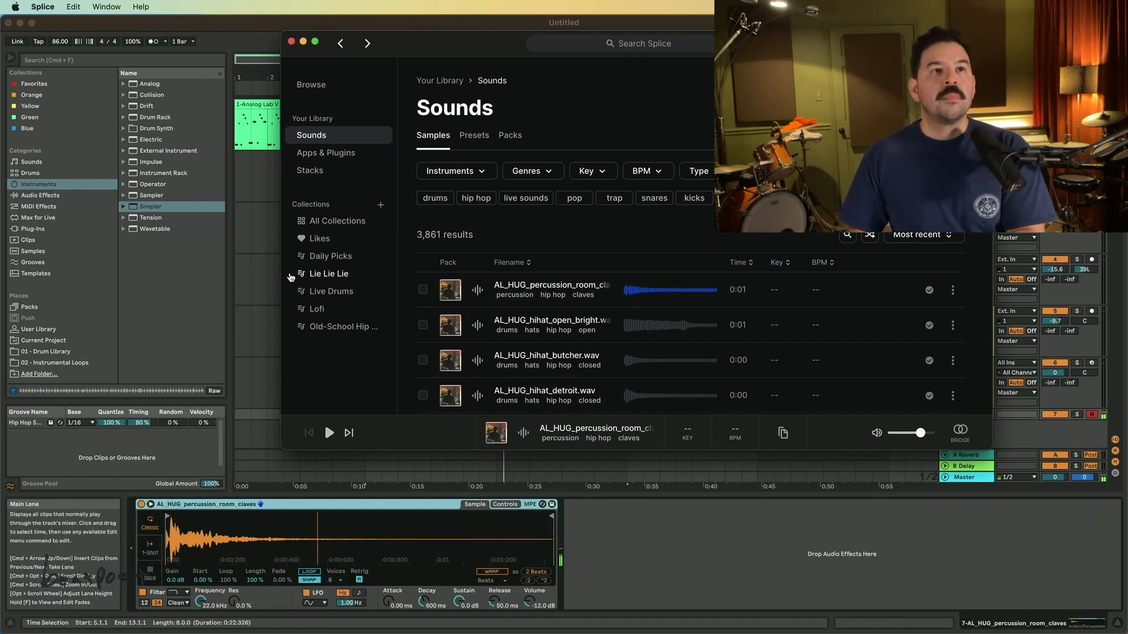
key(super+Tab)
key(space)
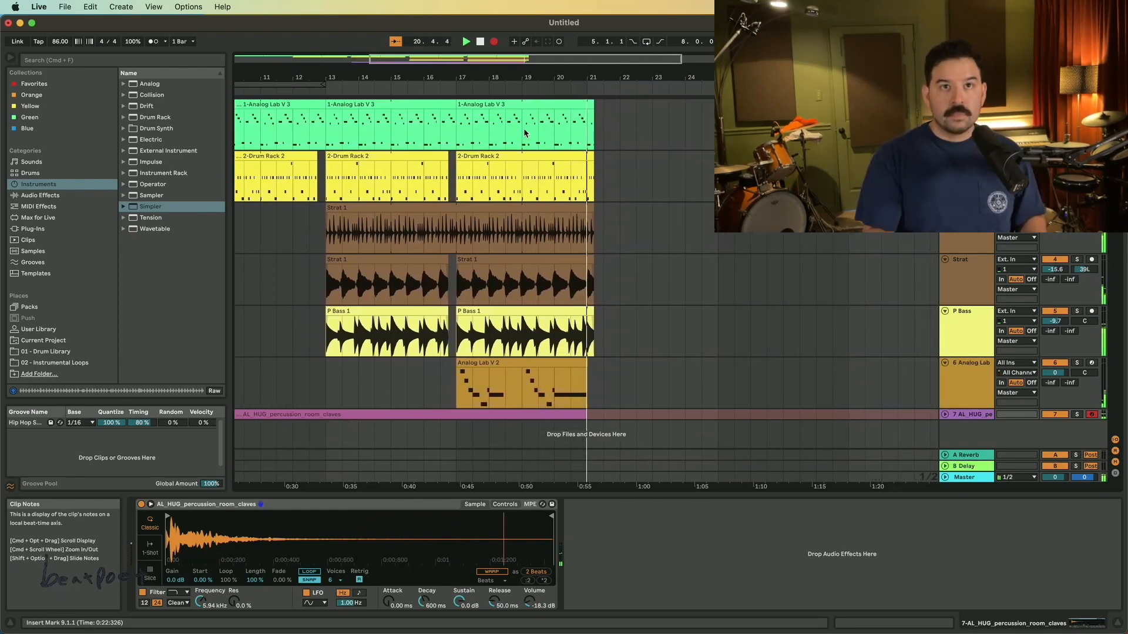
Step: End the claves recording near bar 21, and audition H-Delay (s) with a dotted 1/8 delay on the claves track
key(space)
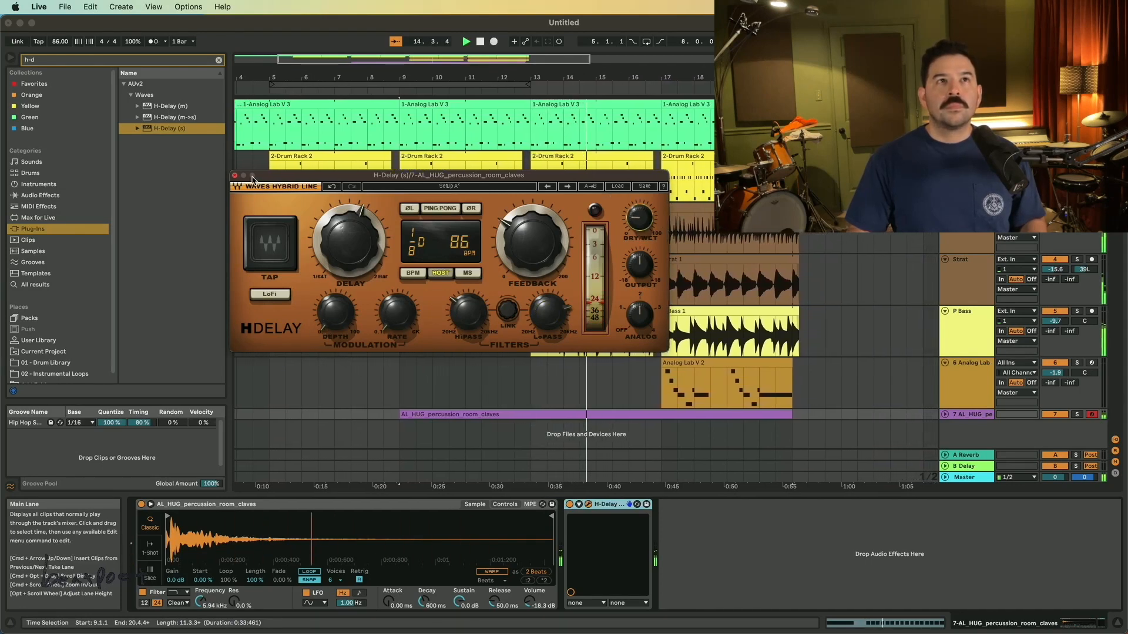
click(588, 505)
key(space)
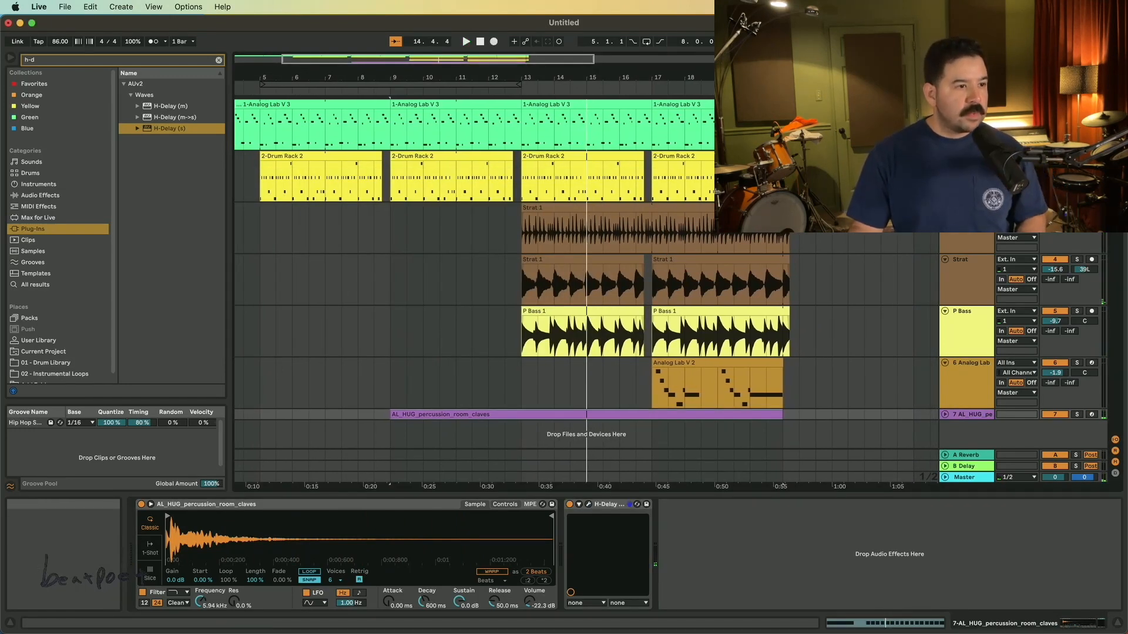
Step: Switch to Splice, audition samples from a riser search, and add SO_SAV_fx_rise_reverse_blank.wav to the library
key(super+Tab)
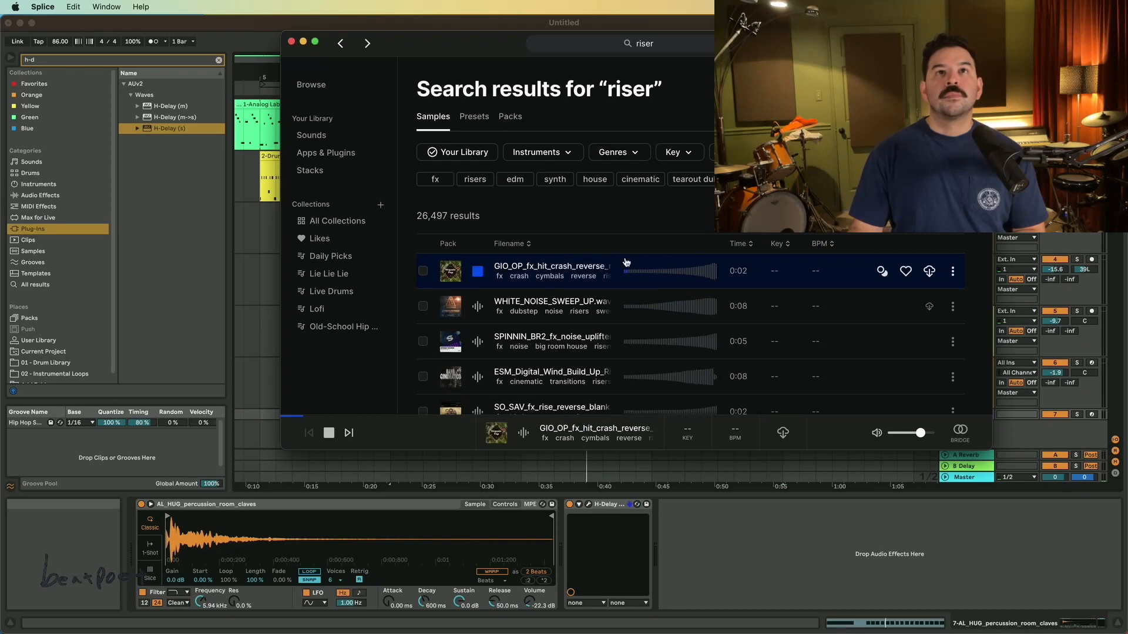
key(Down)
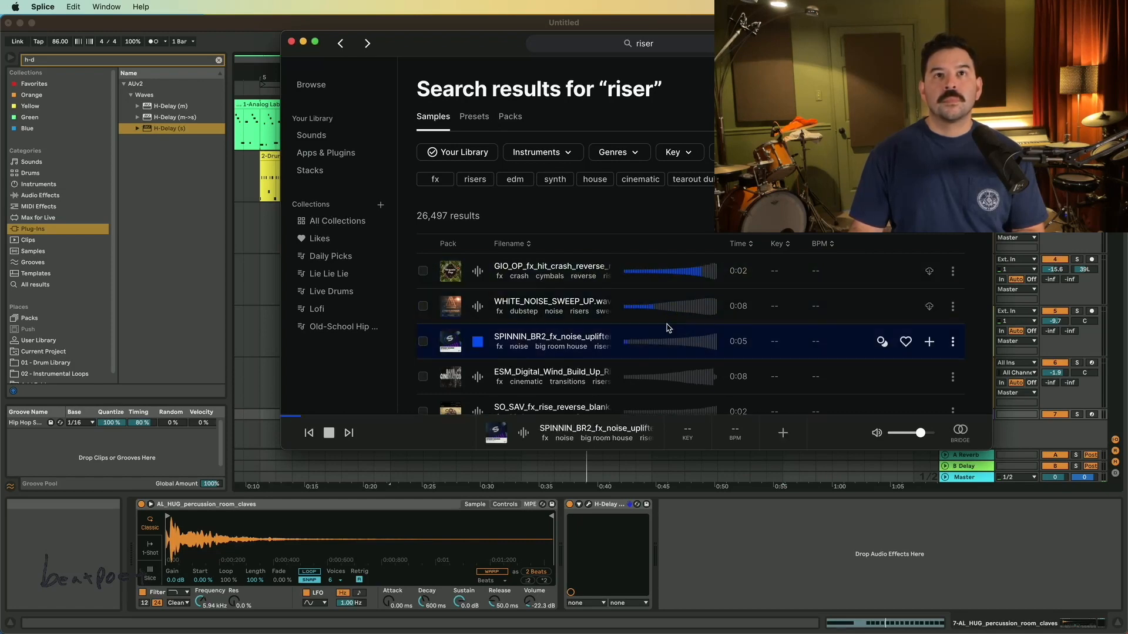
key(Down)
scroll(668, 326, down, 4)
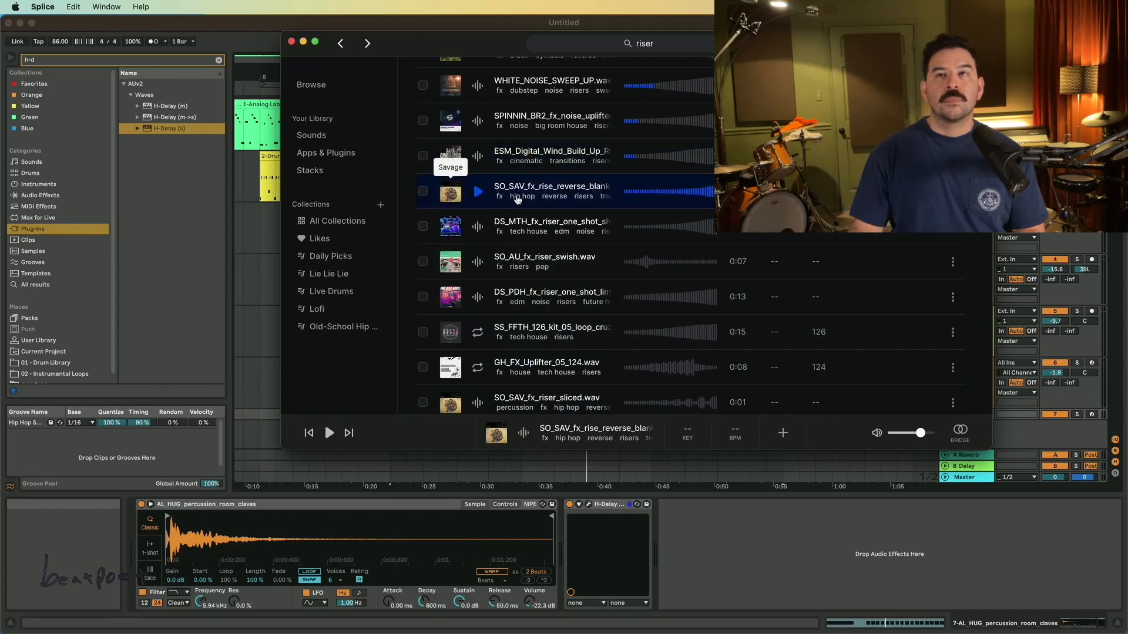
click(342, 138)
Step: Place SO_SAV_fx_rise_reverse_blank.wav on a new audio track below the claves, with the clip ending at bar 13
drag(446, 42, 254, 28)
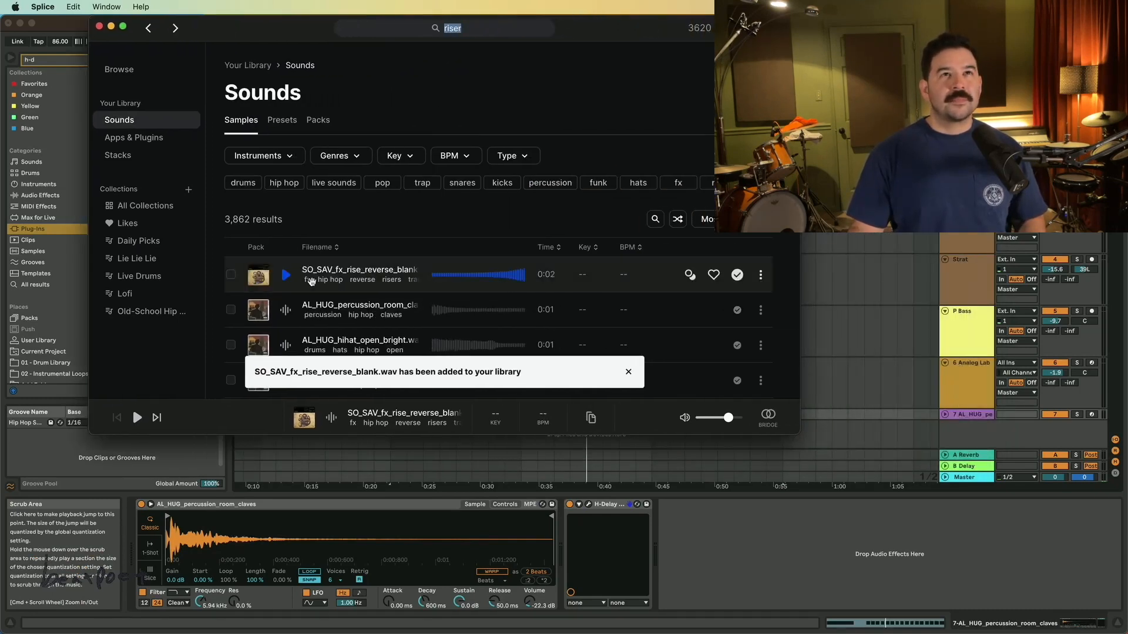
click(294, 276)
drag(392, 271, 882, 438)
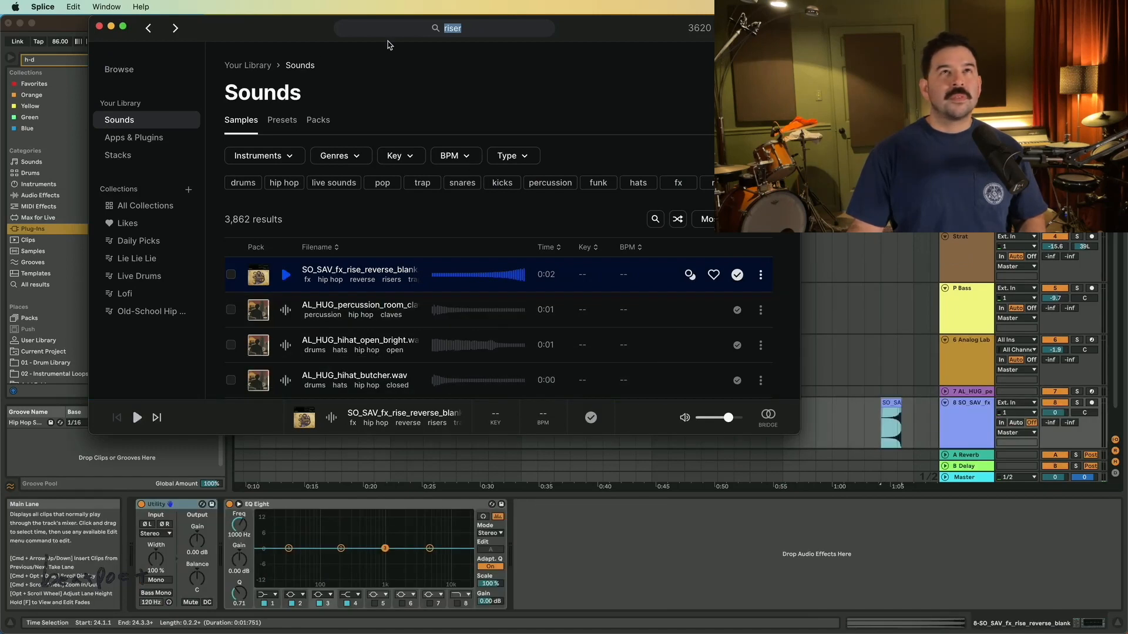
click(842, 304)
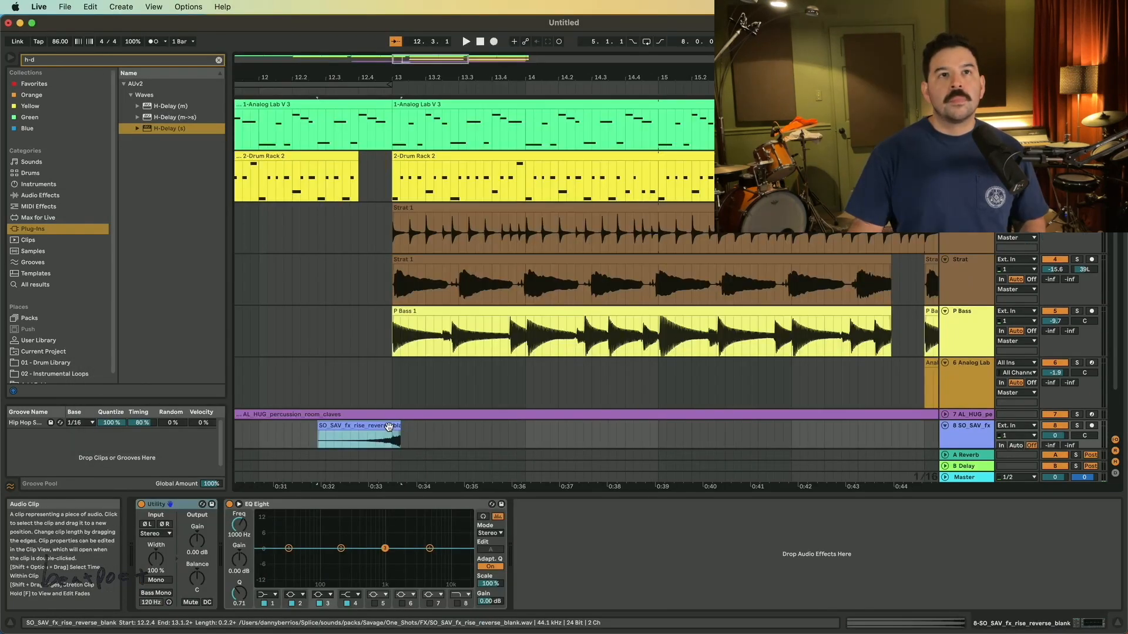
drag(388, 427, 386, 435)
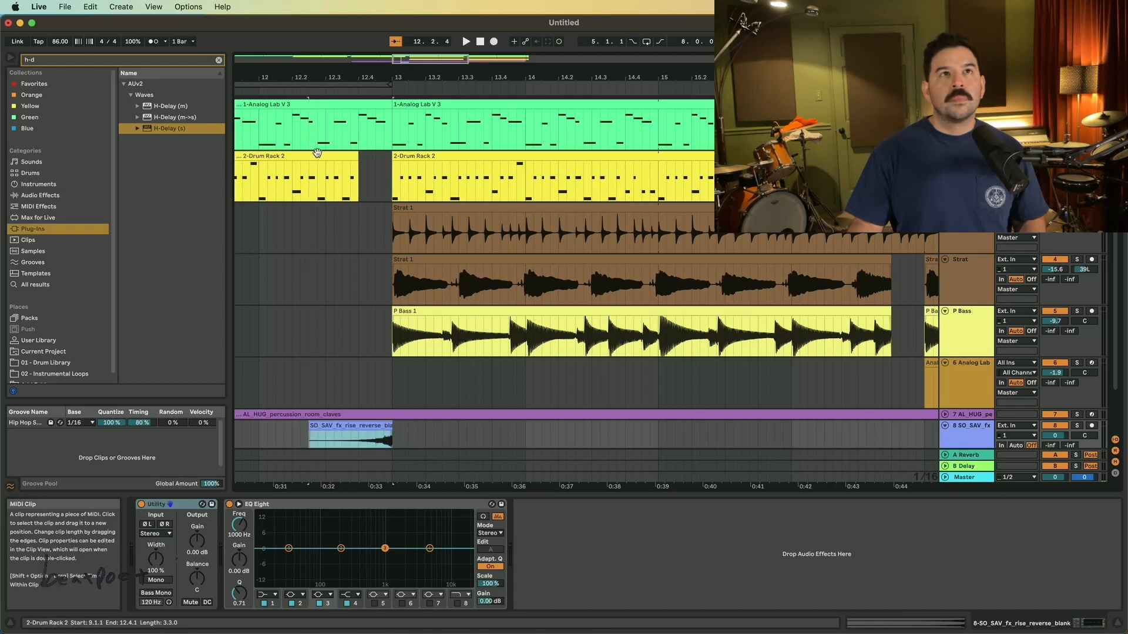
Step: Play the transition into bar 13 repeatedly and lower the riser track's volume to about -8.6 dB
key(space)
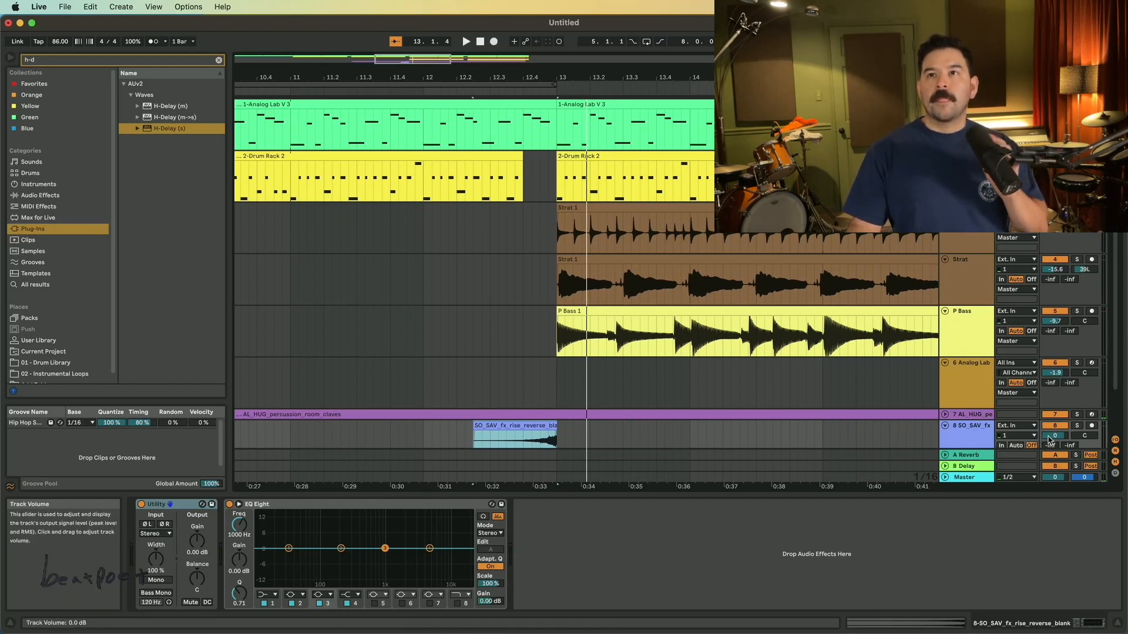
drag(1051, 439, 1050, 444)
key(space)
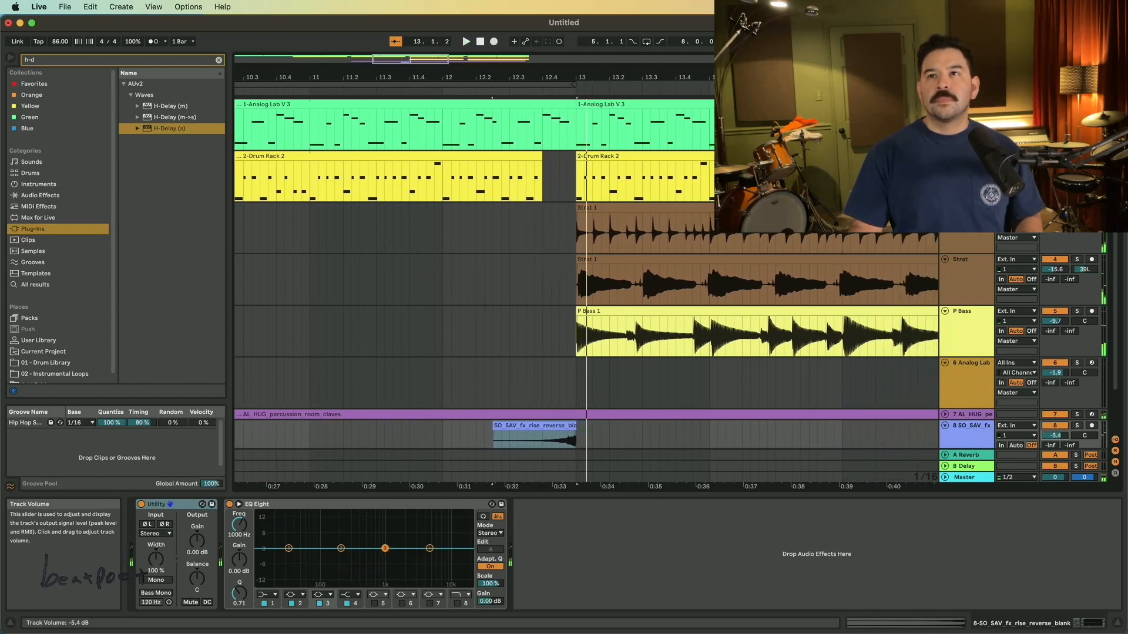
drag(1055, 436, 1056, 438)
key(space)
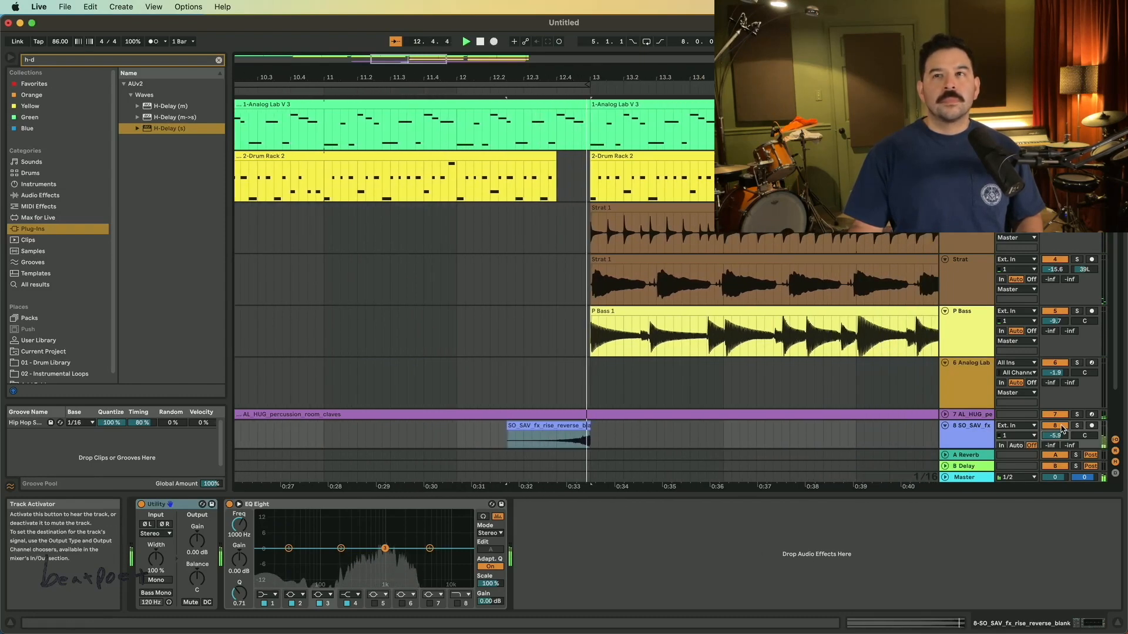
drag(1056, 436, 1058, 440)
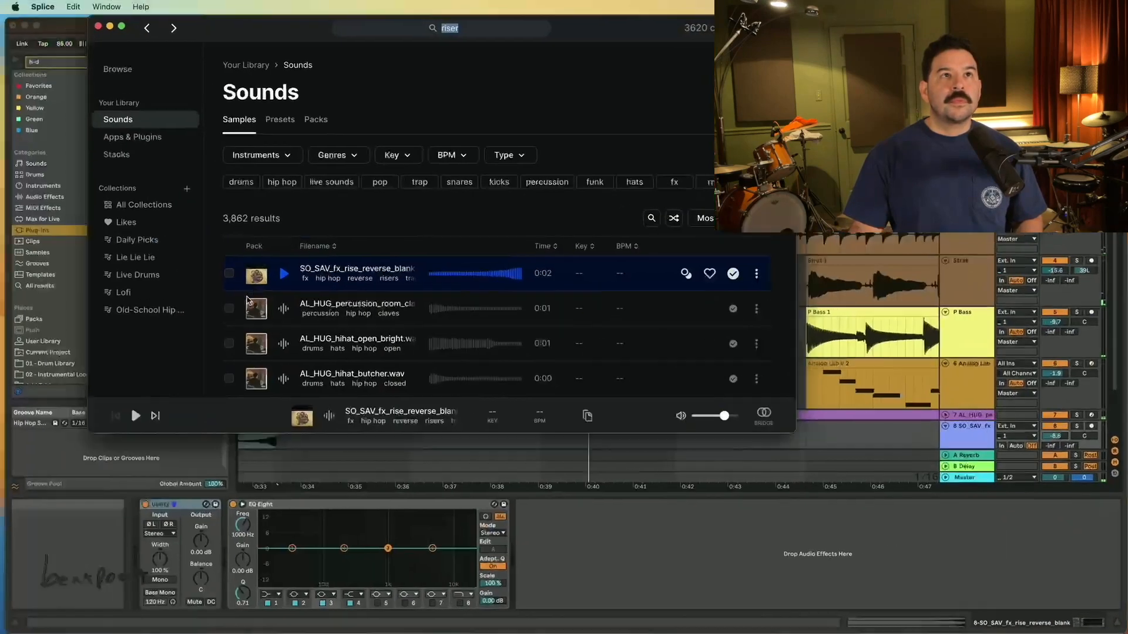
Step: Audition ride cymbals from the AL_HUG percussion sample's pack and add AL_HUG_cymbal_tiny_close_ride.wav to the library
click(256, 307)
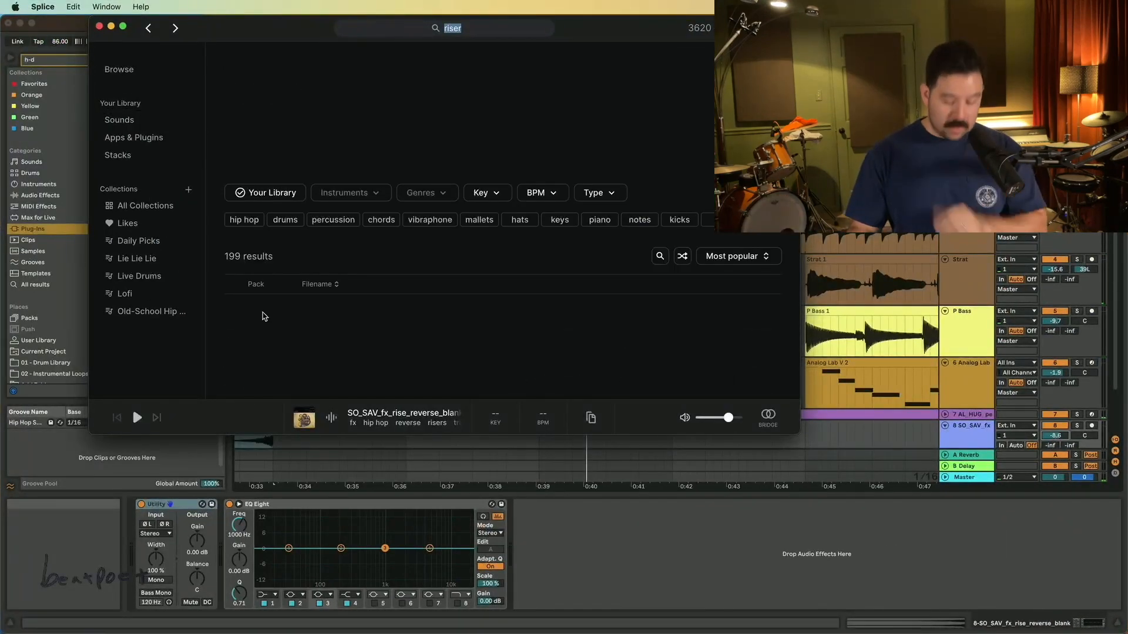
scroll(392, 322, down, 5)
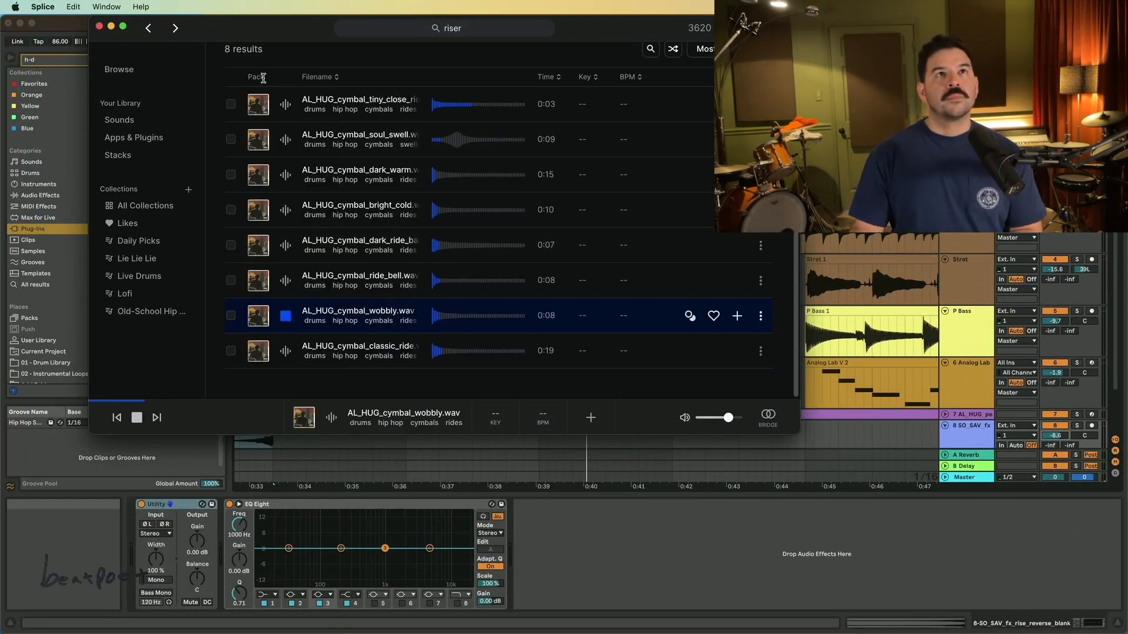
click(285, 106)
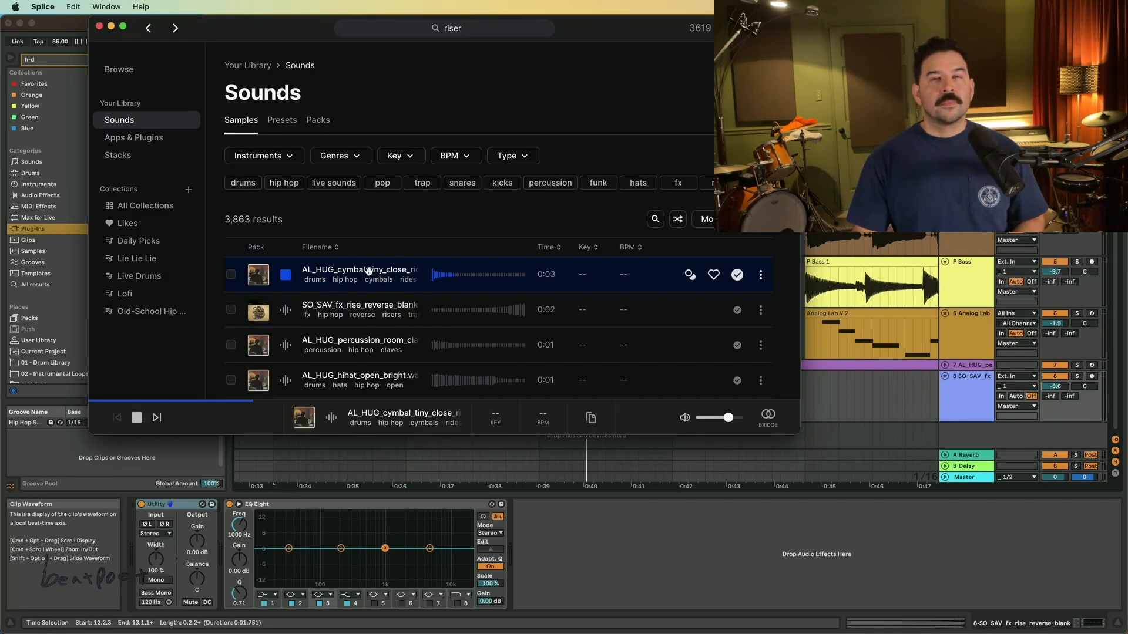
Step: Place AL_HUG_cymbal_tiny_close_ride on a new audio track below the riser, starting at bar 13, and play it
drag(368, 271, 833, 445)
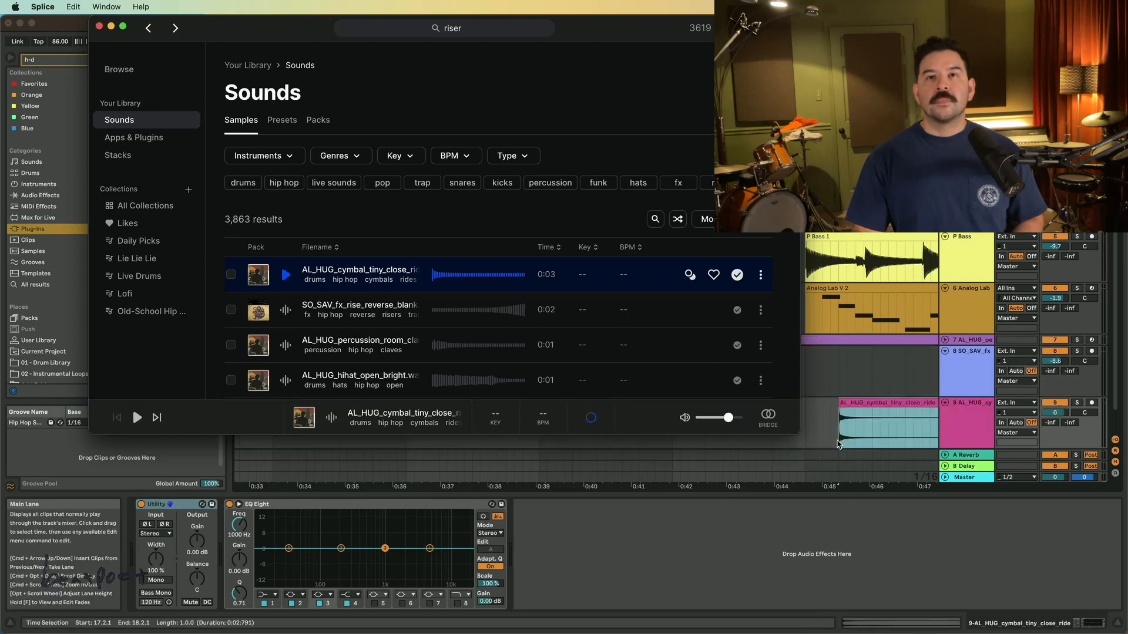
click(831, 446)
scroll(855, 421, down, 2)
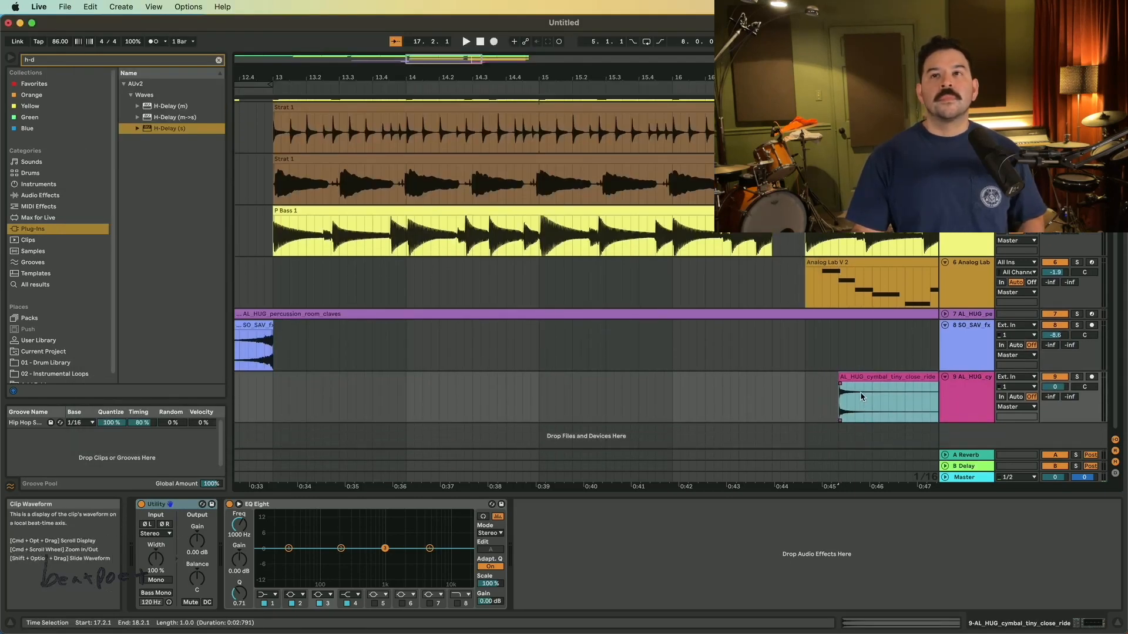
drag(860, 378, 297, 385)
key(space)
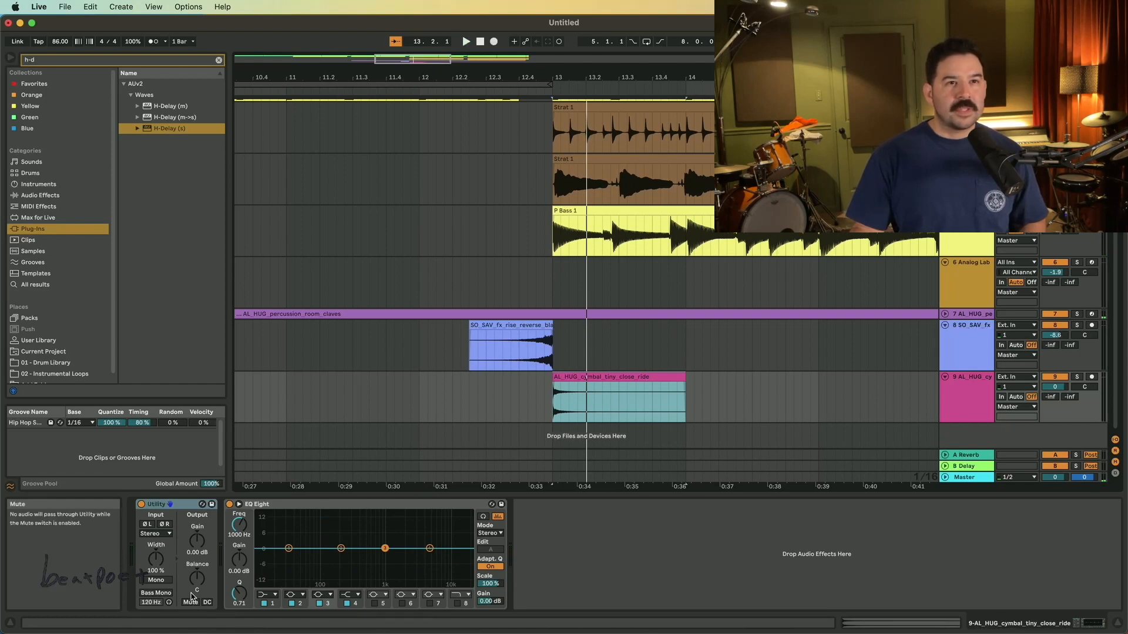
Step: Pitch the ride cymbal clip down 8 semitones and lower its clip gain to -7.25 dB
click(969, 388)
click(671, 380)
double_click(671, 380)
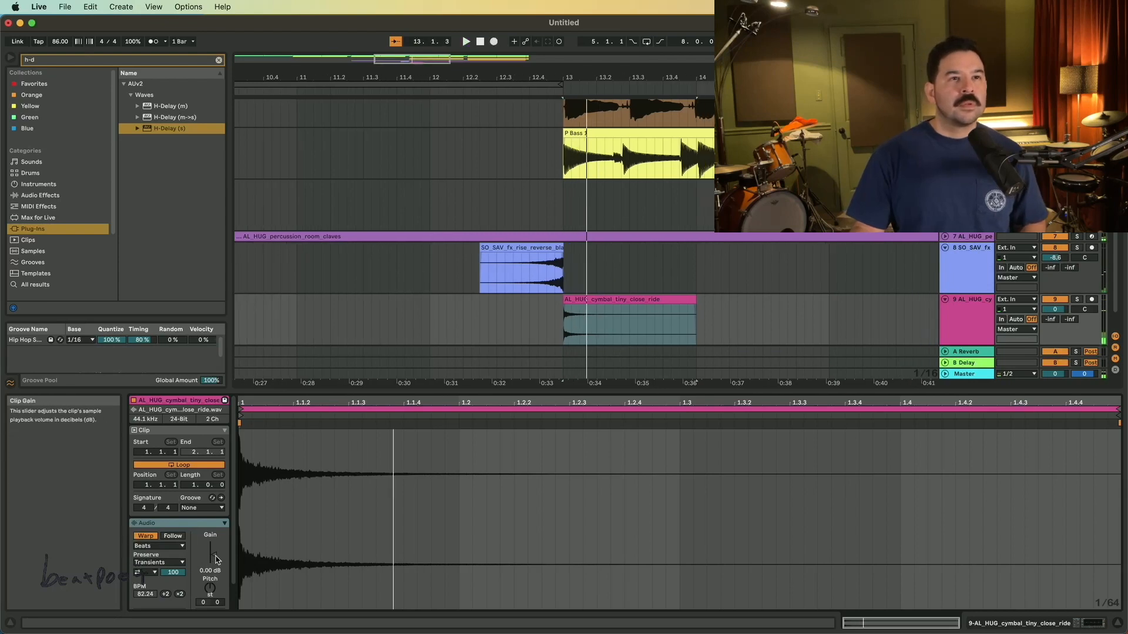
drag(210, 587, 210, 605)
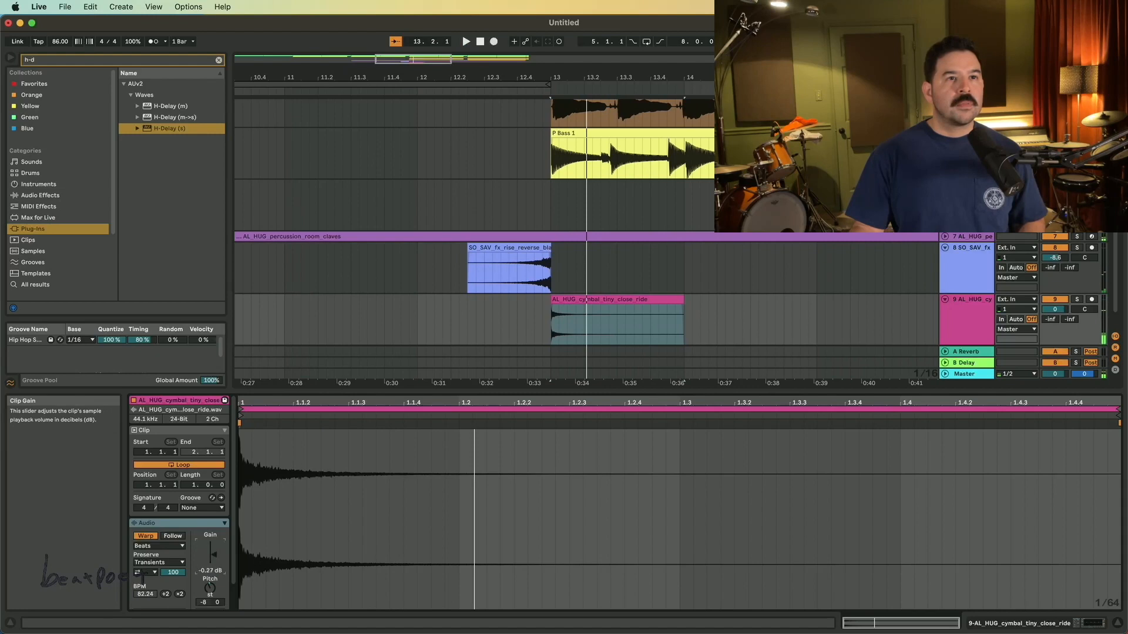
drag(213, 555, 213, 559)
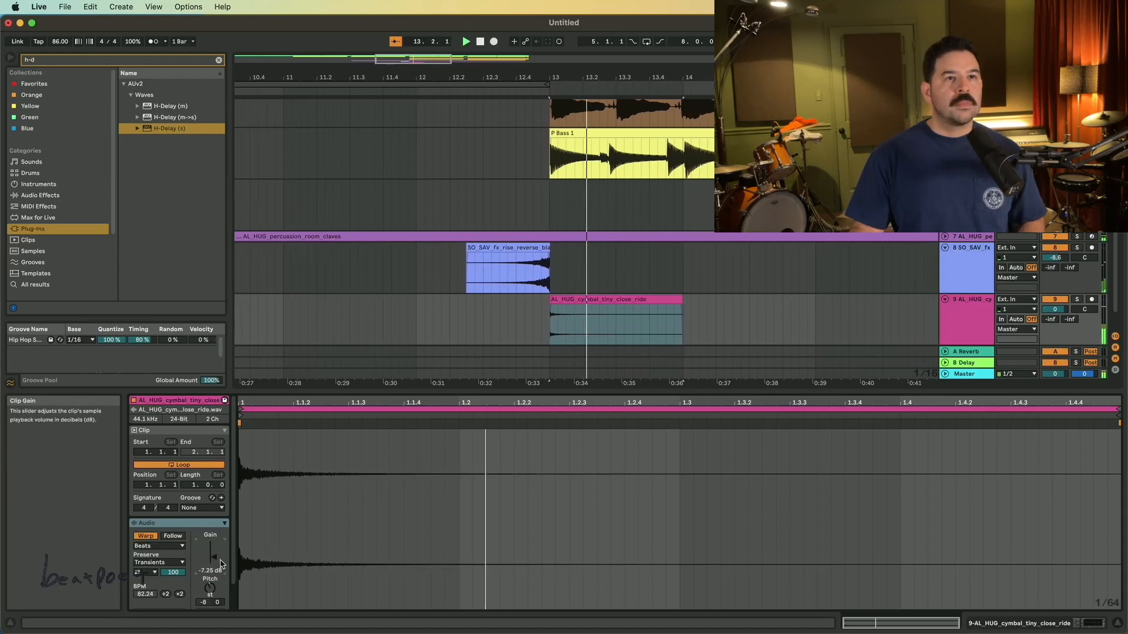
Step: Play the arrangement from bar 5 and the transition into bar 13 to check the riser and pitched cymbal
click(417, 86)
key(space)
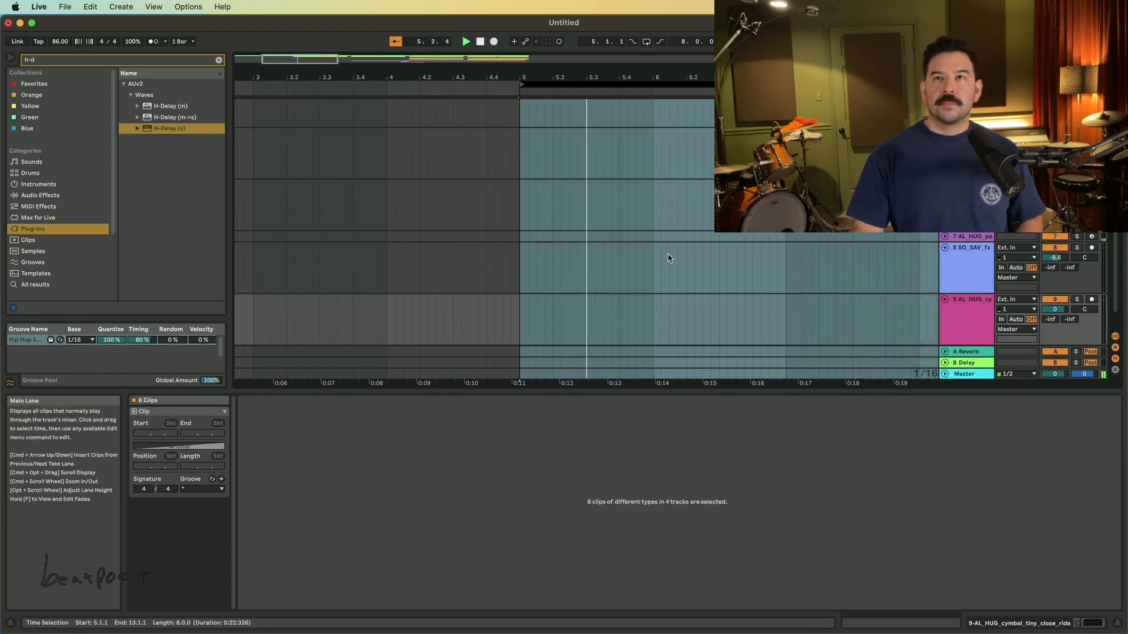
scroll(670, 257, down, 1)
drag(493, 63, 493, 41)
click(446, 222)
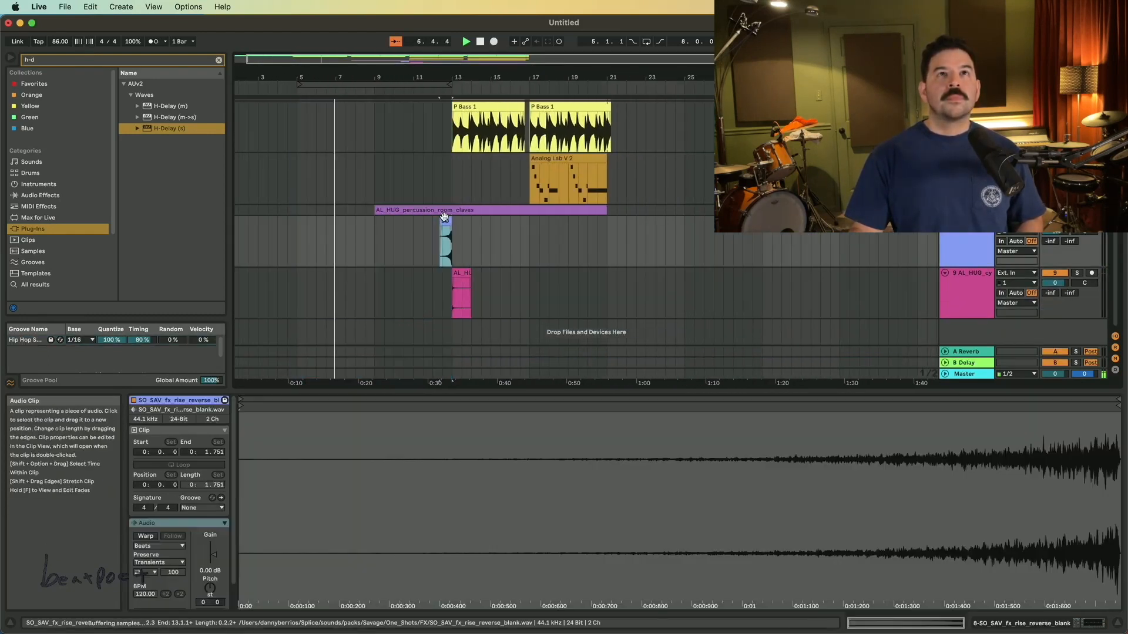
click(429, 87)
click(429, 93)
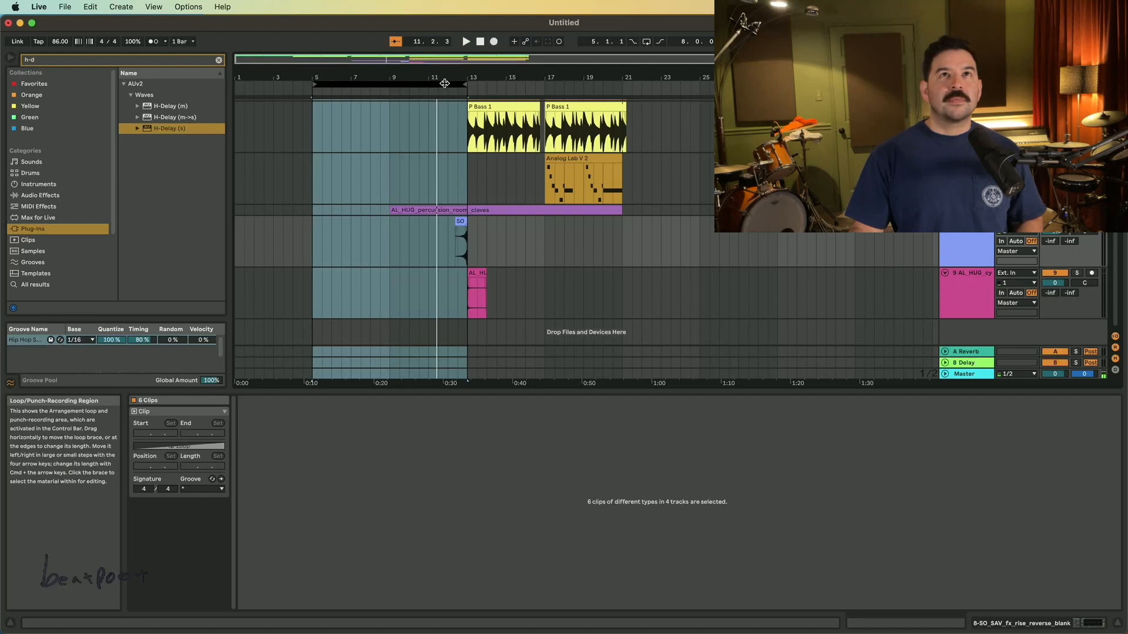
click(570, 260)
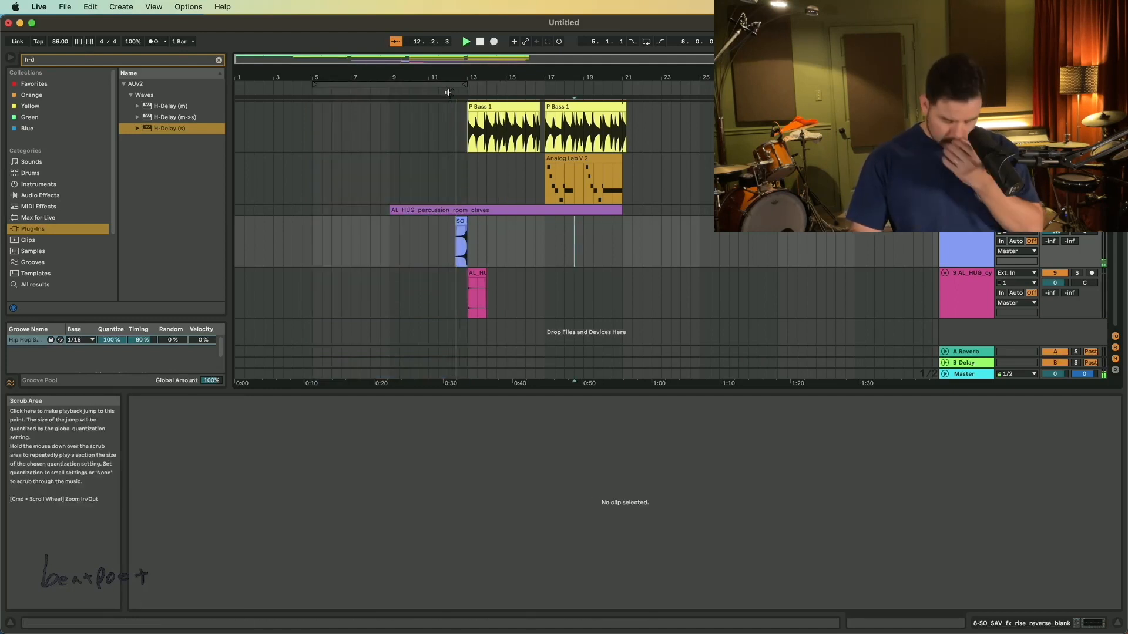
click(449, 92)
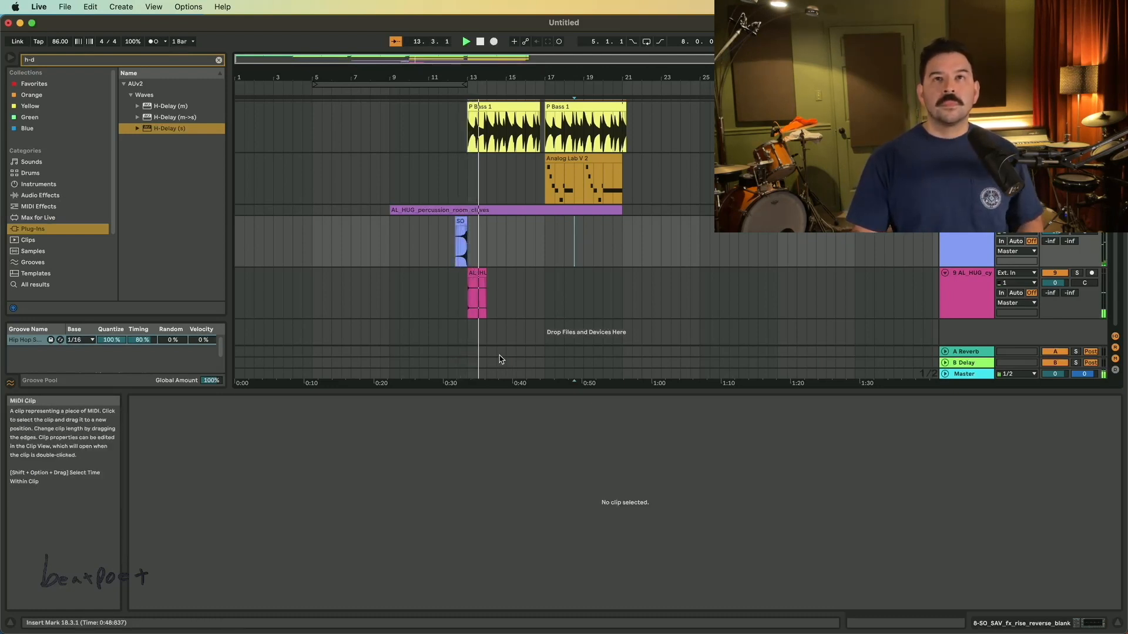
key(space)
Step: Low-pass the cymbal track at about 10.9 kHz in EQ Eight and lower its Utility gain to -6.67 dB
click(479, 295)
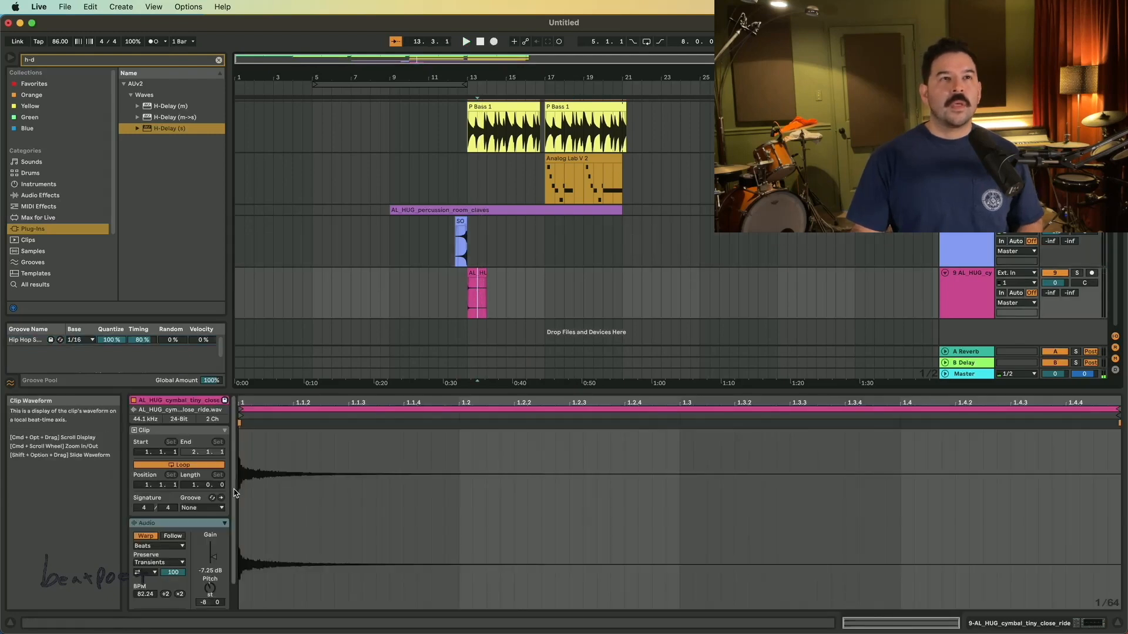
click(997, 624)
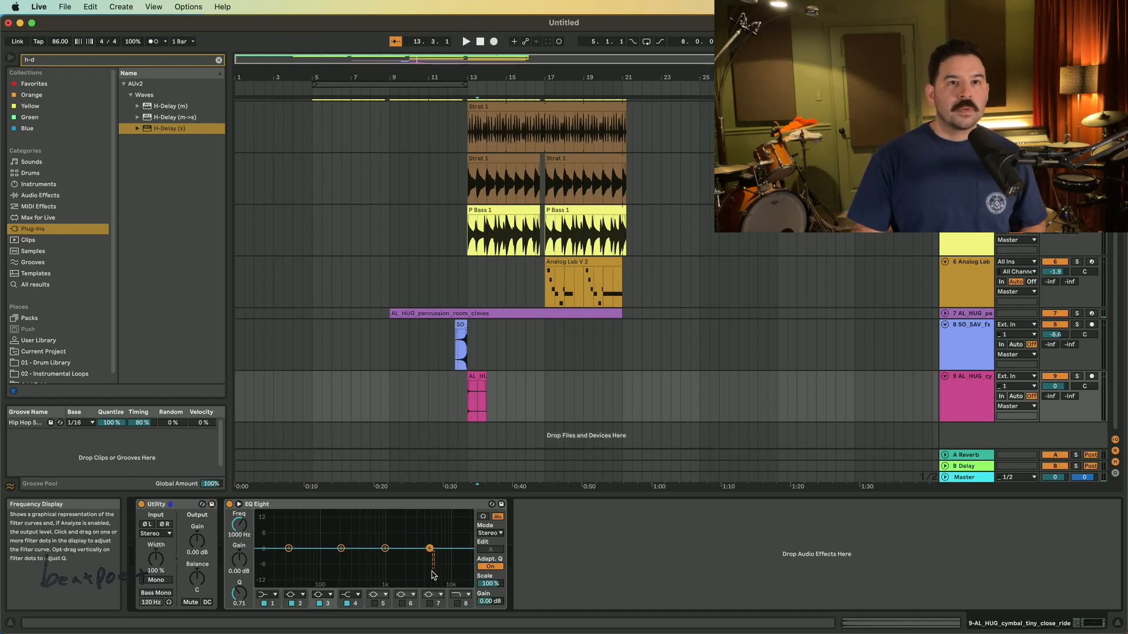
click(450, 595)
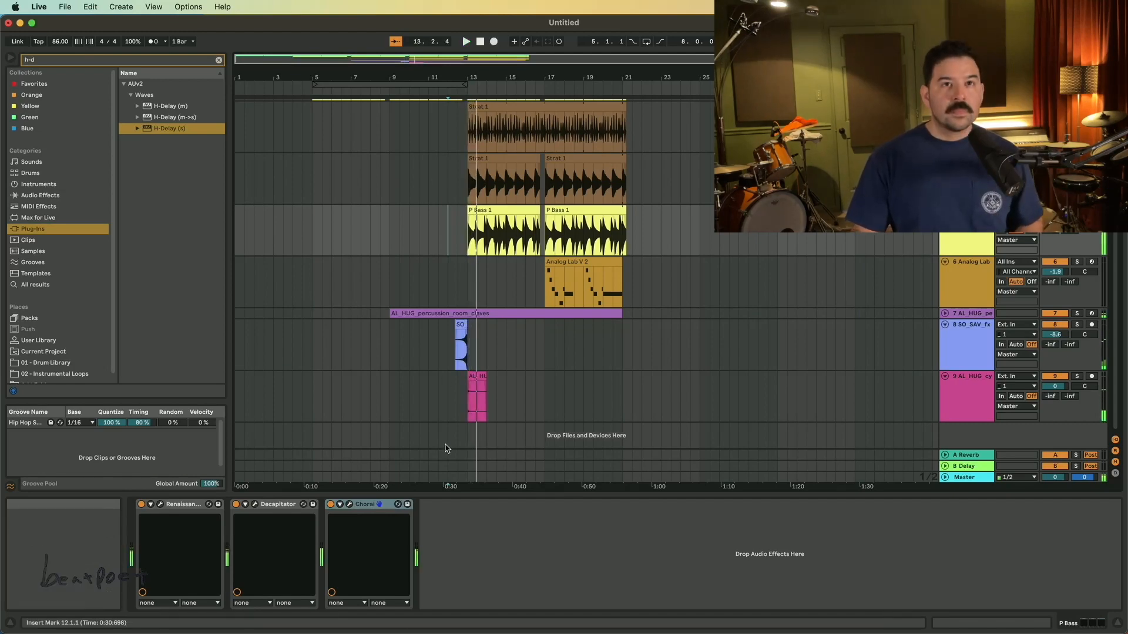
click(499, 400)
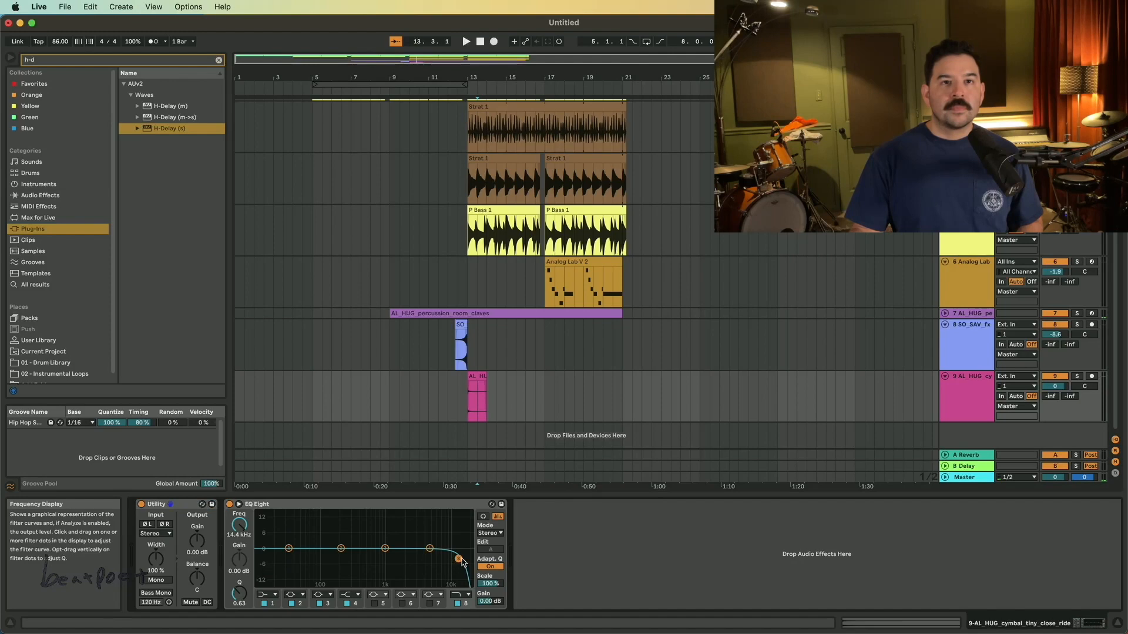
drag(451, 559, 451, 560)
click(441, 390)
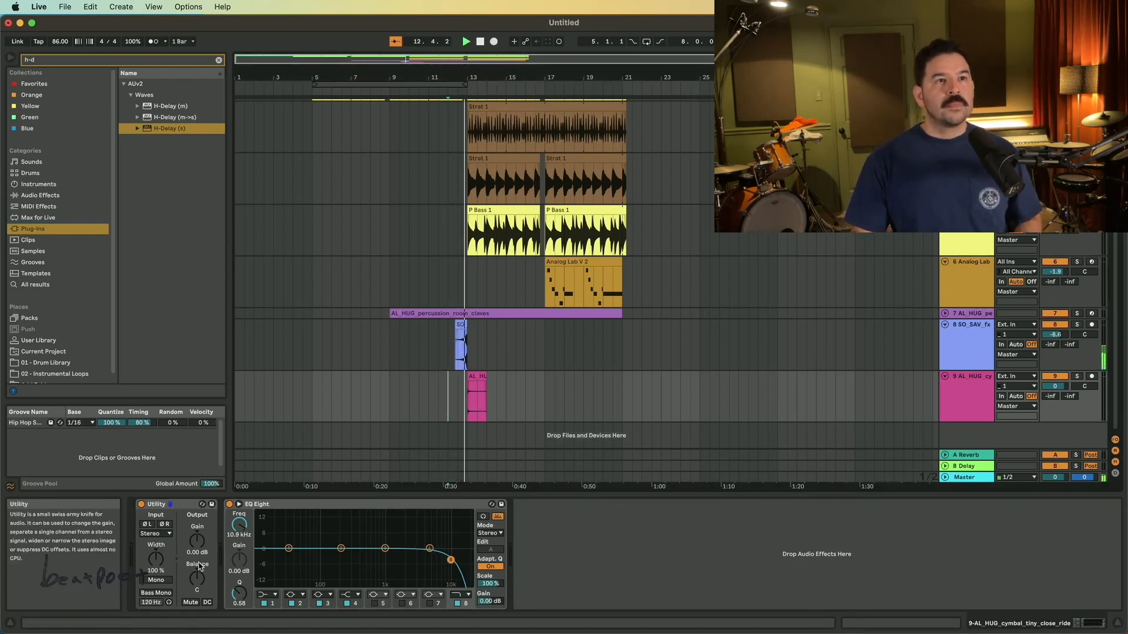
drag(197, 541, 197, 549)
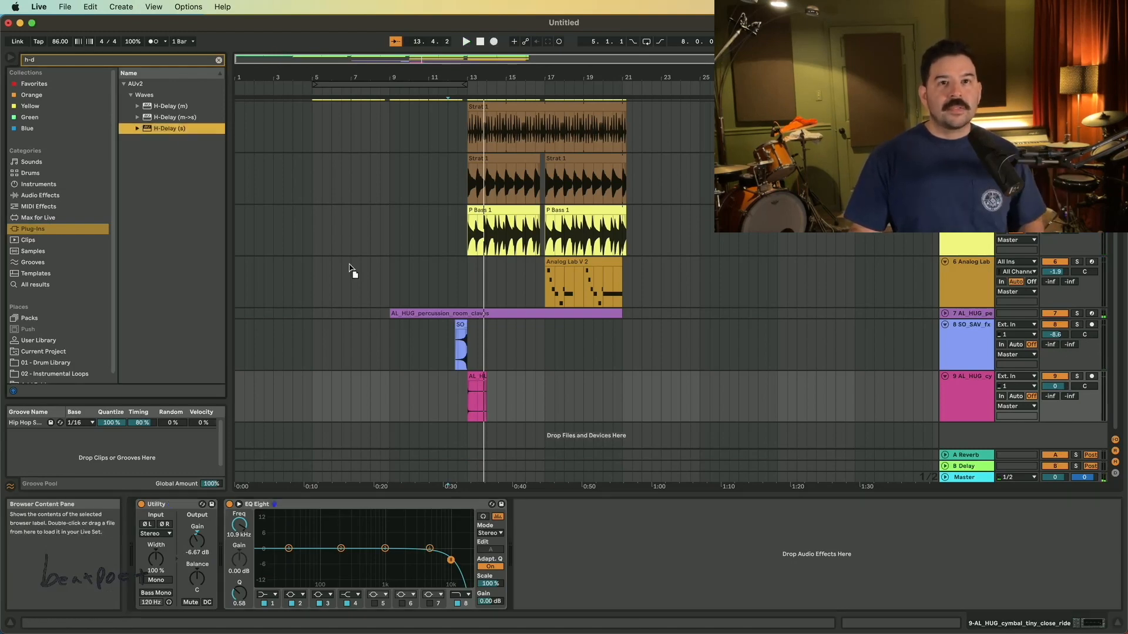
Step: Add H-Delay (s) to the cymbal track with a 1/8 ping-pong delay, adjusting its dry/wet mix and feedback
key(Return)
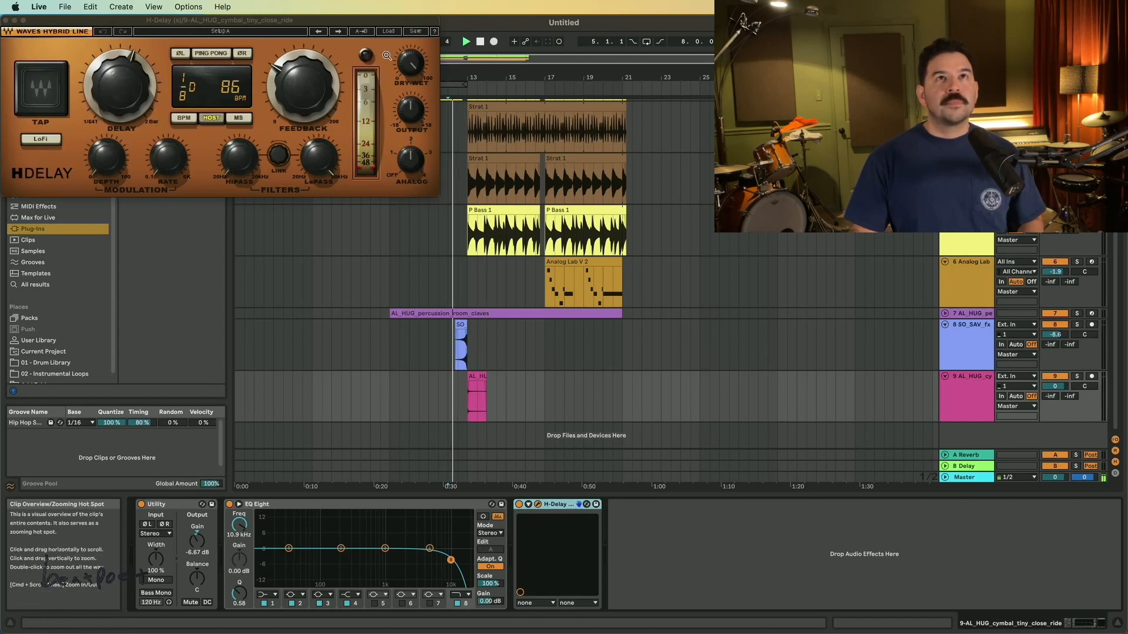
drag(412, 64, 412, 78)
drag(125, 82, 125, 89)
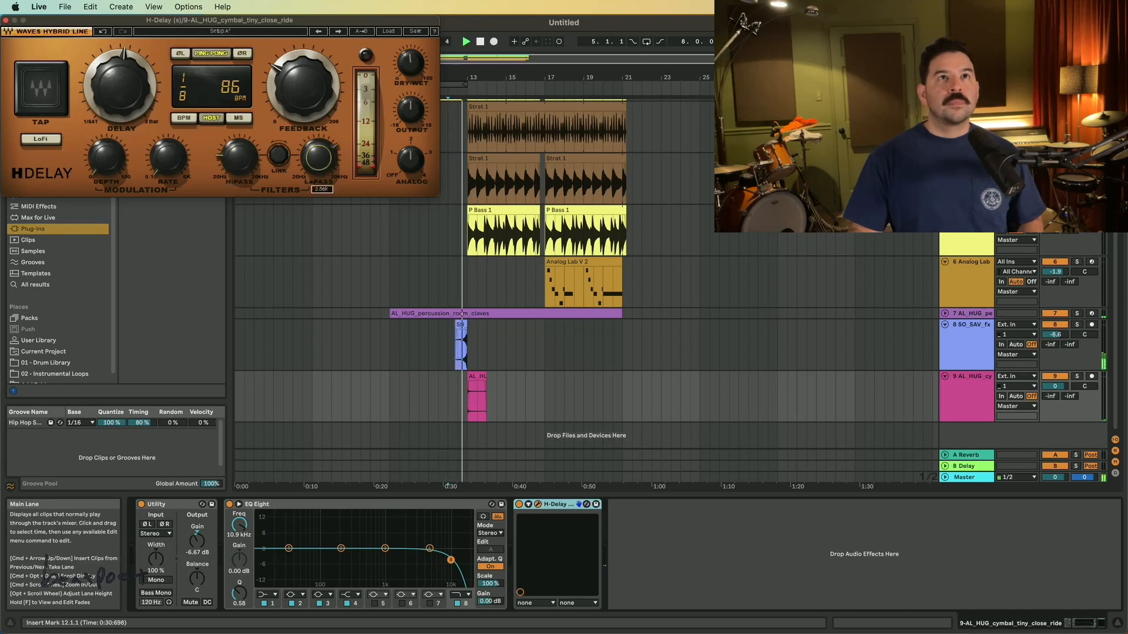
drag(302, 89, 302, 94)
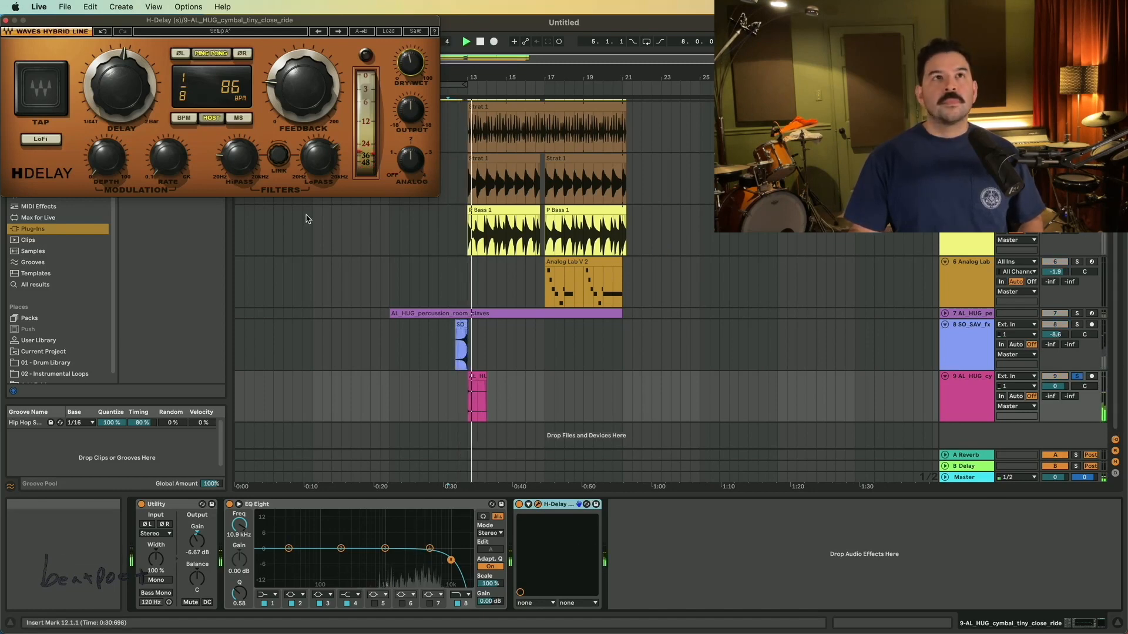
click(6, 20)
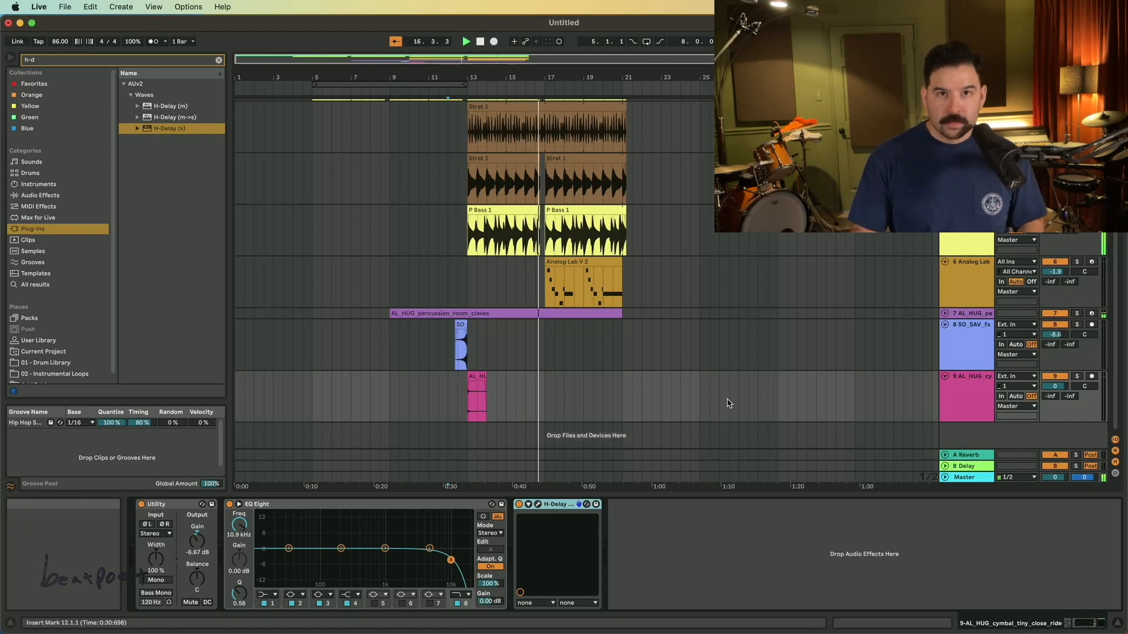
Step: Copy the ride cymbal clip from bar 13 to bar 17 on the same track
scroll(734, 390, up, 2)
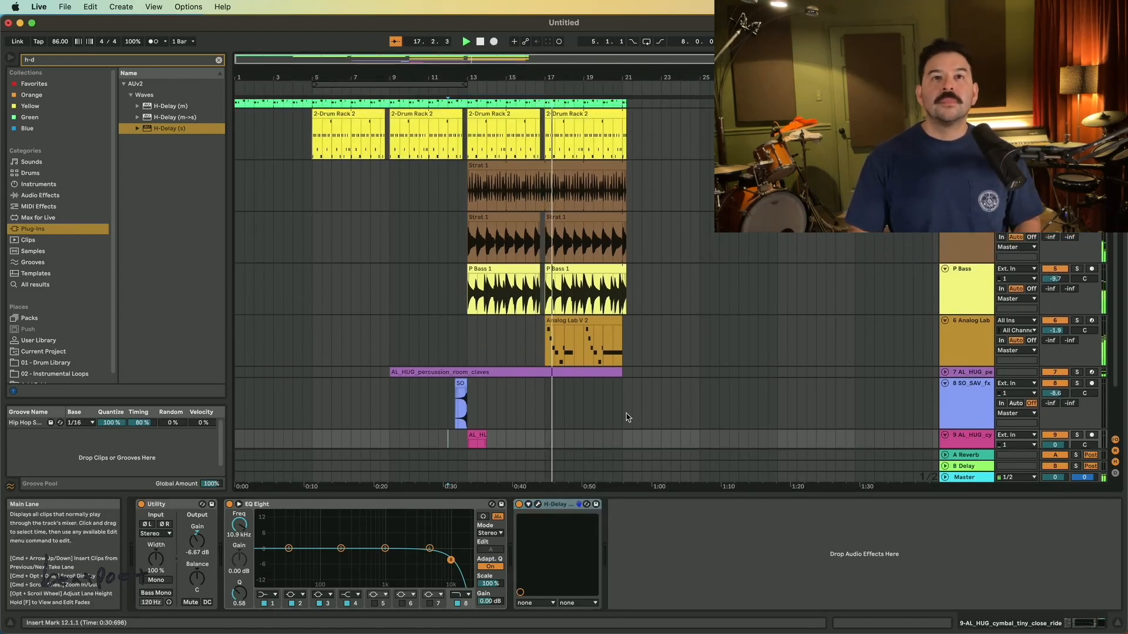
click(475, 442)
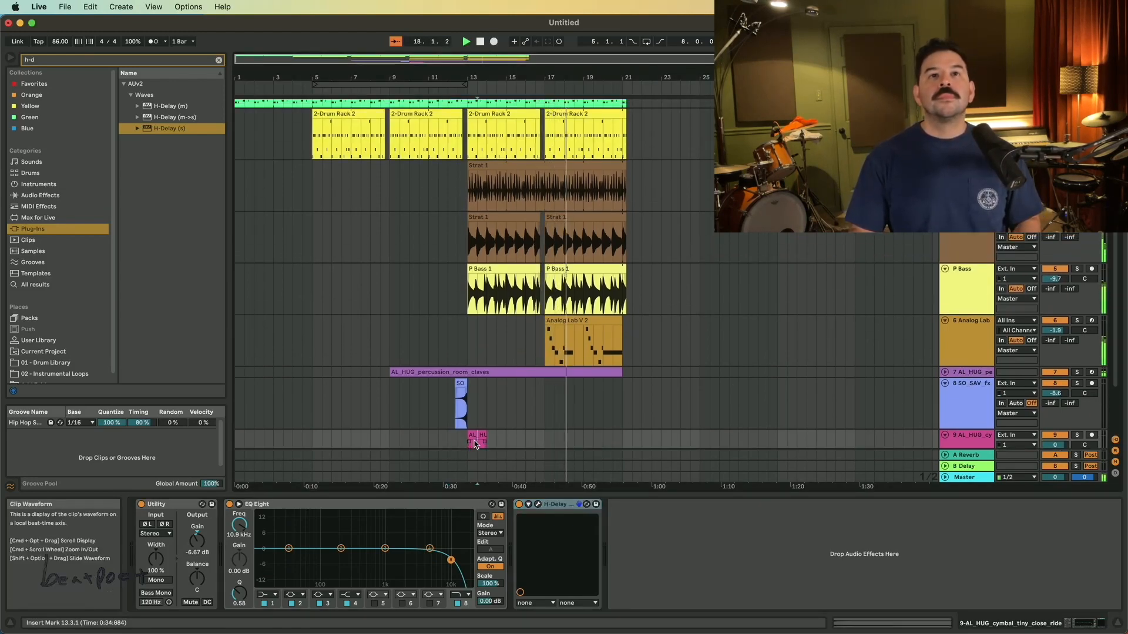
click(474, 436)
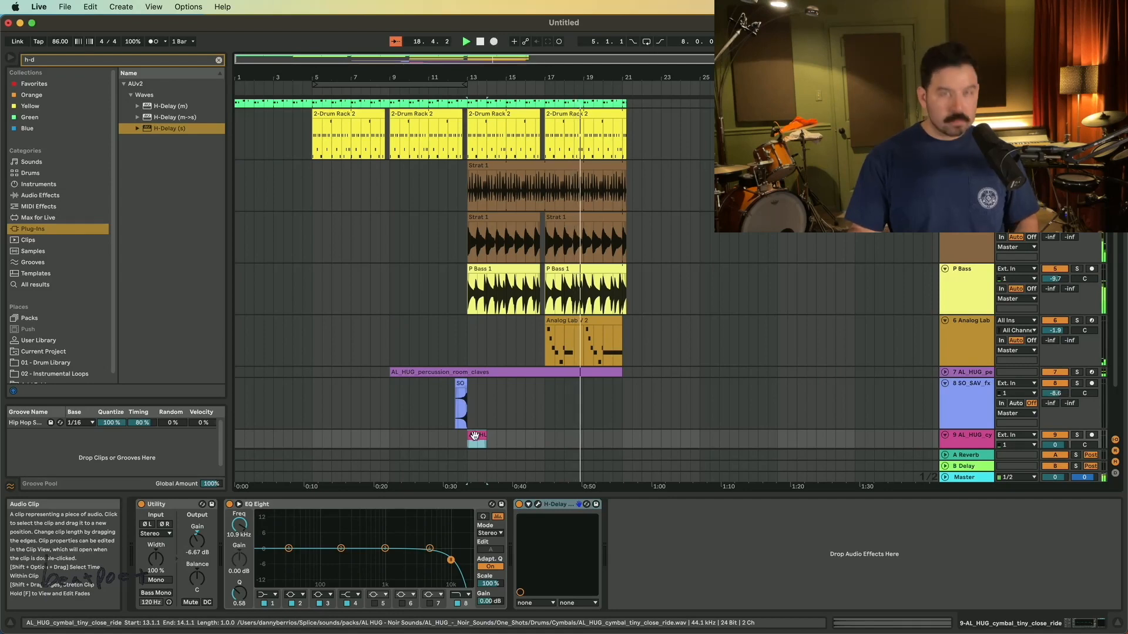
drag(474, 436, 553, 407)
click(559, 291)
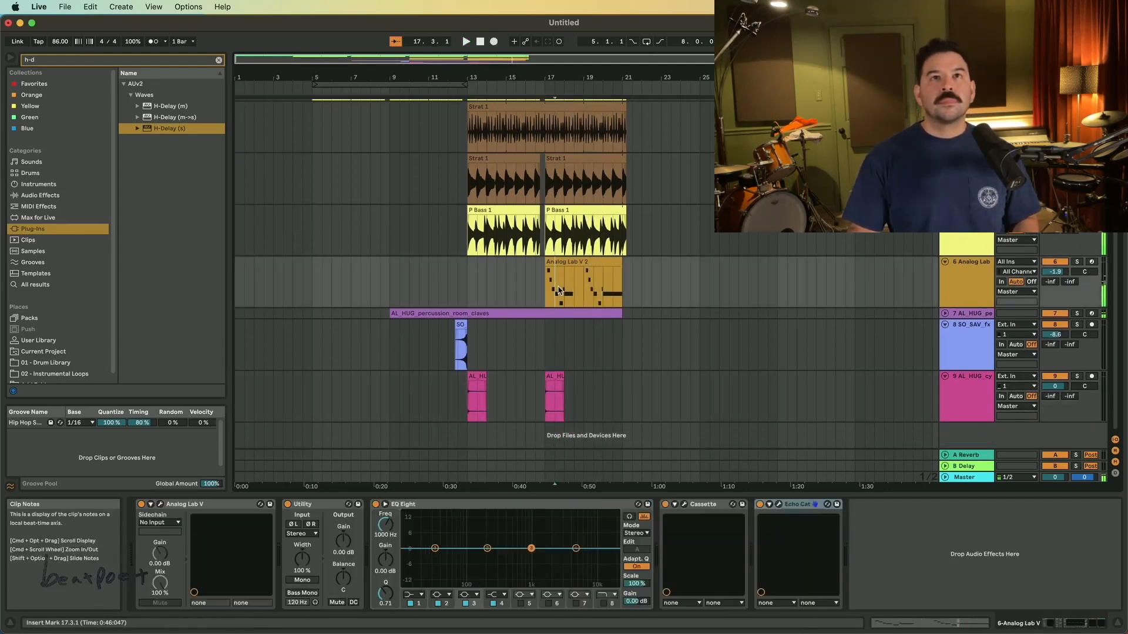
Step: Cut the Analog Lab synth's high frequencies with an EQ Eight shelf and lower its track volume to about -4.3 dB
click(540, 84)
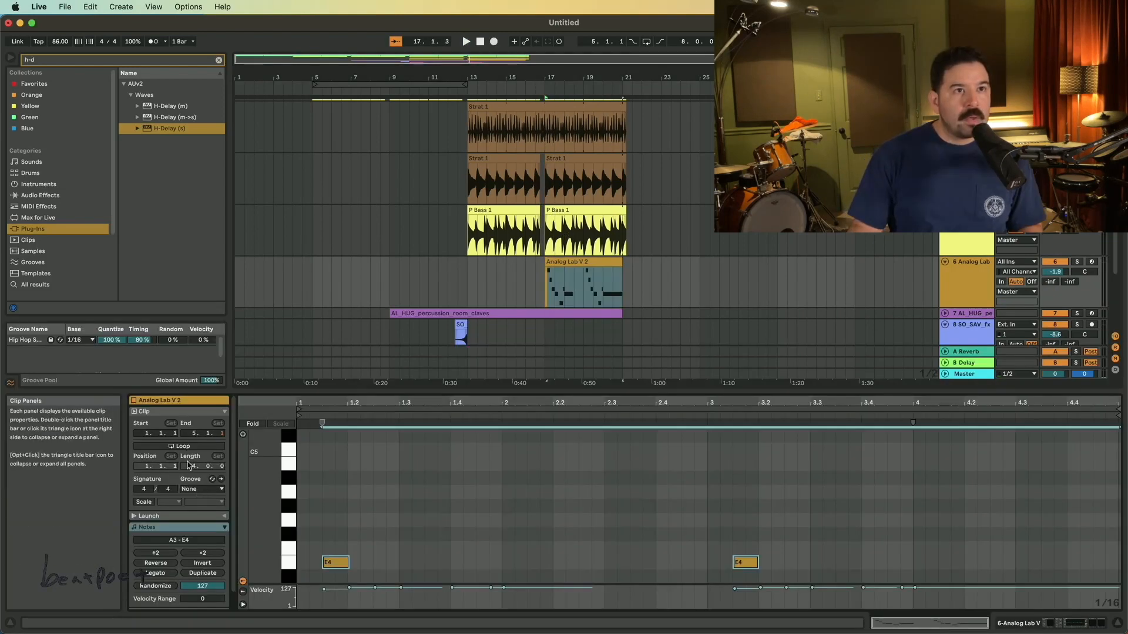
scroll(493, 481, down, 2)
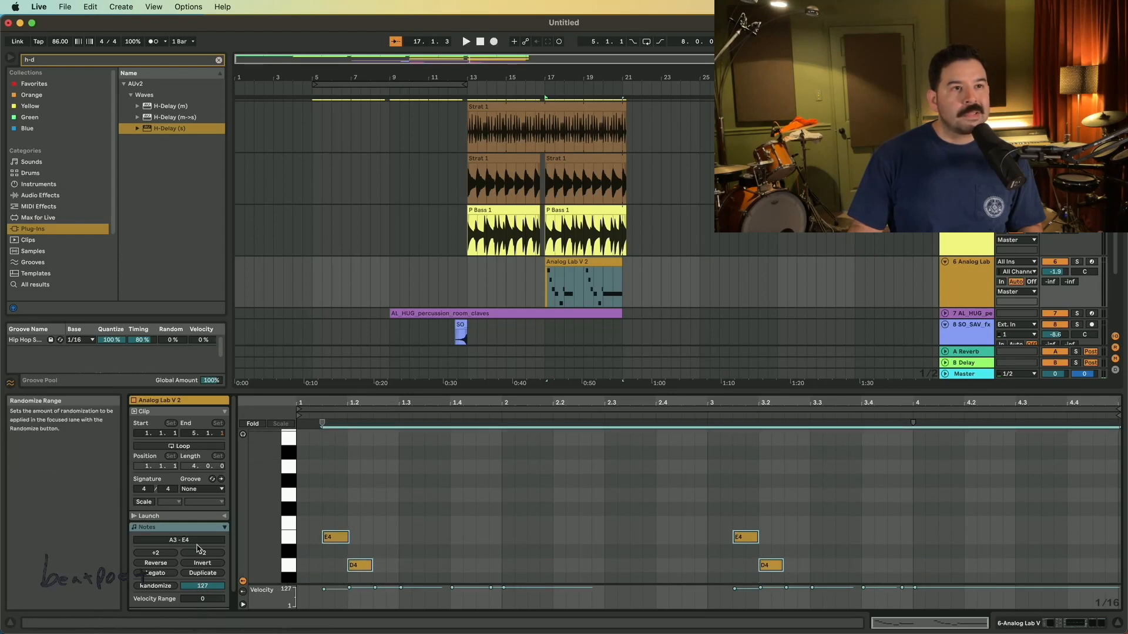
scroll(171, 511, down, 1)
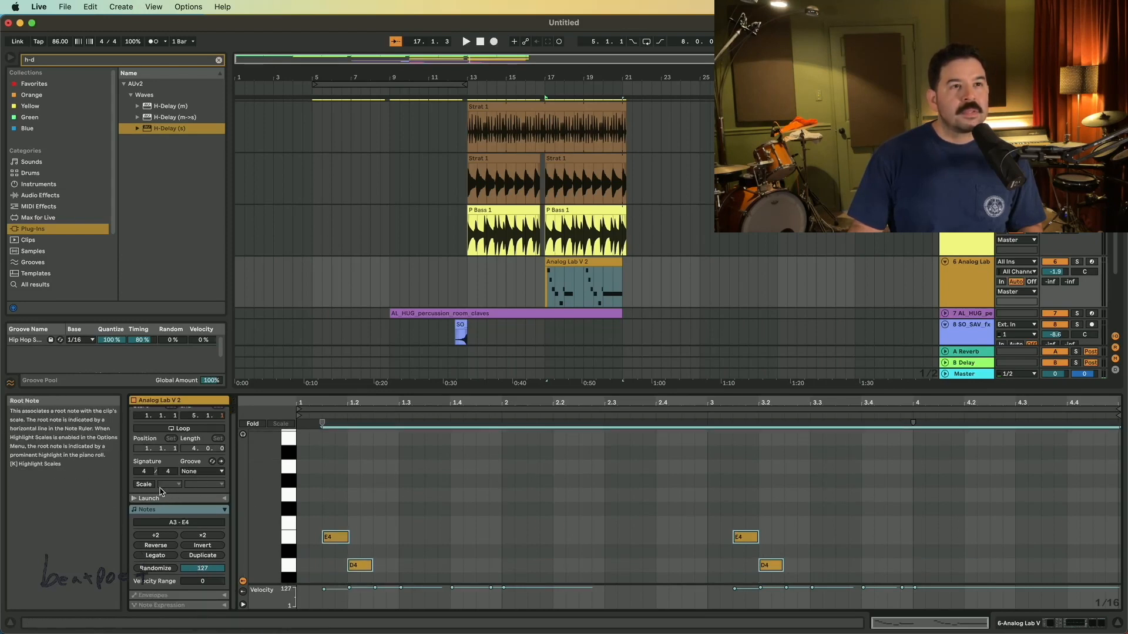
scroll(161, 491, up, 1)
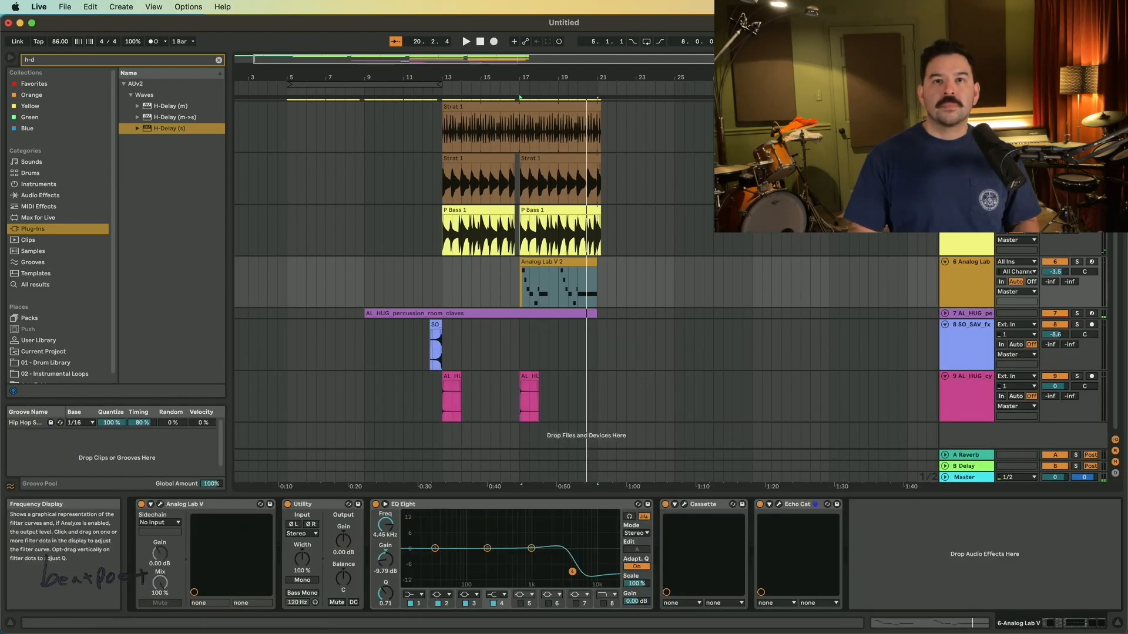
key(space)
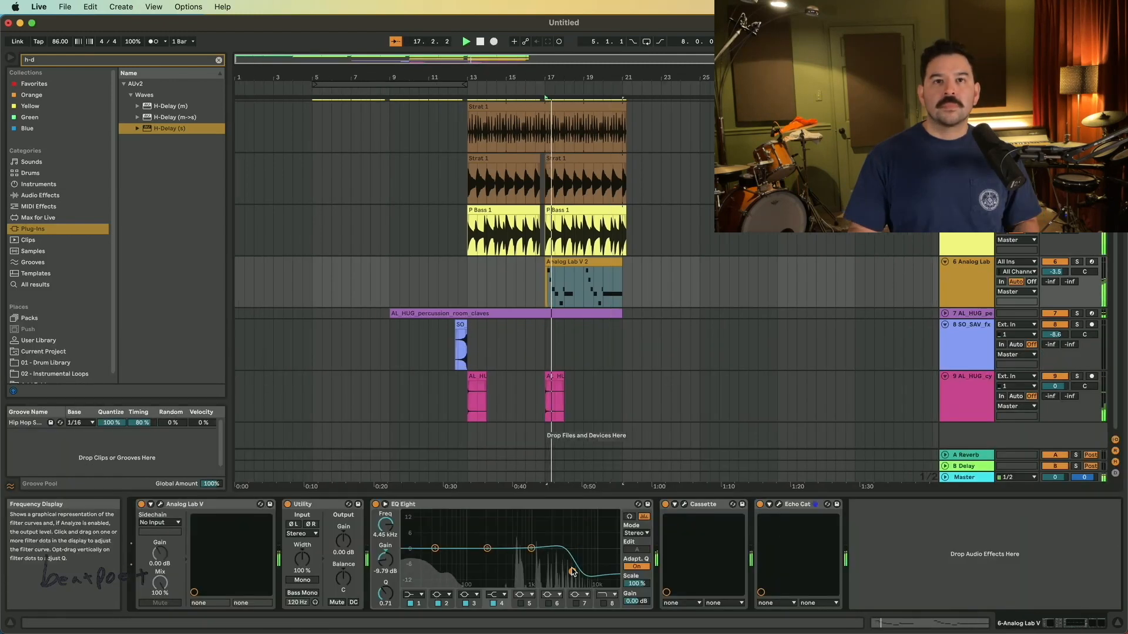
mouse_move(555, 583)
mouse_down()
mouse_move(511, 585)
mouse_move(544, 584)
mouse_up()
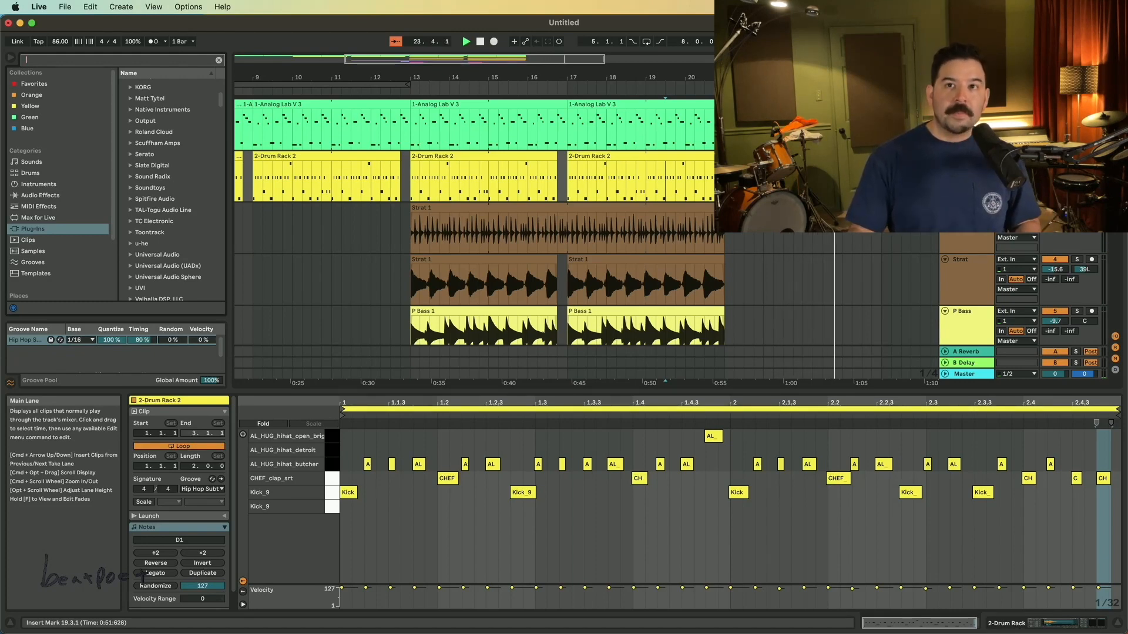
Step: Look over all the tracks, play the arrangement from bar 1, and switch to Console
scroll(360, 114, left, 10)
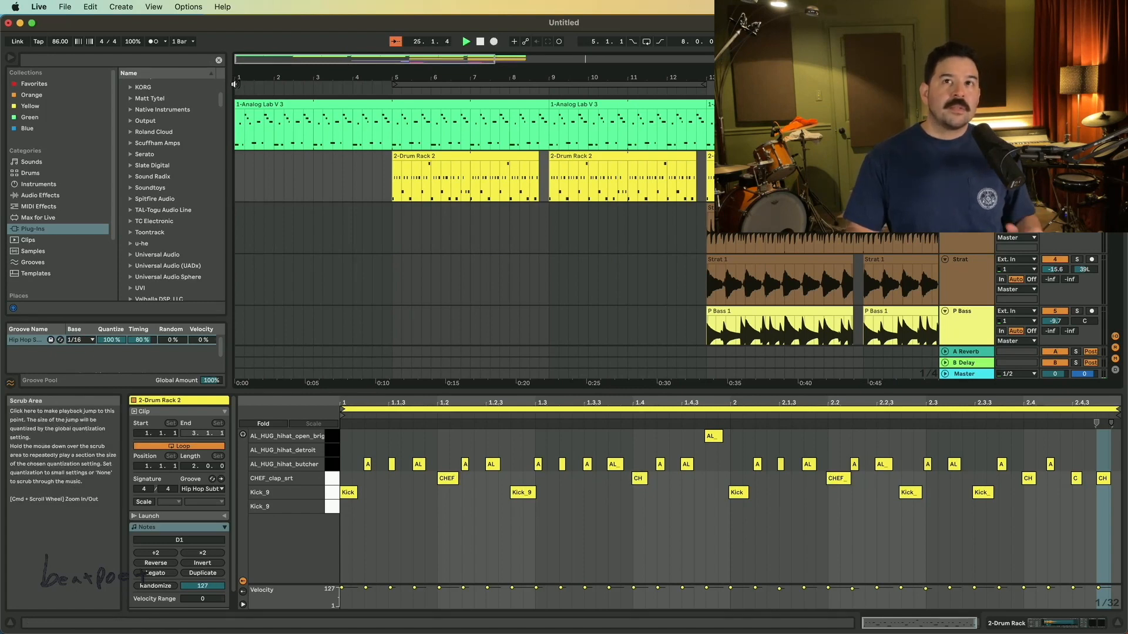
scroll(457, 185, down, 5)
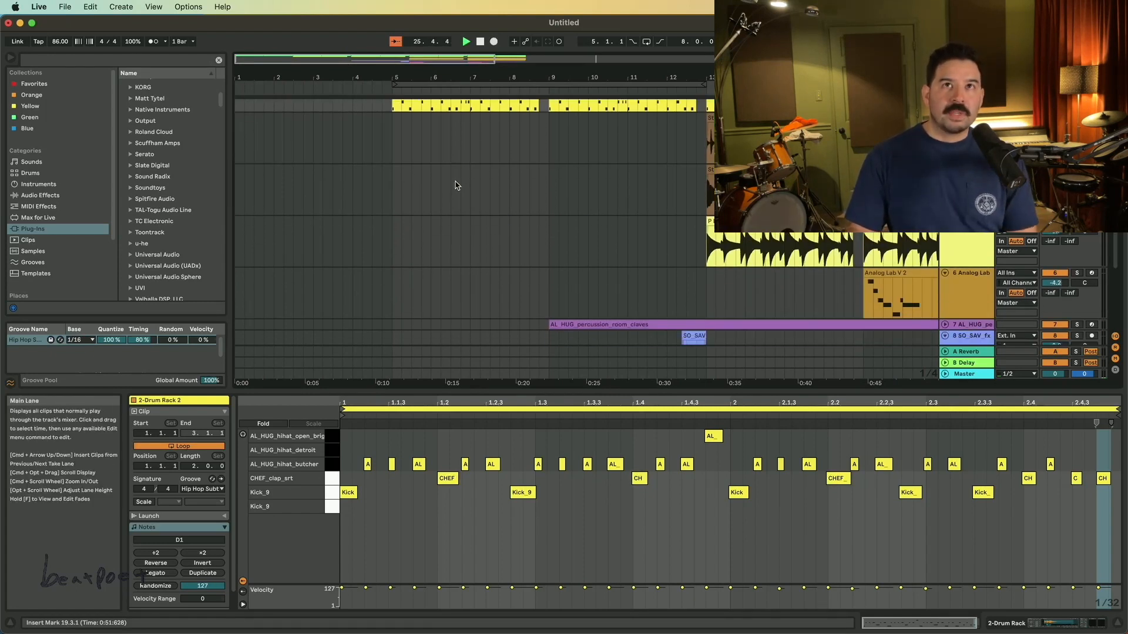
scroll(458, 186, down, 5)
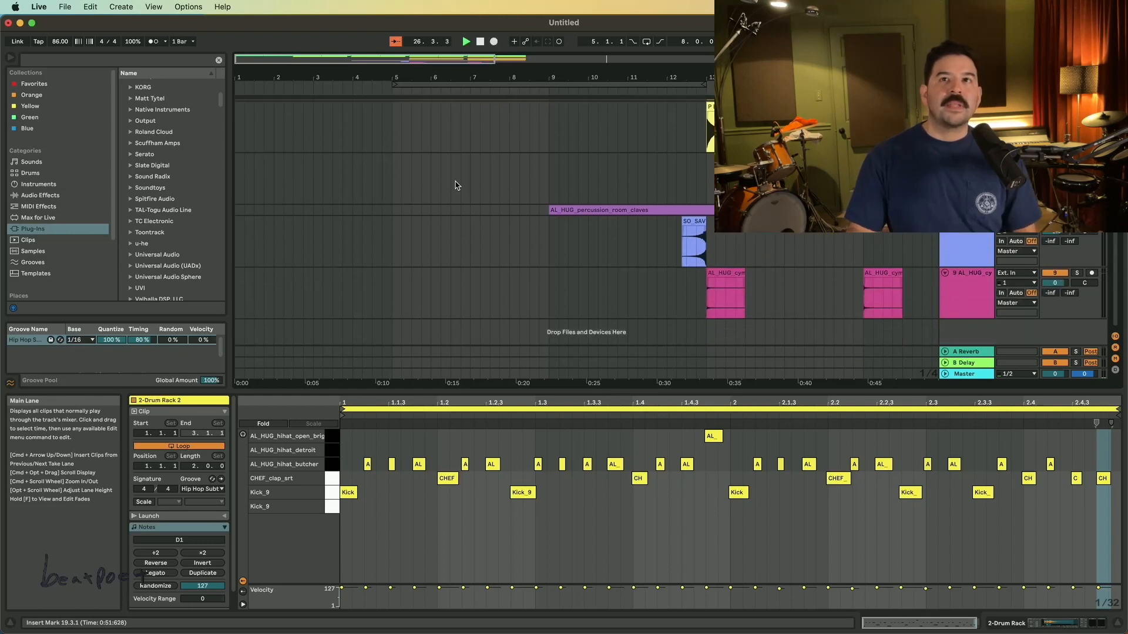
scroll(278, 121, up, 10)
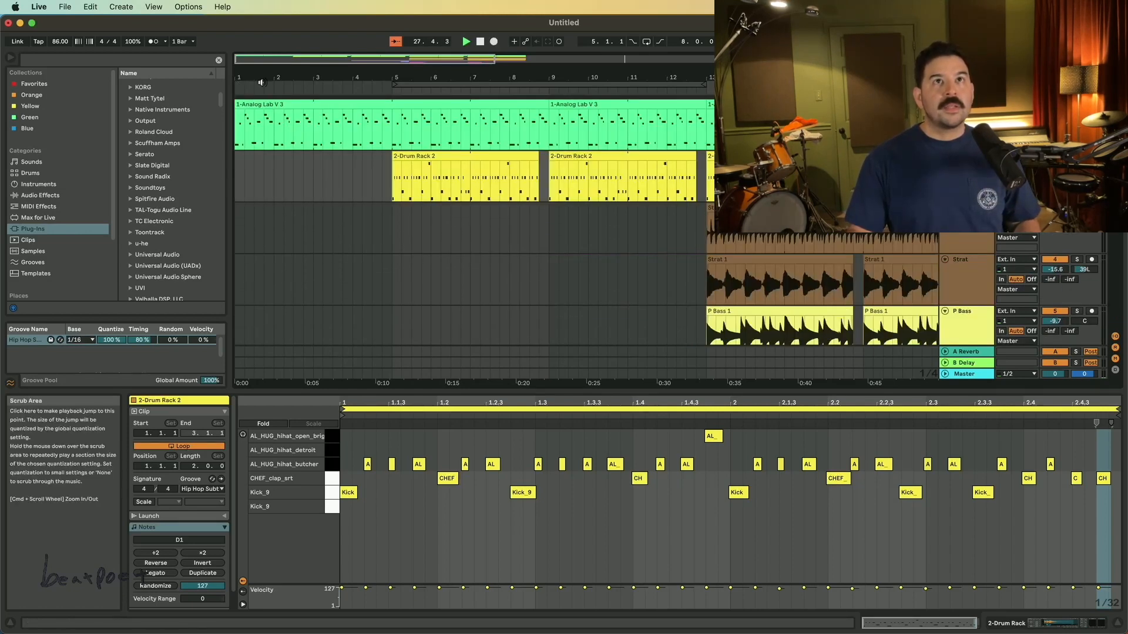
click(466, 42)
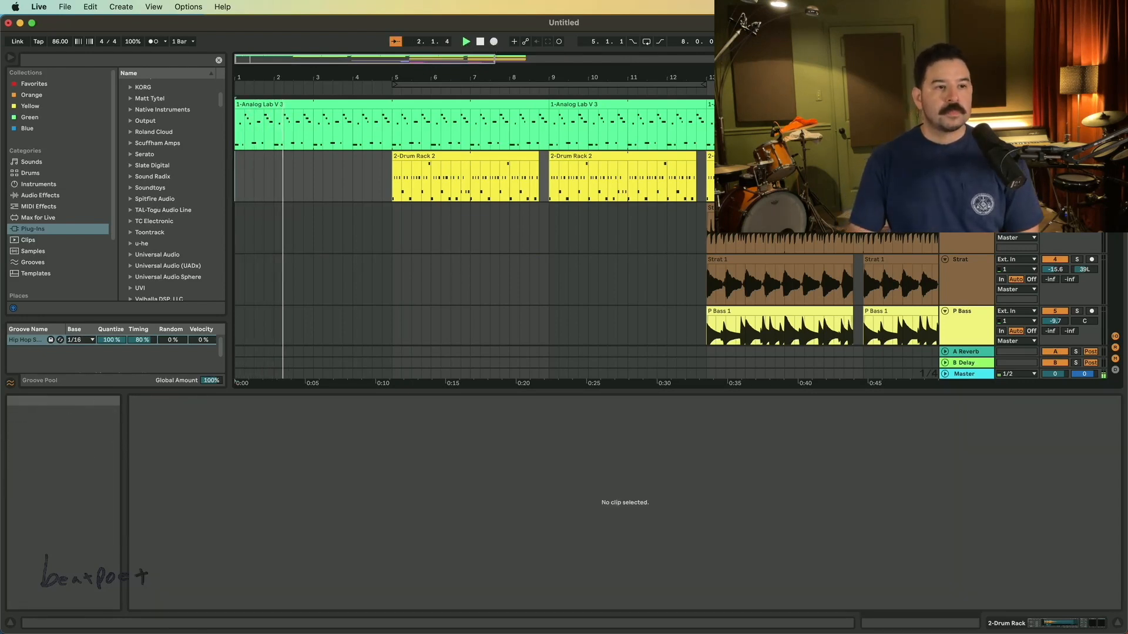
key(super+Tab)
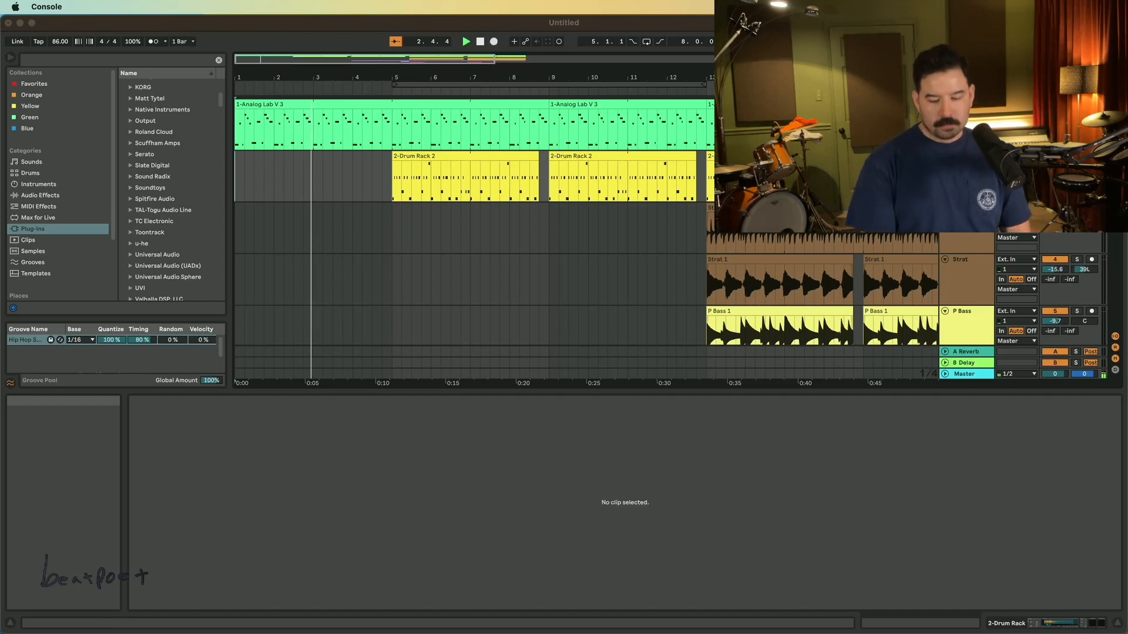